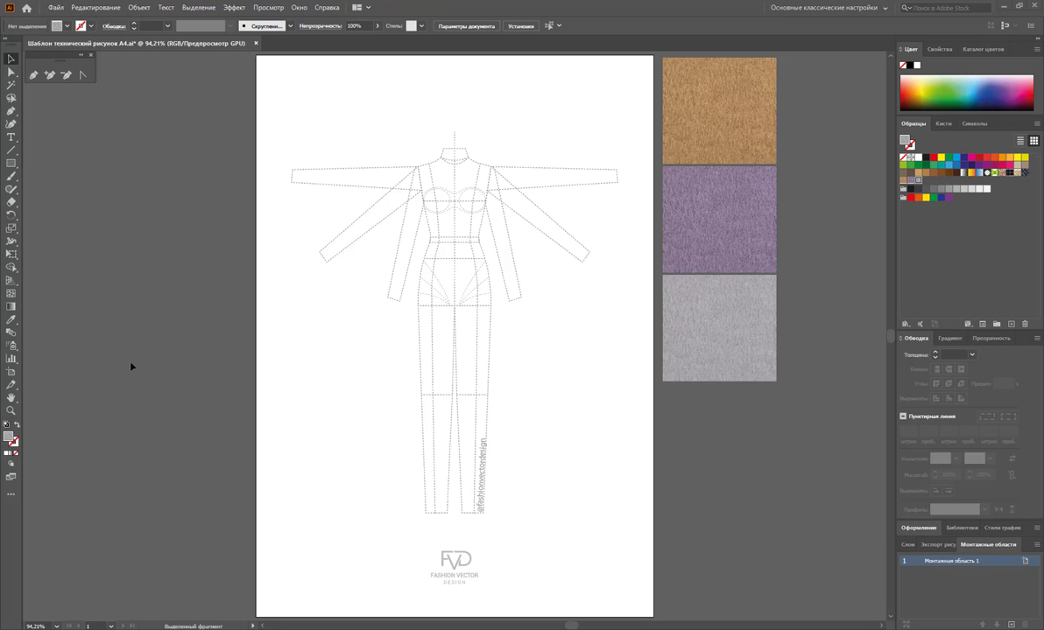
# Delete both outstretched sleeves and the leftover line by the left arm from the template.
pyautogui.click(908, 545)
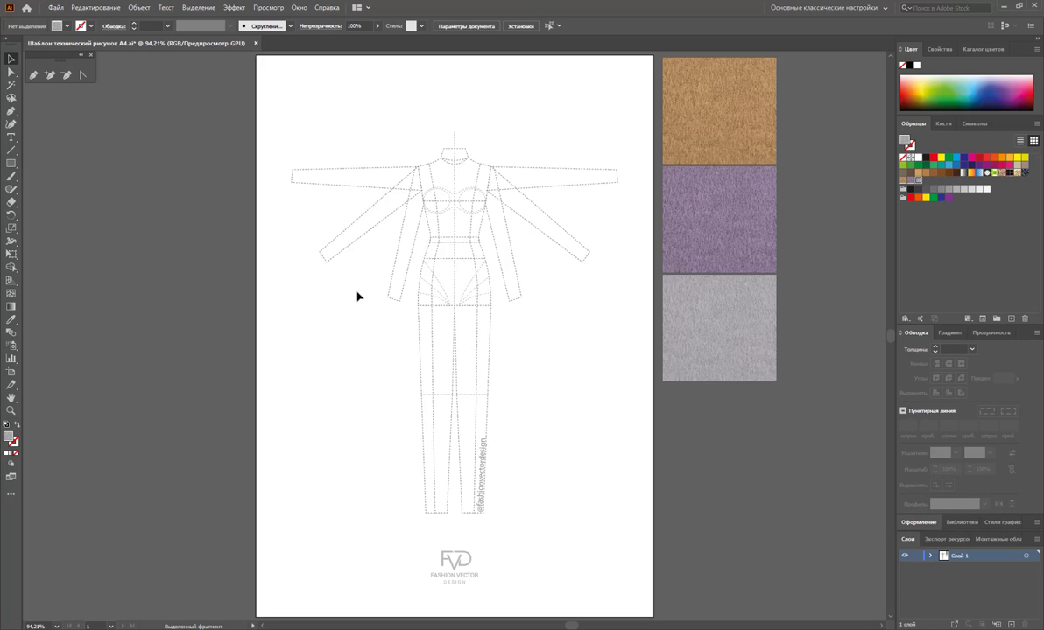
pyautogui.click(10, 74)
pyautogui.click(319, 183)
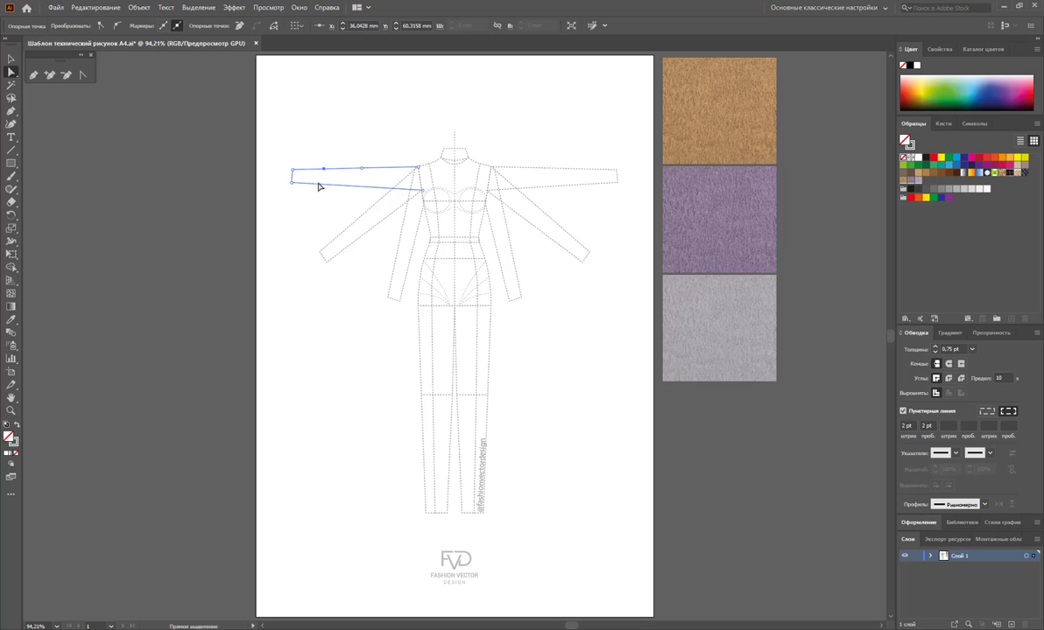
pyautogui.press('Delete')
pyautogui.click(583, 175)
pyautogui.press('Delete')
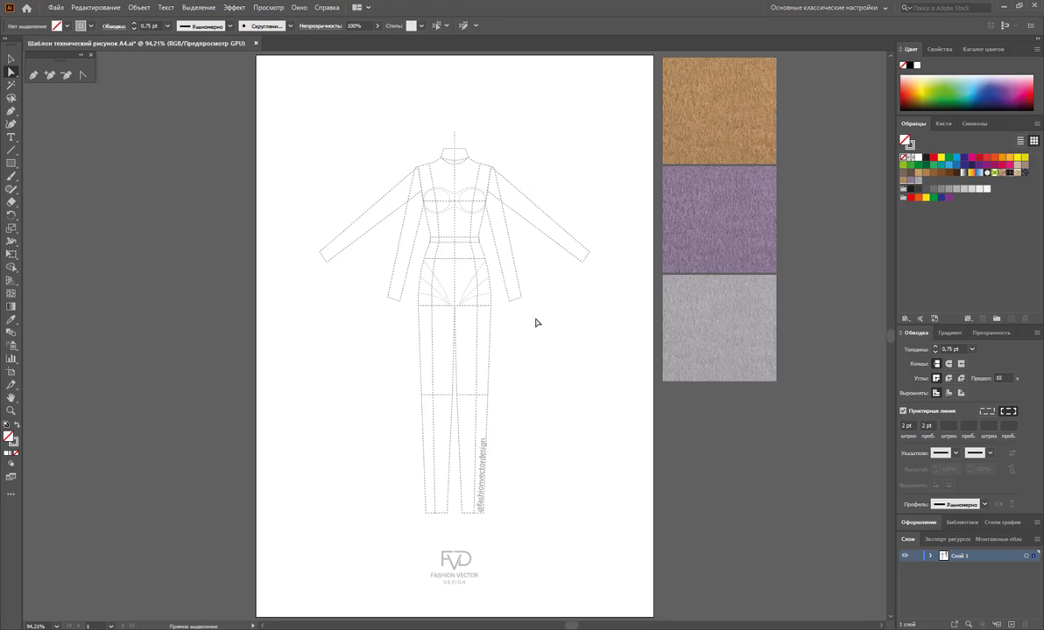
pyautogui.click(501, 296)
pyautogui.click(342, 319)
pyautogui.moveTo(368, 282); pyautogui.dragTo(396, 313)
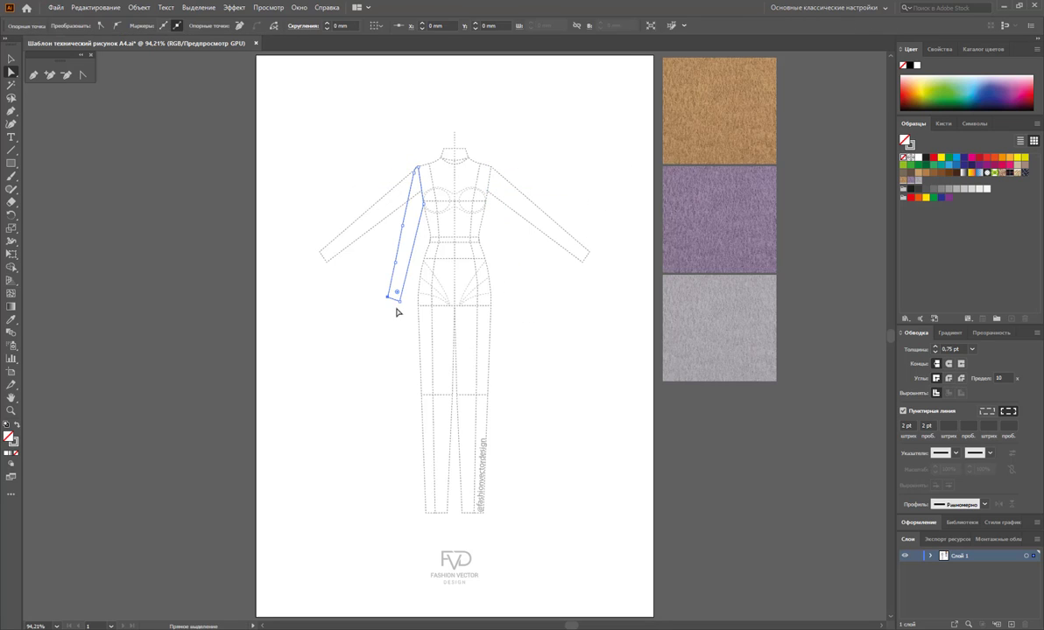
pyautogui.press('Delete')
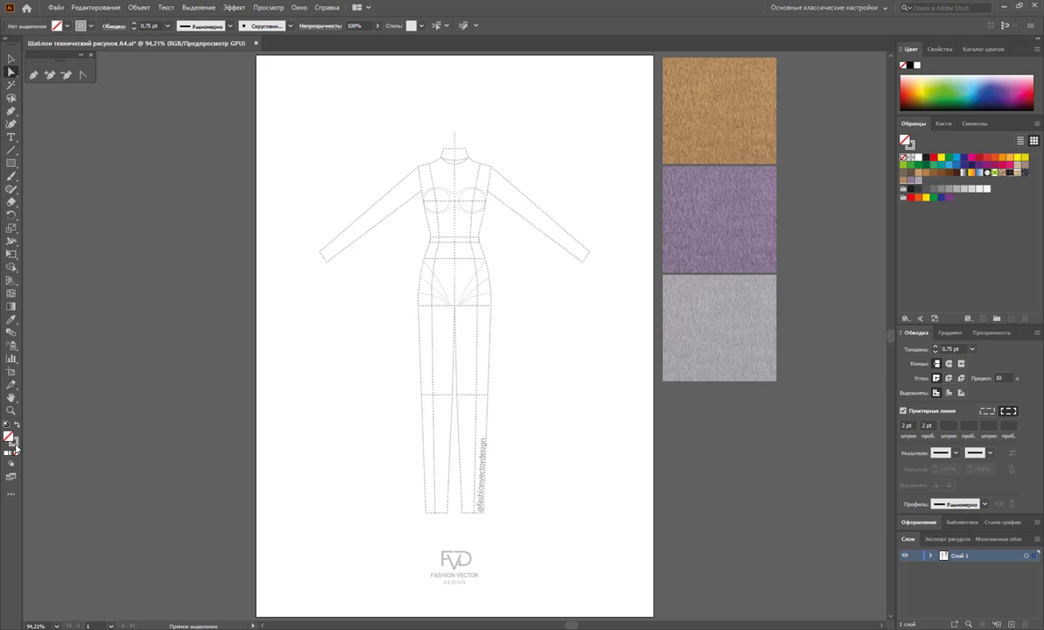
# Bring the stroke forward and turn off Dashed Line so new strokes are solid.
pyautogui.press('x')
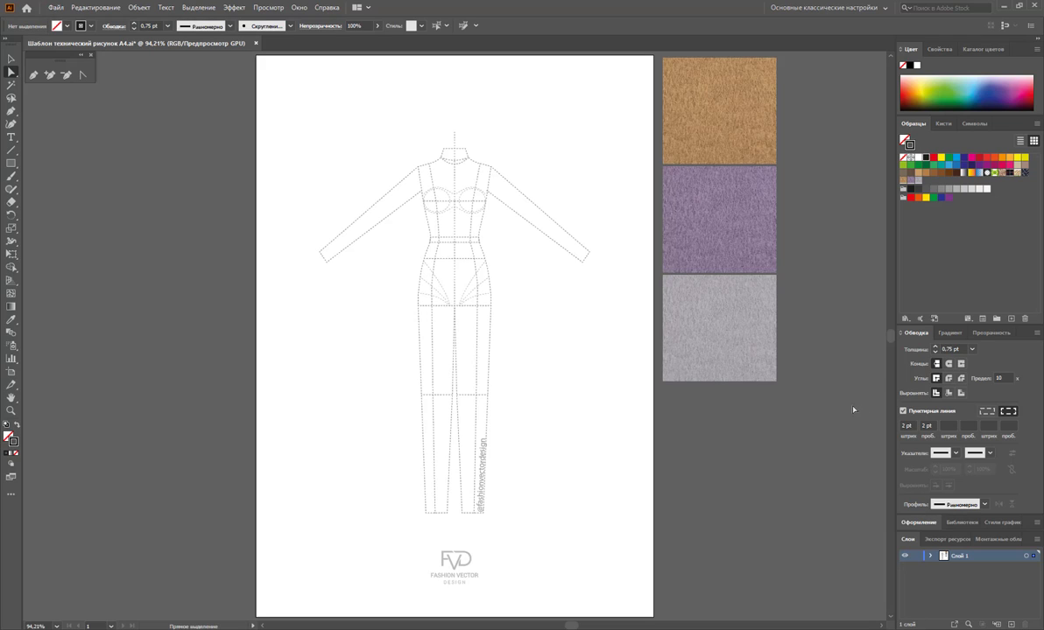
pyautogui.click(903, 411)
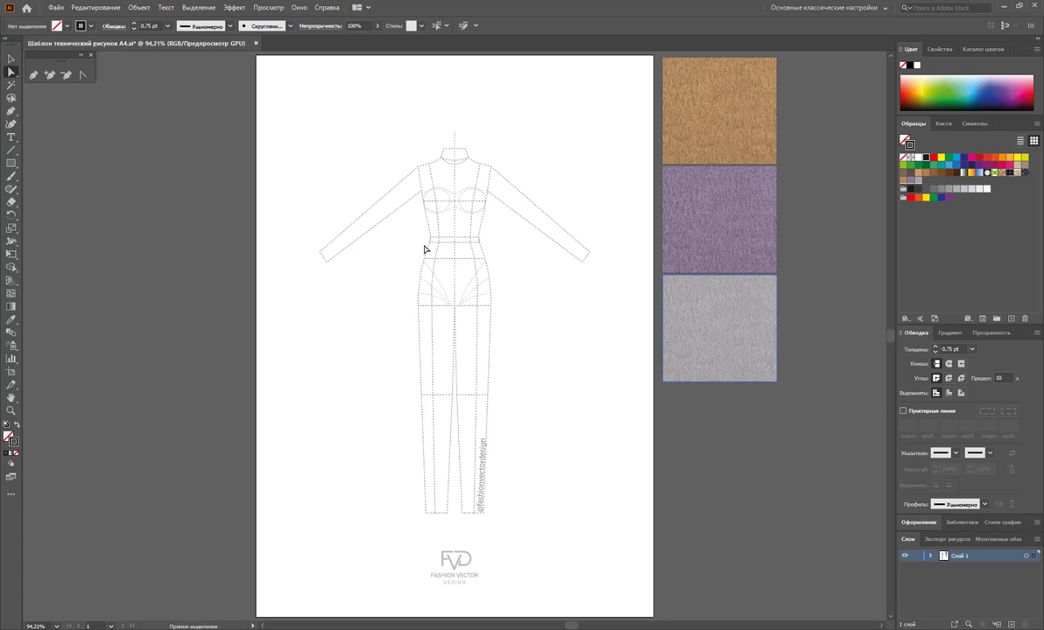
pyautogui.click(31, 74)
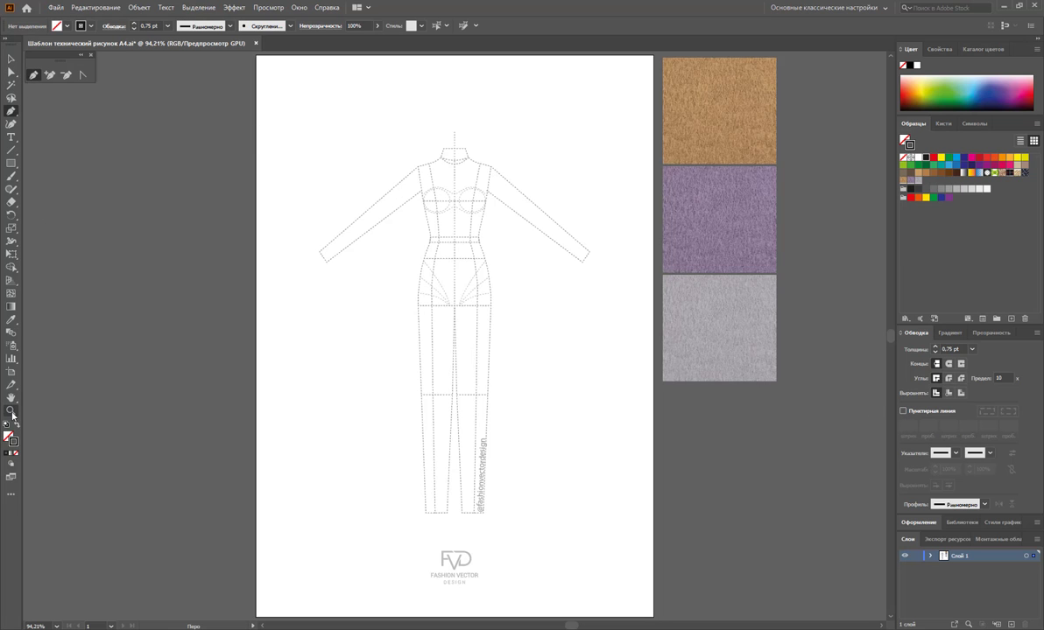
pyautogui.click(11, 411)
# Zoom in closely on the croquis torso and set the stroke weight to 1 pt.
pyautogui.moveTo(473, 254); pyautogui.dragTo(602, 374)
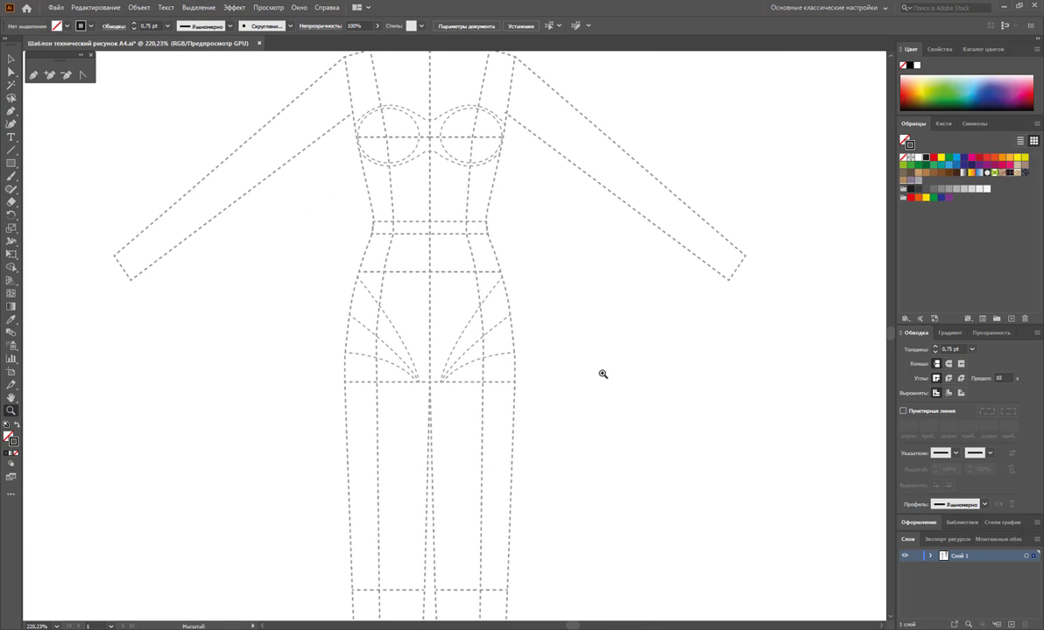
pyautogui.scroll(2, 602, 374)
pyautogui.scroll(2, 600, 376)
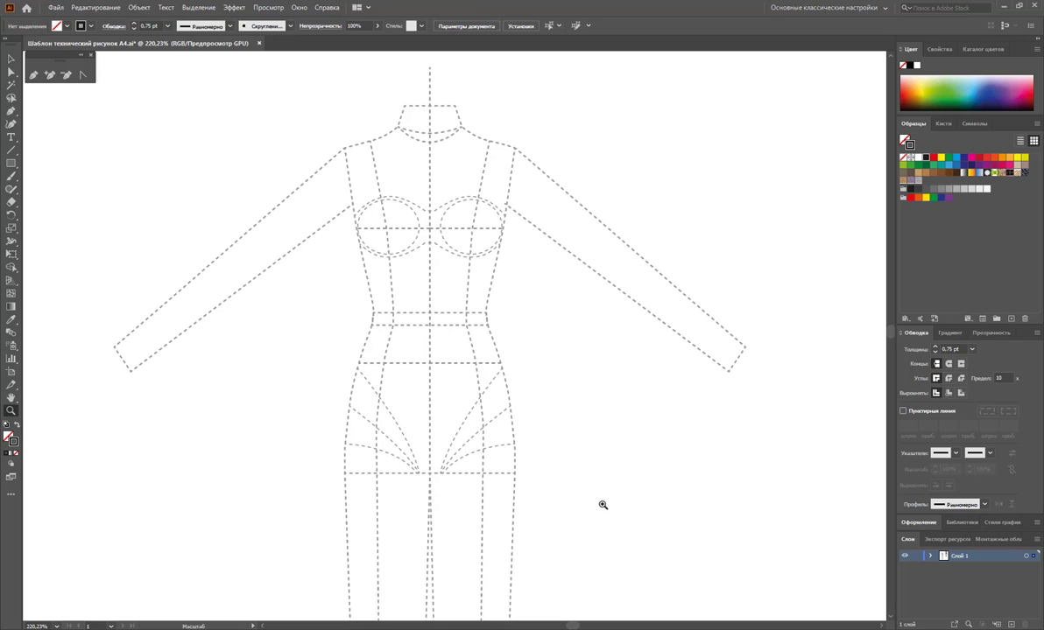
pyautogui.scroll(-1, 606, 504)
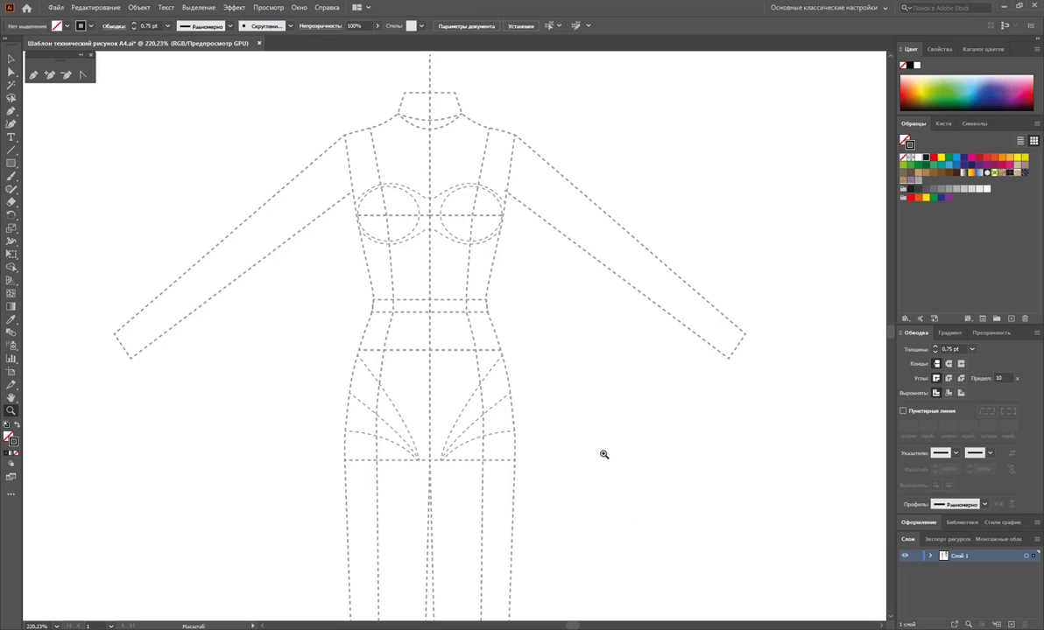
pyautogui.scroll(2, 567, 471)
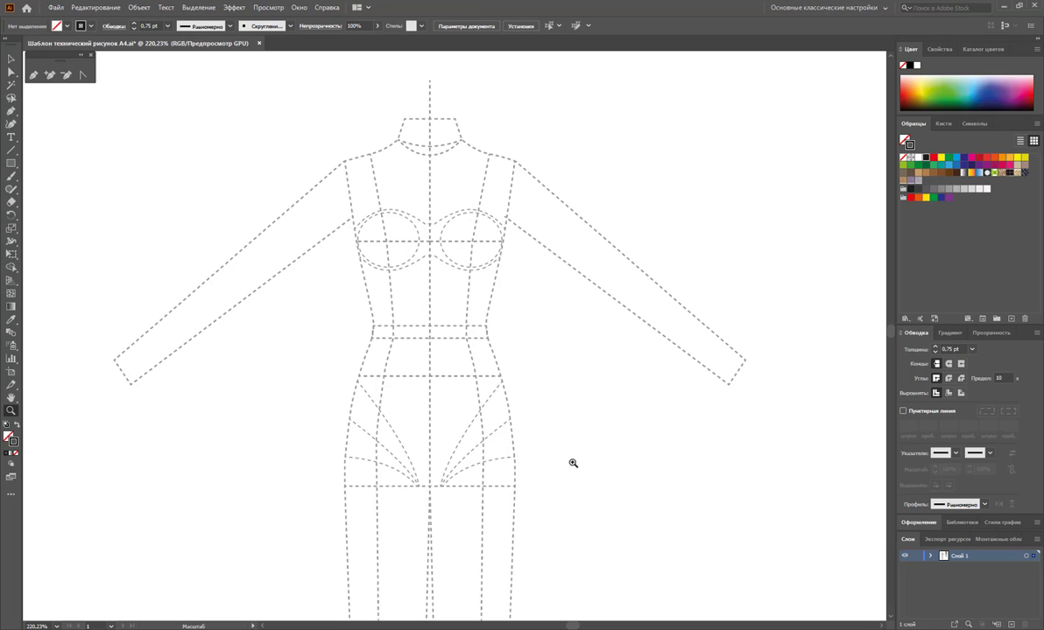
pyautogui.moveTo(597, 461); pyautogui.dragTo(612, 463)
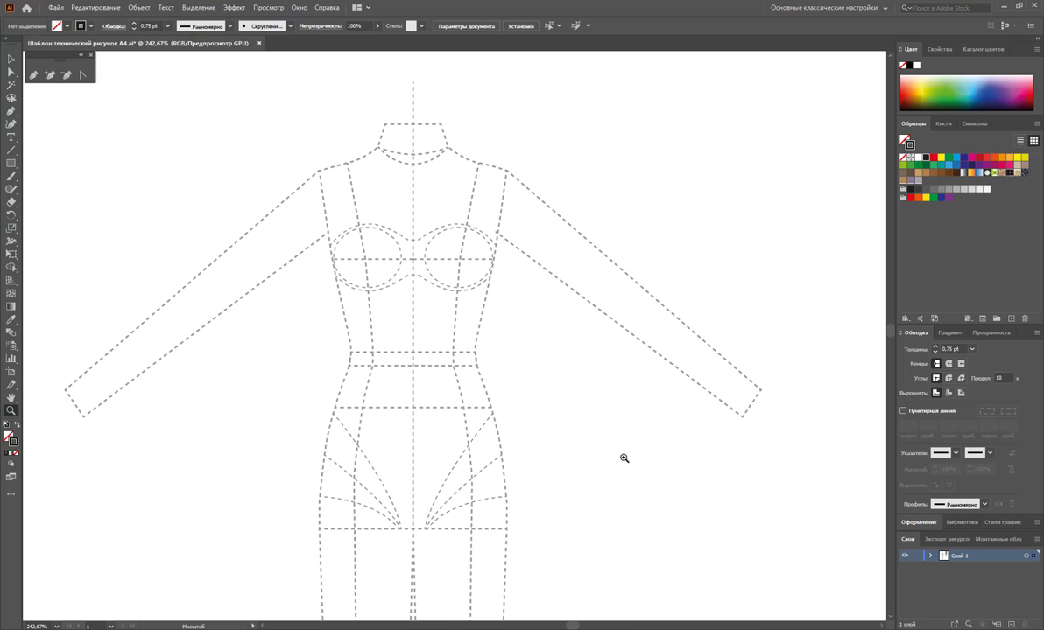
pyautogui.scroll(-1, 625, 458)
pyautogui.click(167, 26)
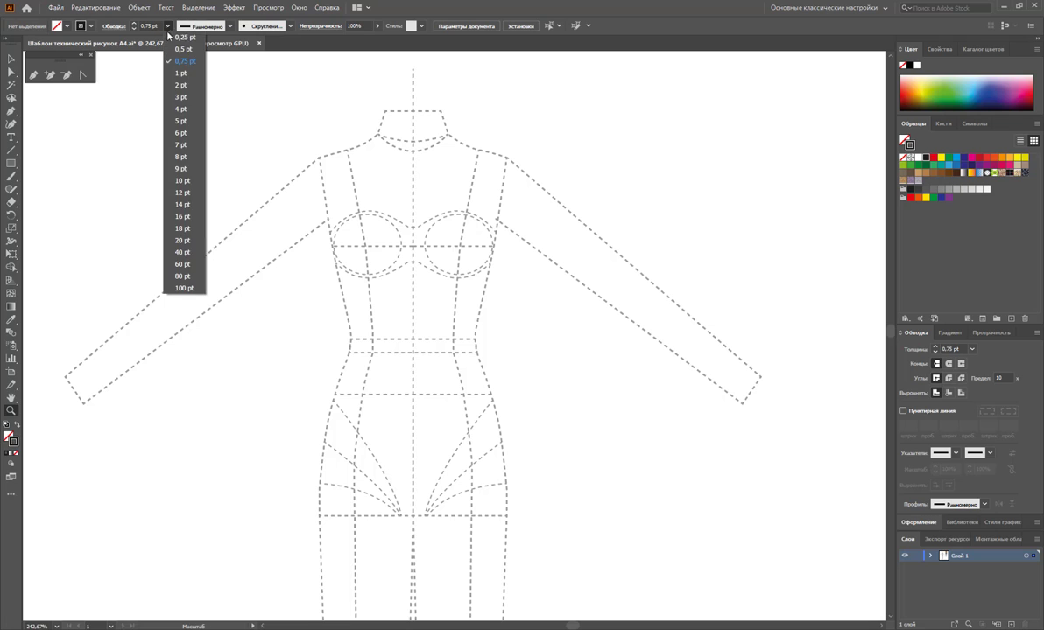
pyautogui.click(180, 72)
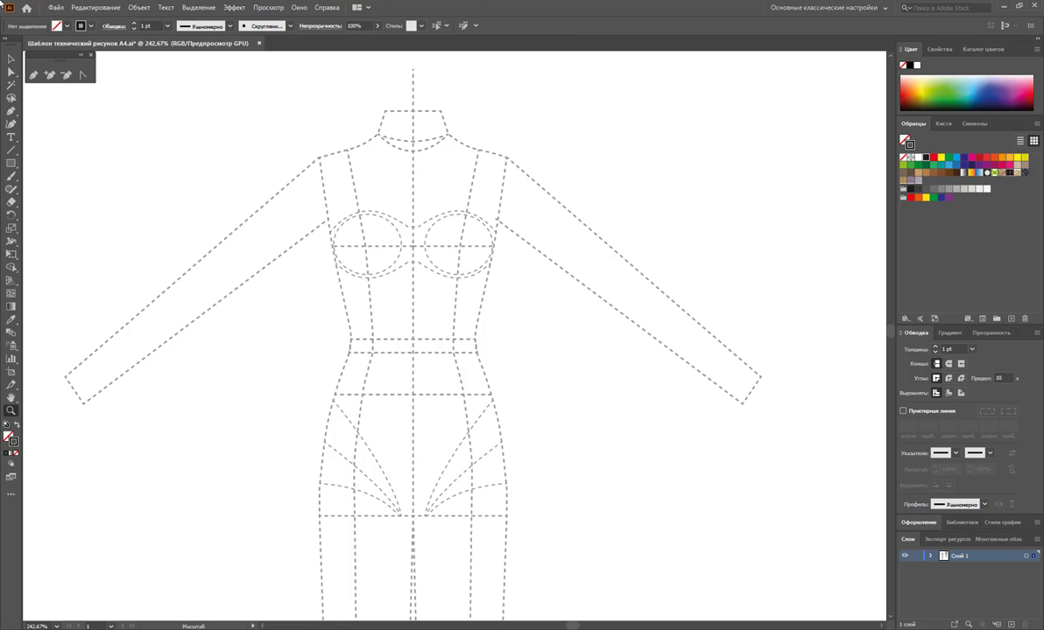
pyautogui.press('p')
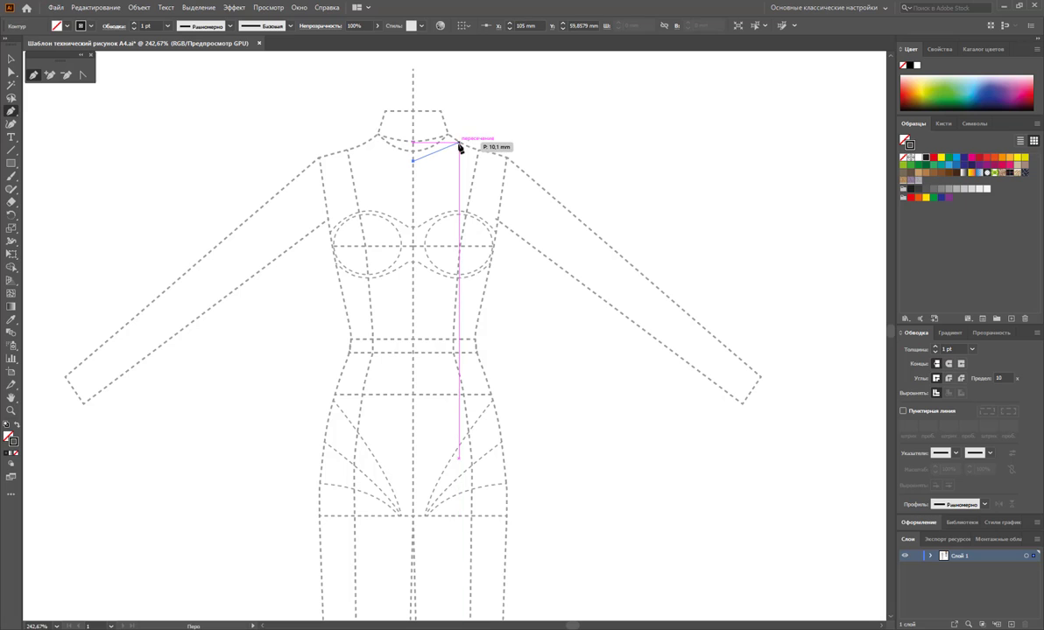
# Pen a closed half-shirt path: curved neckline, shoulder, armhole, side seam, slanted hem, centre line.
pyautogui.moveTo(459, 144)
pyautogui.mouseDown()
pyautogui.moveTo(480, 123)
pyautogui.moveTo(470, 127)
pyautogui.mouseUp()
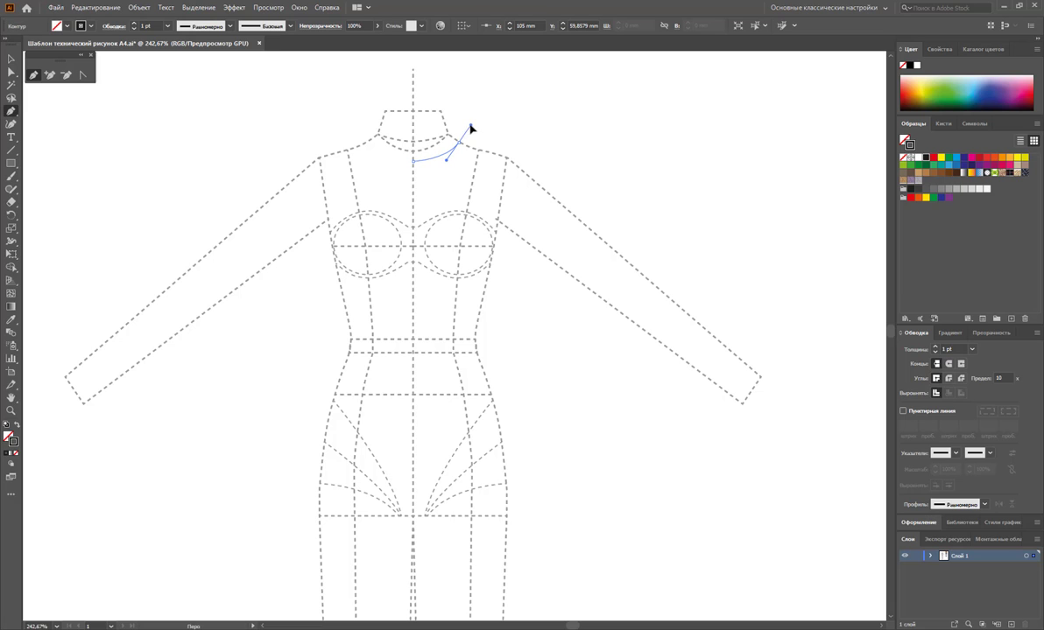
pyautogui.click(519, 168)
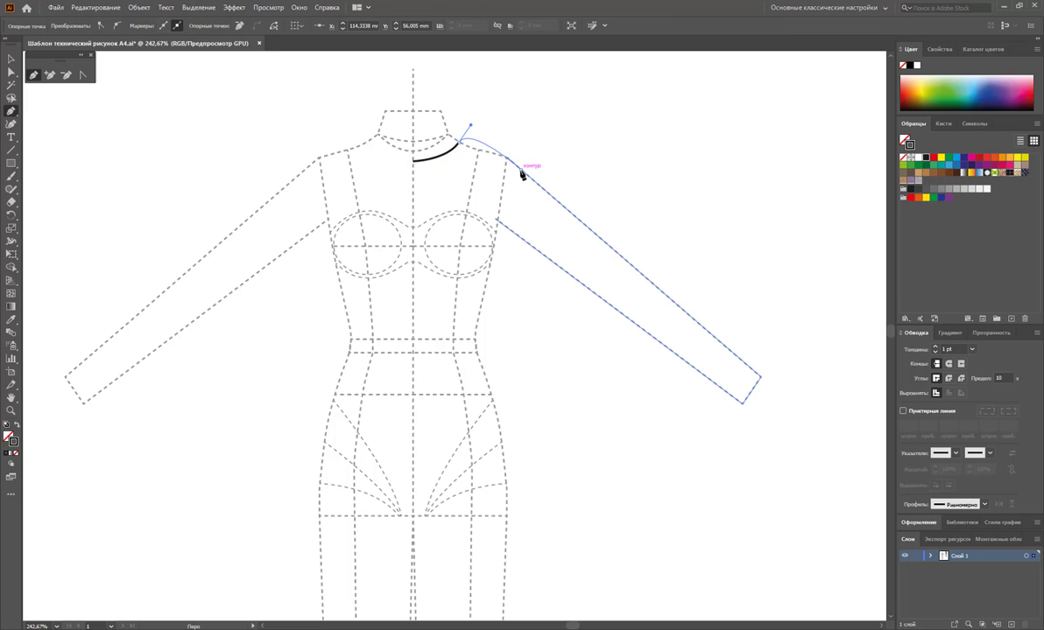
pyautogui.click(504, 262)
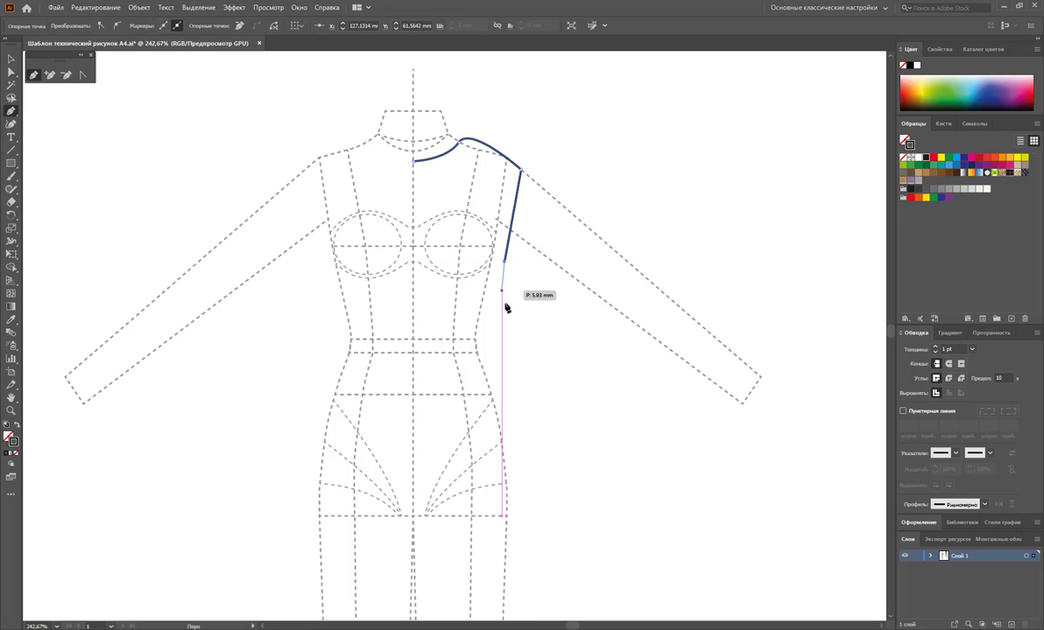
pyautogui.click(517, 518)
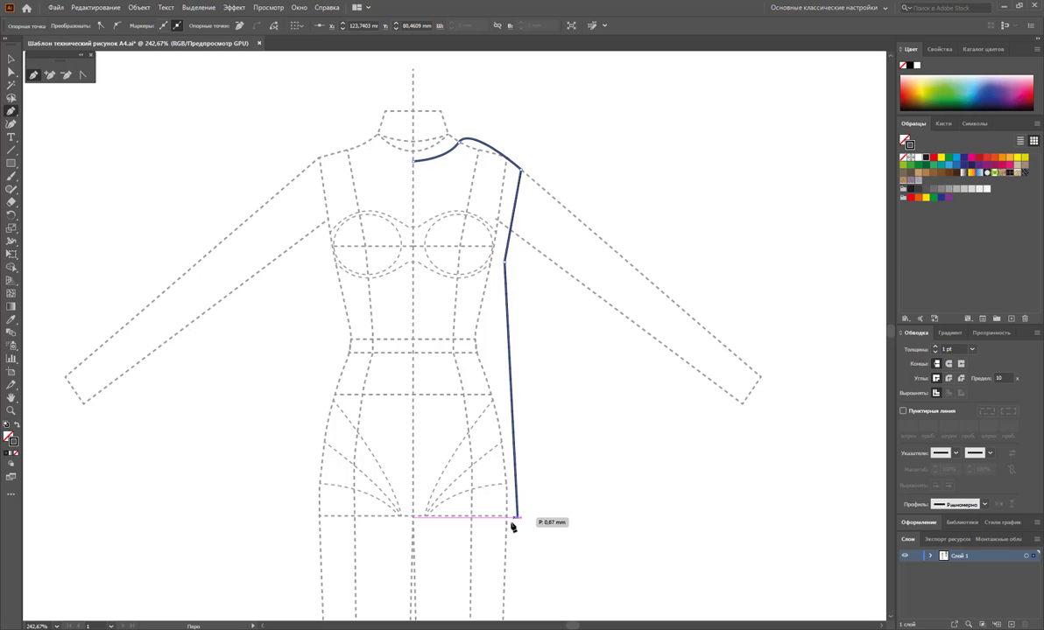
pyautogui.click(495, 540)
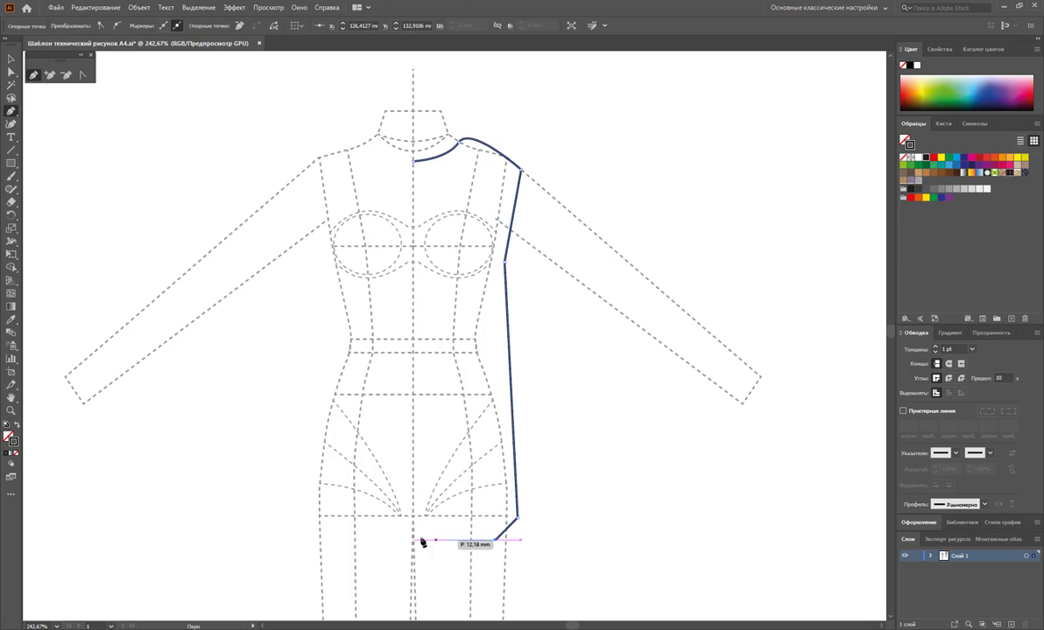
pyautogui.click(413, 540)
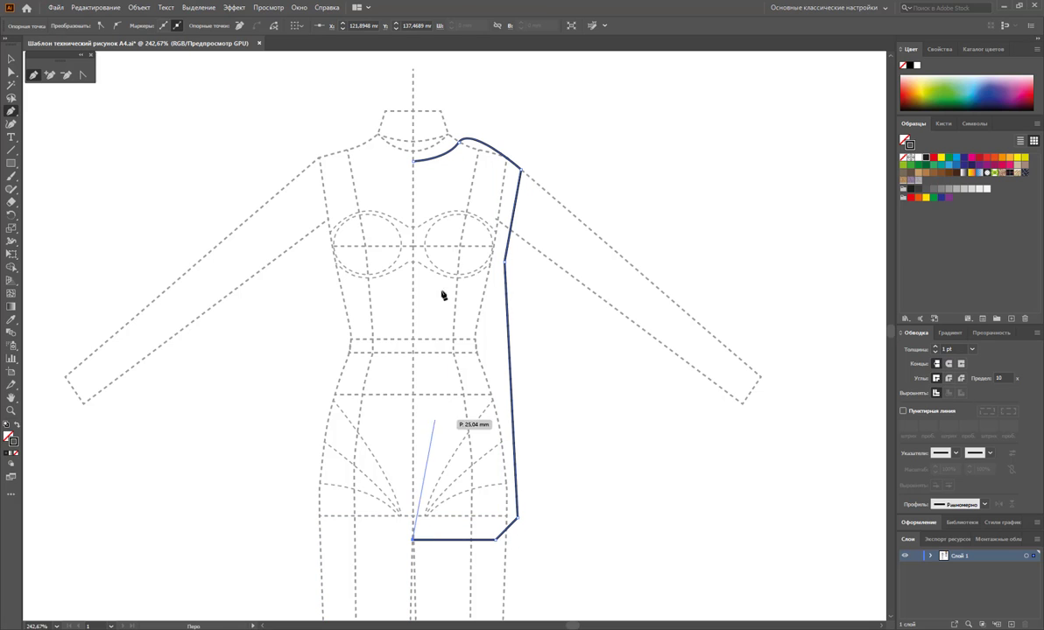
pyautogui.click(414, 163)
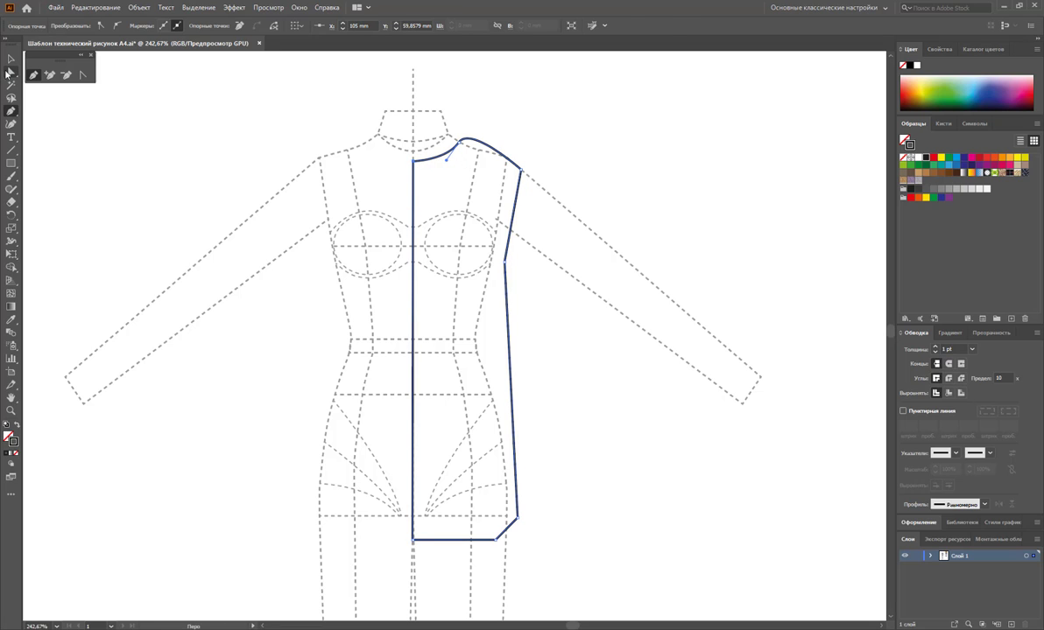
# Move the shoulder point slightly outward and reshape the neckline-to-shoulder curve.
pyautogui.click(11, 72)
pyautogui.moveTo(521, 169); pyautogui.dragTo(526, 176)
pyautogui.moveTo(471, 125)
pyautogui.mouseDown()
pyautogui.moveTo(526, 154)
pyautogui.moveTo(514, 150)
pyautogui.mouseUp()
pyautogui.hotkey('shift', 'c')
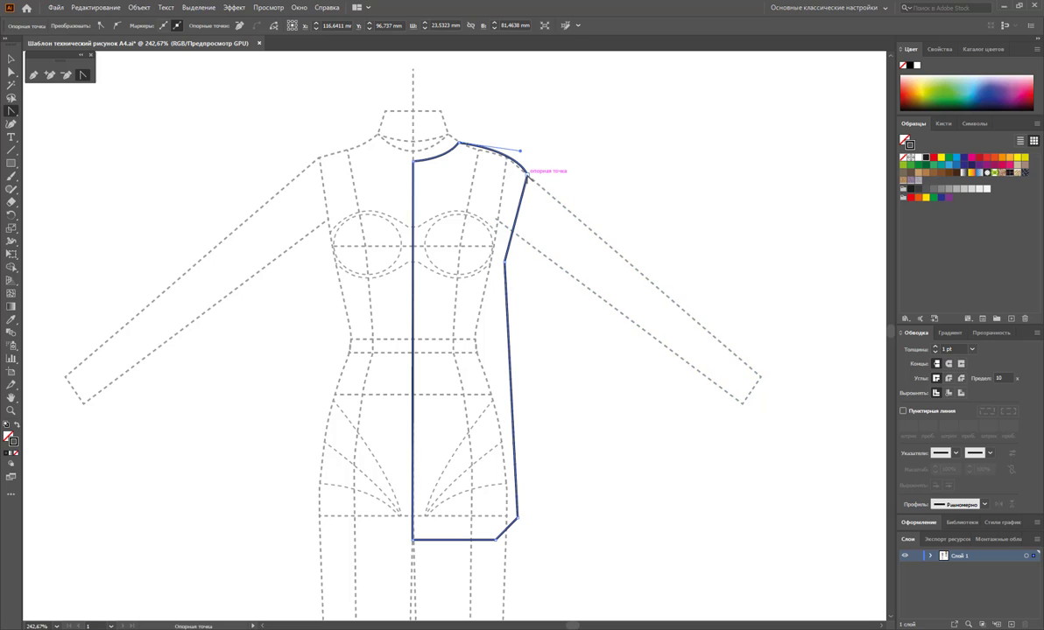
# Smooth the neck-to-shoulder curve handle and shift the shoulder and armpit points slightly.
pyautogui.click(518, 150)
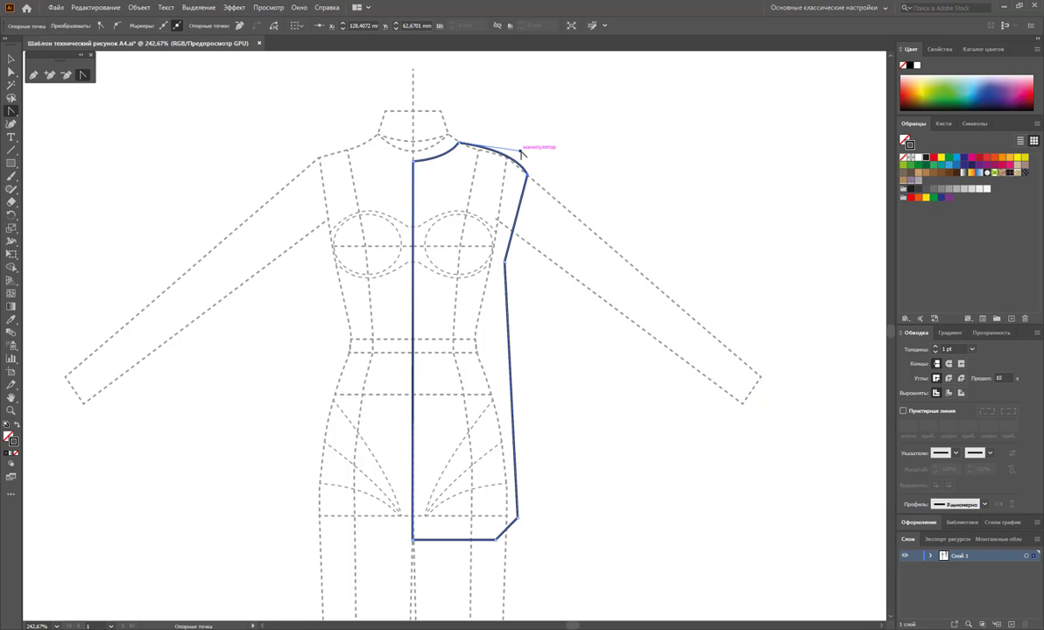
pyautogui.click(500, 149)
pyautogui.hotkey('ctrl', 'a')
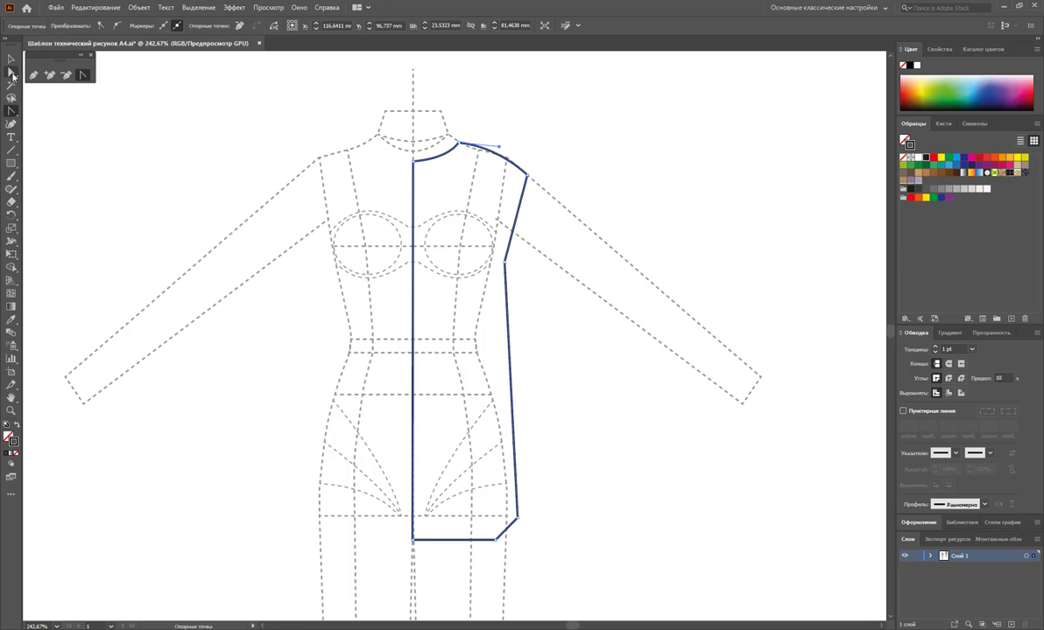
pyautogui.click(12, 73)
pyautogui.moveTo(527, 176); pyautogui.dragTo(534, 175)
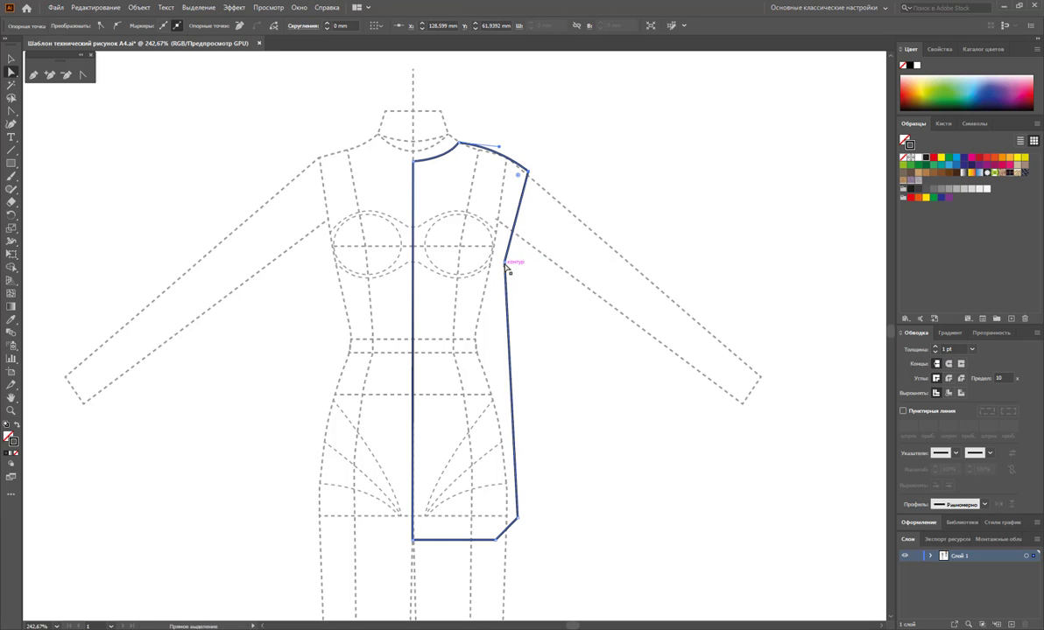
pyautogui.moveTo(505, 261); pyautogui.dragTo(519, 266)
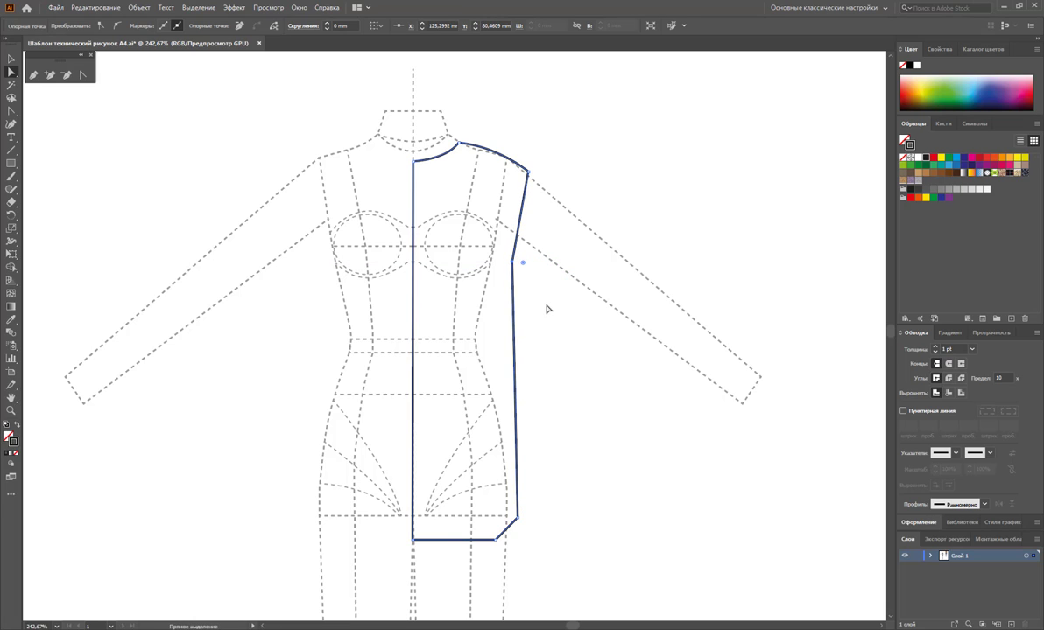
pyautogui.click(549, 304)
# Nudge the armpit anchor lower with the arrow keys and deselect to check.
pyautogui.click(511, 260)
pyautogui.press('Down')
pyautogui.press('Down')
pyautogui.press('Right')
pyautogui.press('Down')
pyautogui.press('Down')
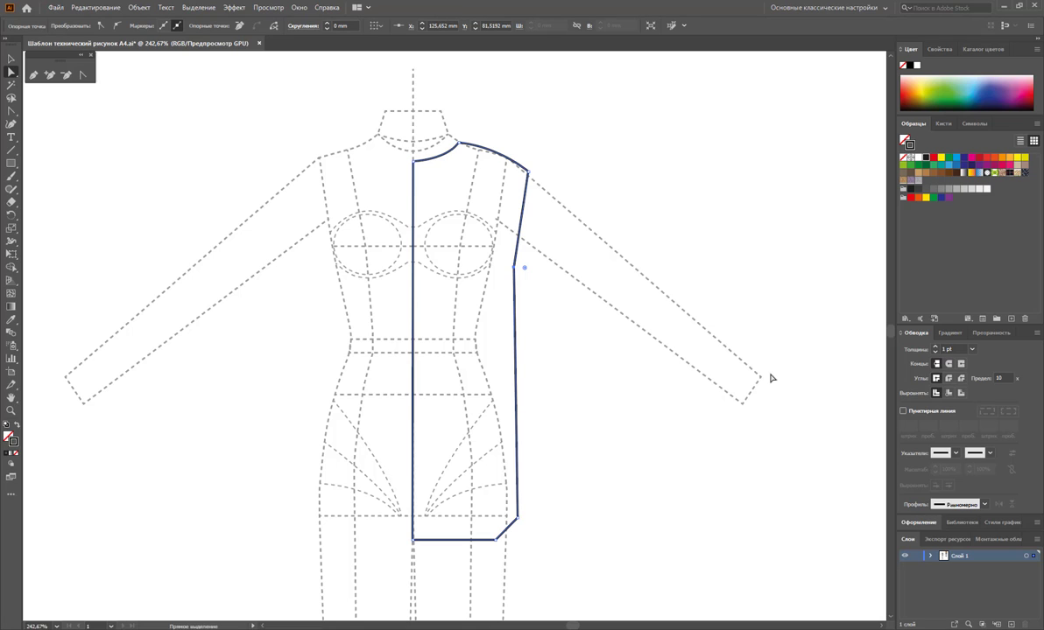
pyautogui.click(662, 515)
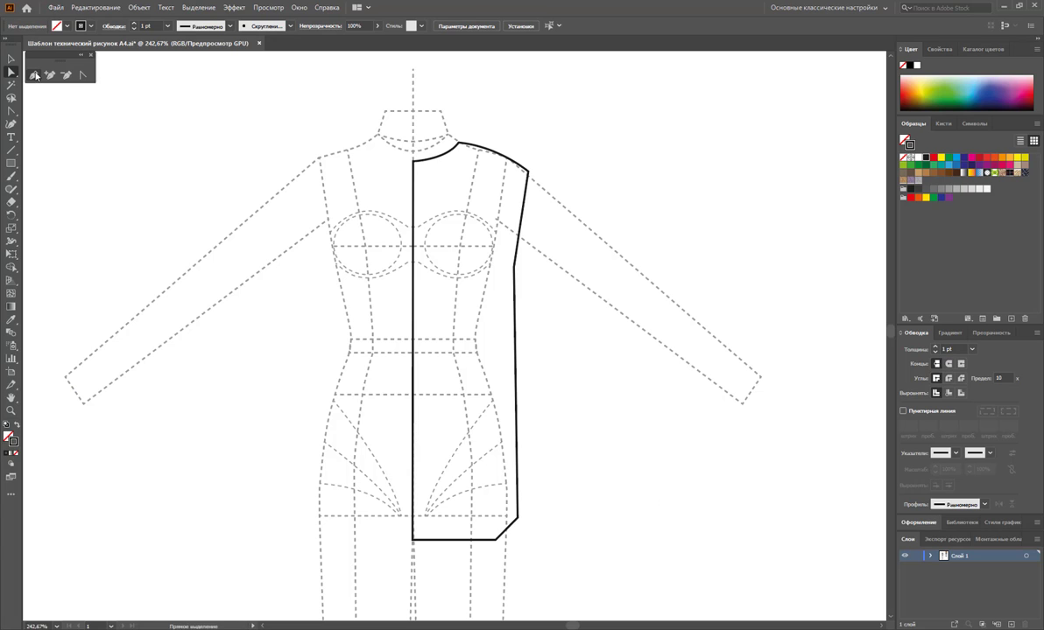
# Draw the closed long-sleeve outline from shoulder to wrist and back to the underarm.
pyautogui.click(35, 75)
pyautogui.click(529, 171)
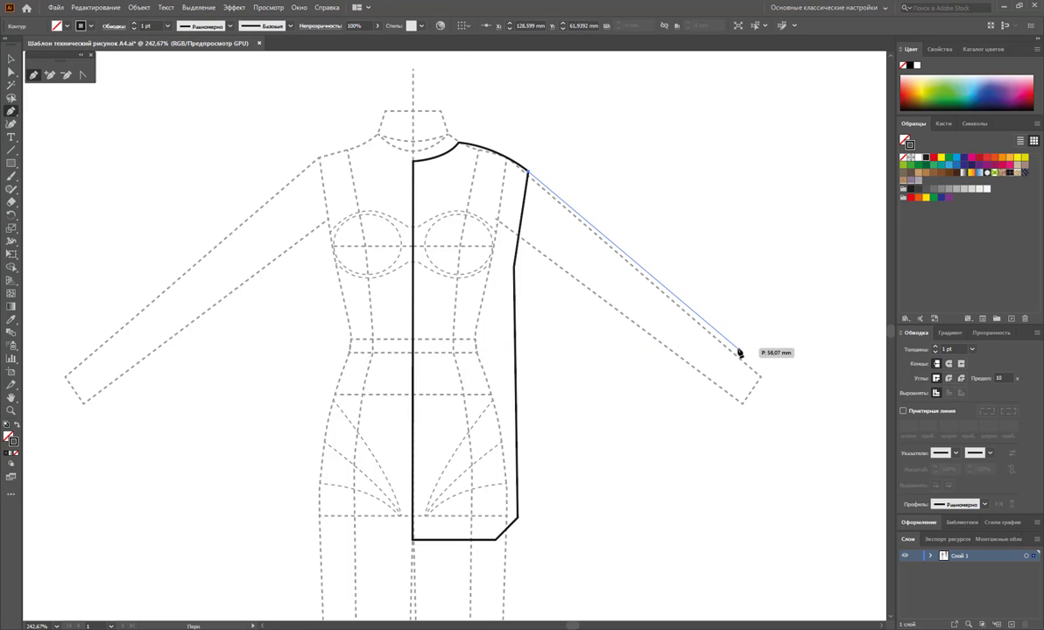
pyautogui.click(738, 356)
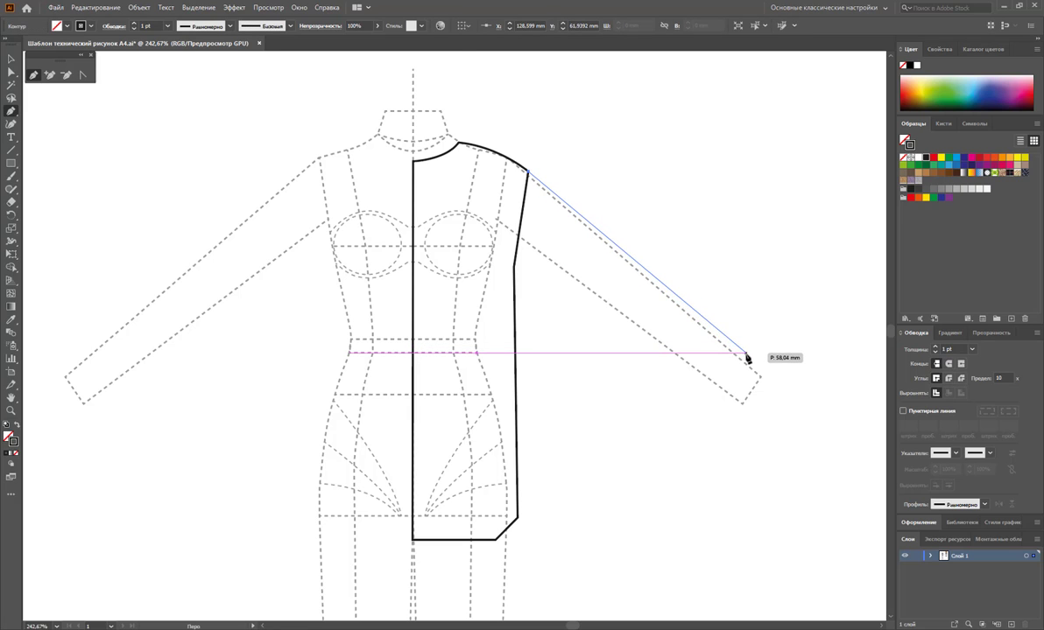
pyautogui.click(744, 356)
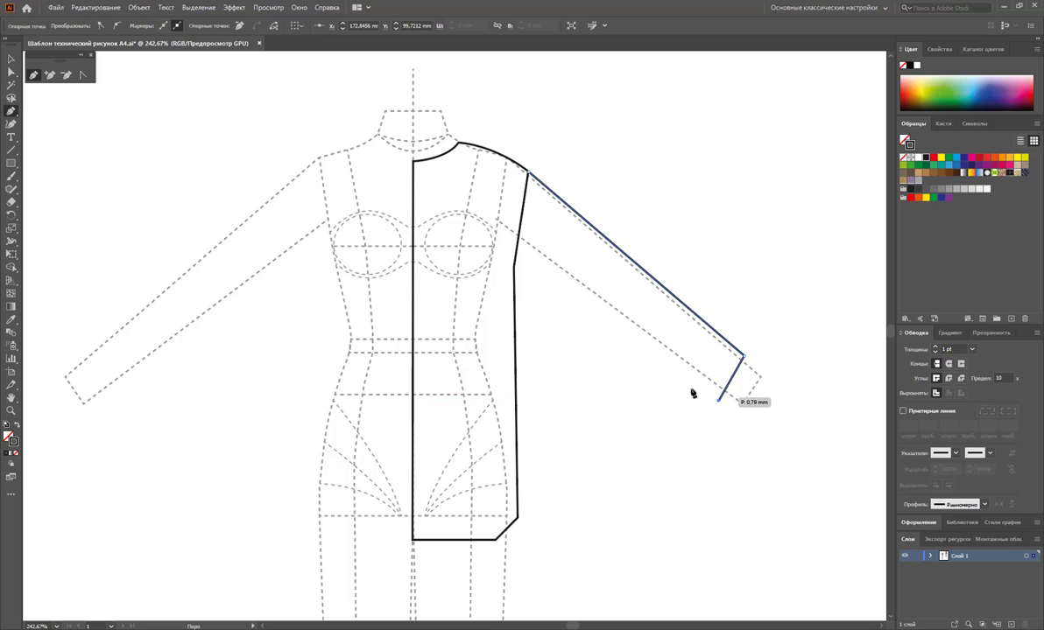
pyautogui.click(514, 267)
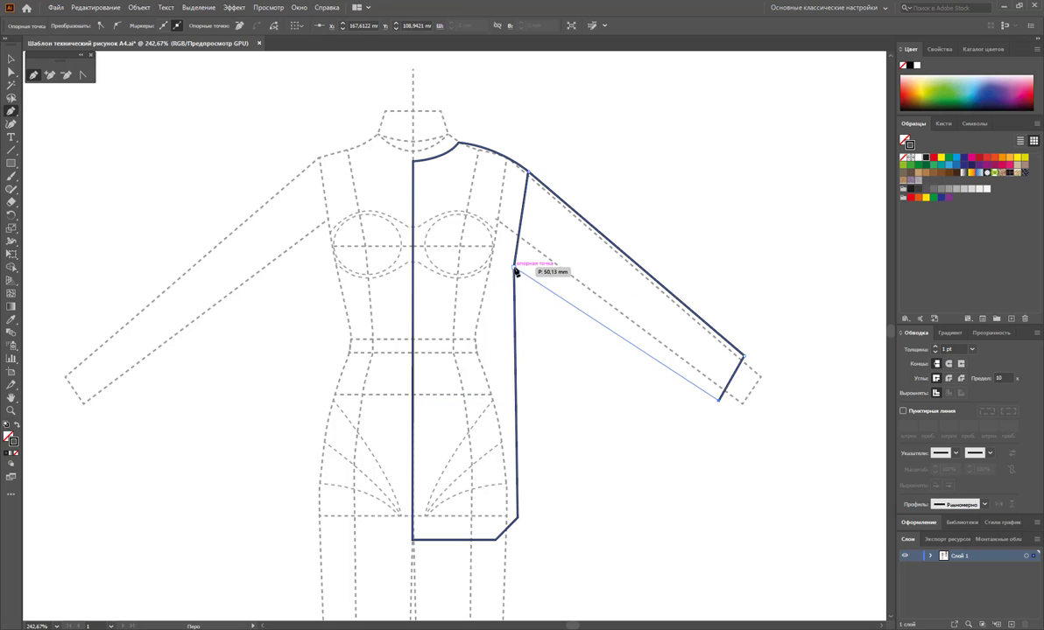
pyautogui.click(529, 175)
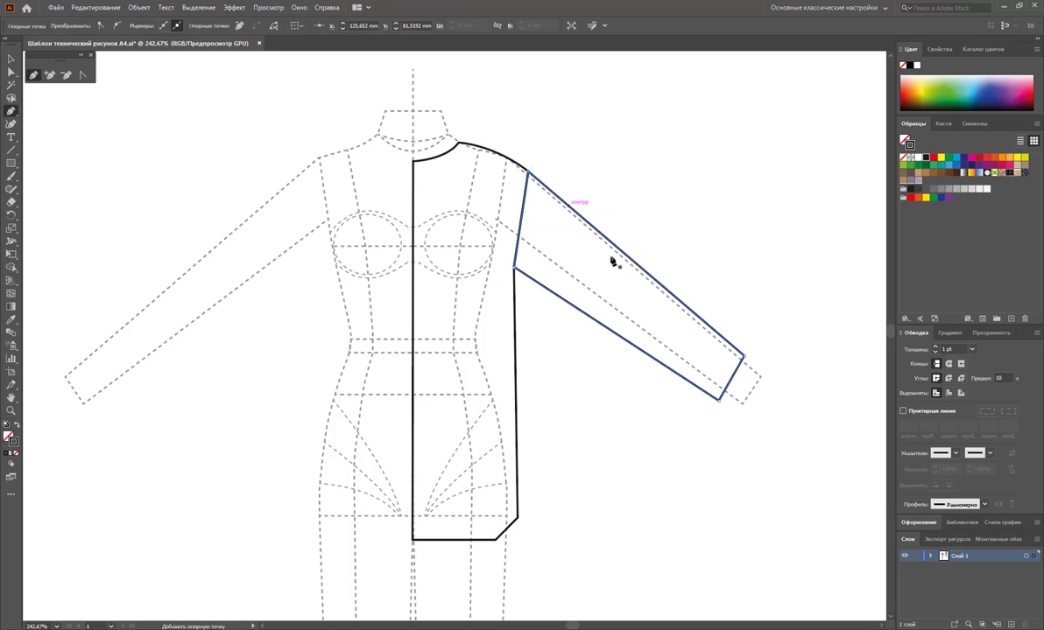
# Draw a closed four-corner cuff shape across the sleeve's wrist end.
pyautogui.click(735, 408)
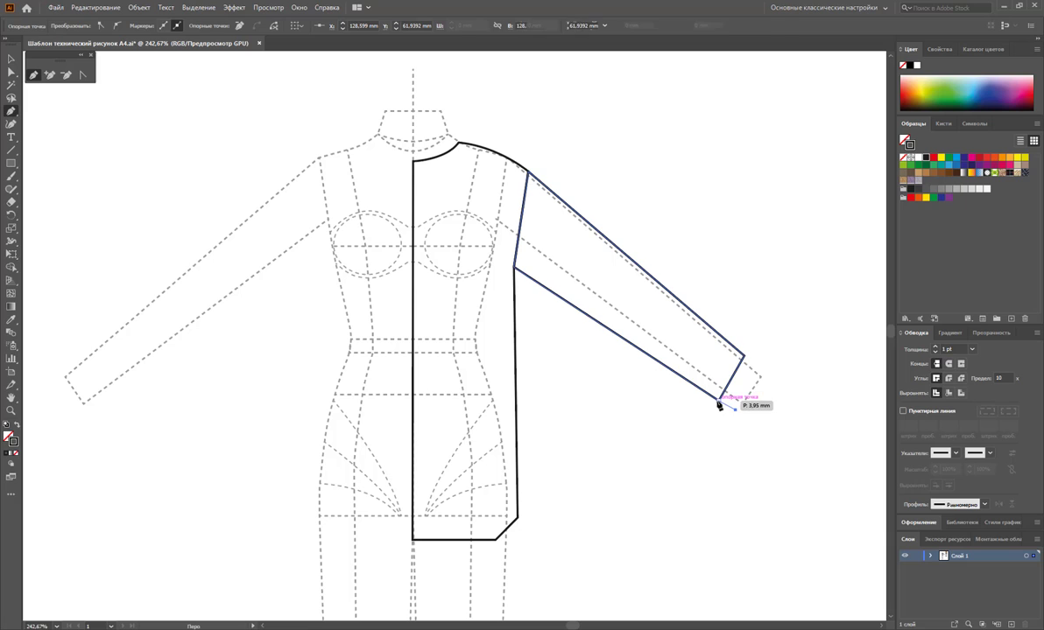
pyautogui.click(745, 358)
pyautogui.click(760, 367)
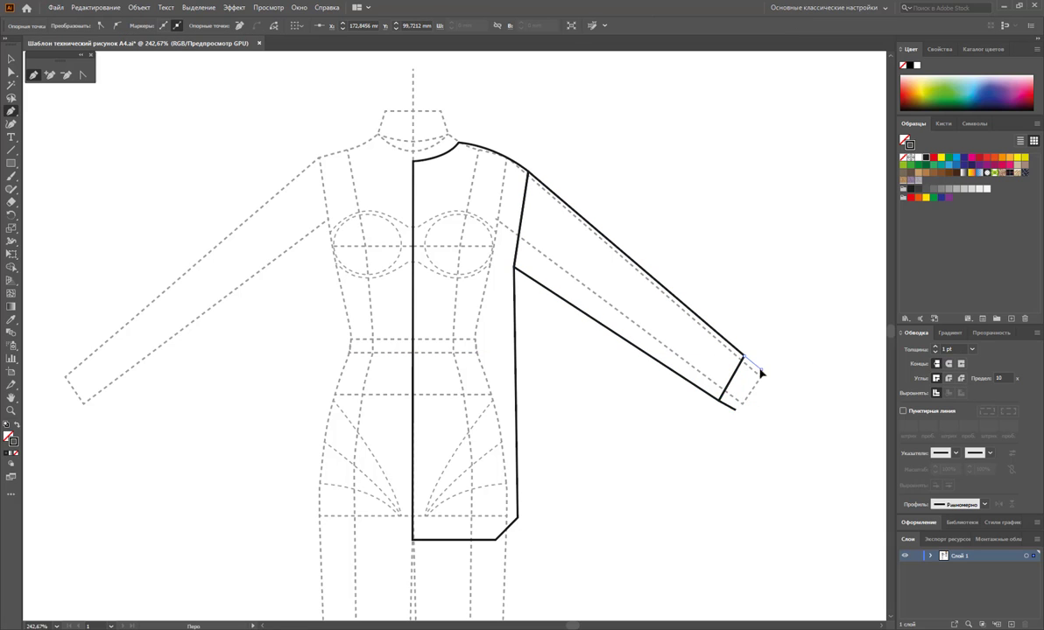
pyautogui.click(737, 410)
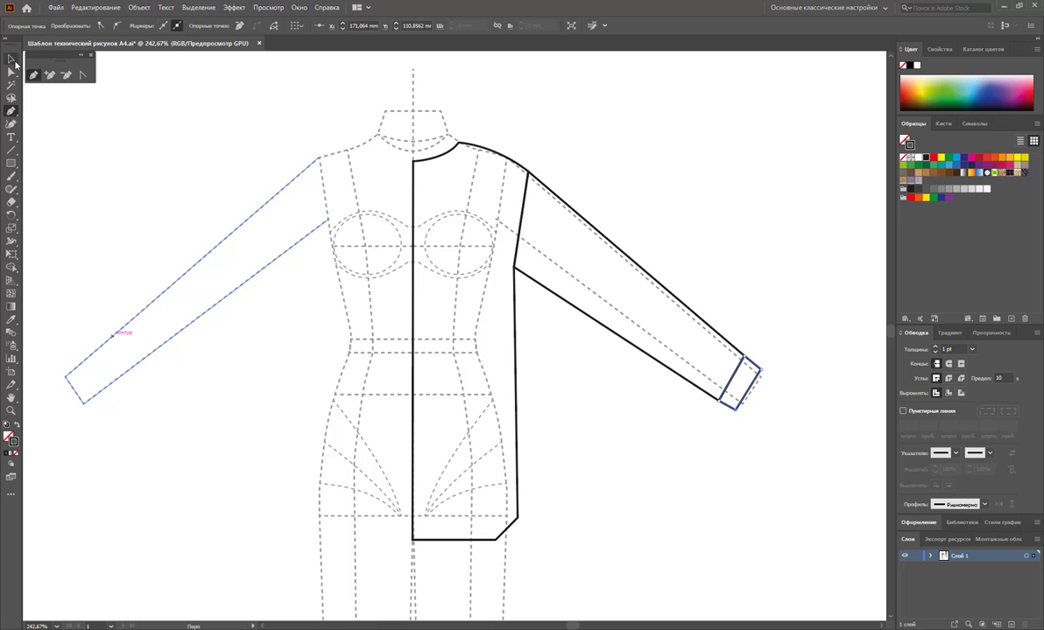
pyautogui.click(11, 71)
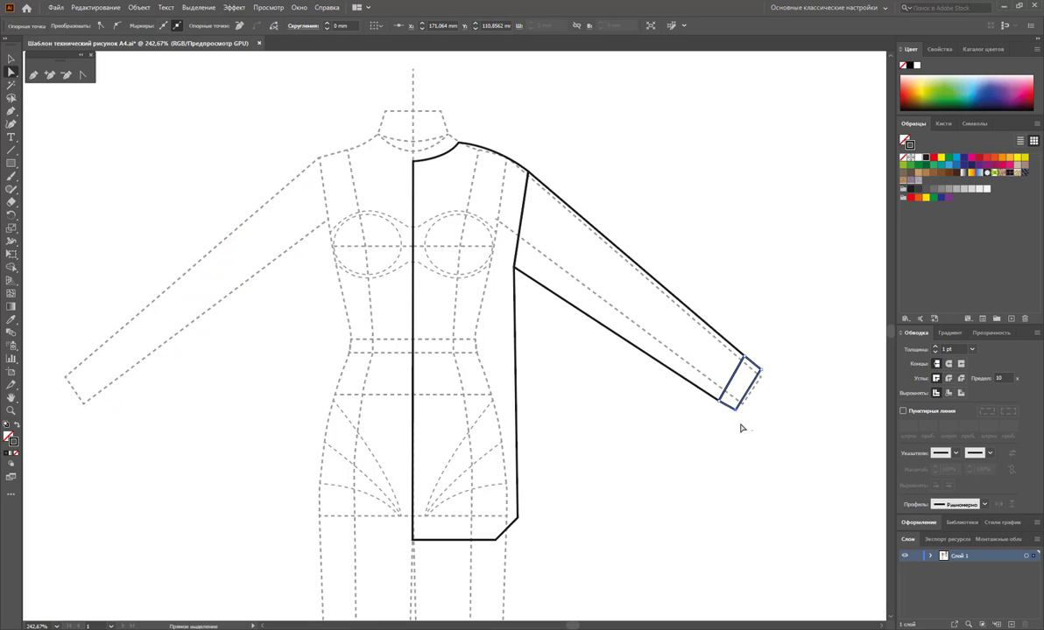
# Nudge the lower cuff corner into place with the arrow keys.
pyautogui.press('Down')
pyautogui.press('Right')
pyautogui.press('Left')
pyautogui.keyDown('shift'); pyautogui.click(758, 368); pyautogui.keyUp('shift')
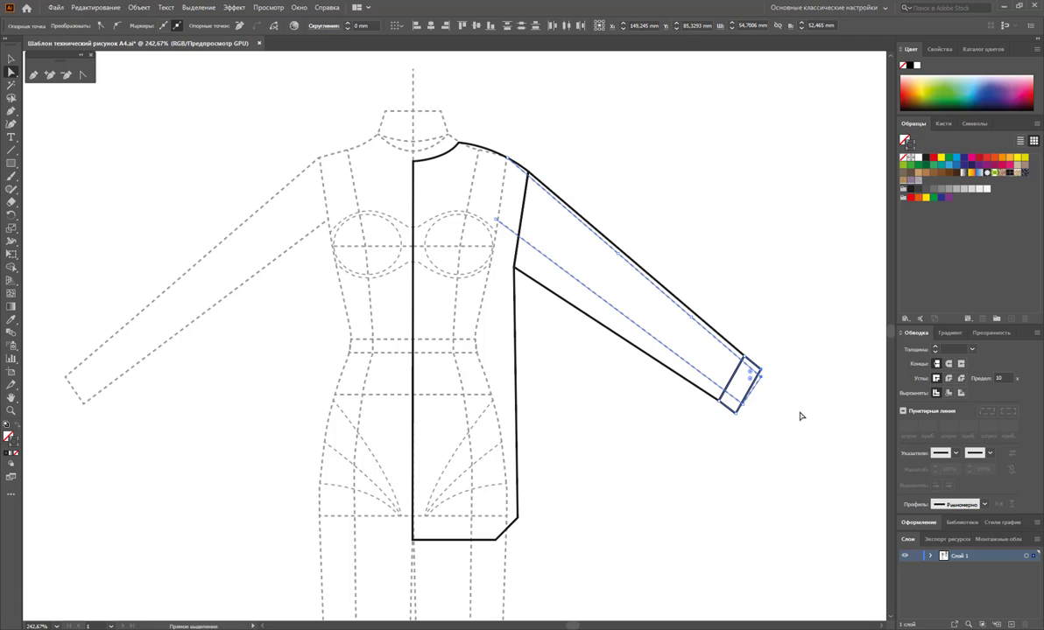
pyautogui.click(798, 417)
# Undo an accidental template move, then cut the black bodice-and-sleeve outline.
pyautogui.click(9, 59)
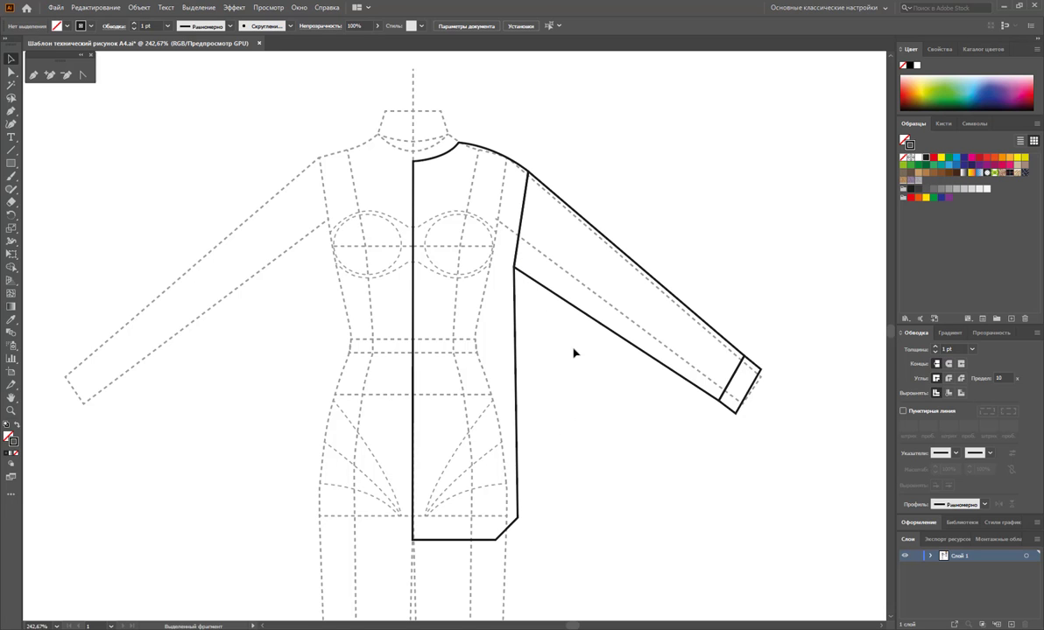
pyautogui.moveTo(758, 372); pyautogui.dragTo(761, 396)
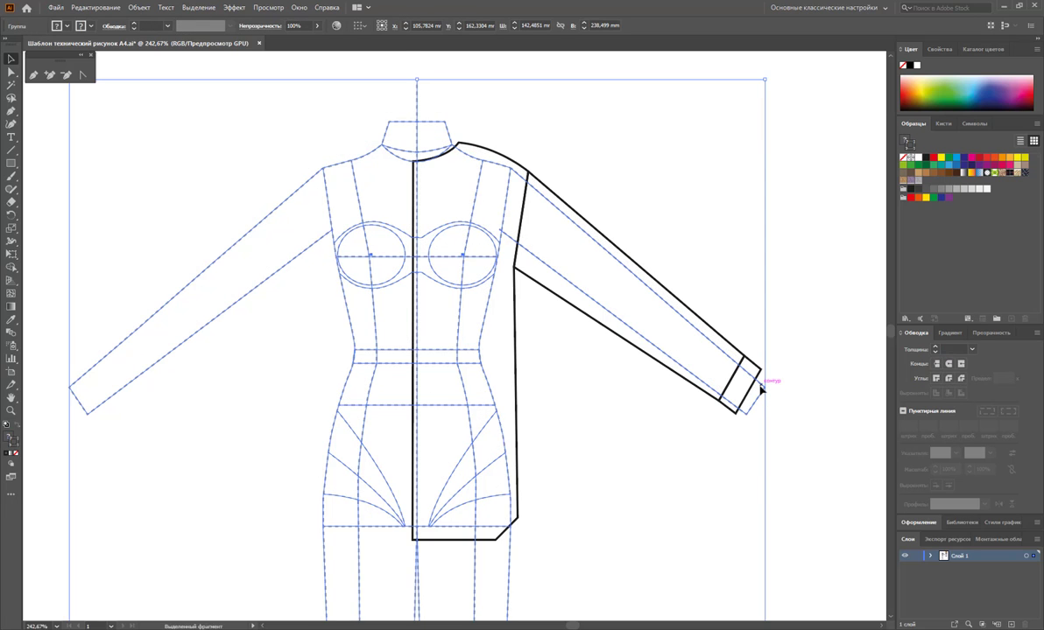
pyautogui.hotkey('ctrl', 'z')
pyautogui.click(578, 372)
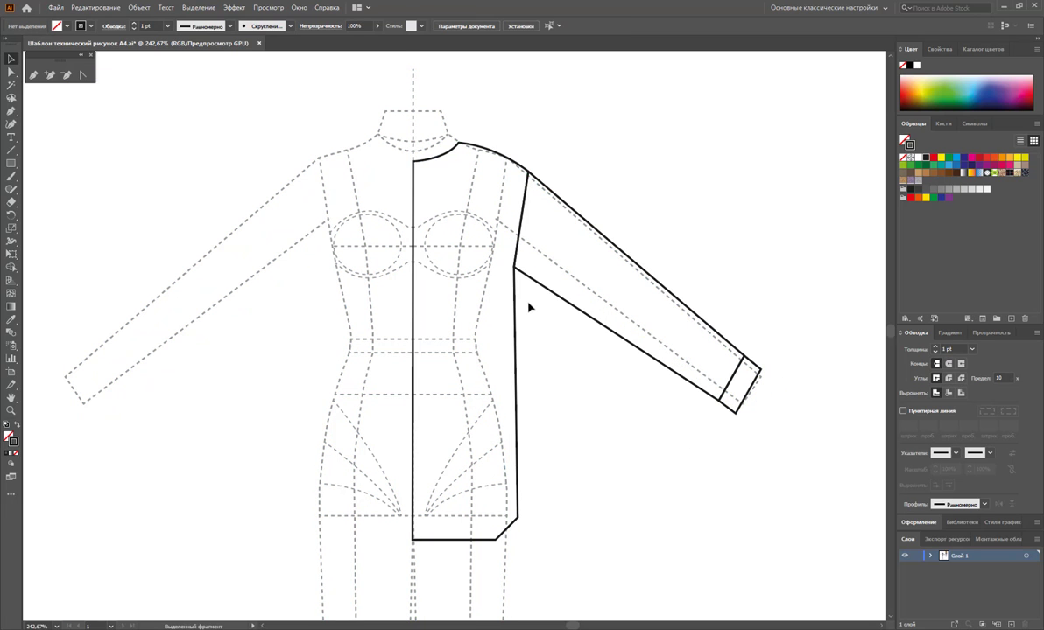
pyautogui.click(513, 268)
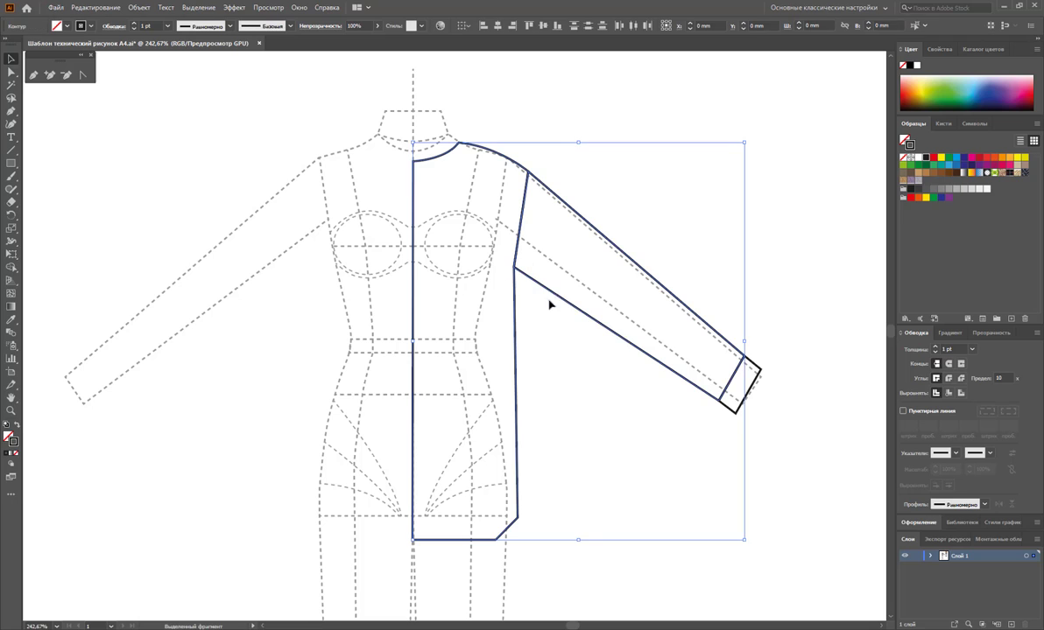
pyautogui.press('a')
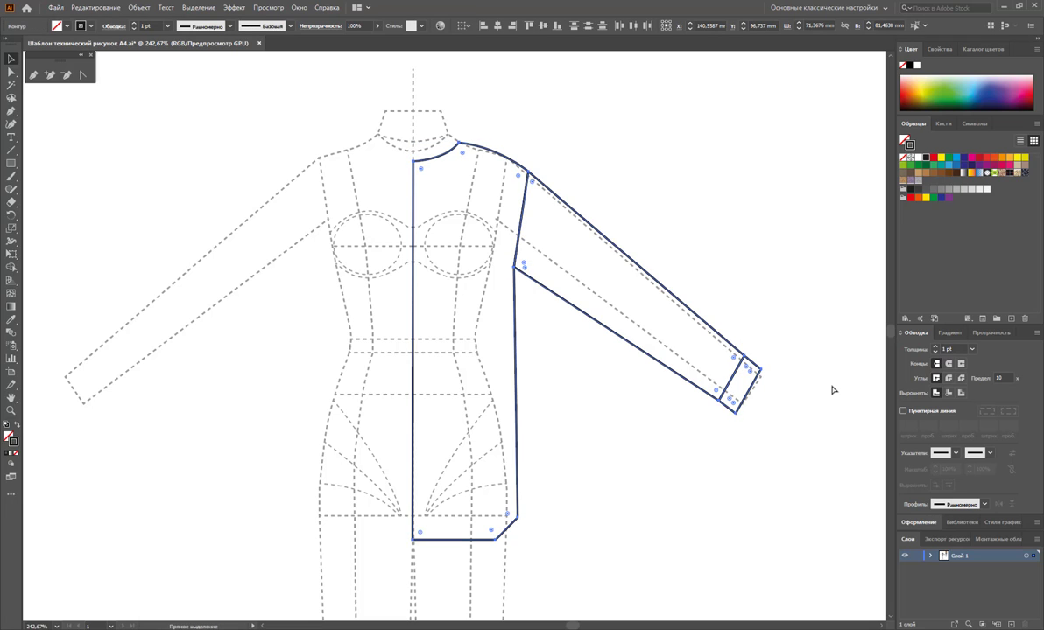
pyautogui.press('Delete')
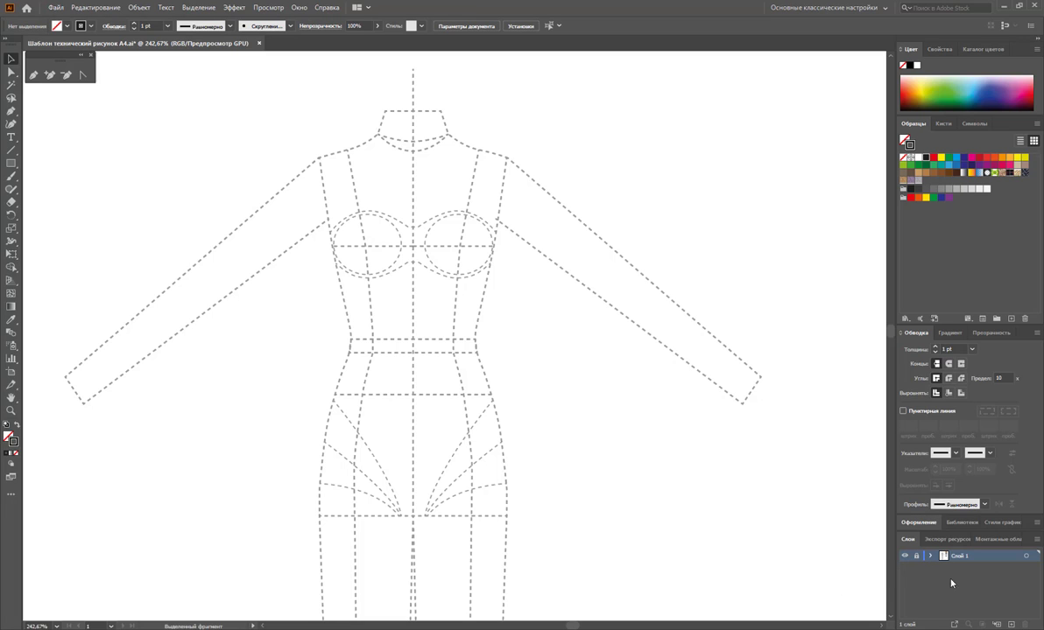
# Create a new layer above the template and paste the black outline back in place.
pyautogui.click(1012, 625)
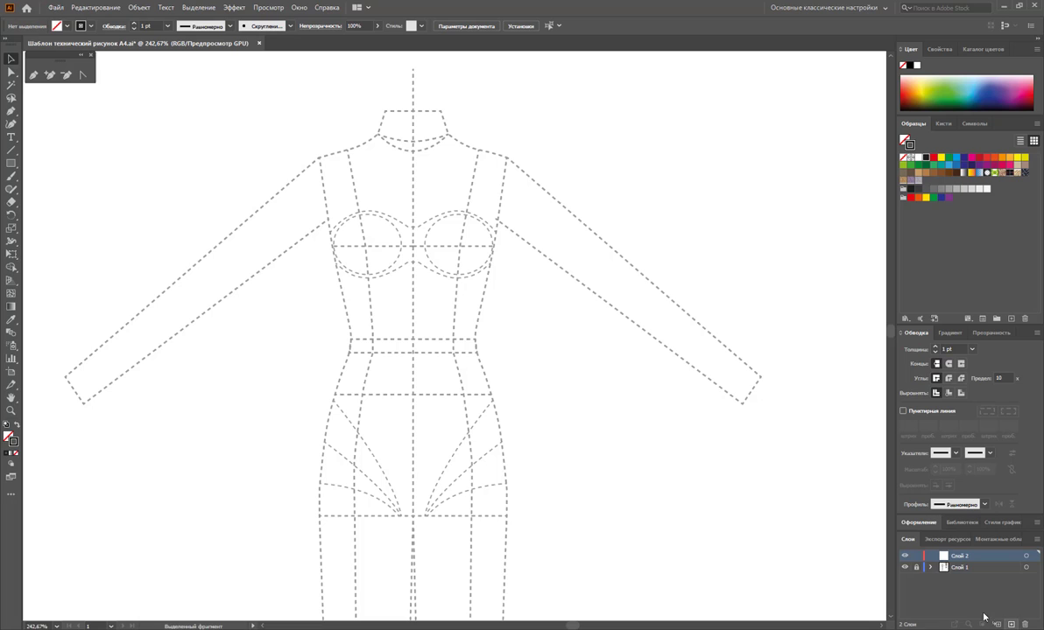
pyautogui.hotkey('ctrl', 'f')
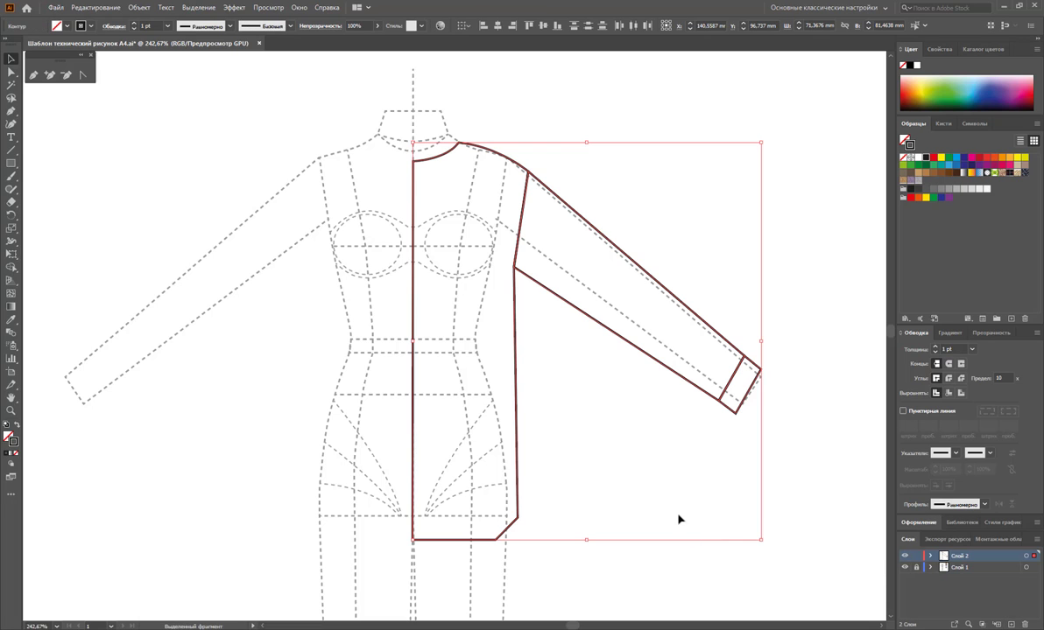
pyautogui.click(649, 432)
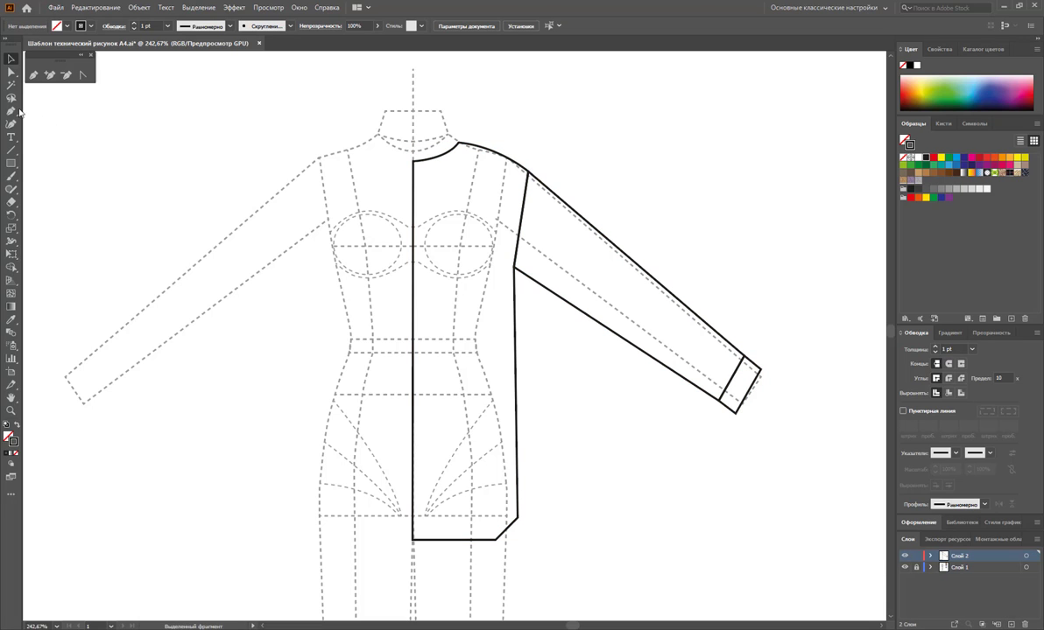
pyautogui.click(9, 73)
pyautogui.click(705, 394)
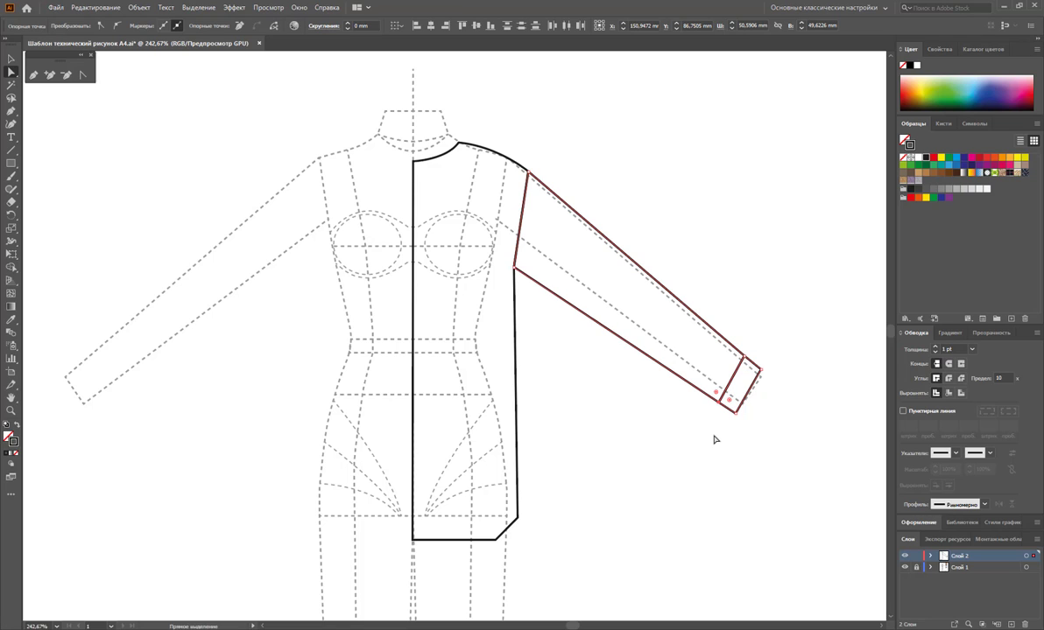
pyautogui.click(713, 435)
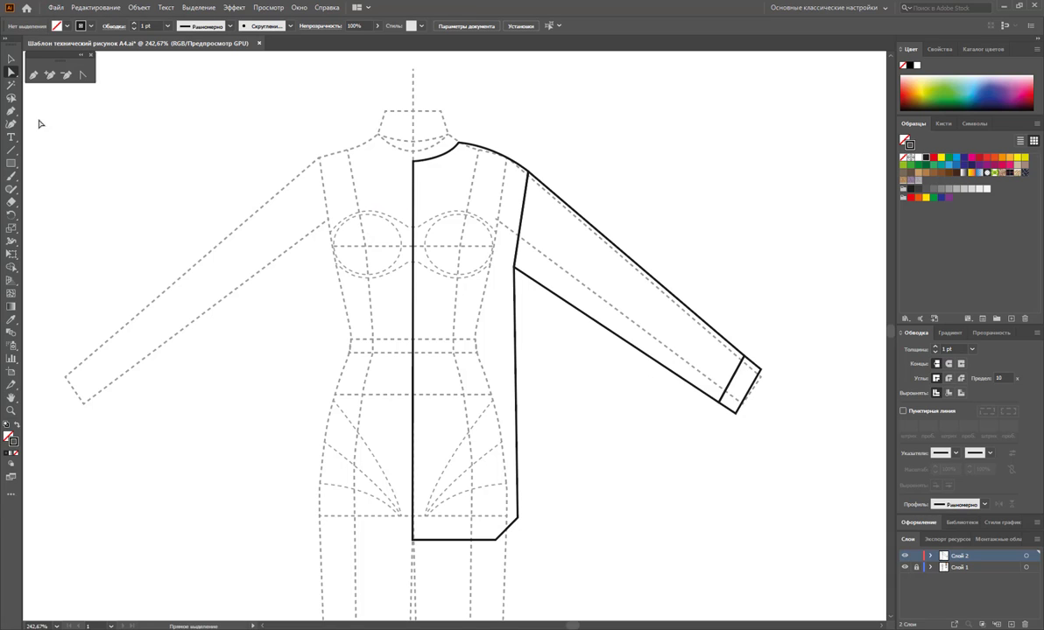
pyautogui.click(32, 77)
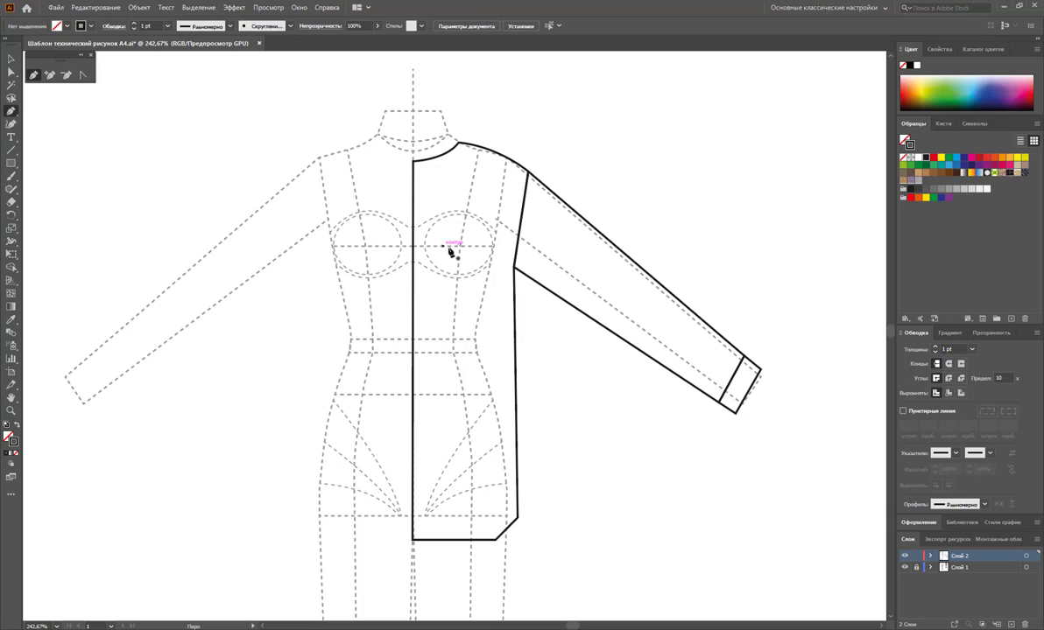
# Draw the pointed chest pocket flap below the bust.
pyautogui.moveTo(442, 245)
pyautogui.mouseDown()
pyautogui.moveTo(506, 248)
pyautogui.moveTo(478, 276)
pyautogui.moveTo(448, 266)
pyautogui.moveTo(443, 249)
pyautogui.mouseUp()
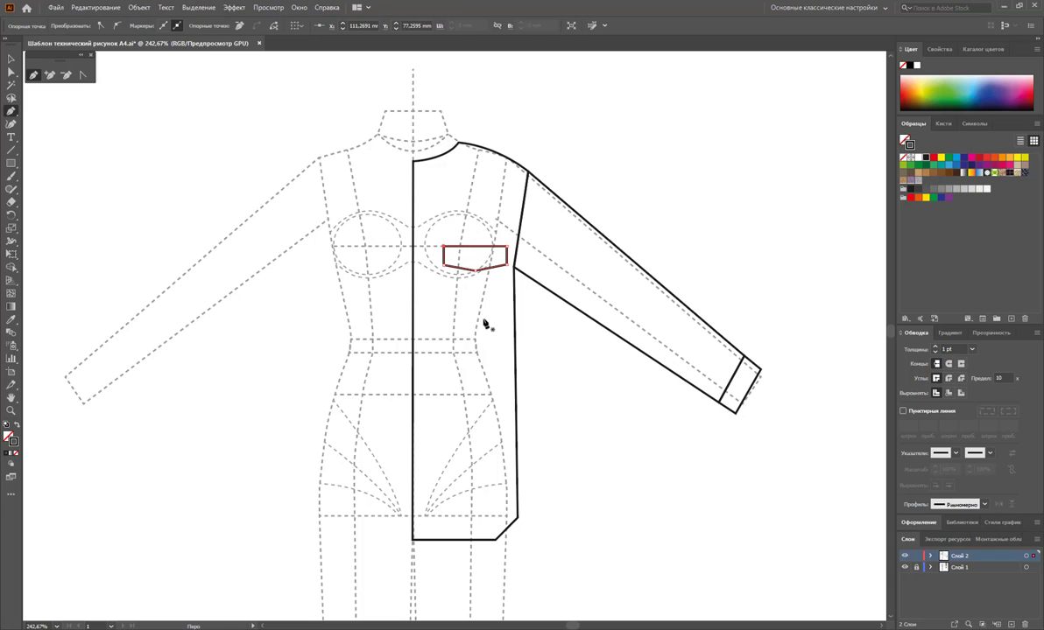
pyautogui.click(12, 58)
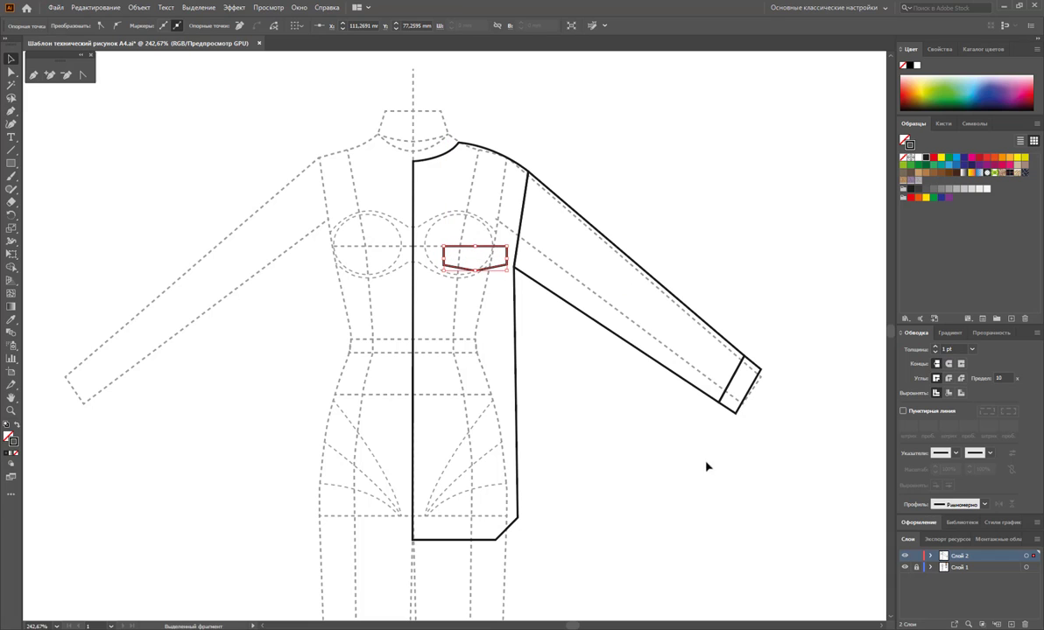
pyautogui.click(527, 365)
# Draw a rectangular pocket body under the flap and pull its bottom centre into a point.
pyautogui.click(11, 163)
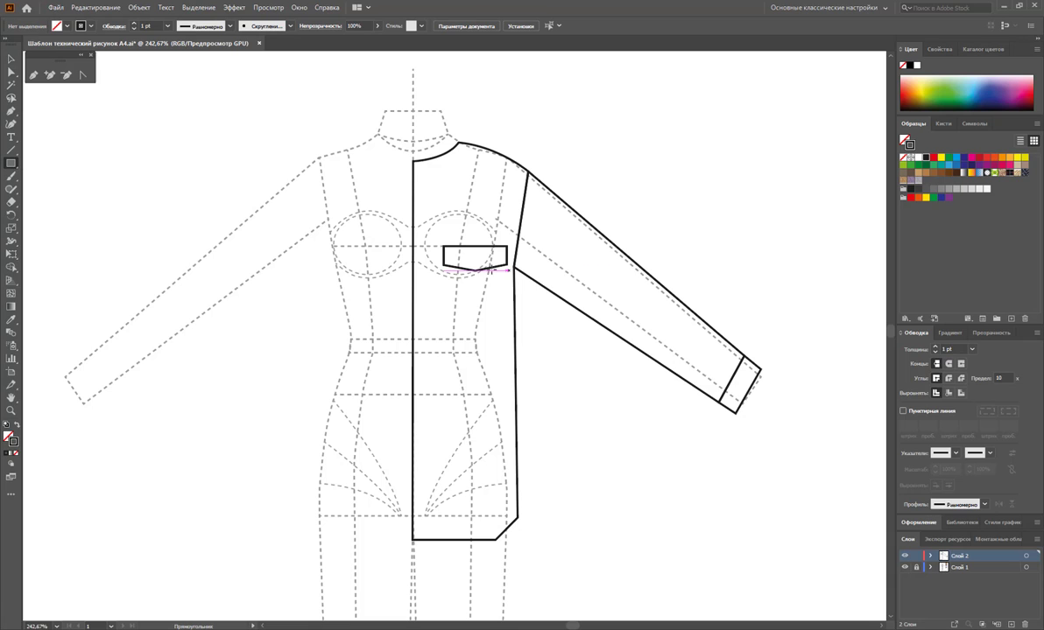
pyautogui.moveTo(449, 261); pyautogui.dragTo(506, 324)
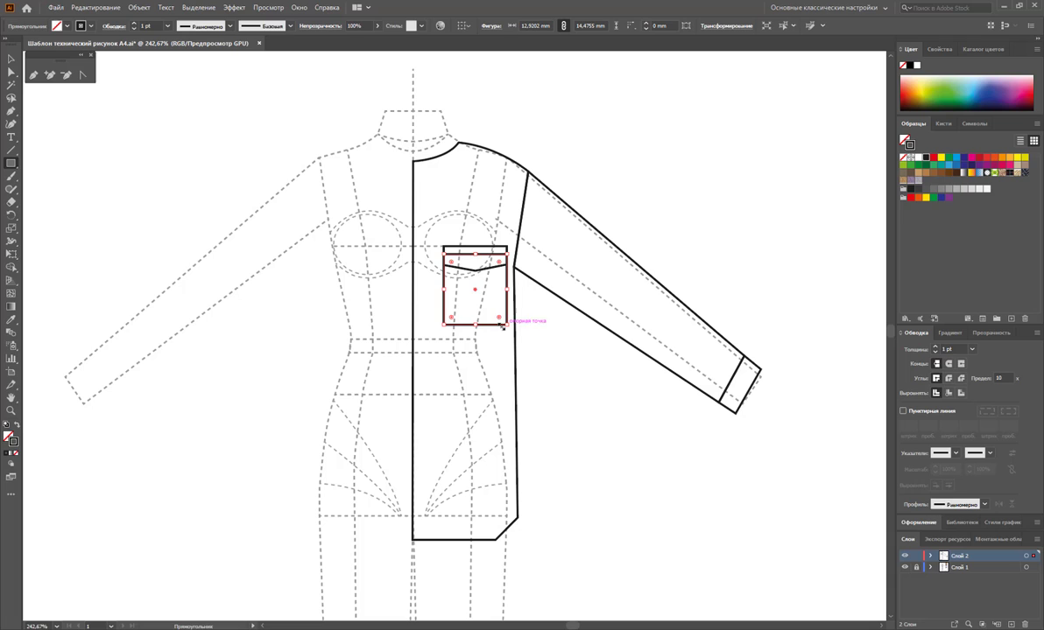
pyautogui.click(50, 74)
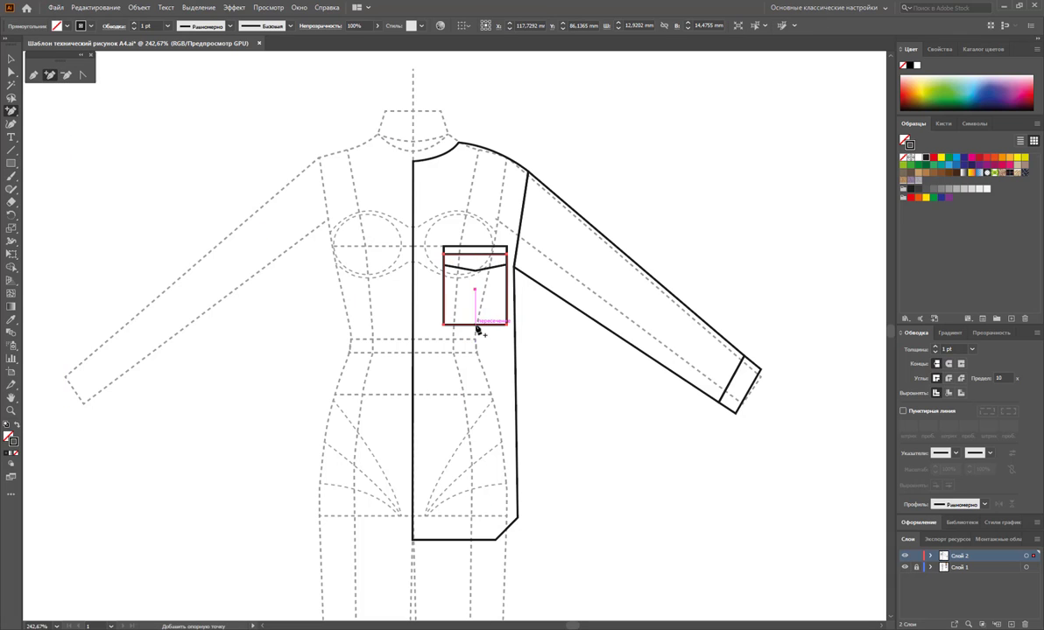
pyautogui.click(474, 324)
pyautogui.click(12, 72)
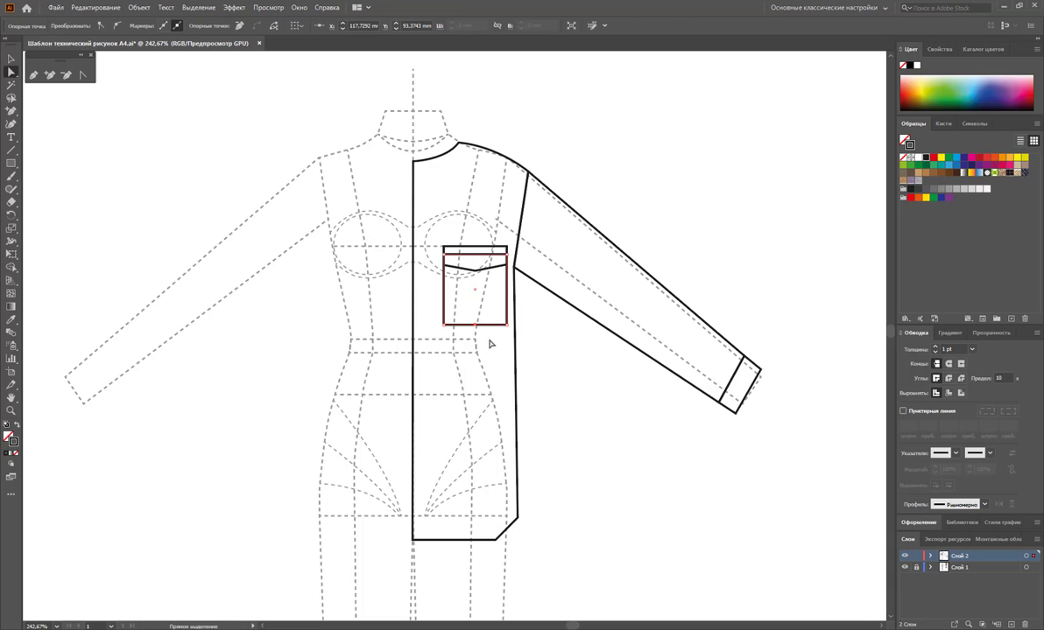
pyautogui.press('Down')
pyautogui.press('Down')
pyautogui.press('Down')
pyautogui.press('Down')
pyautogui.click(550, 380)
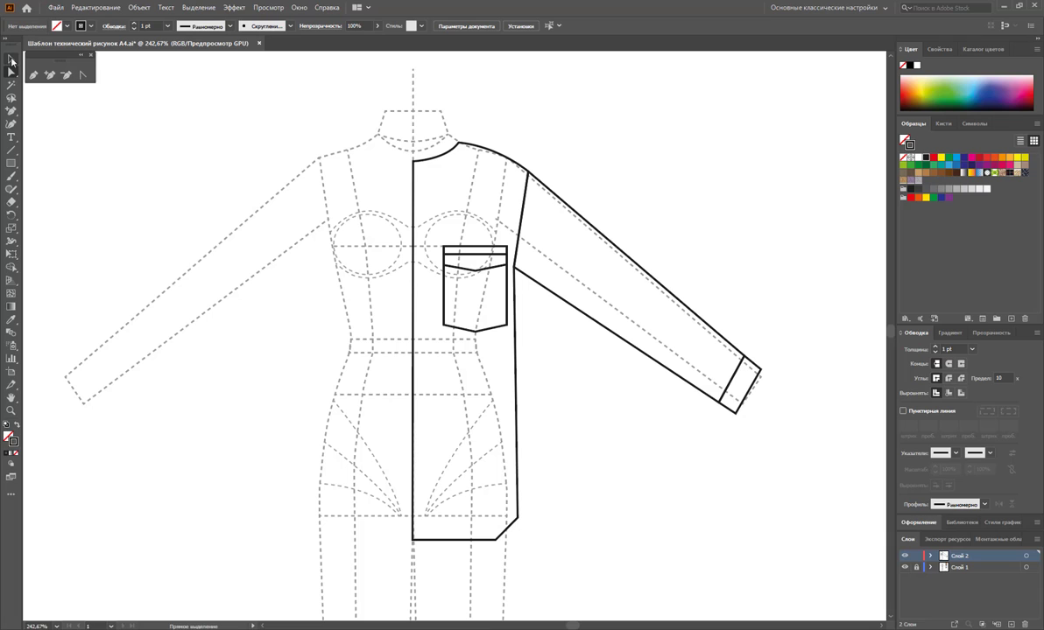
# Nudge the pocket up and resize and widen the flap to line up with it.
pyautogui.click(11, 59)
pyautogui.click(482, 331)
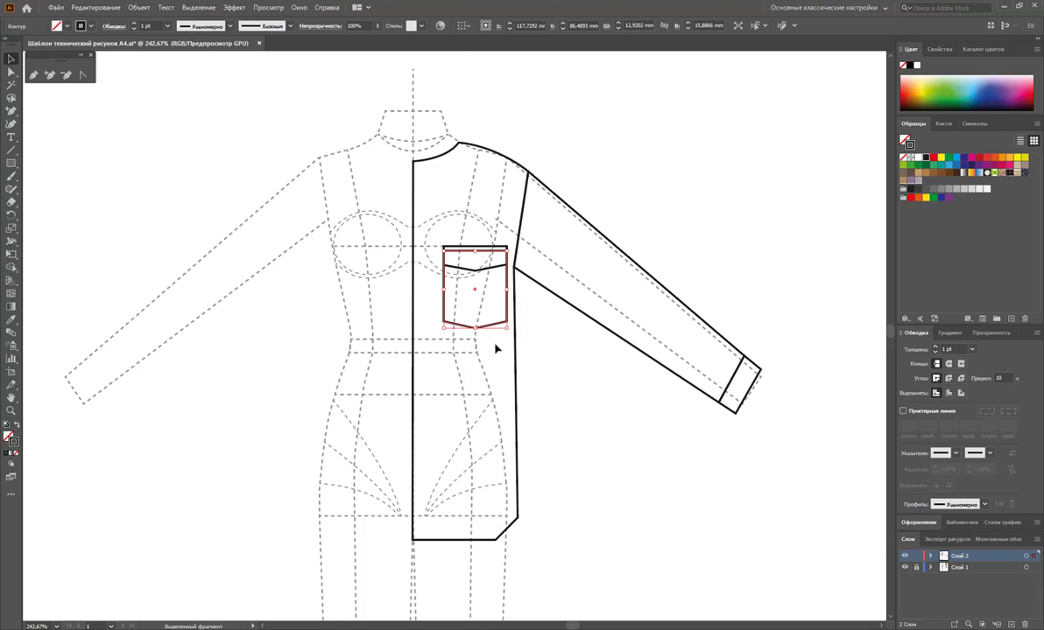
pyautogui.press('Up')
pyautogui.press('Up')
pyautogui.press('Up')
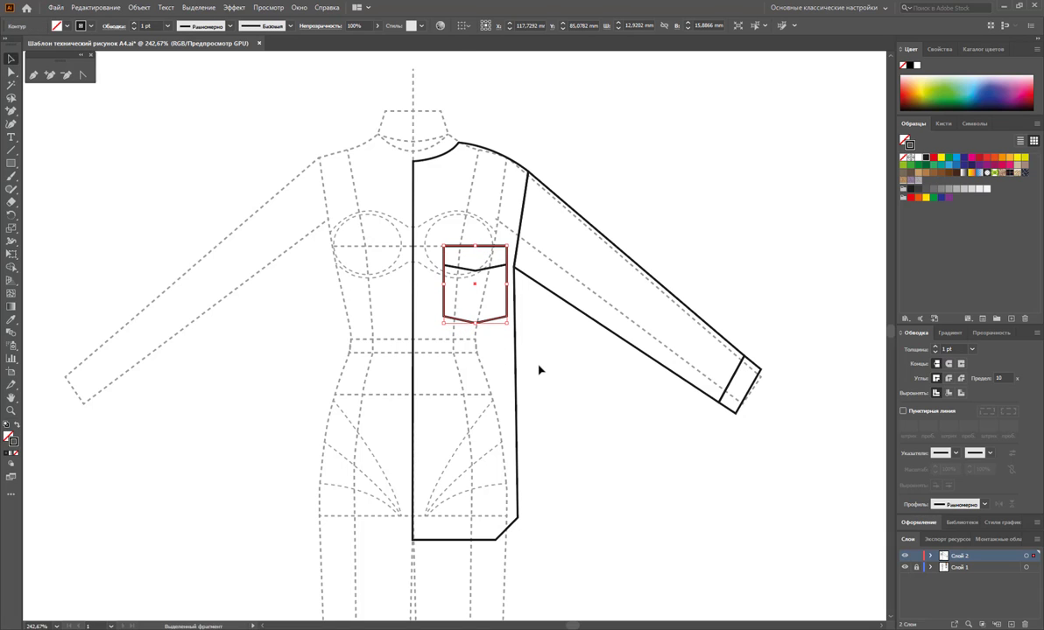
pyautogui.click(495, 272)
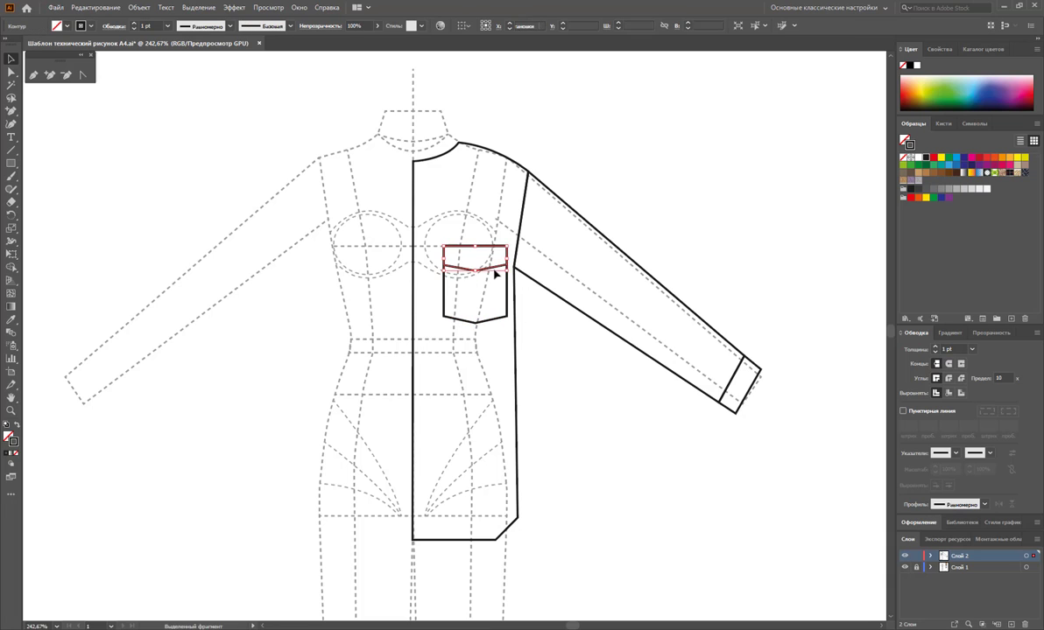
pyautogui.moveTo(507, 266); pyautogui.dragTo(510, 260)
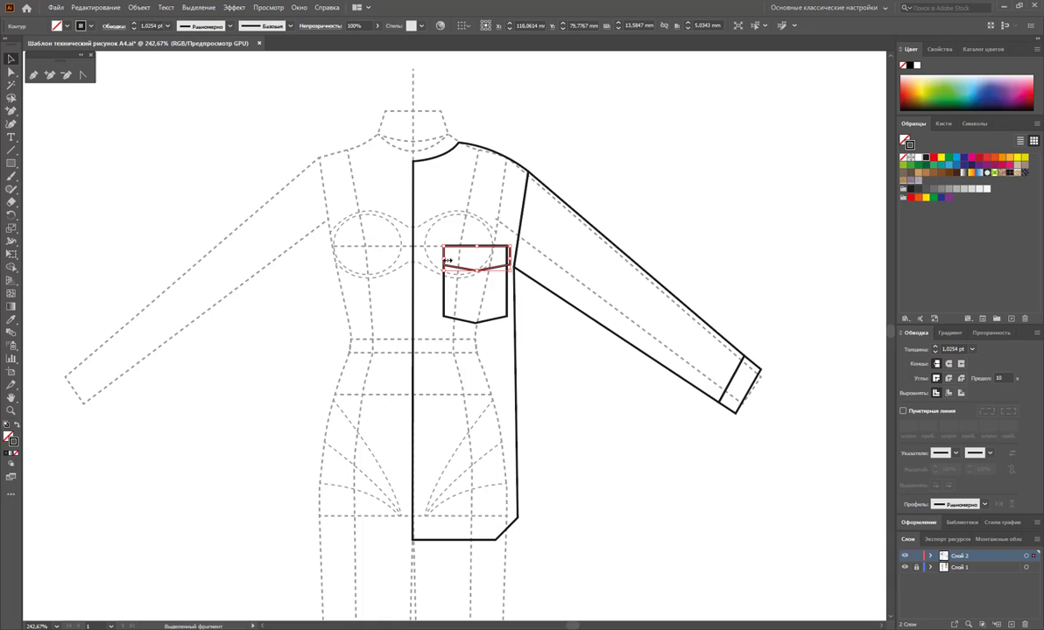
pyautogui.moveTo(446, 260); pyautogui.dragTo(440, 260)
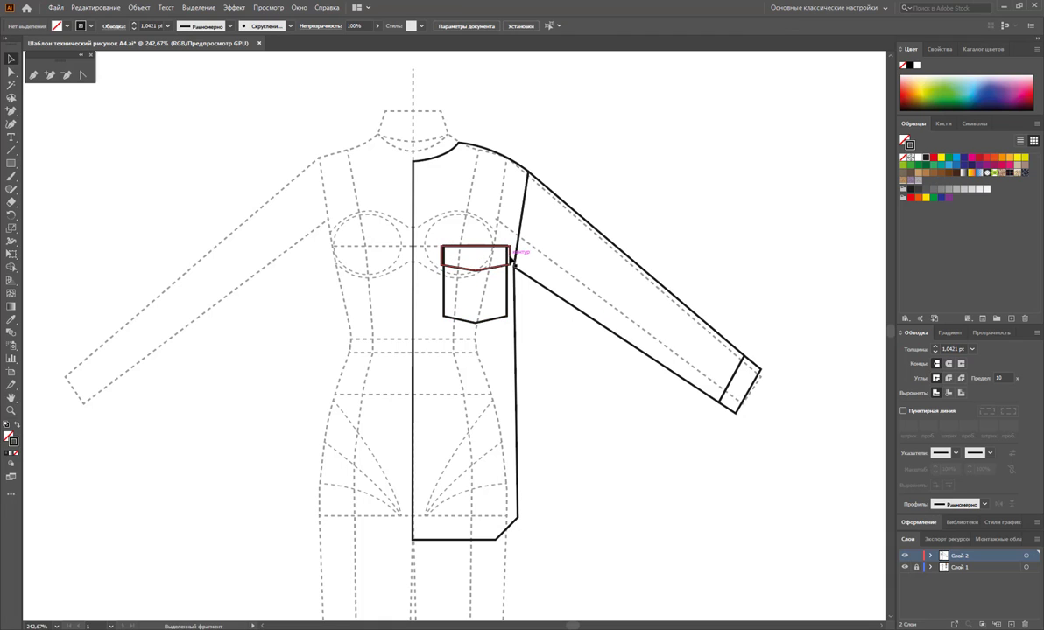
pyautogui.click(512, 250)
pyautogui.moveTo(512, 252); pyautogui.dragTo(510, 252)
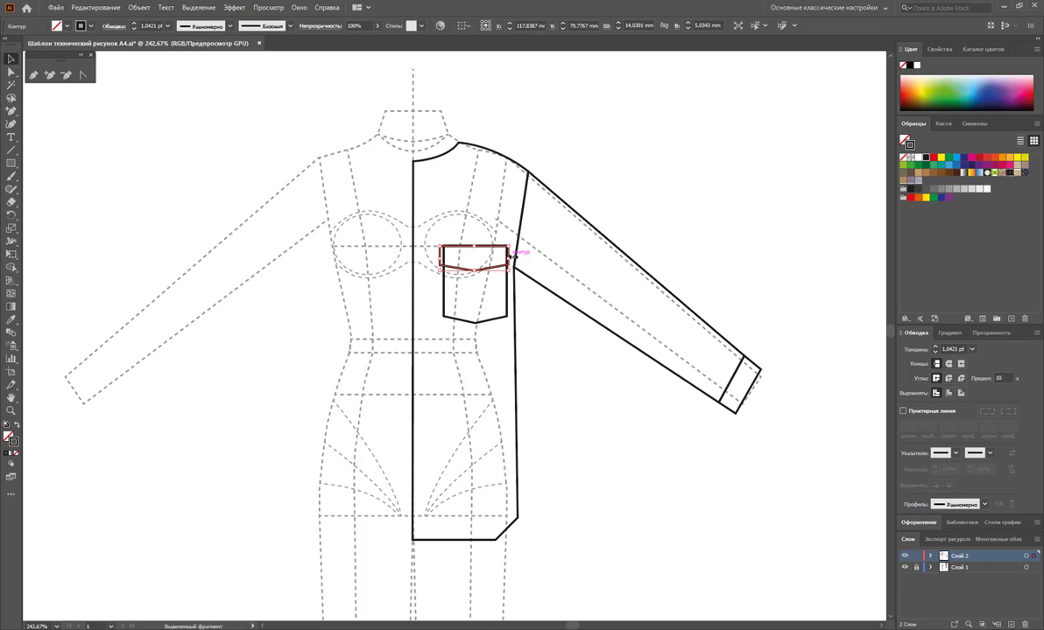
pyautogui.click(553, 331)
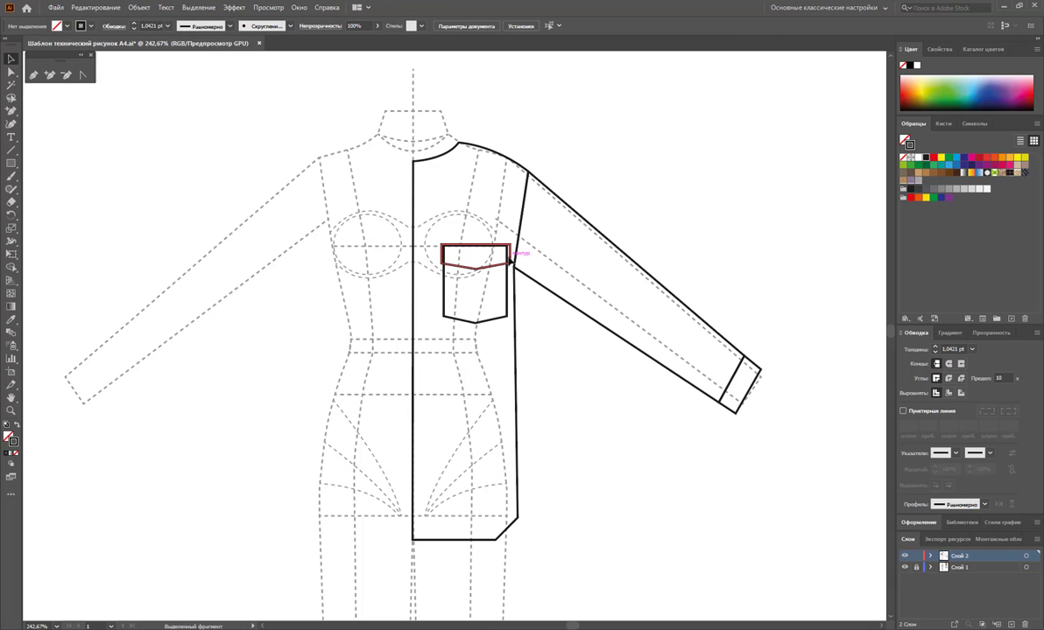
pyautogui.click(511, 254)
# Zoom in on the pocket, narrow the flap, and set pocket and flap outlines to 0,75 pt.
pyautogui.click(11, 412)
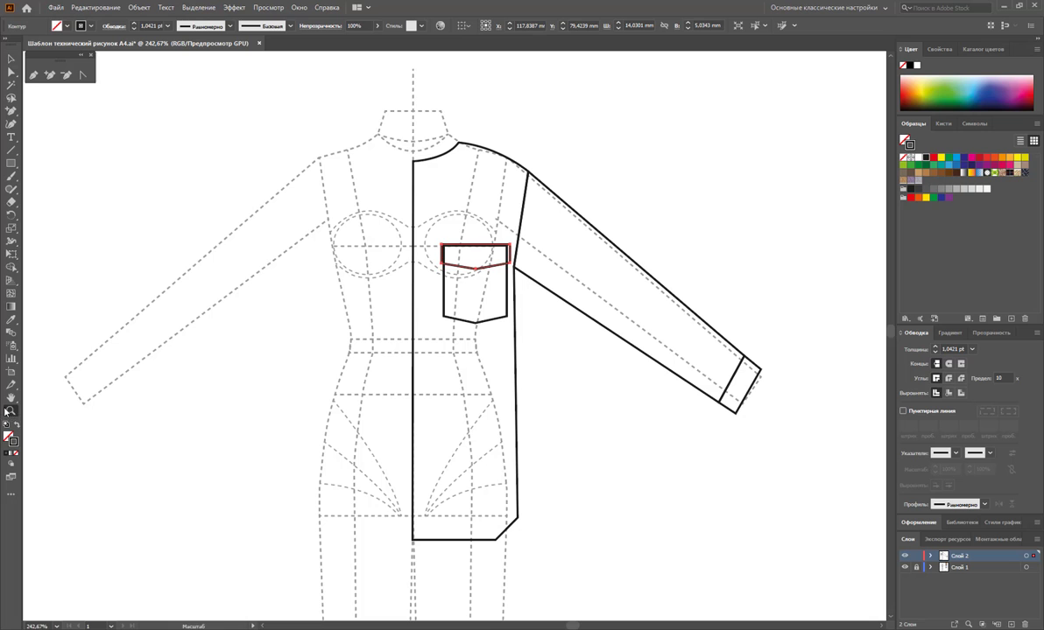
pyautogui.moveTo(457, 297); pyautogui.dragTo(681, 426)
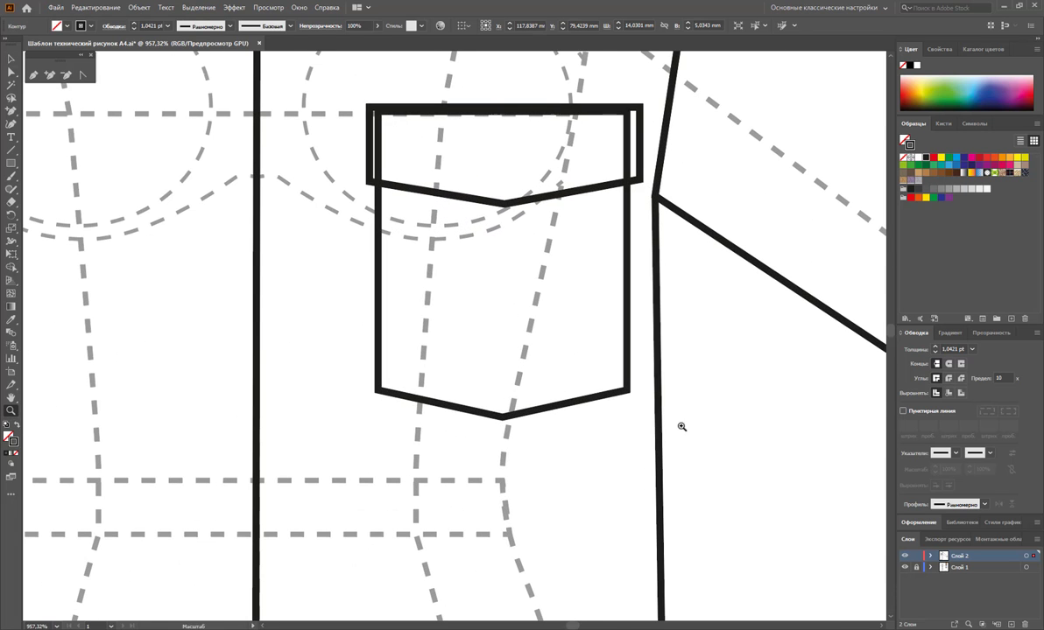
pyautogui.click(11, 60)
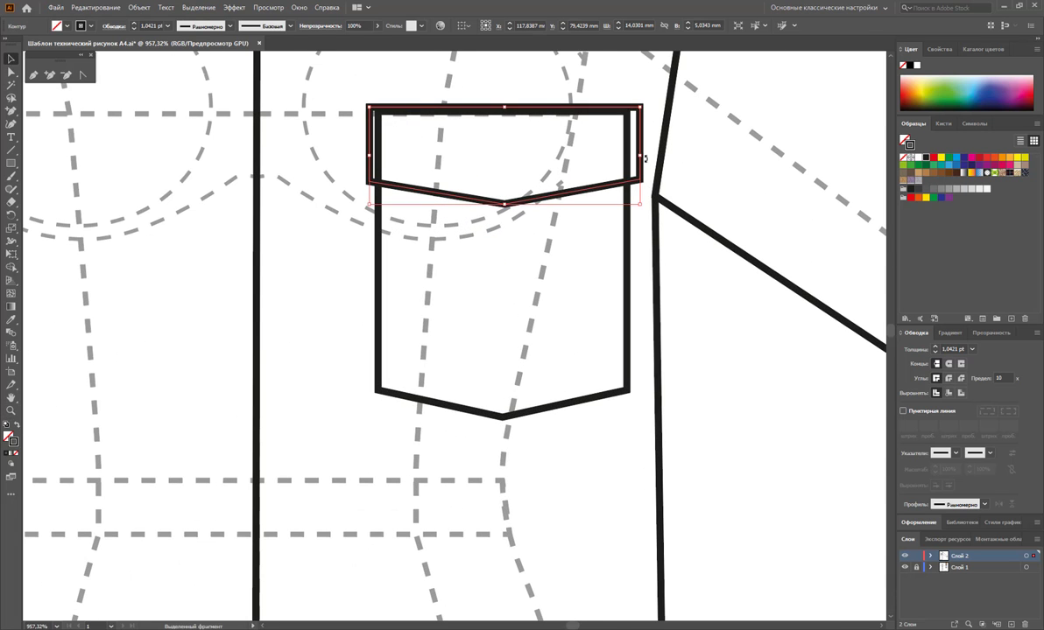
pyautogui.moveTo(640, 155); pyautogui.dragTo(636, 155)
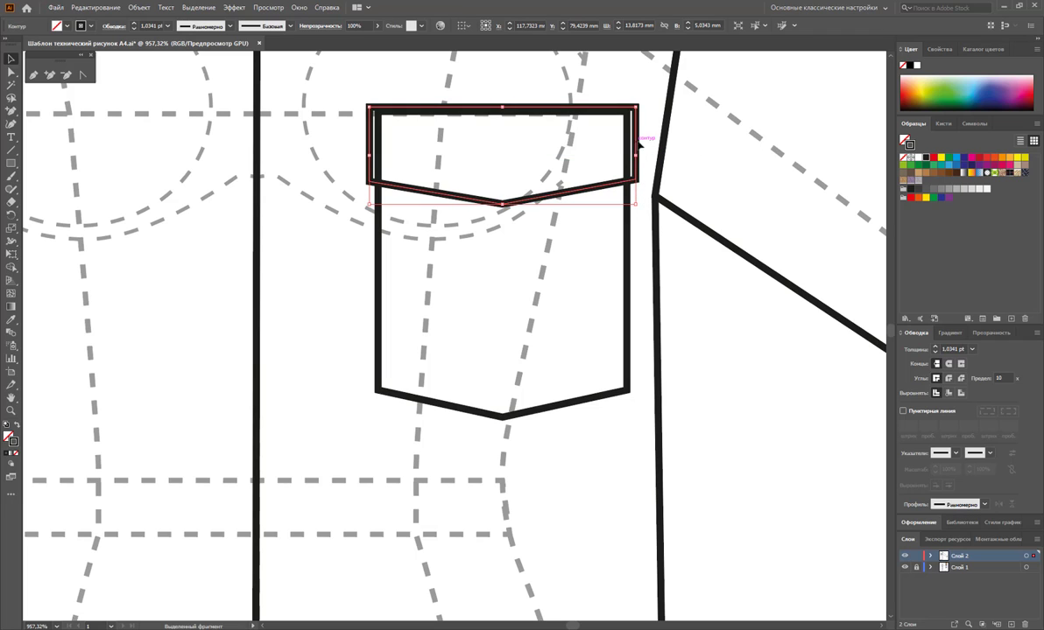
pyautogui.keyDown('shift'); pyautogui.click(377, 261); pyautogui.keyUp('shift')
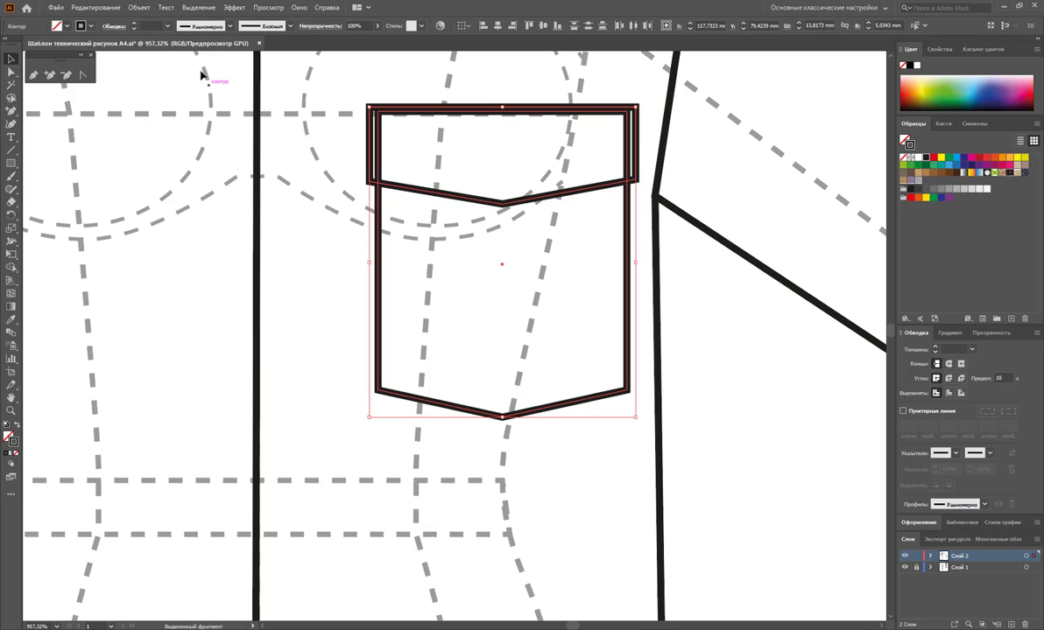
pyautogui.click(167, 25)
pyautogui.click(184, 60)
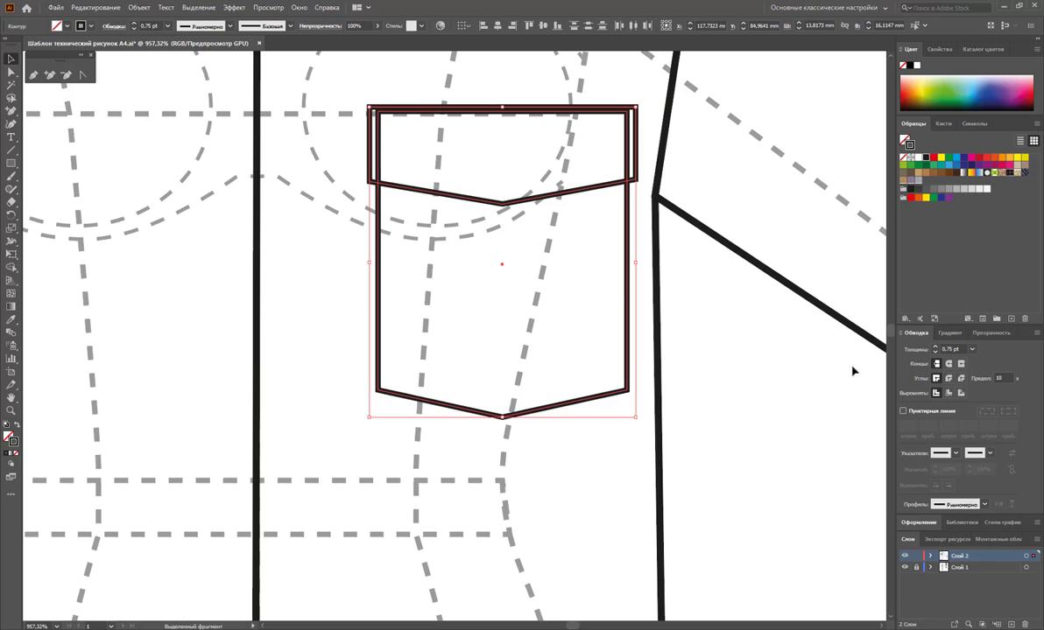
pyautogui.click(717, 351)
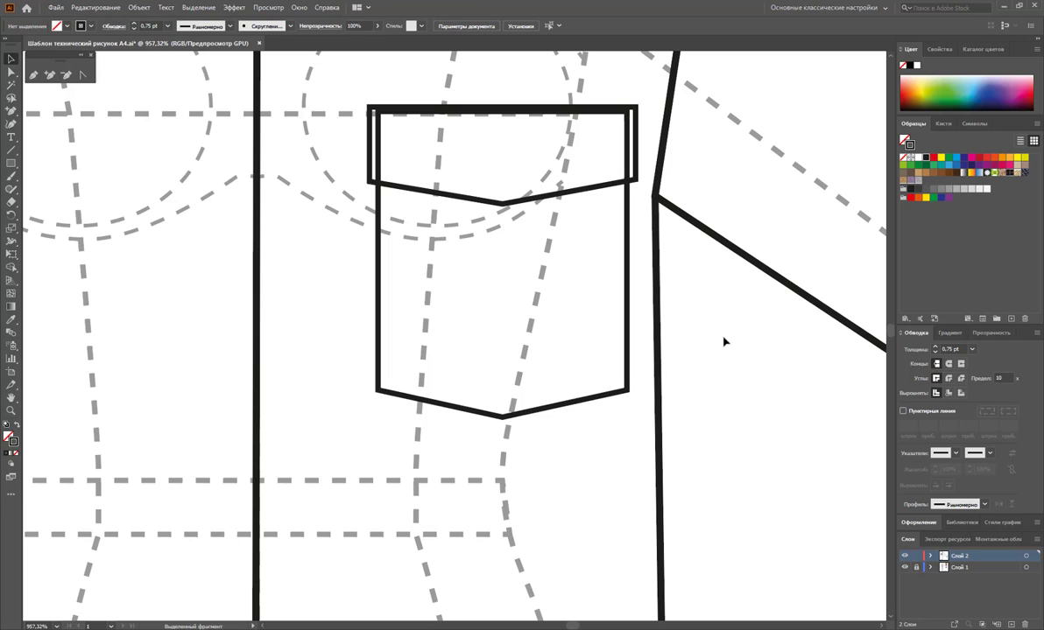
# Fill the pocket flap and pocket body with white.
pyautogui.click(627, 223)
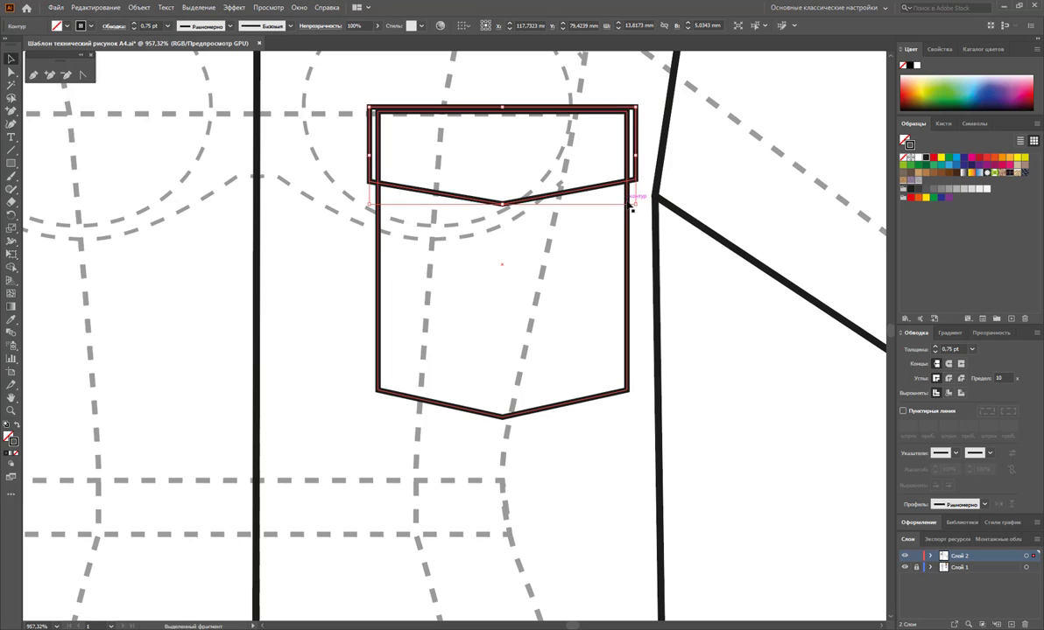
pyautogui.keyDown('shift'); pyautogui.click(627, 230); pyautogui.keyUp('shift')
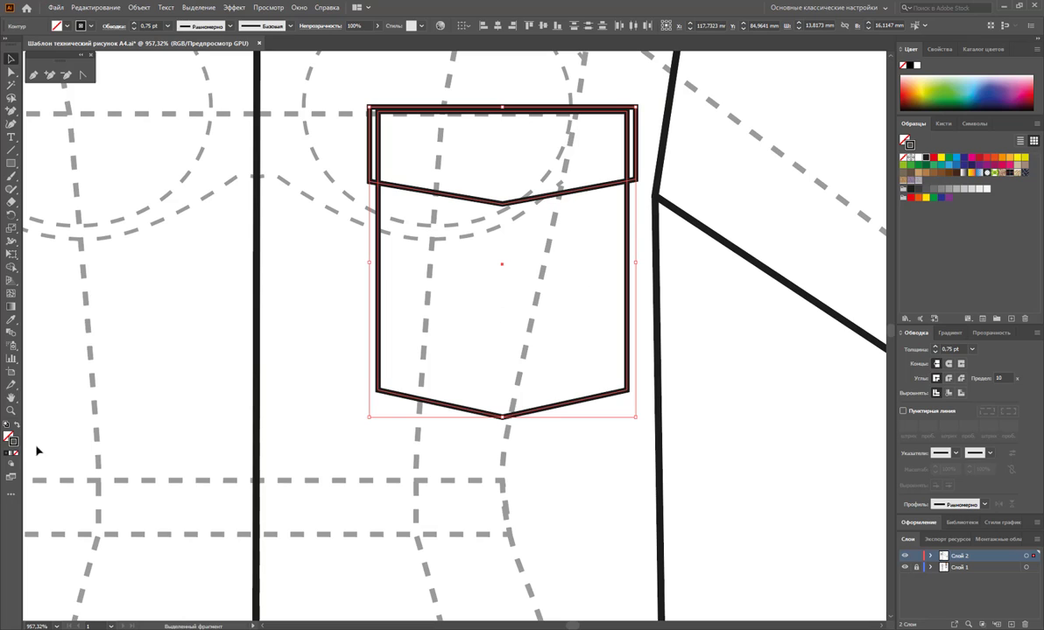
pyautogui.click(912, 159)
pyautogui.click(723, 400)
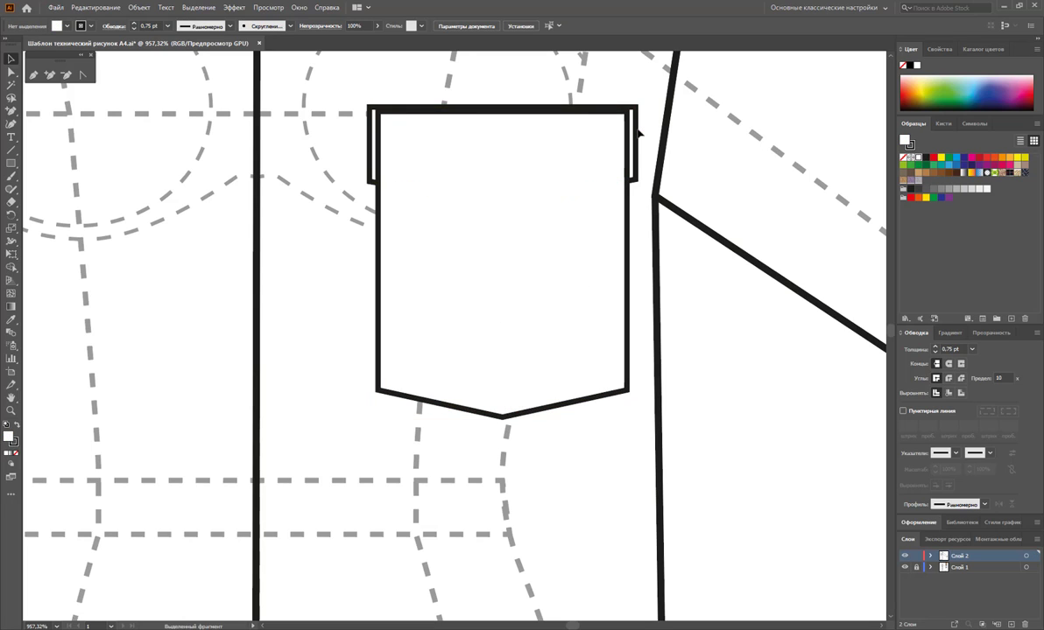
# Bring the pocket flap to the front over the pocket body.
pyautogui.click(638, 137)
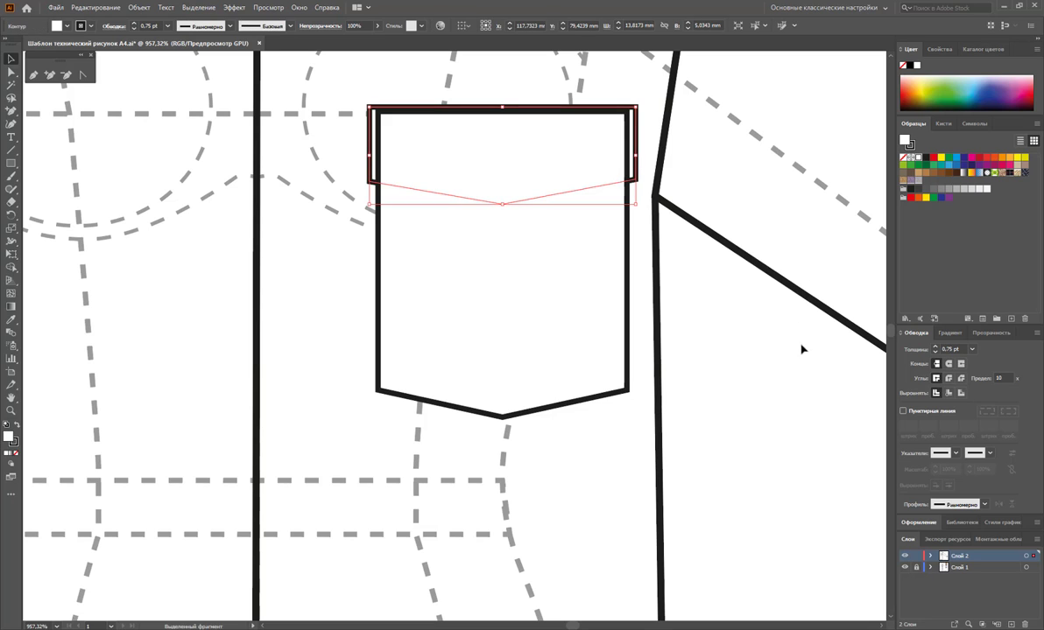
pyautogui.click(801, 350)
pyautogui.click(636, 180)
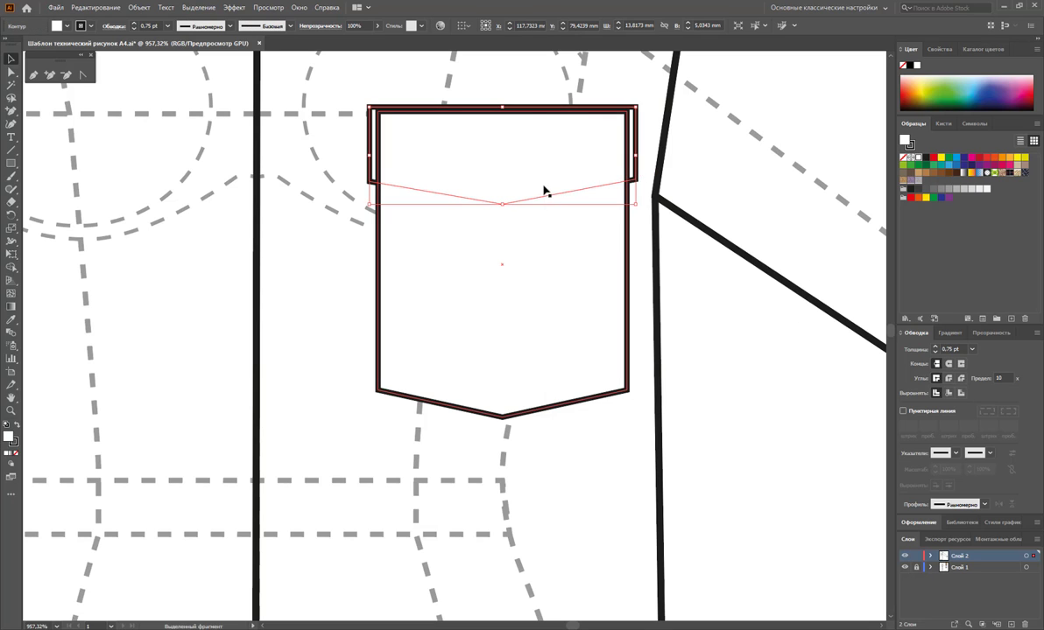
pyautogui.rightClick(635, 169)
pyautogui.moveTo(701, 352)
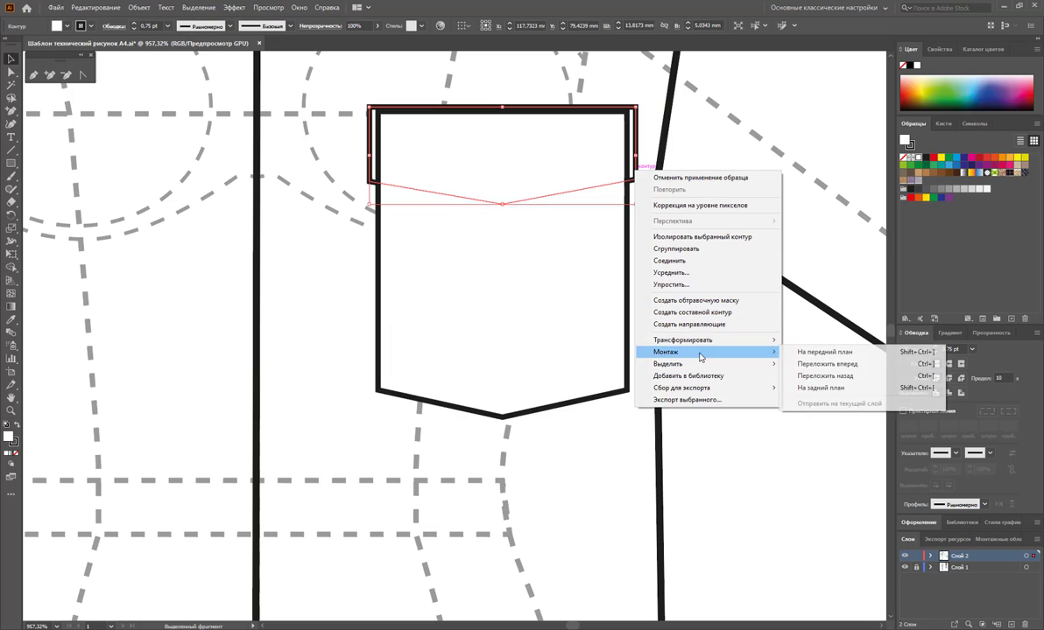
pyautogui.click(810, 351)
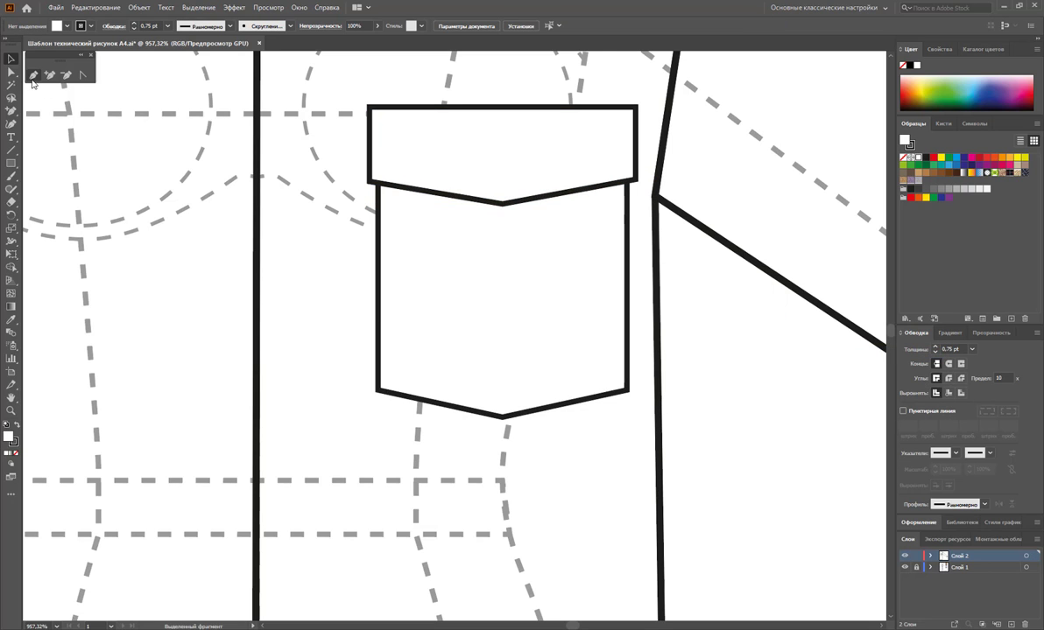
# Add a dashed 0,25 pt stitch line along the flap's top edge.
pyautogui.click(10, 150)
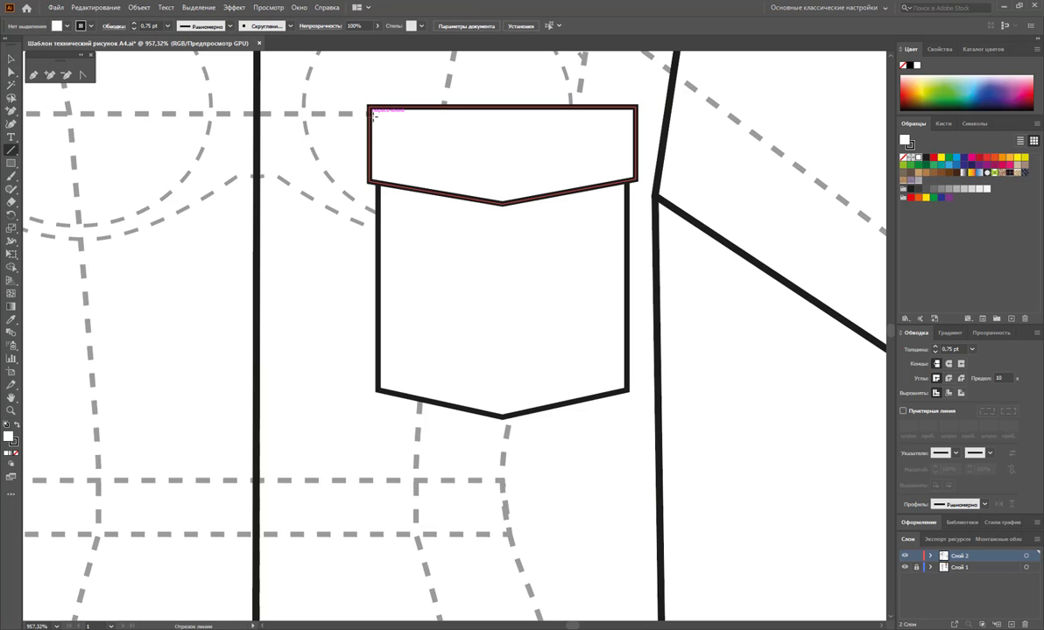
pyautogui.moveTo(373, 114); pyautogui.dragTo(637, 113)
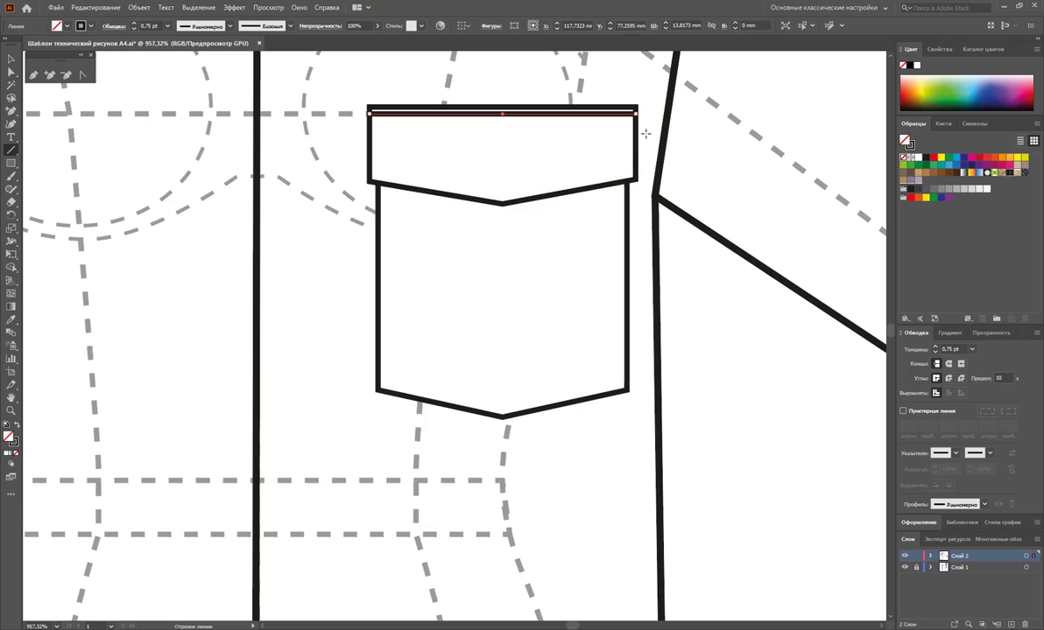
pyautogui.click(902, 412)
pyautogui.click(971, 349)
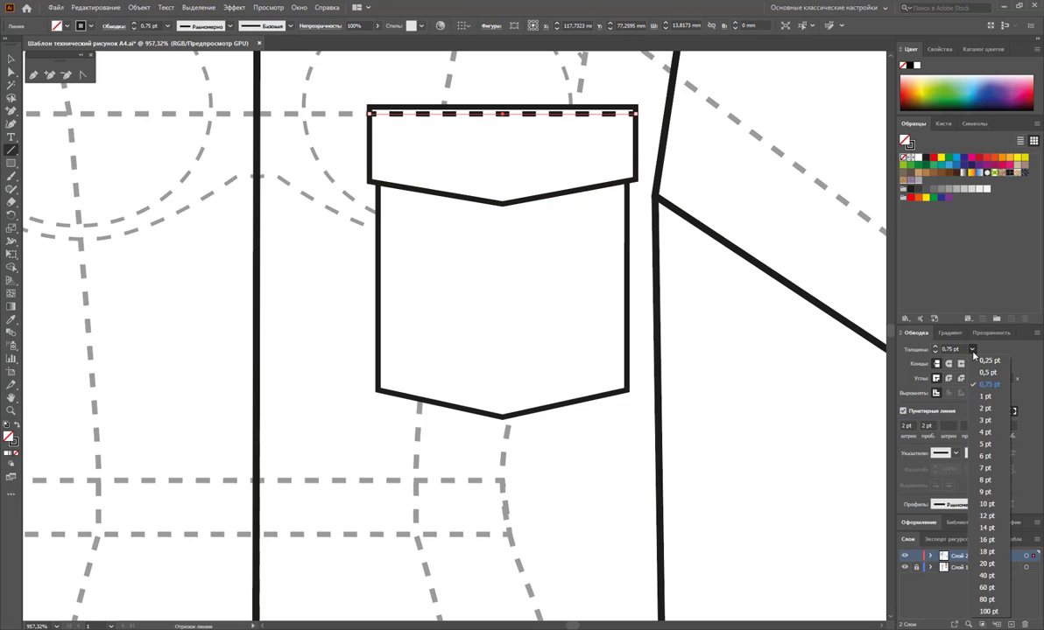
pyautogui.click(12, 59)
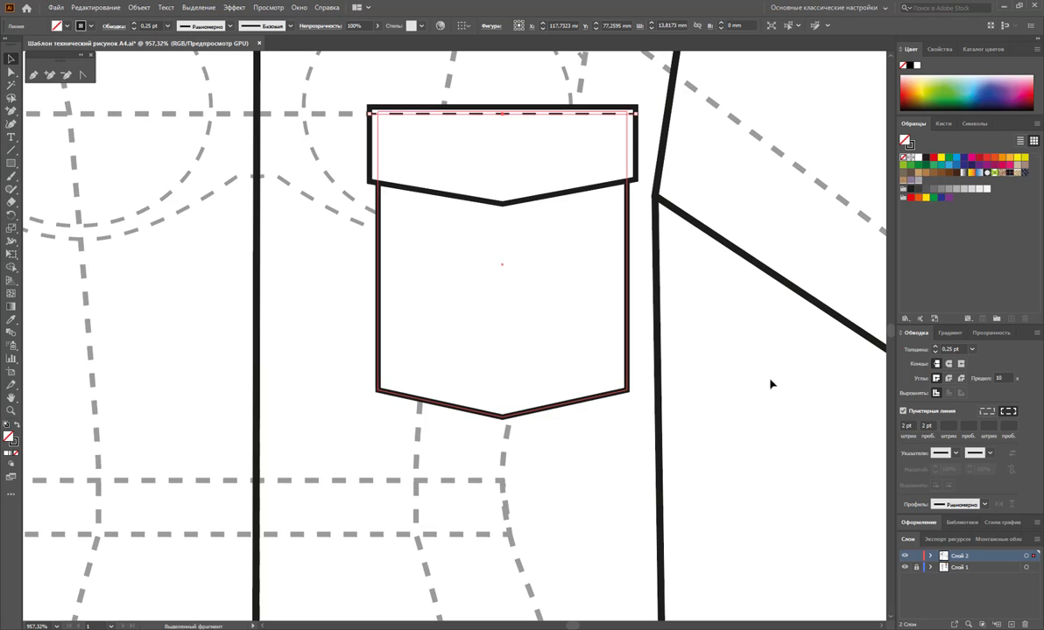
pyautogui.click(769, 384)
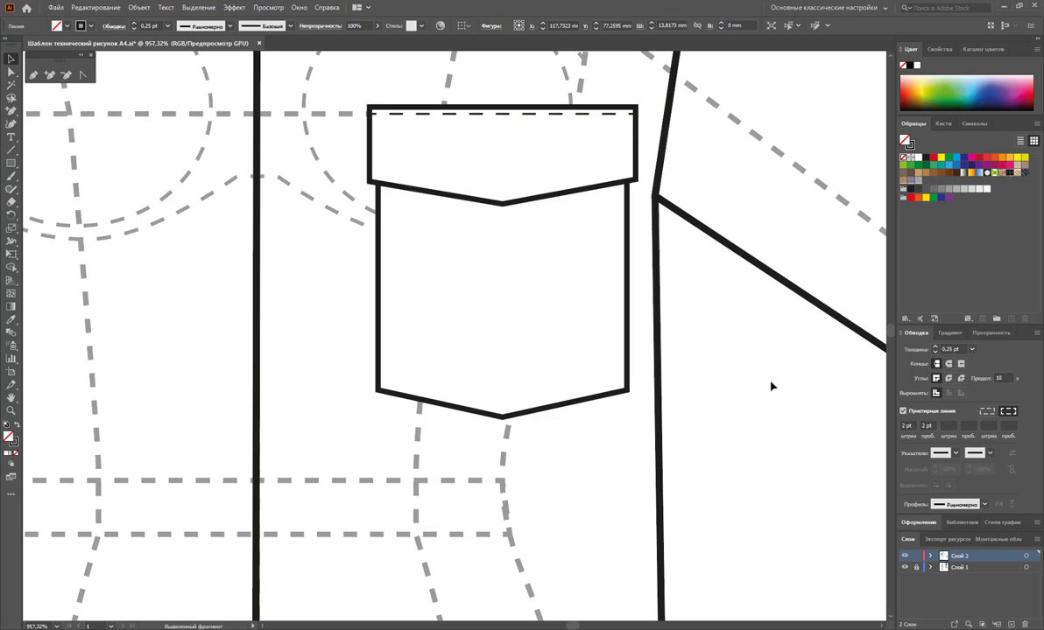
# Trace dashed stitching inside the flap's lower pointed edge up to its top-right corner.
pyautogui.click(32, 76)
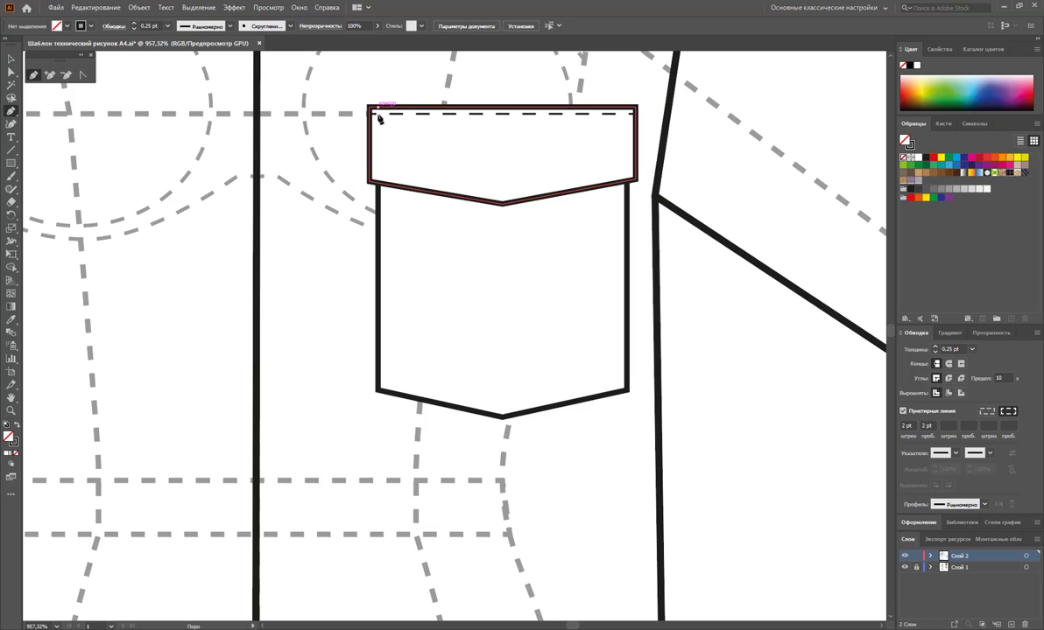
pyautogui.moveTo(379, 114)
pyautogui.mouseDown()
pyautogui.moveTo(377, 177)
pyautogui.moveTo(522, 207)
pyautogui.moveTo(503, 198)
pyautogui.mouseUp()
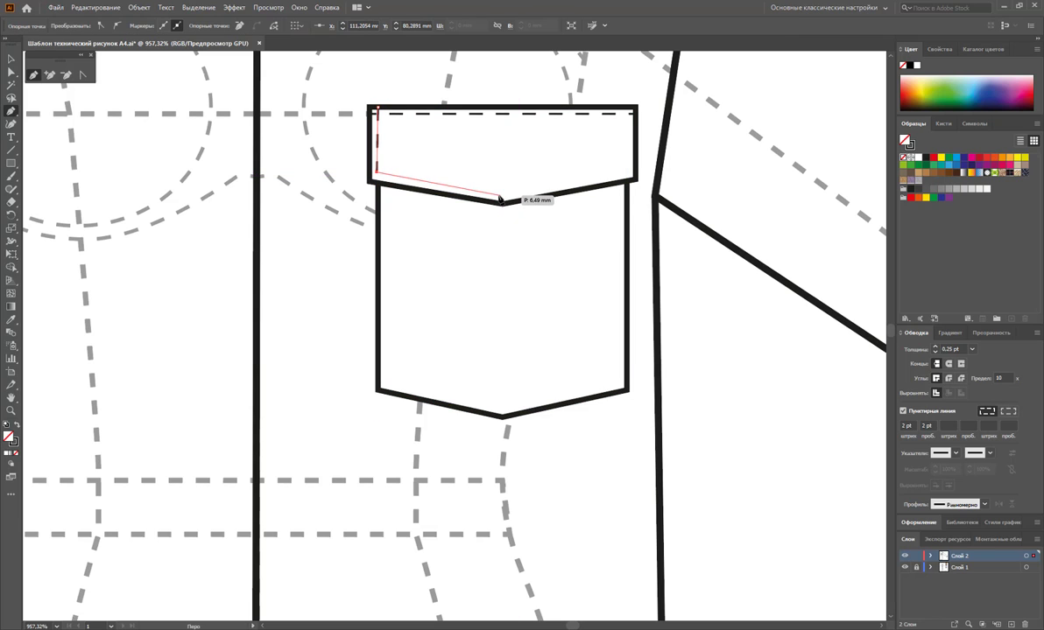
pyautogui.click(501, 195)
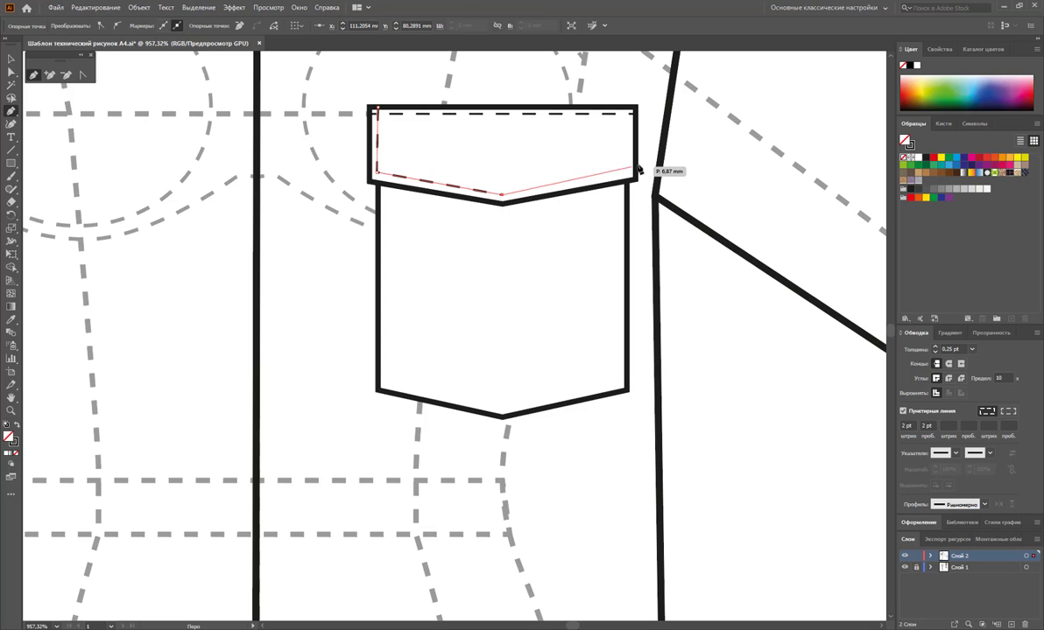
pyautogui.click(630, 176)
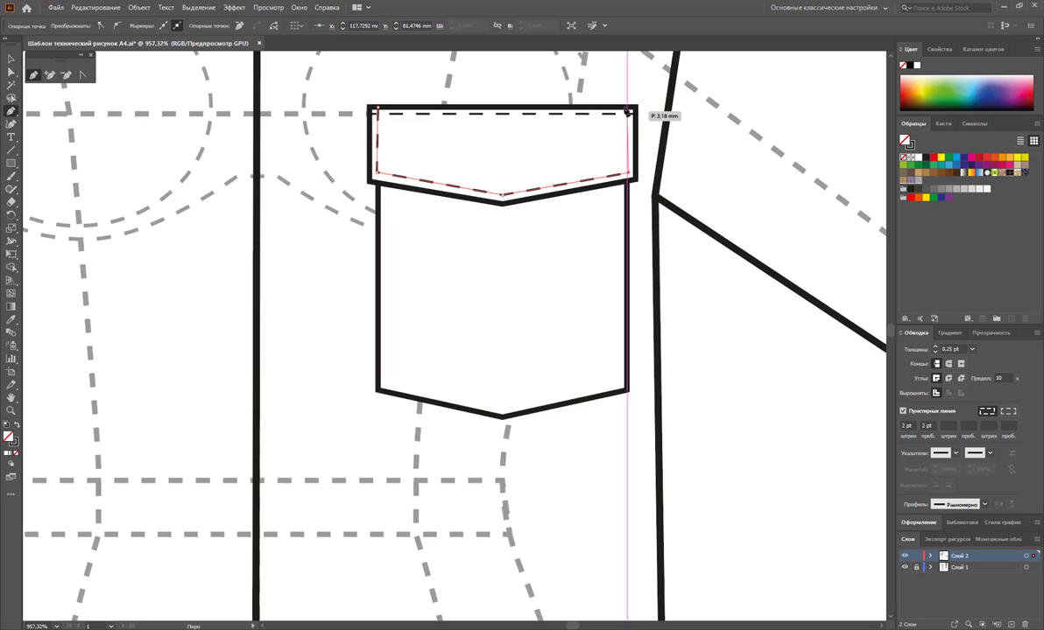
pyautogui.click(630, 112)
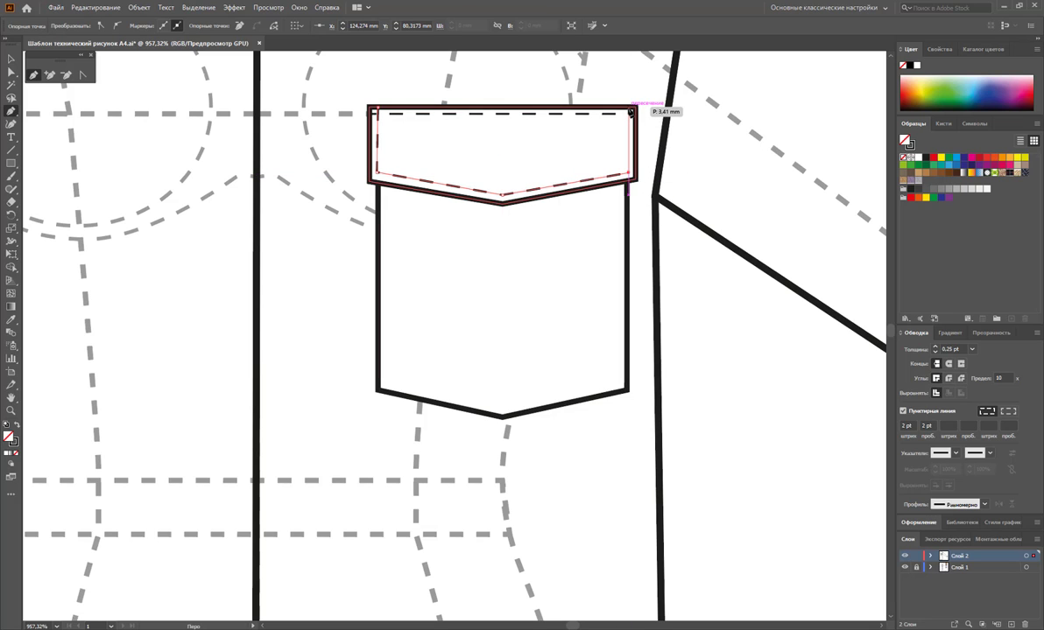
pyautogui.keyDown('ctrl'); pyautogui.click(723, 297); pyautogui.keyUp('ctrl')
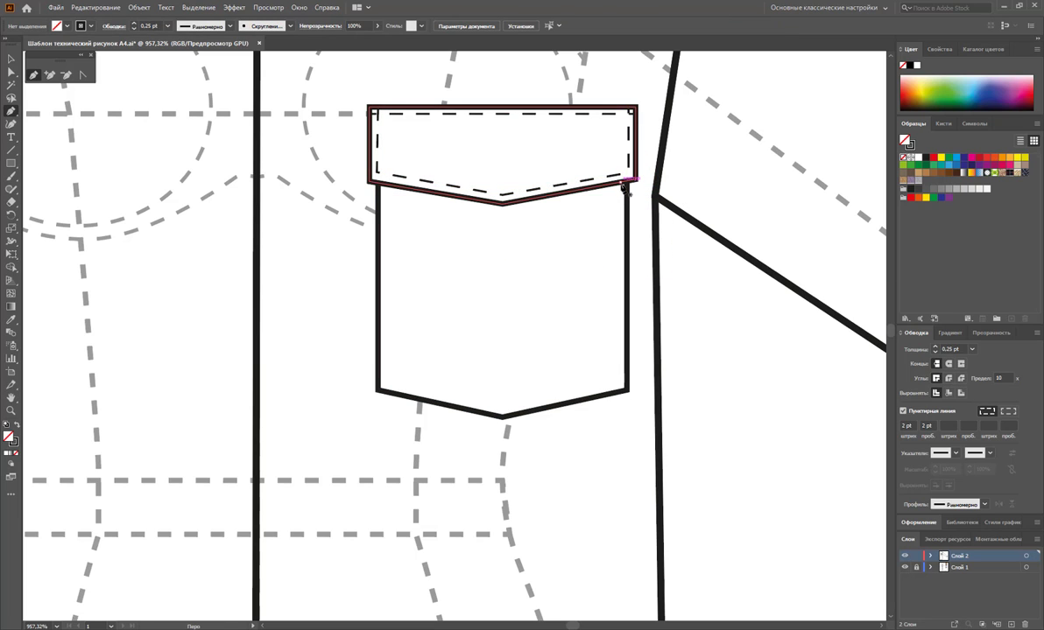
# Trace dashed stitching down the pocket's sides and around its pointed bottom.
pyautogui.click(623, 183)
pyautogui.click(623, 386)
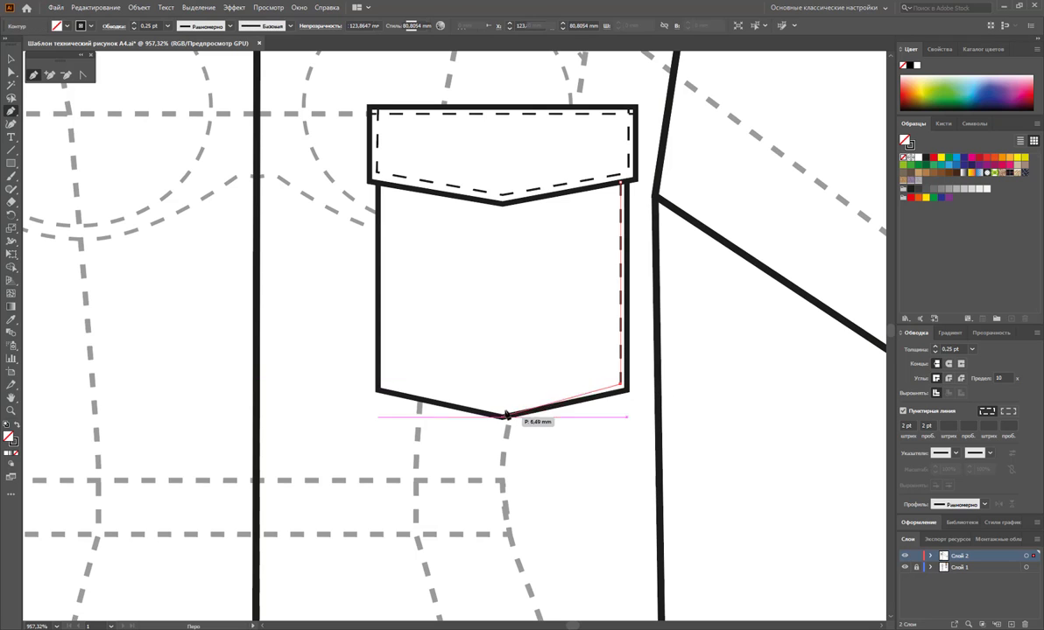
pyautogui.click(506, 415)
pyautogui.click(380, 386)
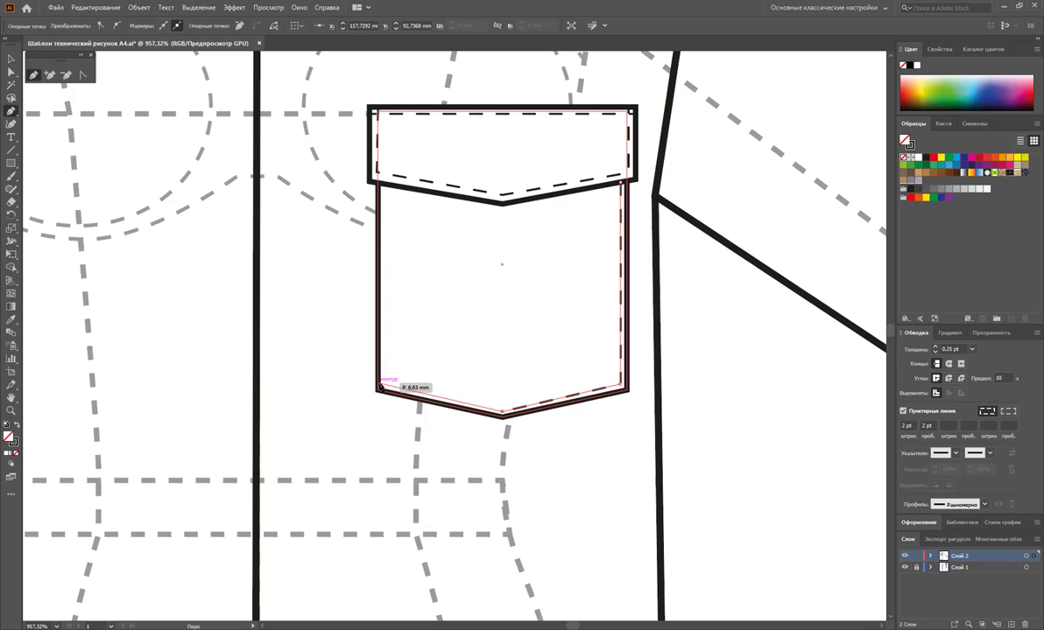
pyautogui.click(380, 386)
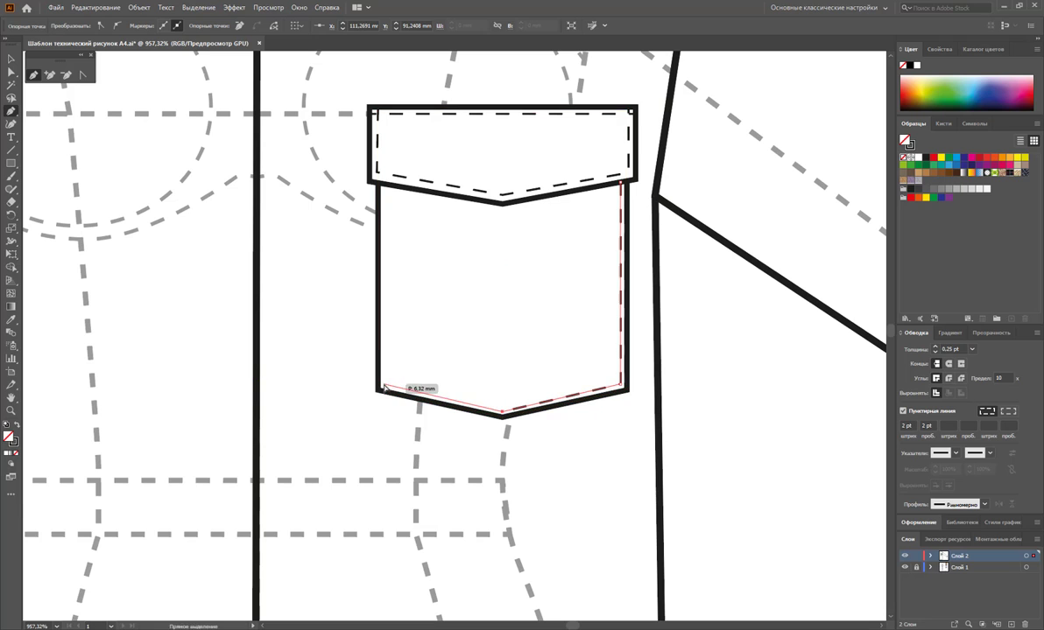
pyautogui.click(395, 189)
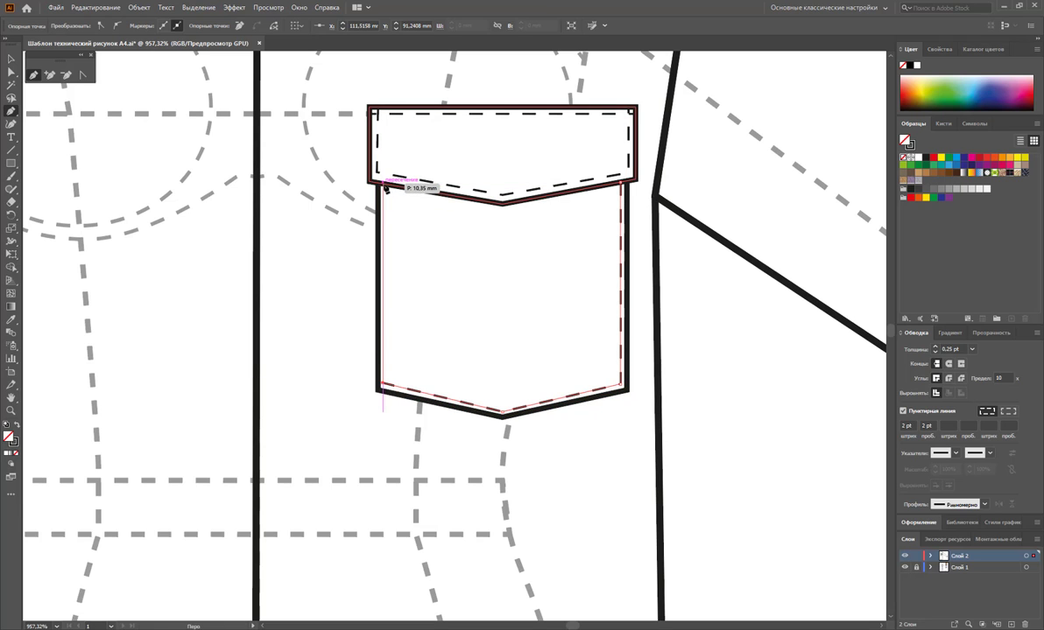
pyautogui.keyDown('ctrl'); pyautogui.click(415, 216); pyautogui.keyUp('ctrl')
# Pen-draw a stitch line inside the hem from the angled corner to the bottom-left corner.
pyautogui.scroll(-1, 705, 317)
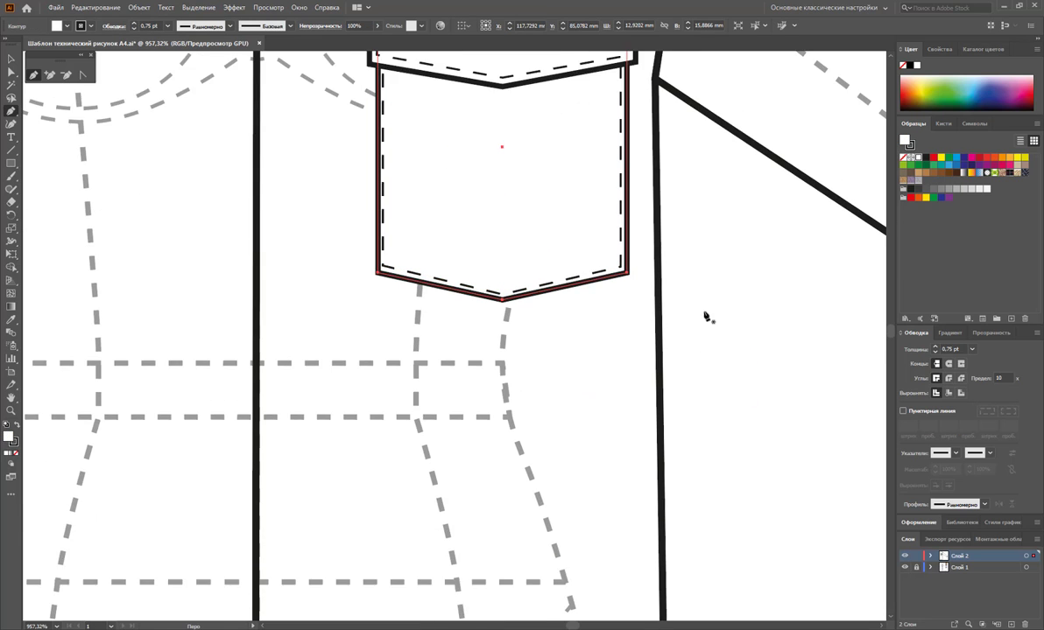
pyautogui.scroll(-5, 681, 251)
pyautogui.scroll(-3, 648, 222)
pyautogui.scroll(3, 648, 215)
pyautogui.scroll(2, 666, 280)
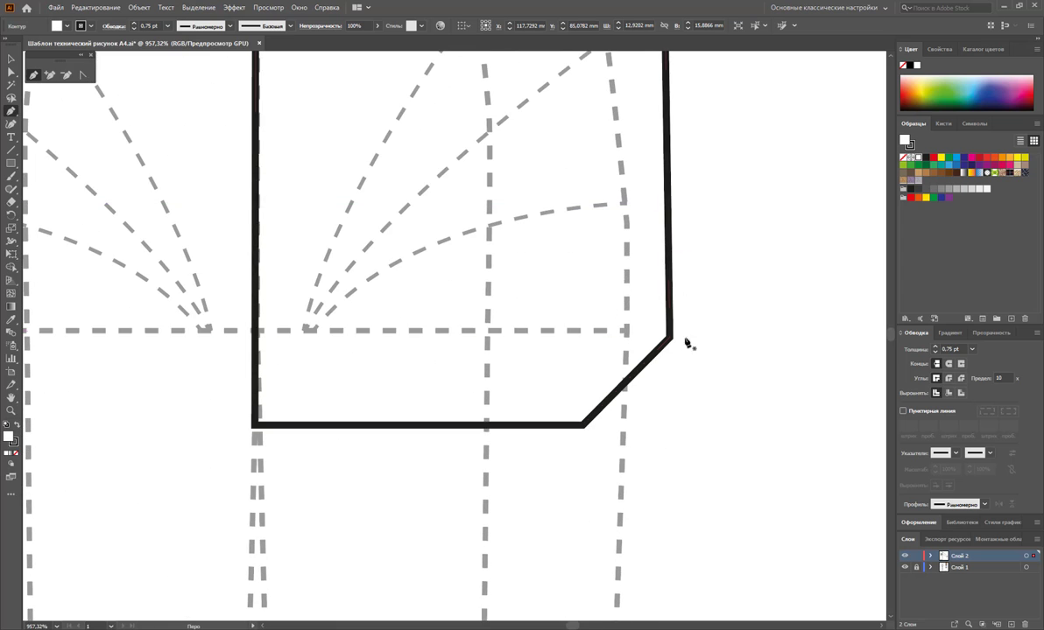
pyautogui.click(671, 326)
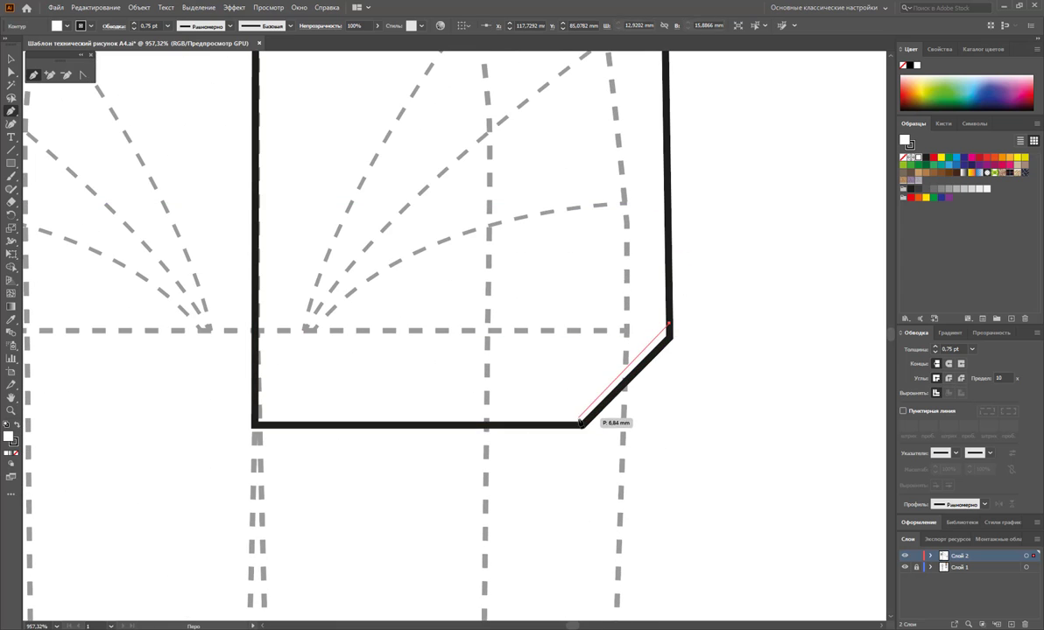
pyautogui.click(580, 420)
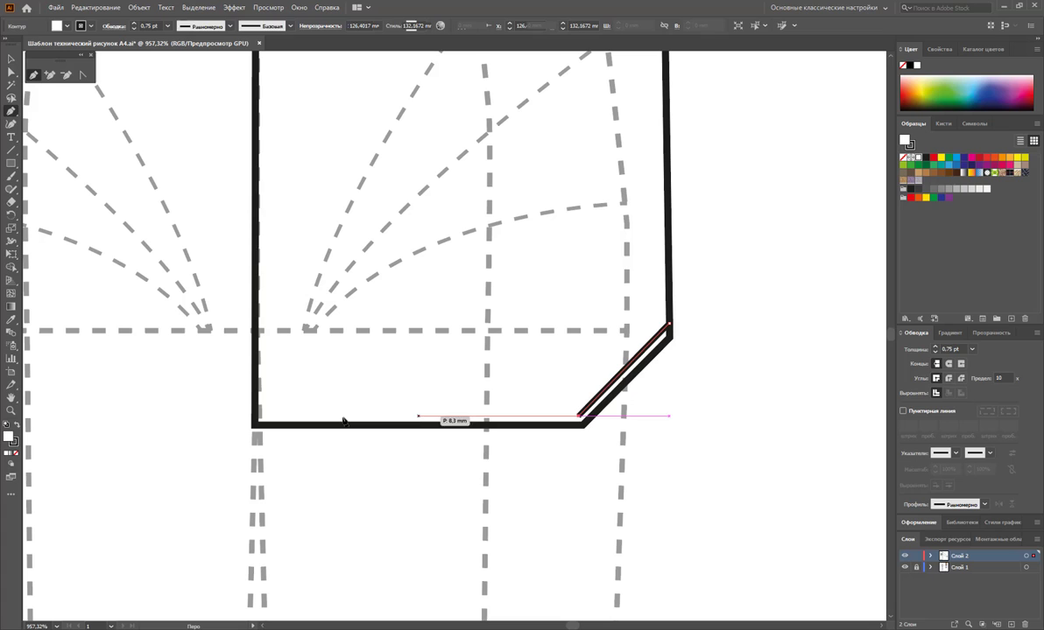
pyautogui.click(258, 419)
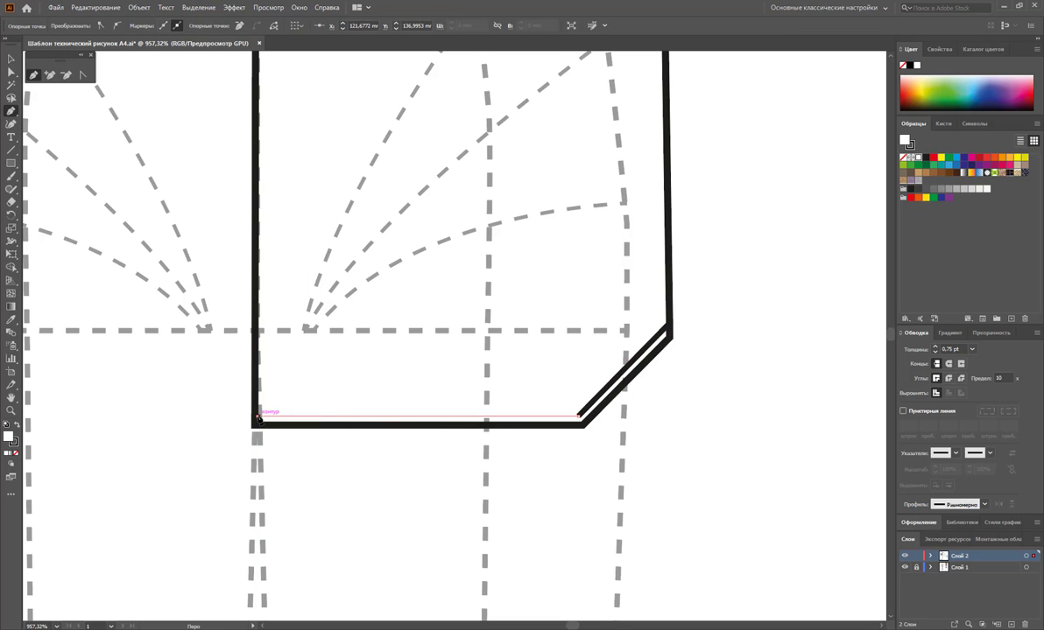
pyautogui.keyDown('ctrl'); pyautogui.click(314, 449); pyautogui.keyUp('ctrl')
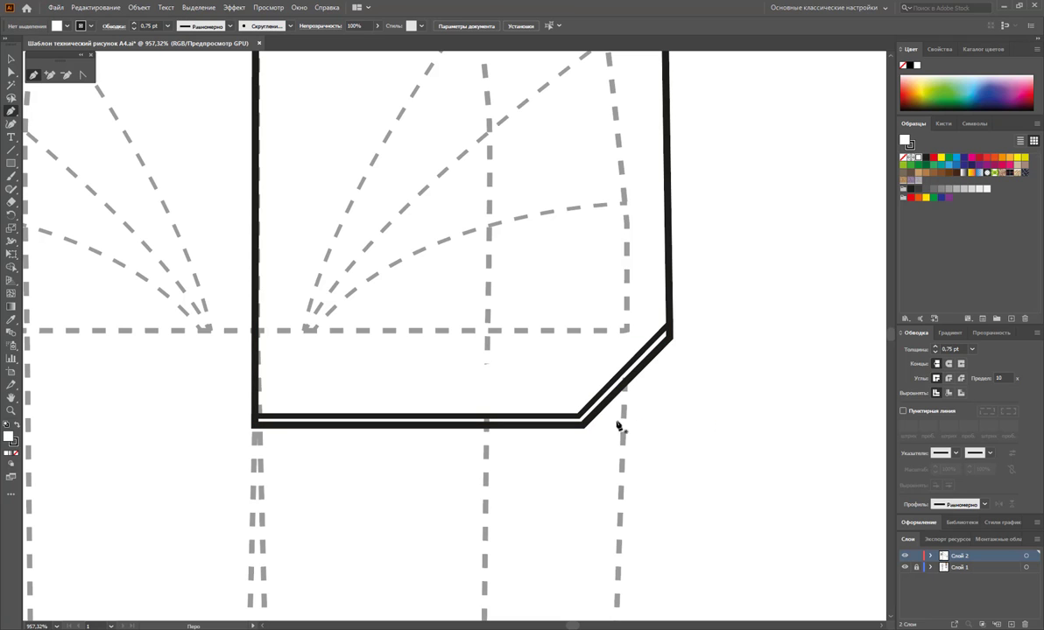
# Zoom out to the whole shirt and select the new inner hem line.
pyautogui.click(10, 61)
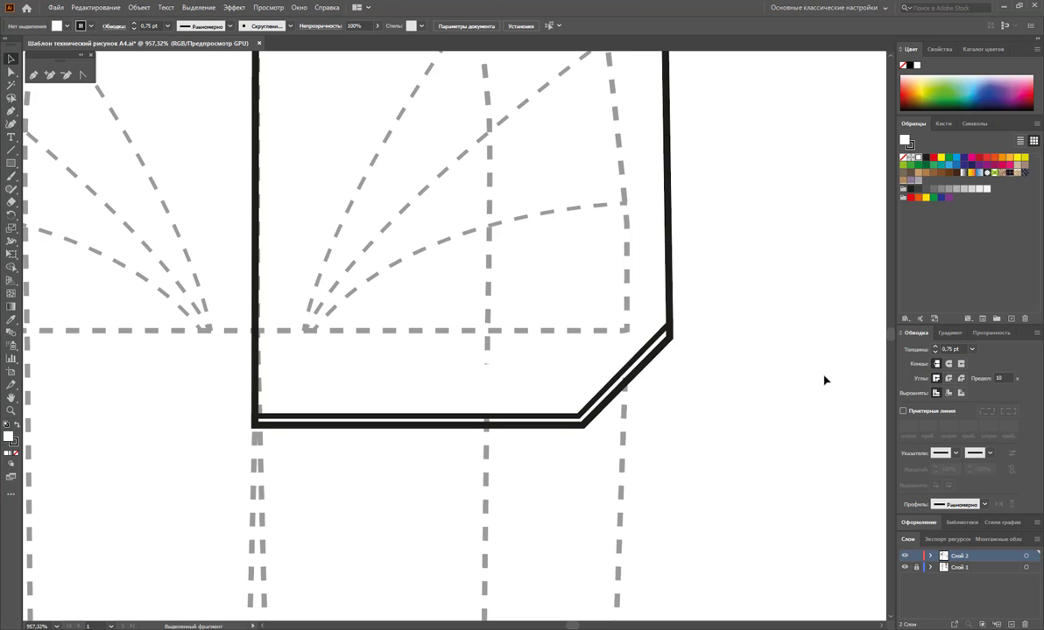
pyautogui.press('z')
pyautogui.keyDown('alt'); pyautogui.click(494, 380); pyautogui.keyUp('alt')
pyautogui.keyDown('alt'); pyautogui.click(517, 315); pyautogui.keyUp('alt')
pyautogui.keyDown('alt'); pyautogui.click(522, 292); pyautogui.keyUp('alt')
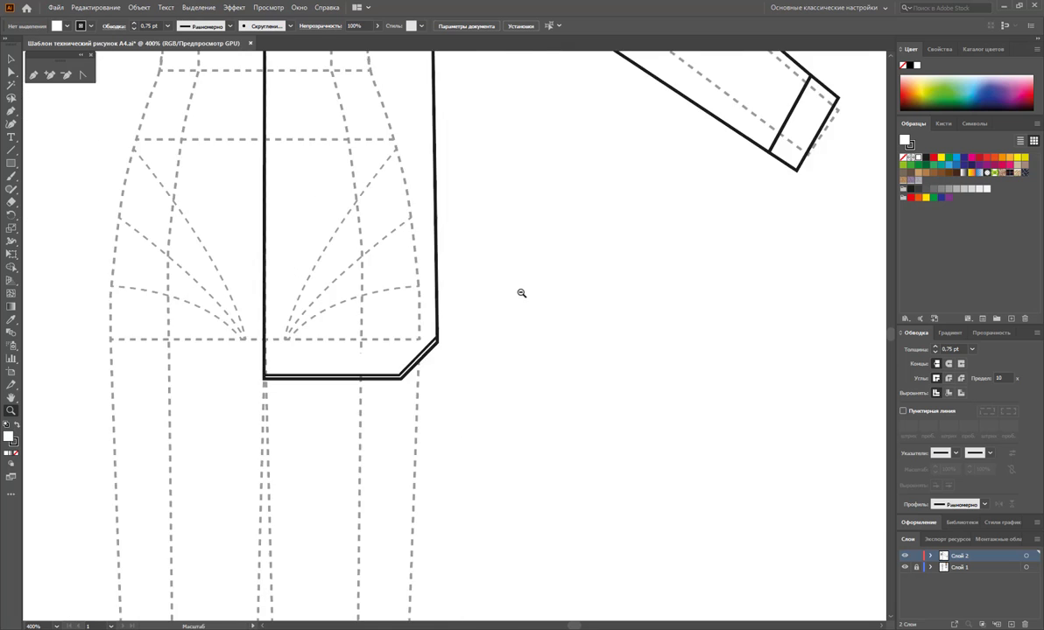
pyautogui.keyDown('alt'); pyautogui.click(484, 284); pyautogui.keyUp('alt')
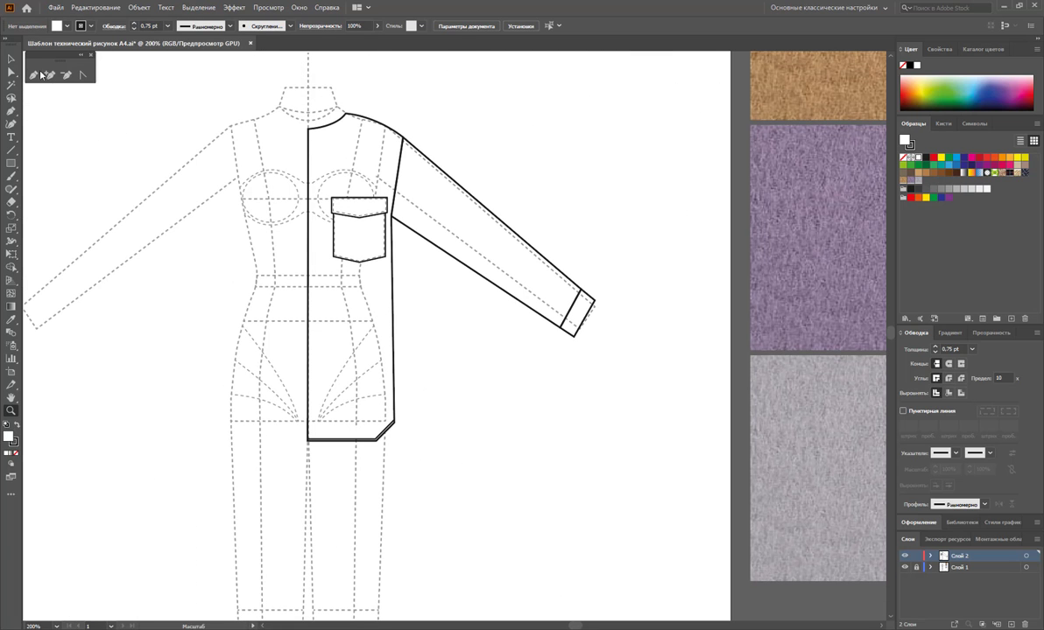
pyautogui.click(10, 60)
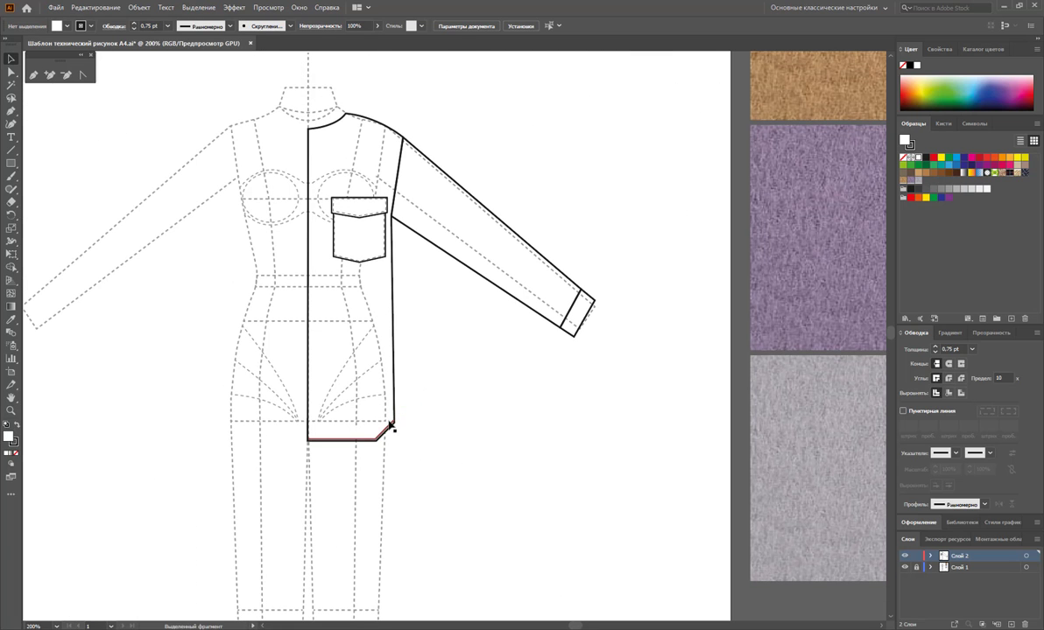
pyautogui.click(391, 431)
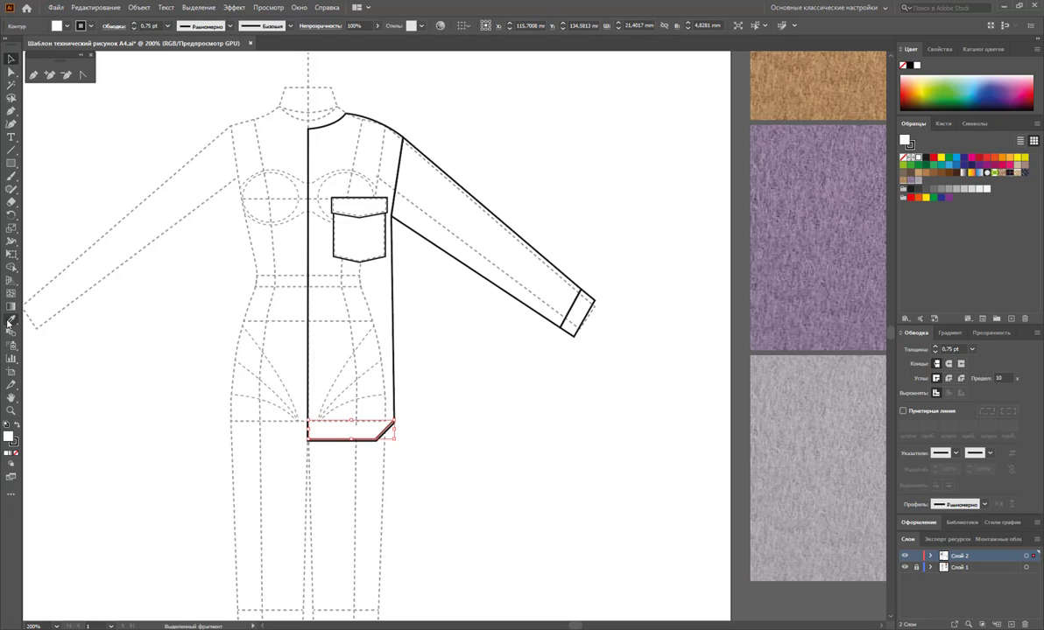
# Eyedropper the pocket's dashed 0.25 pt stitch style onto the hem line.
pyautogui.click(10, 322)
pyautogui.click(342, 405)
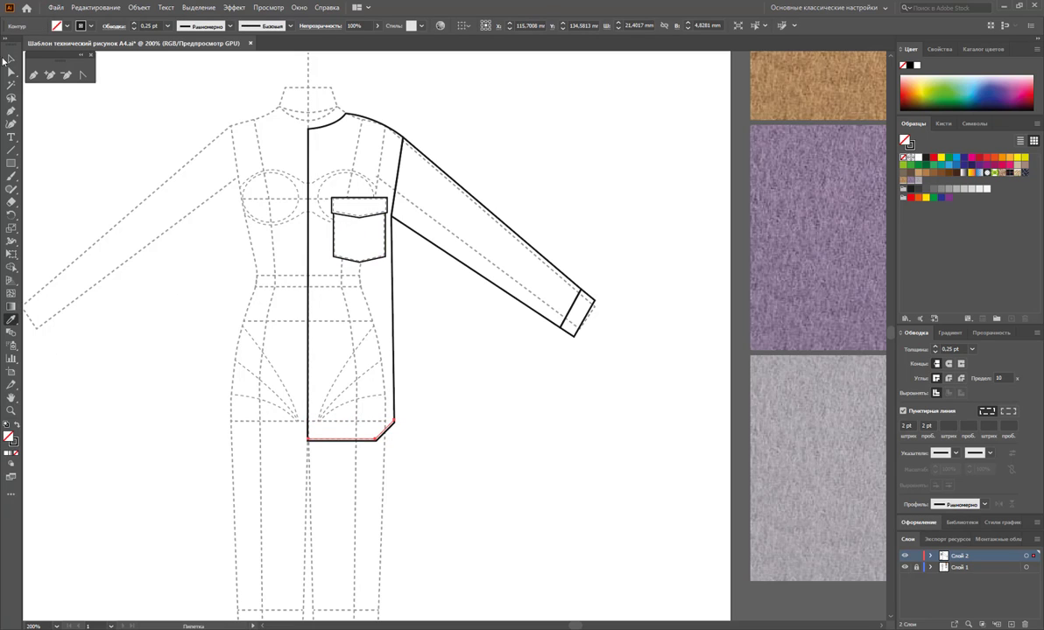
pyautogui.click(10, 60)
pyautogui.click(510, 380)
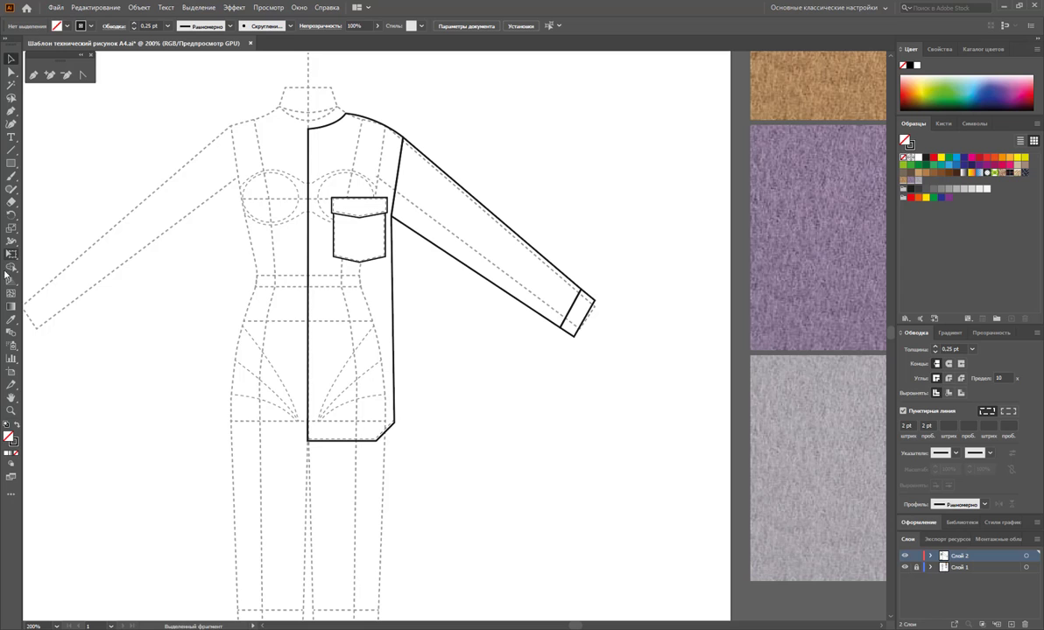
pyautogui.click(11, 412)
# Zoom in on the cuff and nudge the inner cuff line's lower anchor along the edge.
pyautogui.moveTo(583, 346); pyautogui.dragTo(592, 356)
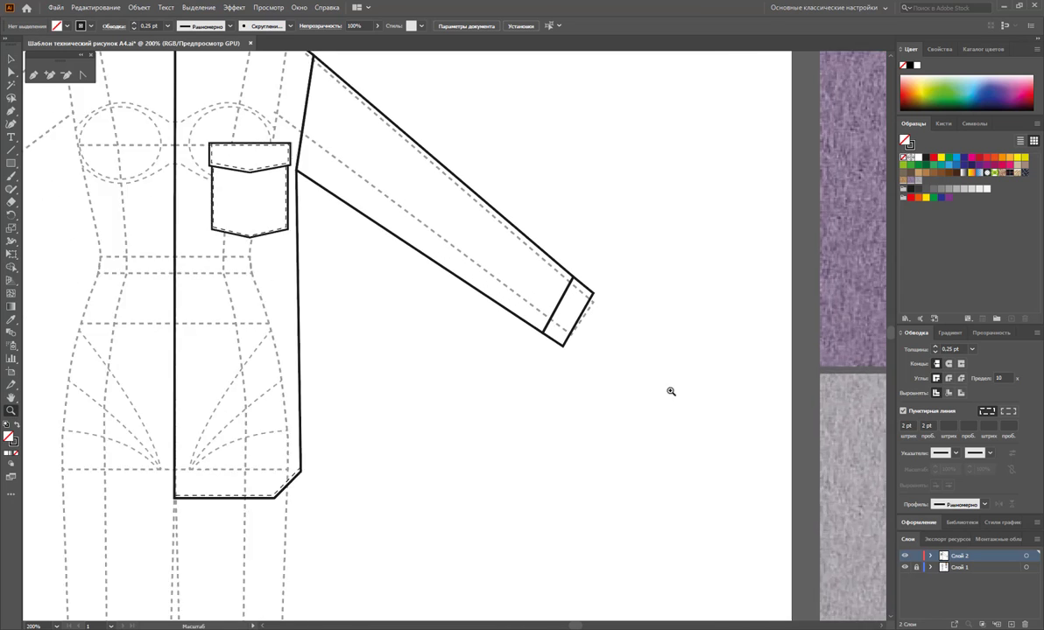
pyautogui.click(10, 72)
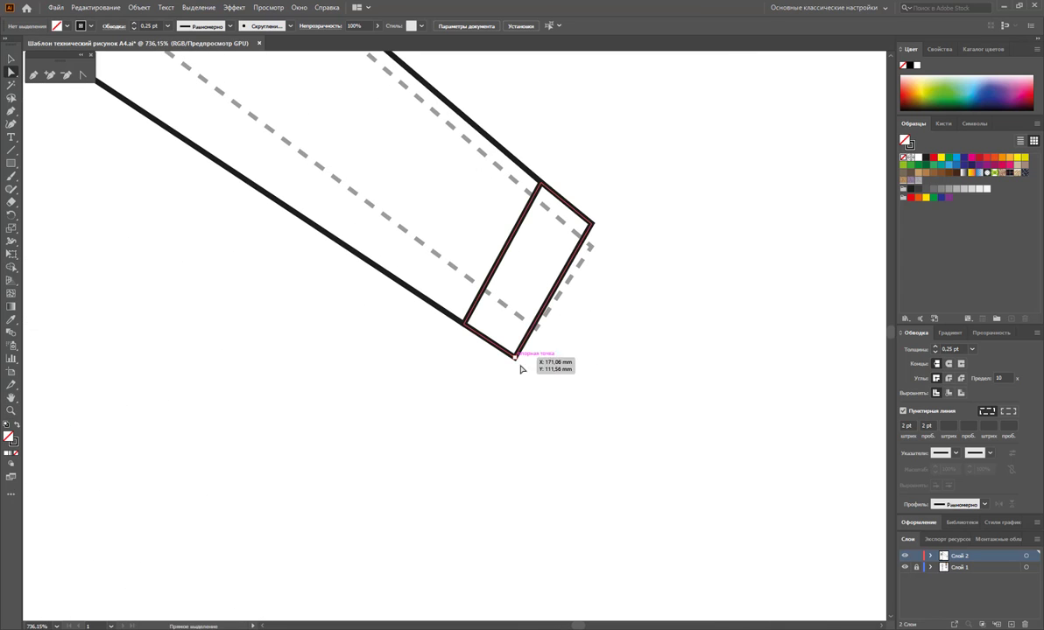
pyautogui.click(439, 309)
pyautogui.moveTo(439, 312); pyautogui.dragTo(432, 307)
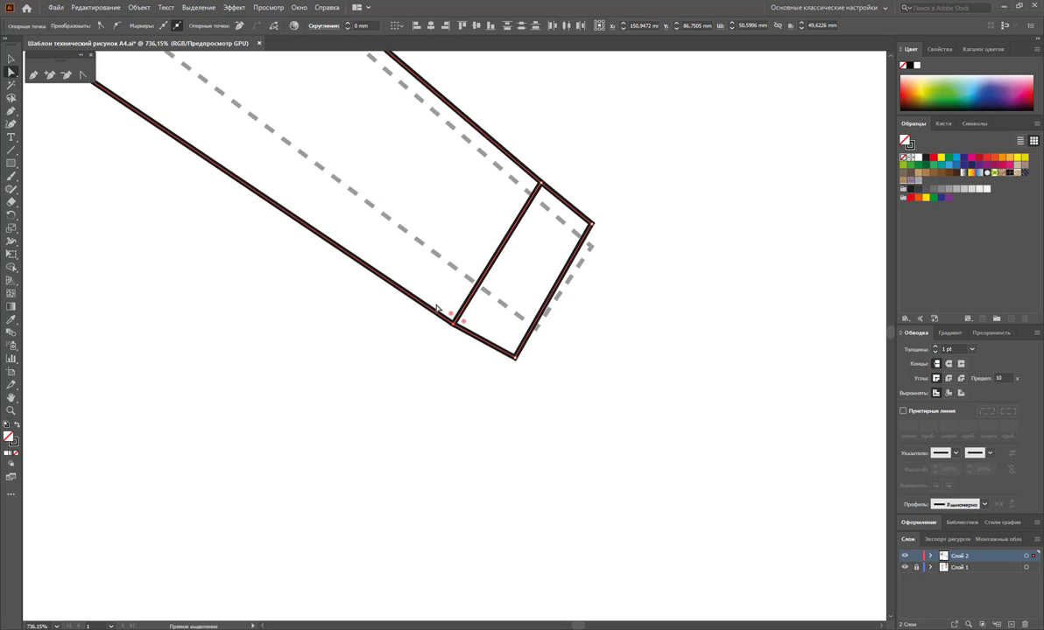
pyautogui.click(466, 386)
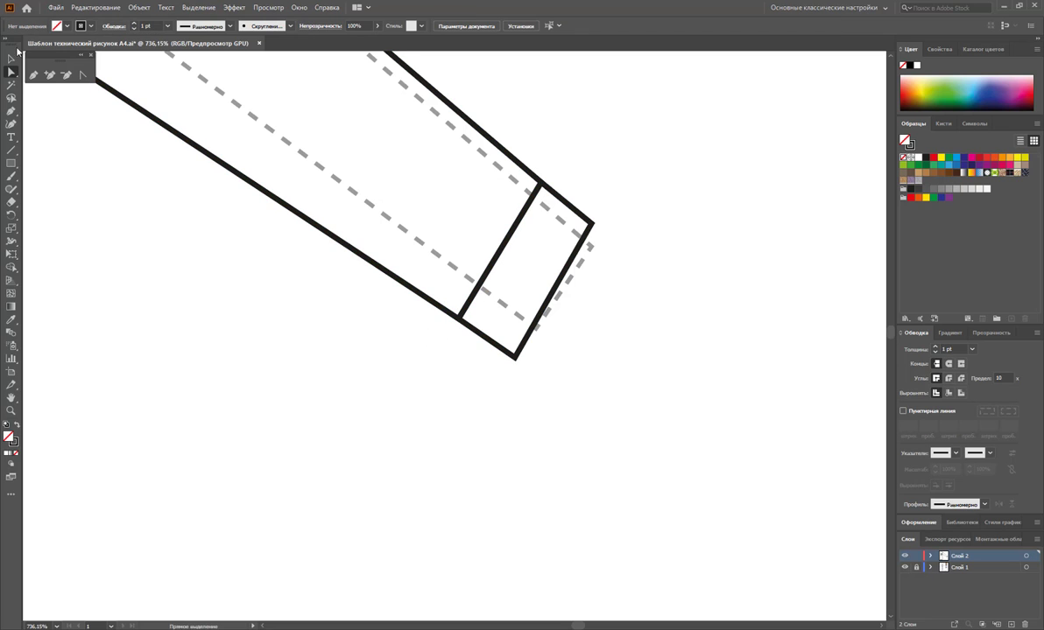
# Pen-draw straight stitch lines along the cuff's inner seam and outer edge.
pyautogui.click(34, 77)
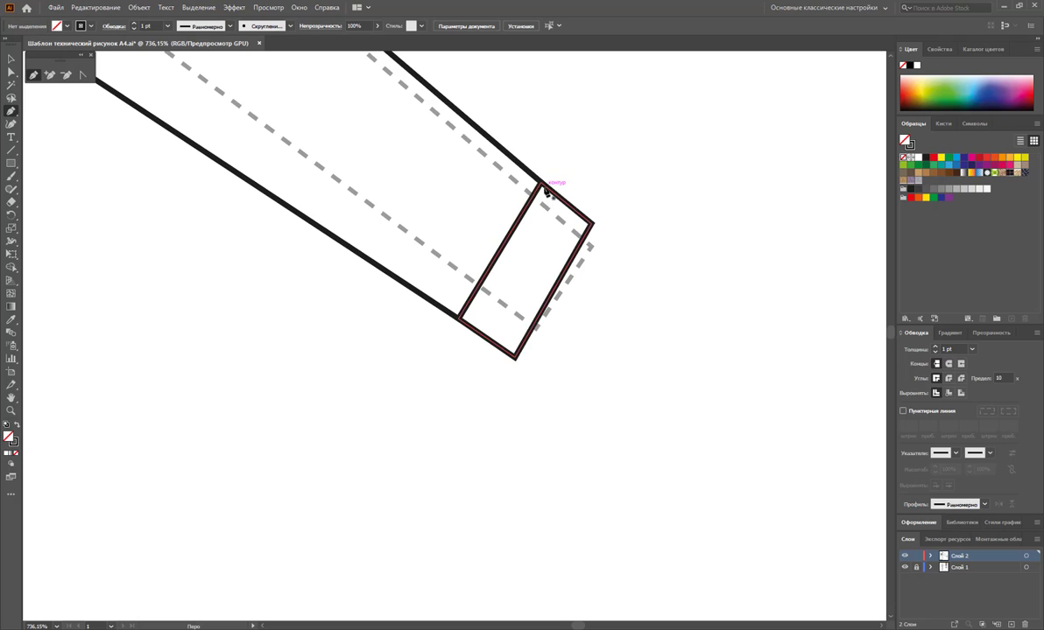
pyautogui.click(544, 184)
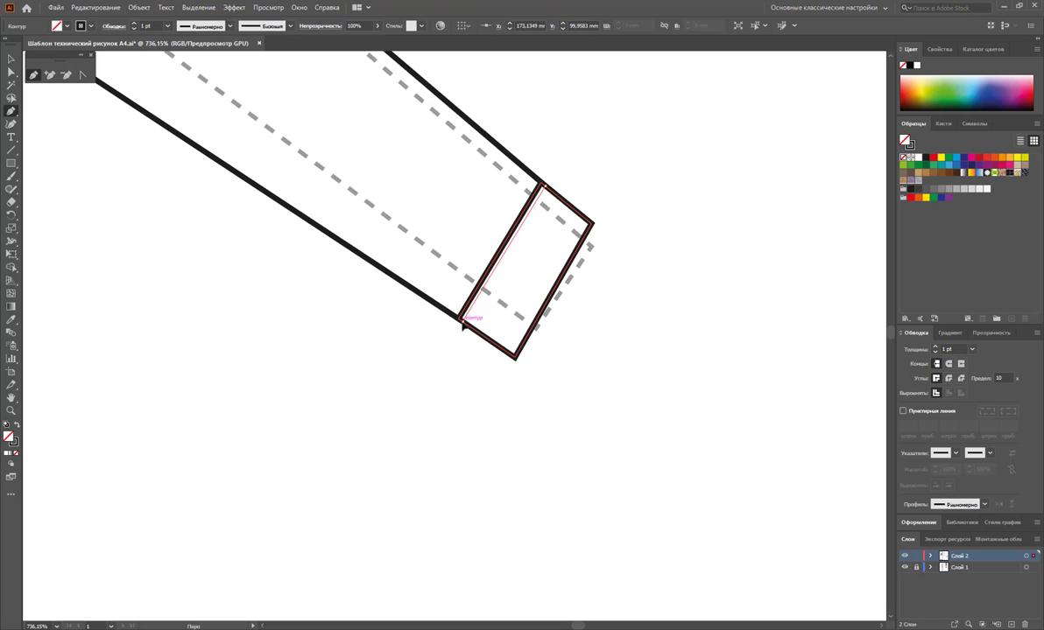
pyautogui.click(461, 320)
pyautogui.keyDown('ctrl'); pyautogui.click(471, 356); pyautogui.keyUp('ctrl')
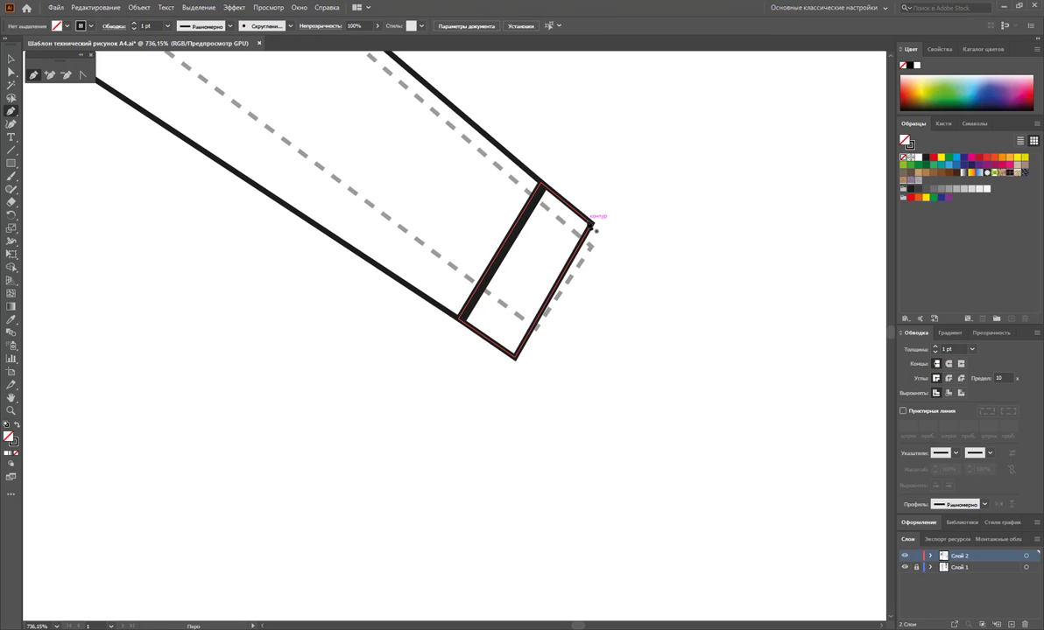
pyautogui.click(590, 222)
pyautogui.click(515, 355)
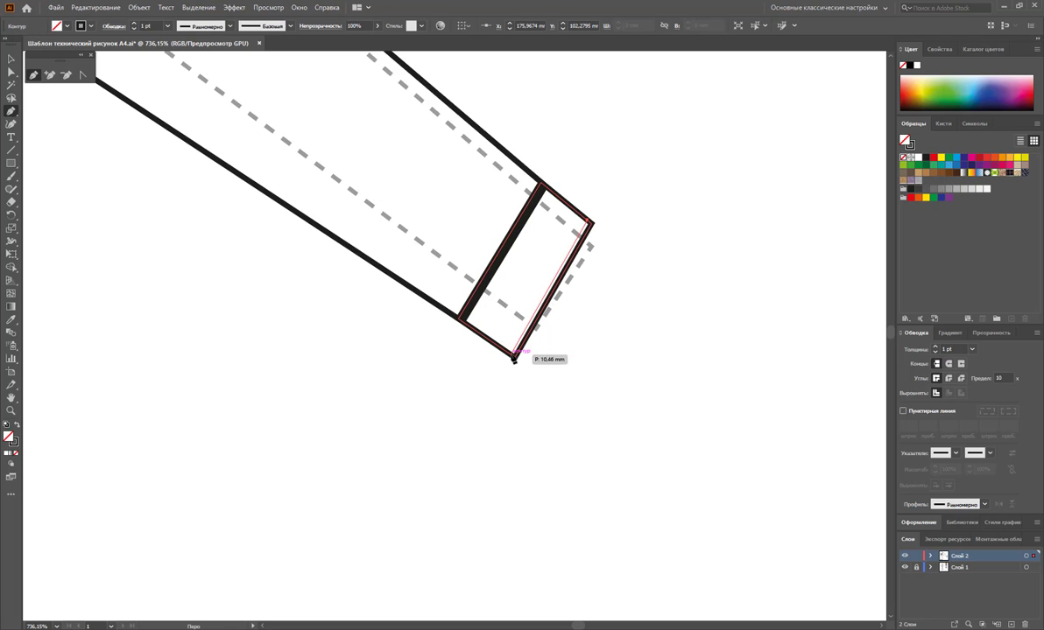
pyautogui.click(514, 355)
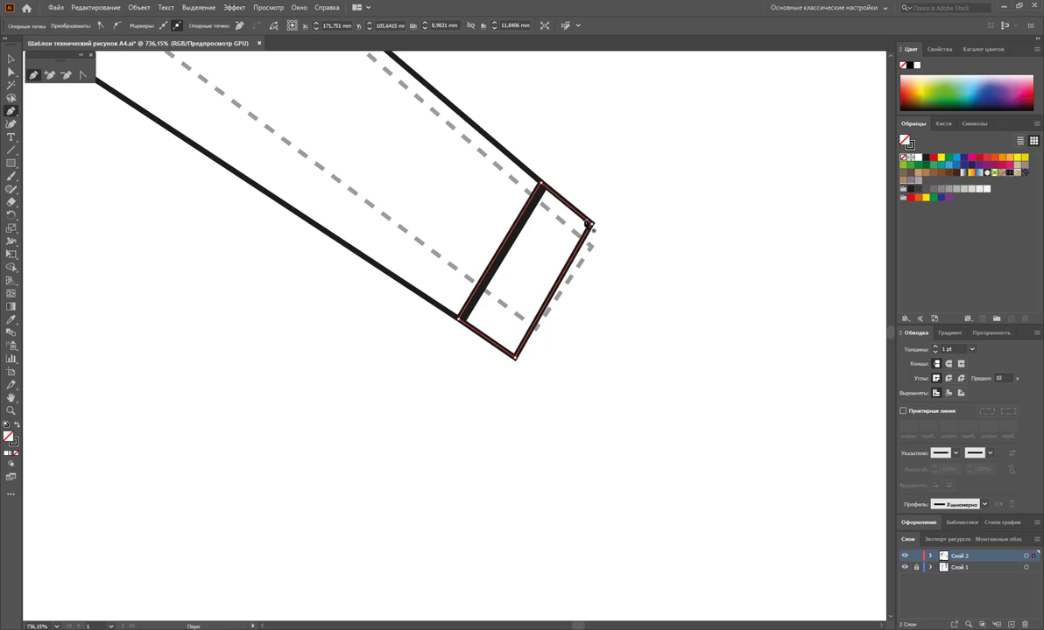
pyautogui.click(591, 224)
pyautogui.click(514, 356)
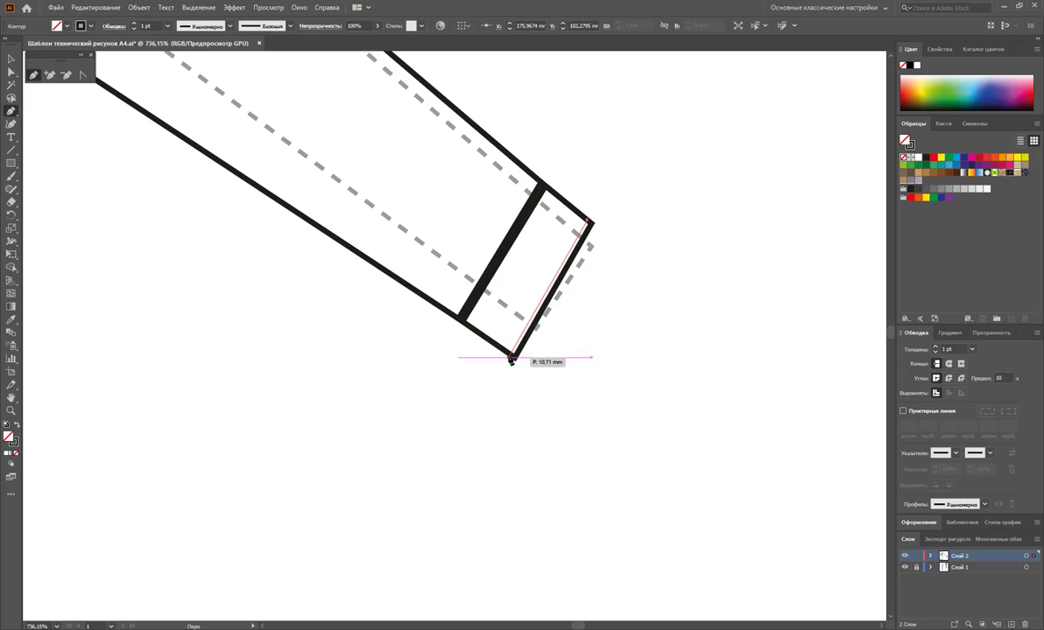
pyautogui.keyDown('ctrl'); pyautogui.click(498, 377); pyautogui.keyUp('ctrl')
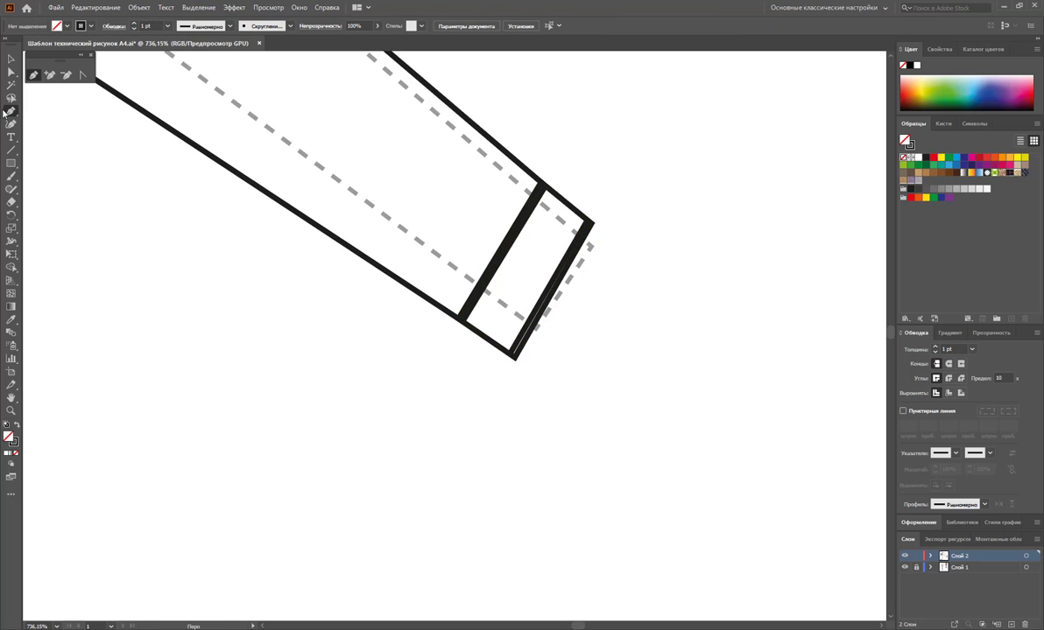
# Give both cuff lines a 0.25 pt dashed stroke, then zoom out.
pyautogui.click(11, 61)
pyautogui.click(519, 226)
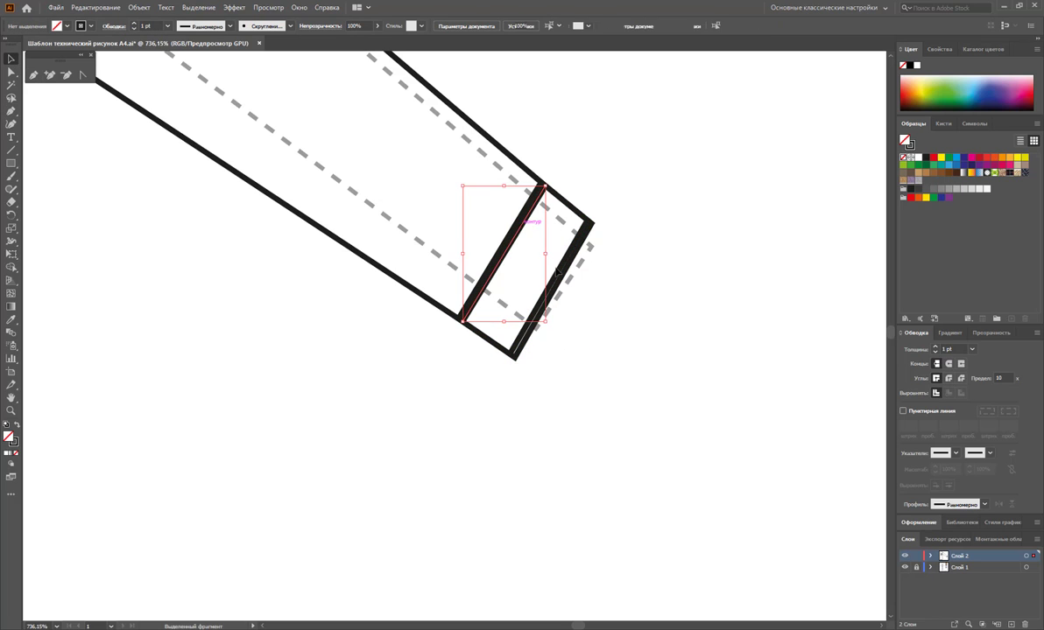
pyautogui.keyDown('shift'); pyautogui.click(566, 272); pyautogui.keyUp('shift')
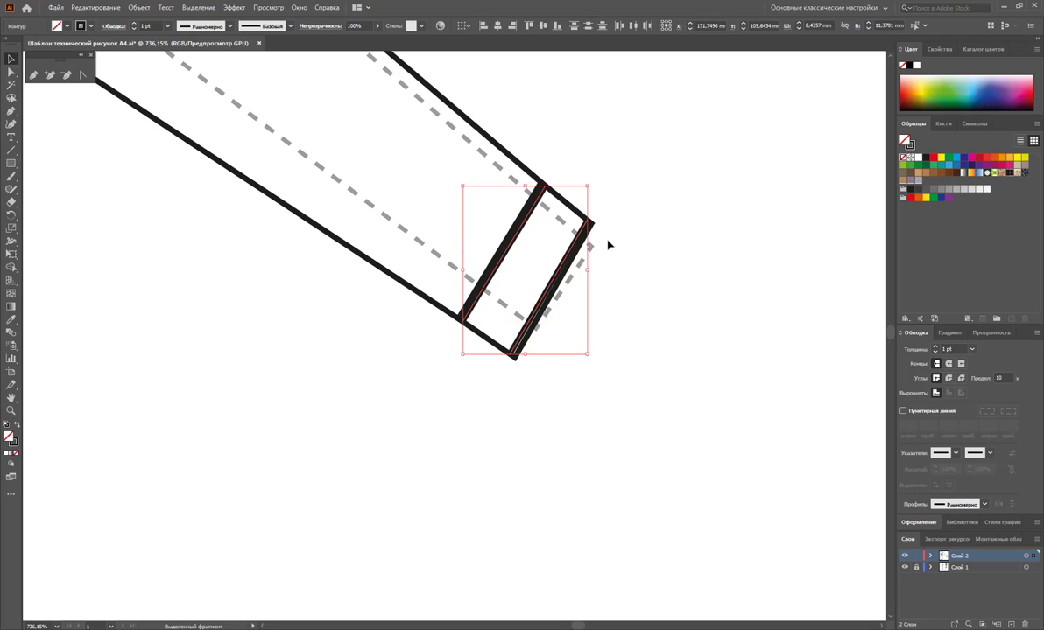
pyautogui.click(971, 348)
pyautogui.click(986, 403)
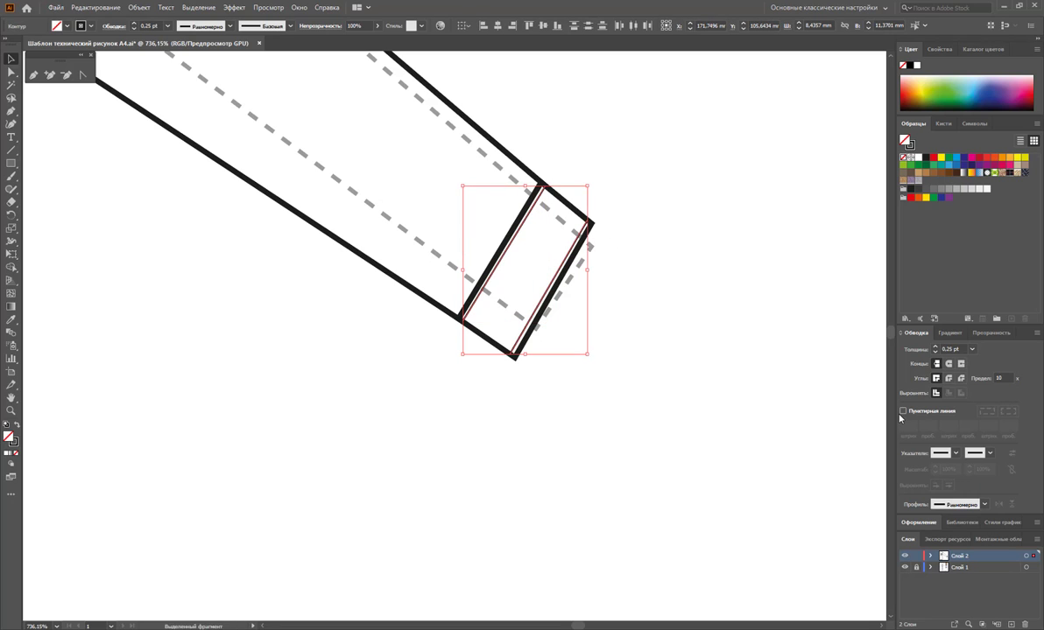
pyautogui.click(903, 412)
pyautogui.click(683, 412)
pyautogui.press('z')
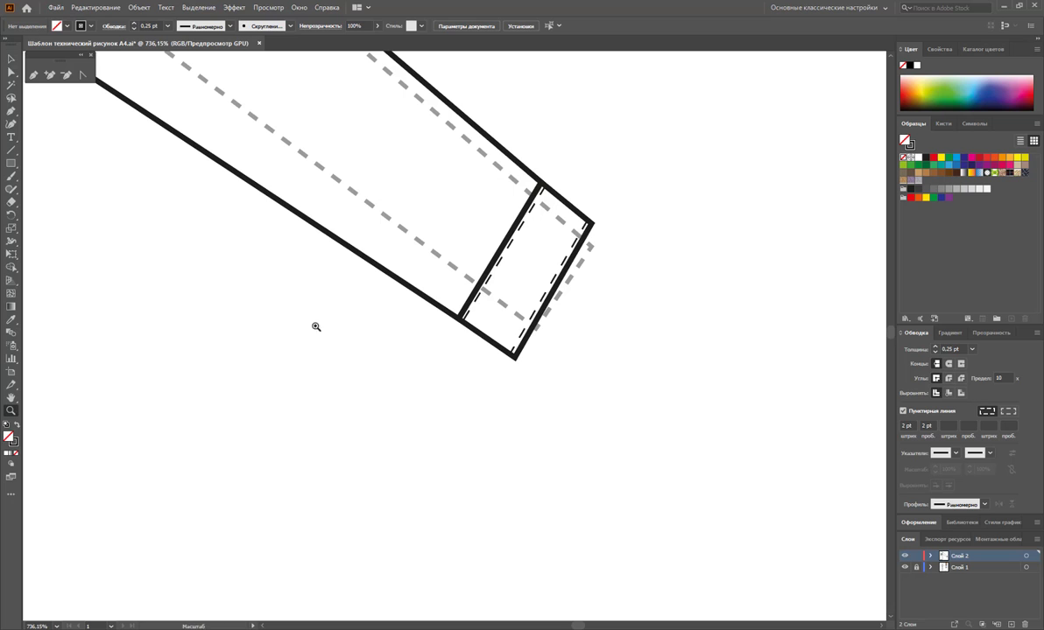
pyautogui.keyDown('alt'); pyautogui.click(324, 292); pyautogui.keyUp('alt')
pyautogui.keyDown('alt'); pyautogui.click(350, 306); pyautogui.keyUp('alt')
# Give the shirt body outline a white fill.
pyautogui.keyDown('alt'); pyautogui.click(373, 338); pyautogui.keyUp('alt')
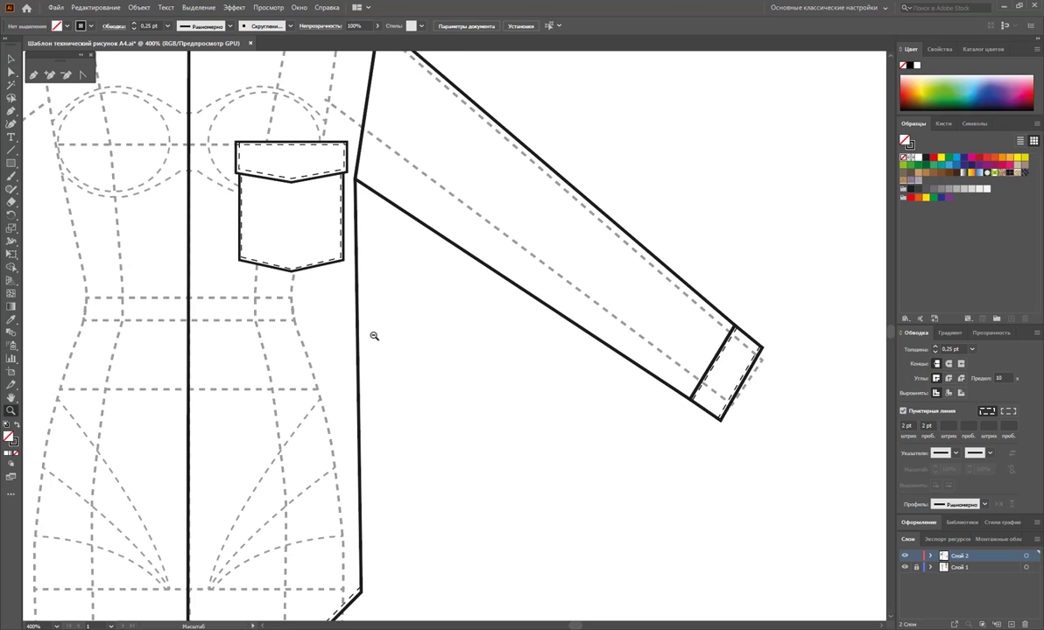
pyautogui.click(11, 59)
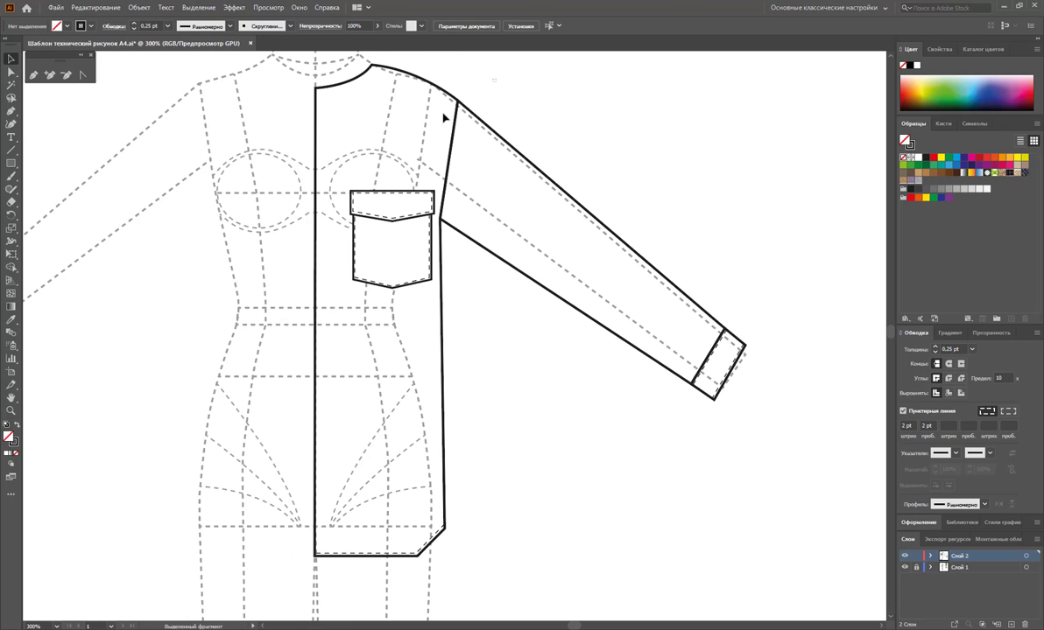
pyautogui.click(414, 107)
pyautogui.press('d')
pyautogui.click(867, 240)
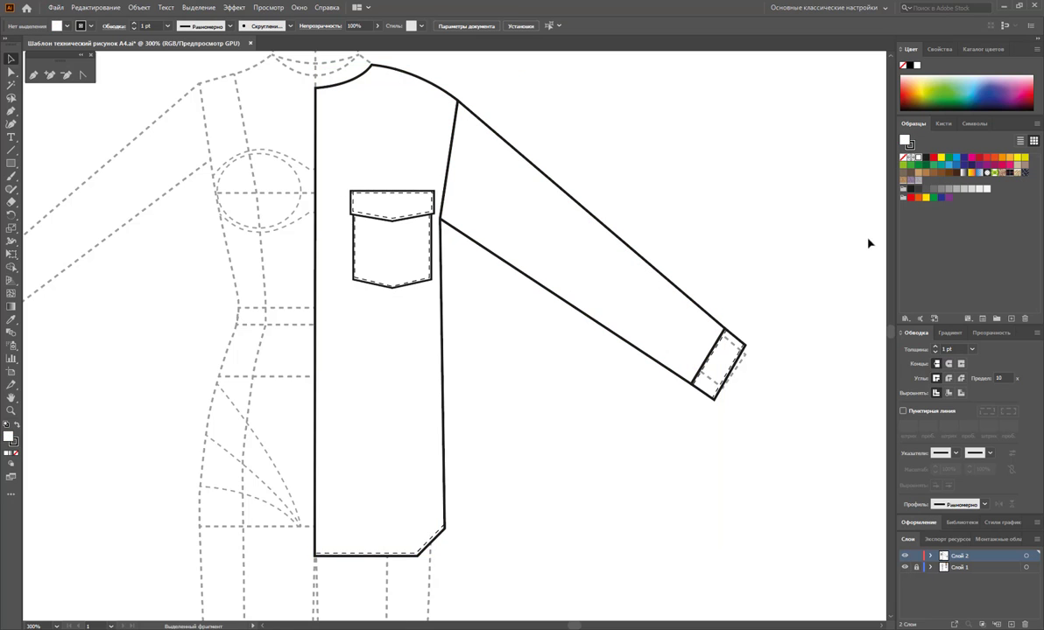
# Shift the body's collar-top anchor slightly to the right.
pyautogui.scroll(2, 383, 178)
pyautogui.click(382, 178)
pyautogui.click(10, 71)
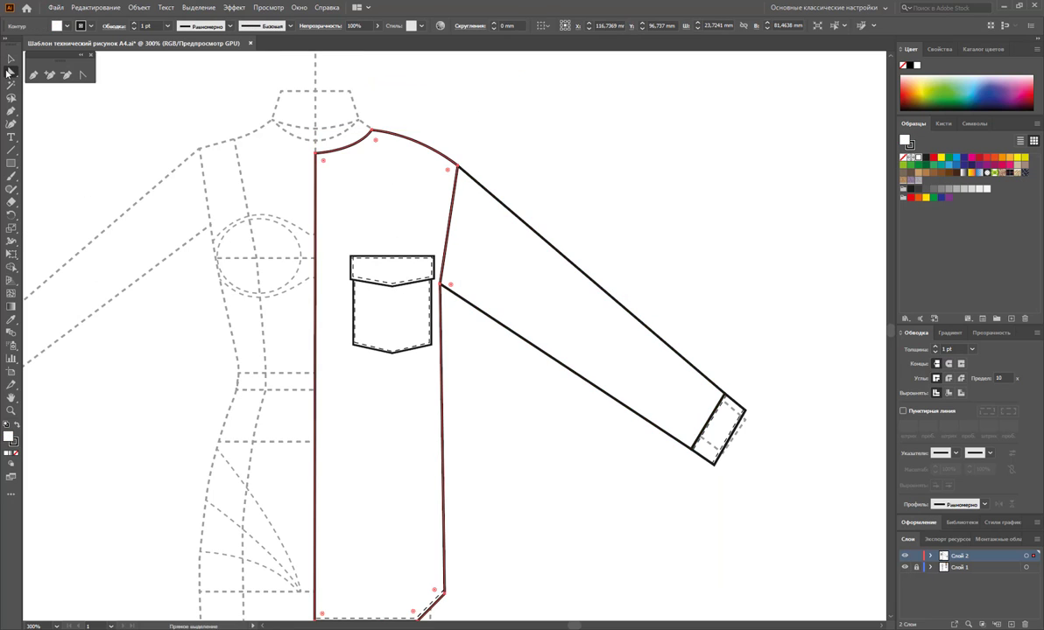
pyautogui.moveTo(372, 130); pyautogui.dragTo(439, 149)
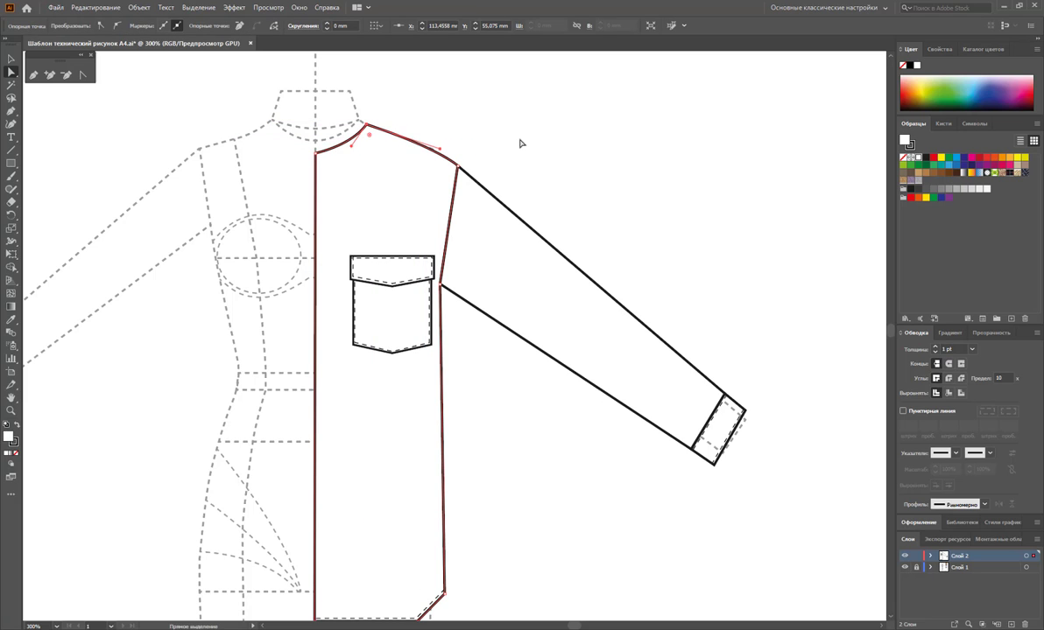
pyautogui.keyDown('shift'); pyautogui.click(457, 172); pyautogui.keyUp('shift')
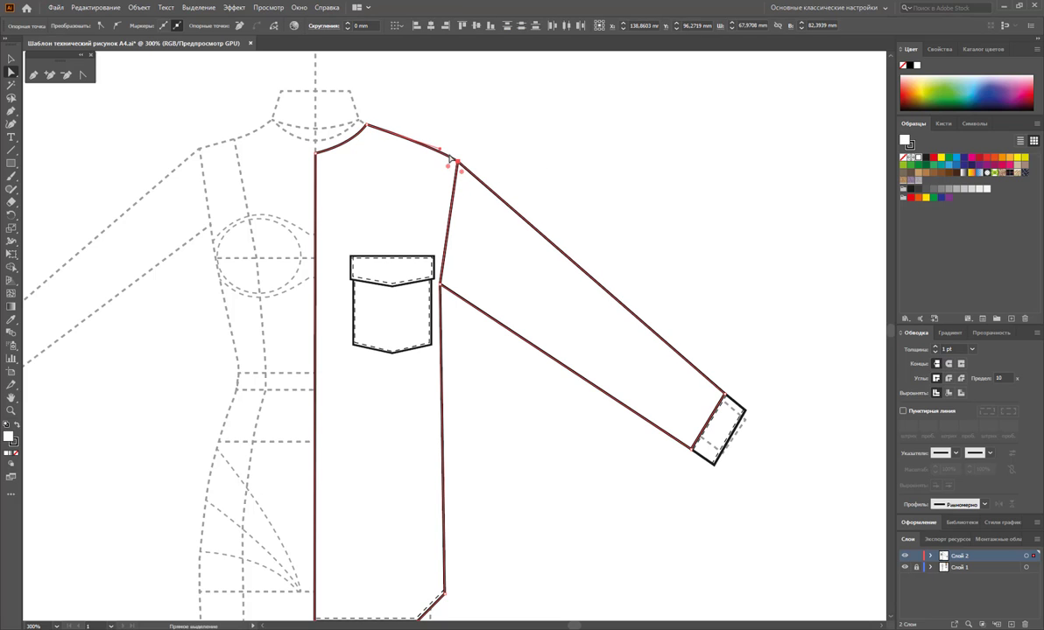
pyautogui.click(520, 161)
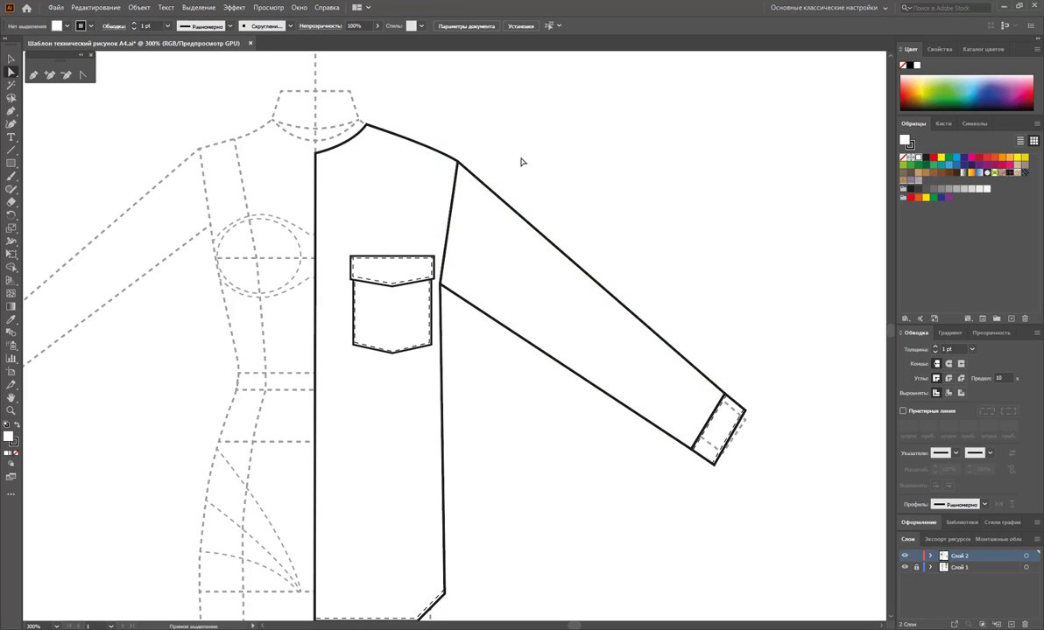
# Nudge the underarm anchor where the sleeve meets the body with the arrow keys.
pyautogui.click(440, 281)
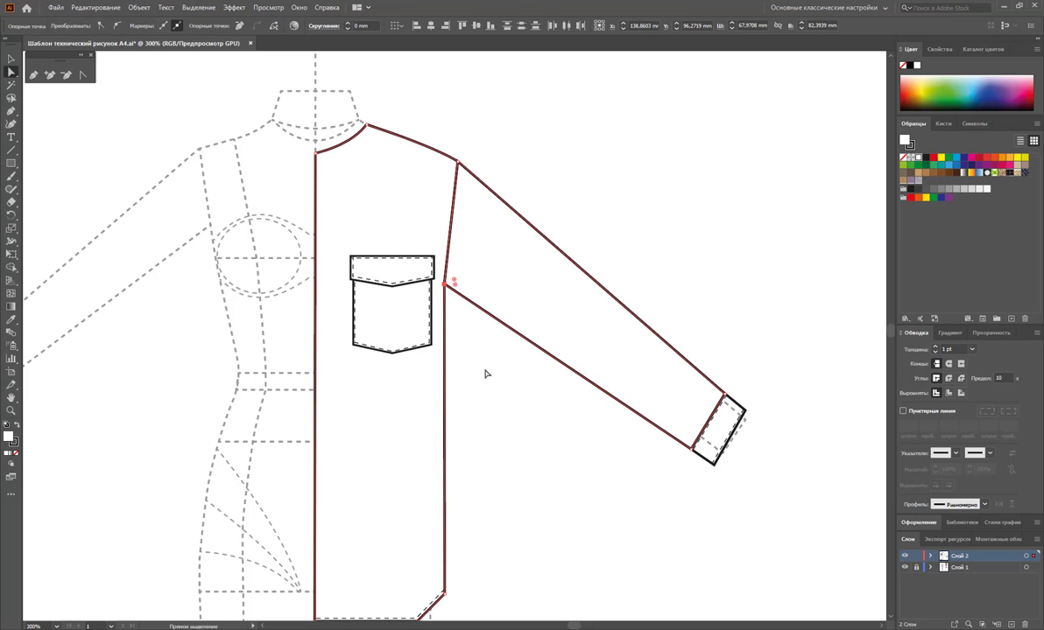
pyautogui.press('Right')
pyautogui.press('Left')
pyautogui.click(604, 247)
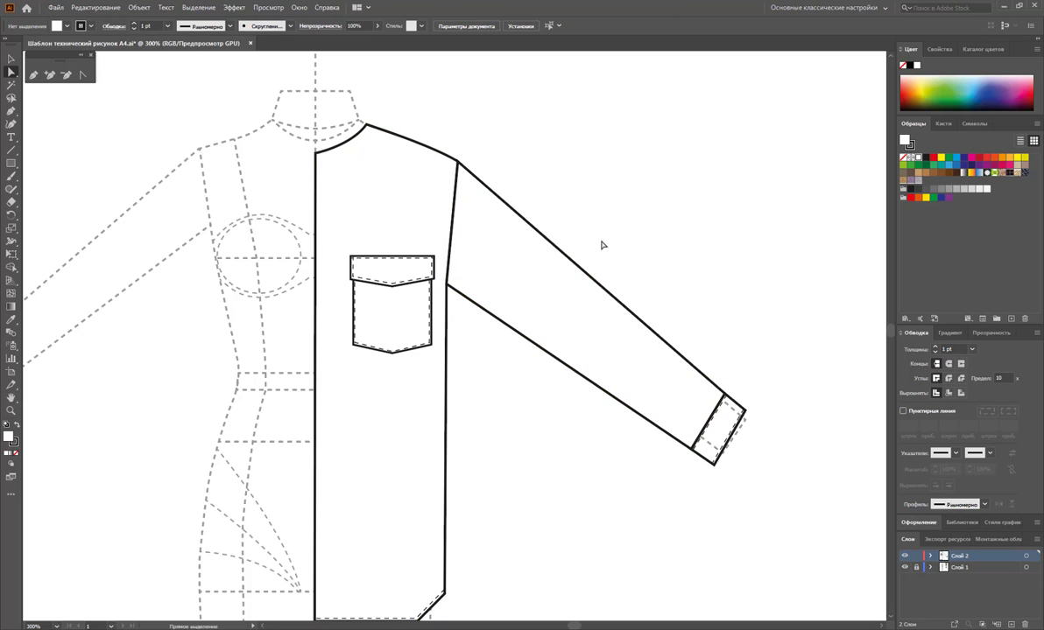
# Zoom in on the neckline and Pen-draw a closed neckband from the centre line to the shoulder.
pyautogui.click(14, 411)
pyautogui.moveTo(340, 160); pyautogui.dragTo(343, 213)
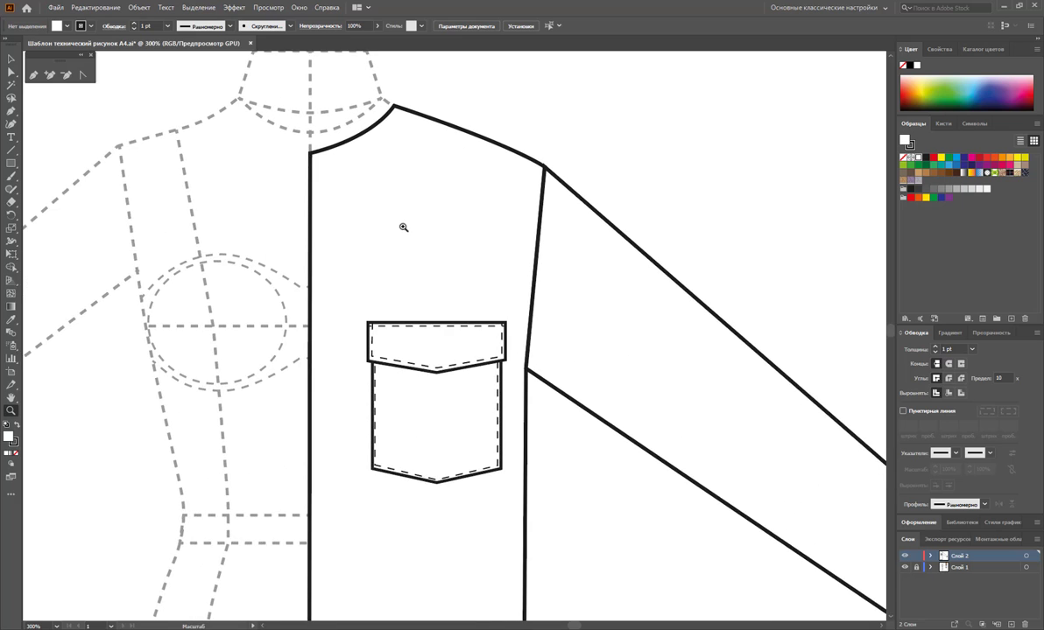
pyautogui.click(34, 75)
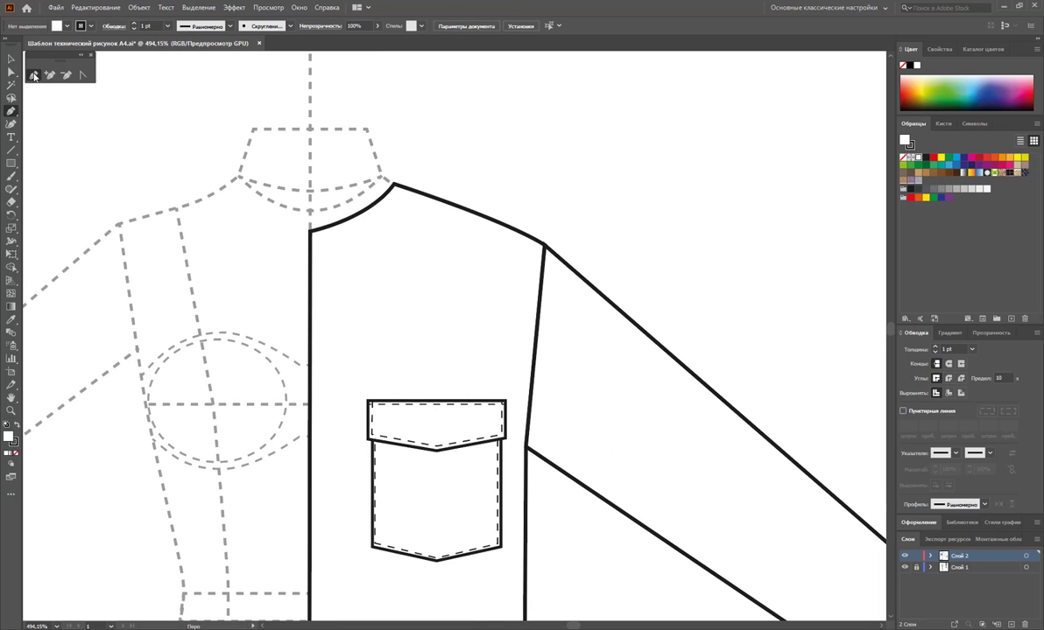
pyautogui.click(311, 166)
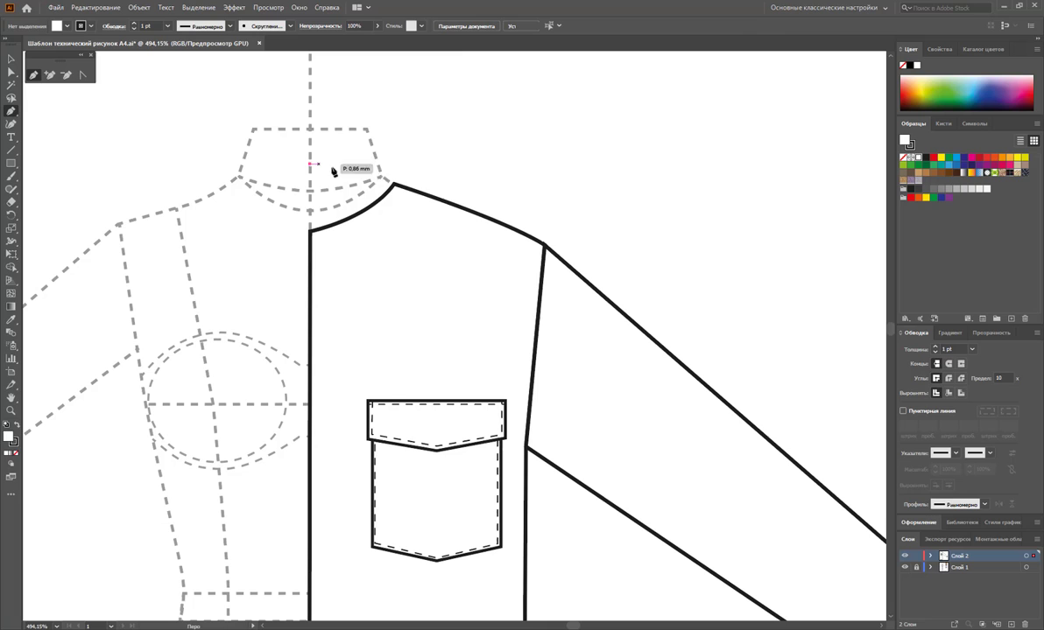
pyautogui.click(393, 185)
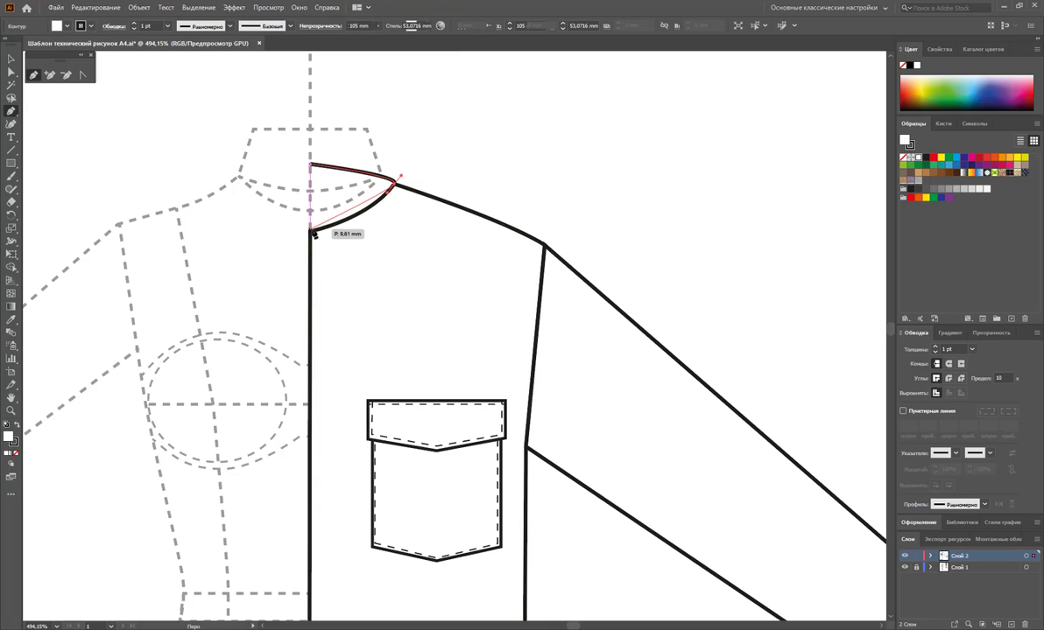
pyautogui.moveTo(311, 230); pyautogui.dragTo(248, 243)
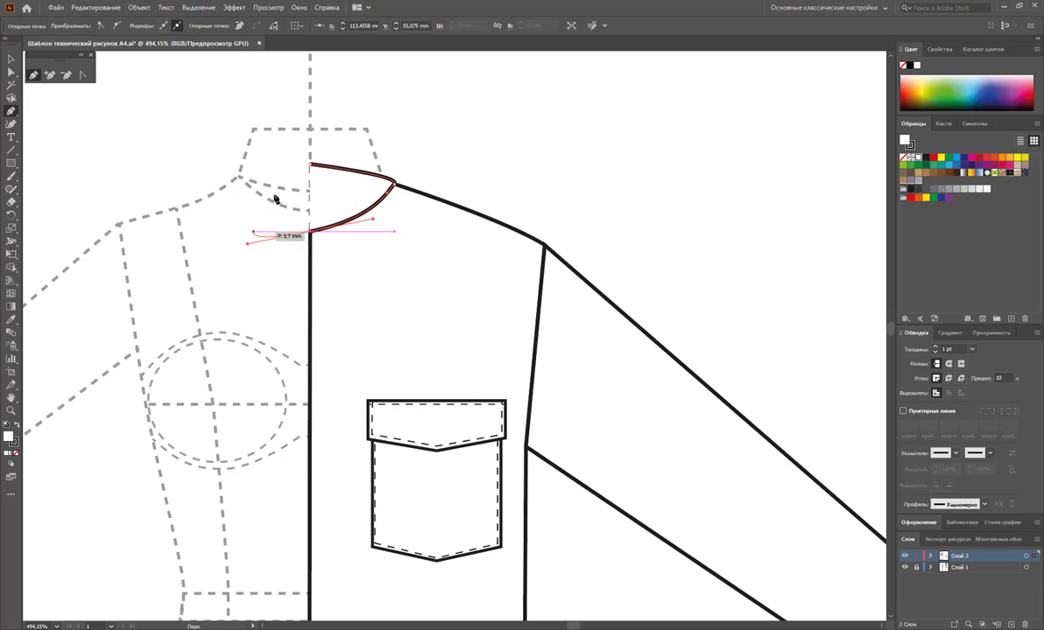
pyautogui.click(312, 166)
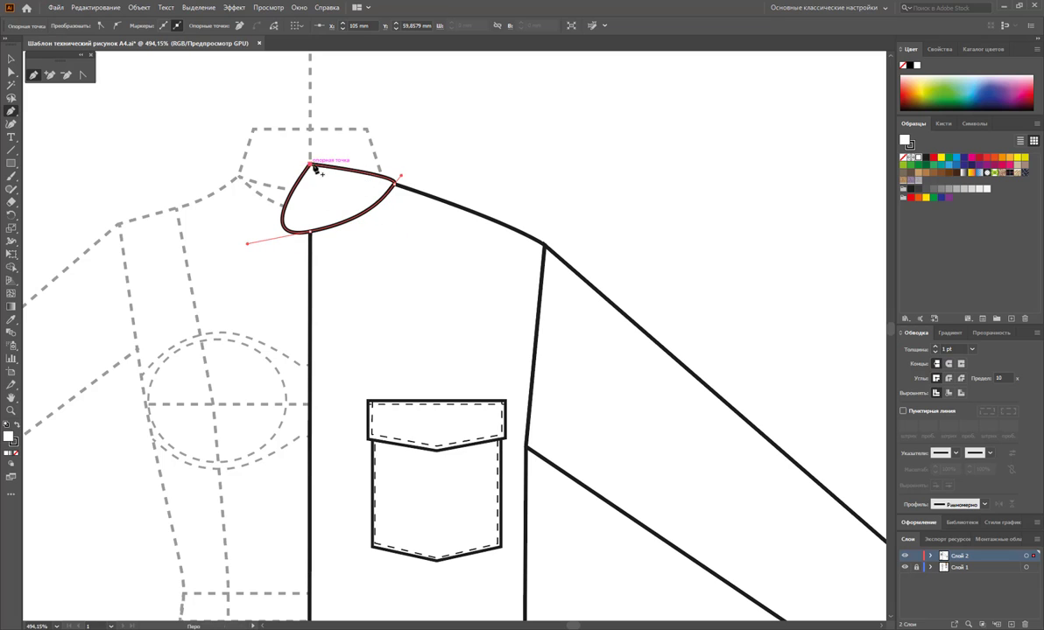
# Straighten the neckband's curved edge onto the centre front line with the Anchor Point tool.
pyautogui.click(83, 75)
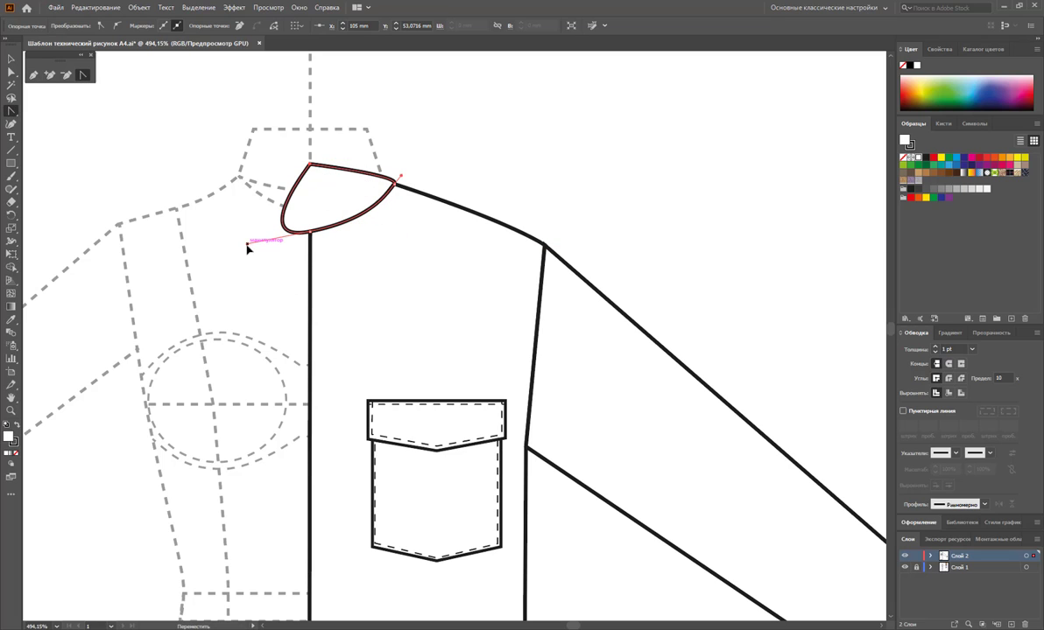
pyautogui.moveTo(248, 244); pyautogui.dragTo(309, 232)
pyautogui.click(12, 59)
pyautogui.click(422, 158)
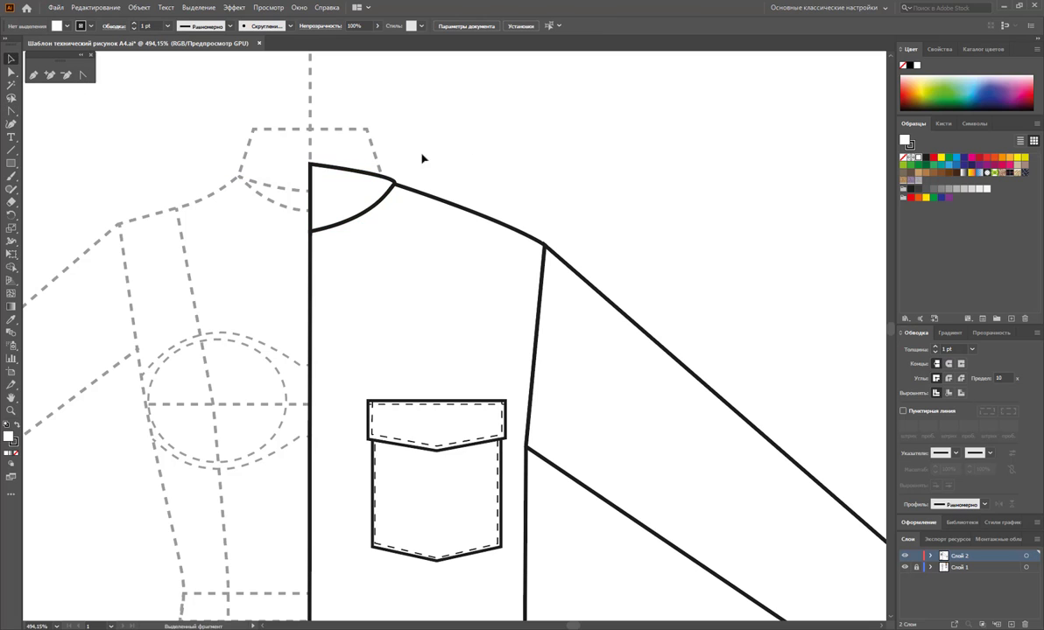
# Pen-trace the collar from the neckband top via the shoulder to a pointed tip below the neckline.
pyautogui.click(34, 76)
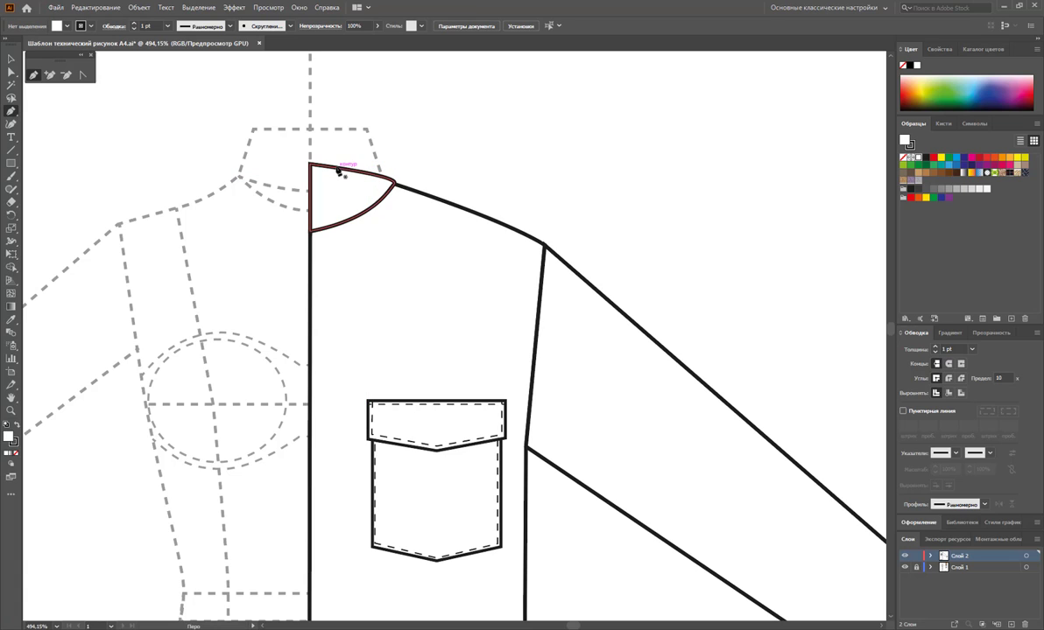
pyautogui.click(416, 191)
pyautogui.moveTo(401, 171); pyautogui.dragTo(421, 202)
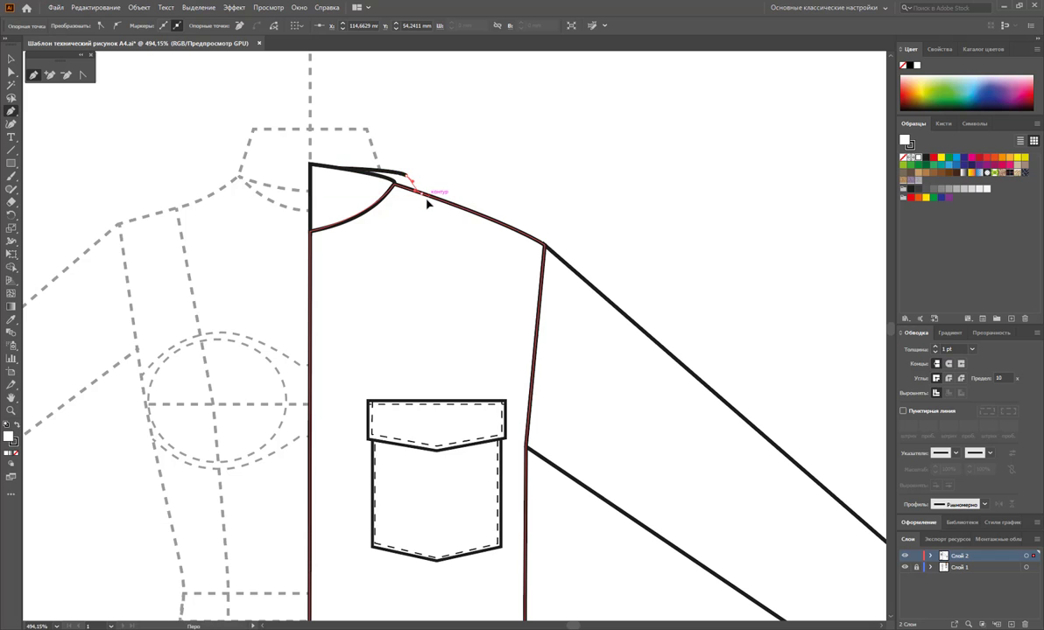
pyautogui.click(423, 194)
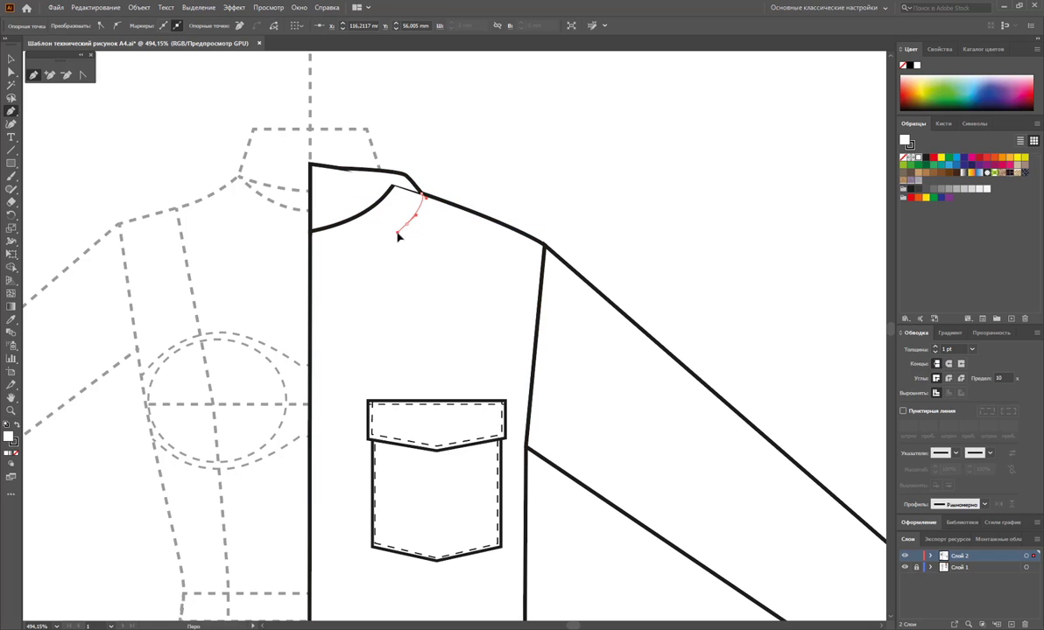
pyautogui.click(398, 234)
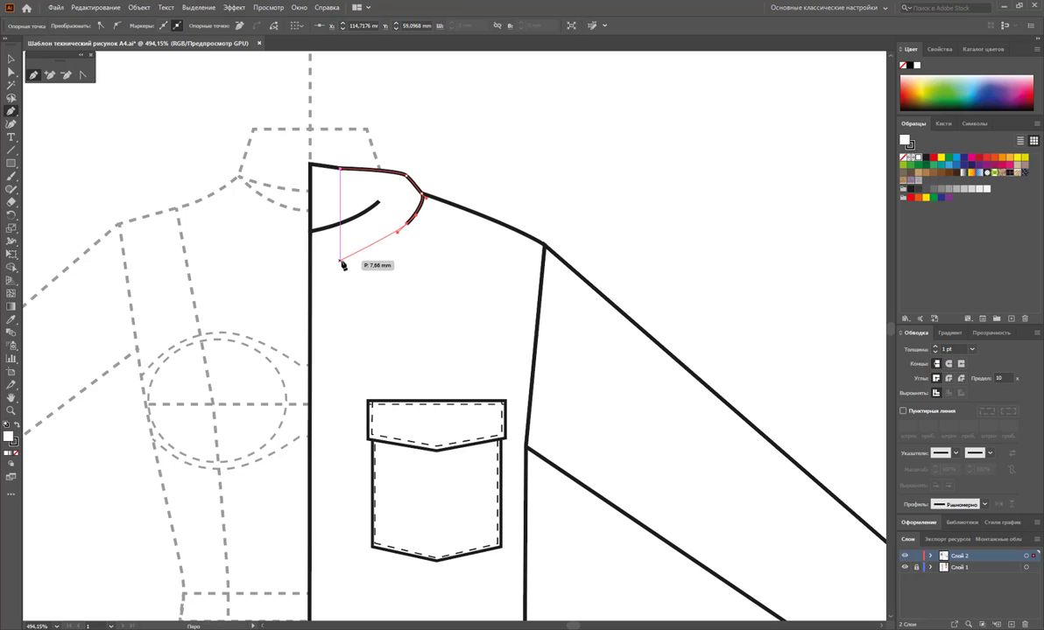
pyautogui.moveTo(352, 257); pyautogui.dragTo(334, 232)
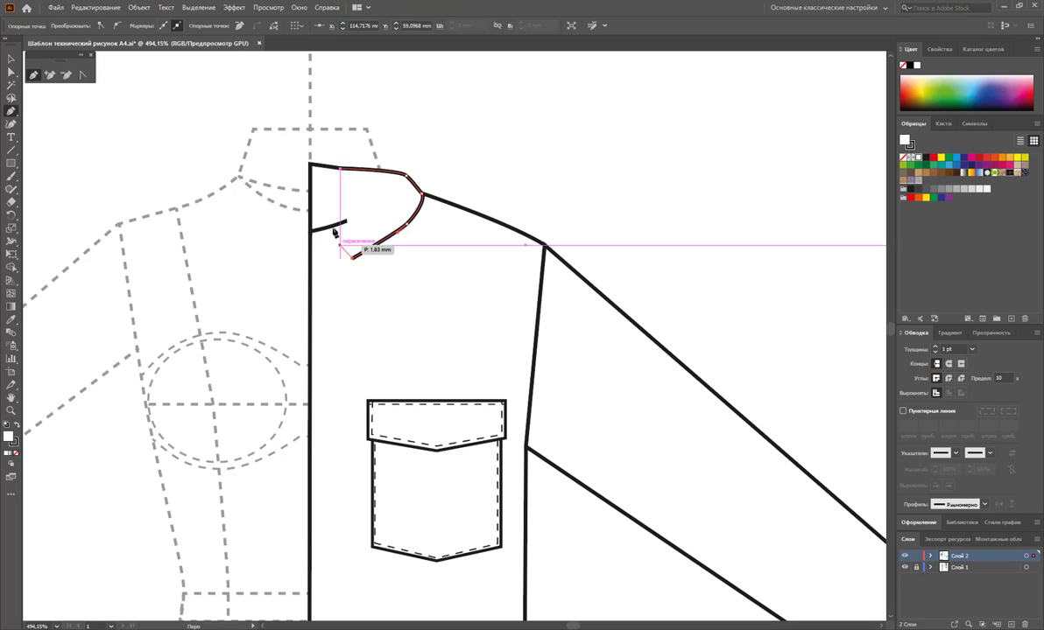
pyautogui.click(333, 227)
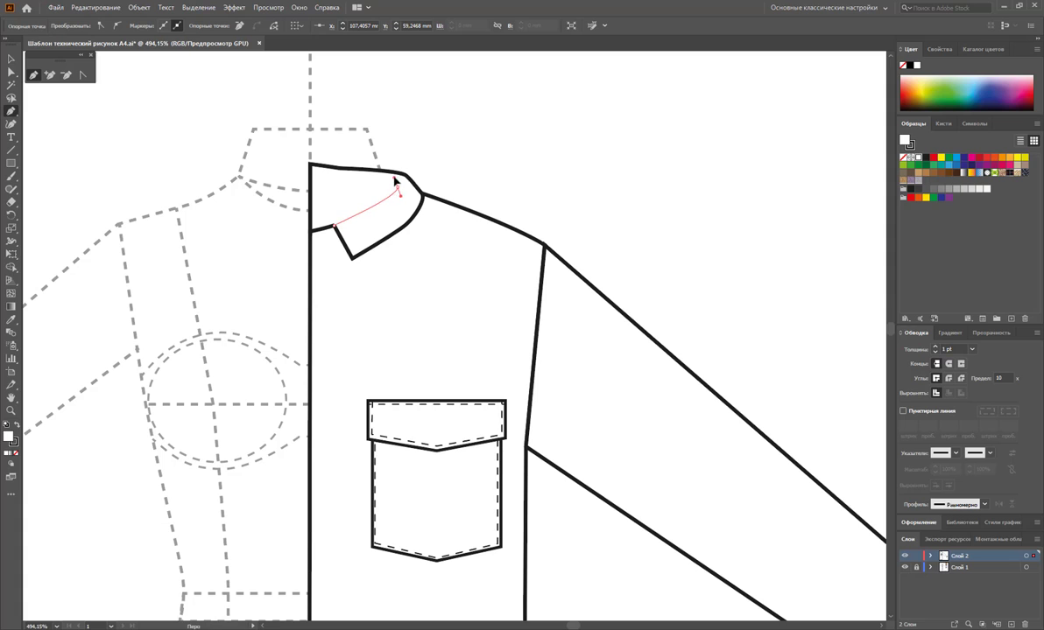
pyautogui.moveTo(395, 181); pyautogui.dragTo(400, 192)
pyautogui.click(339, 166)
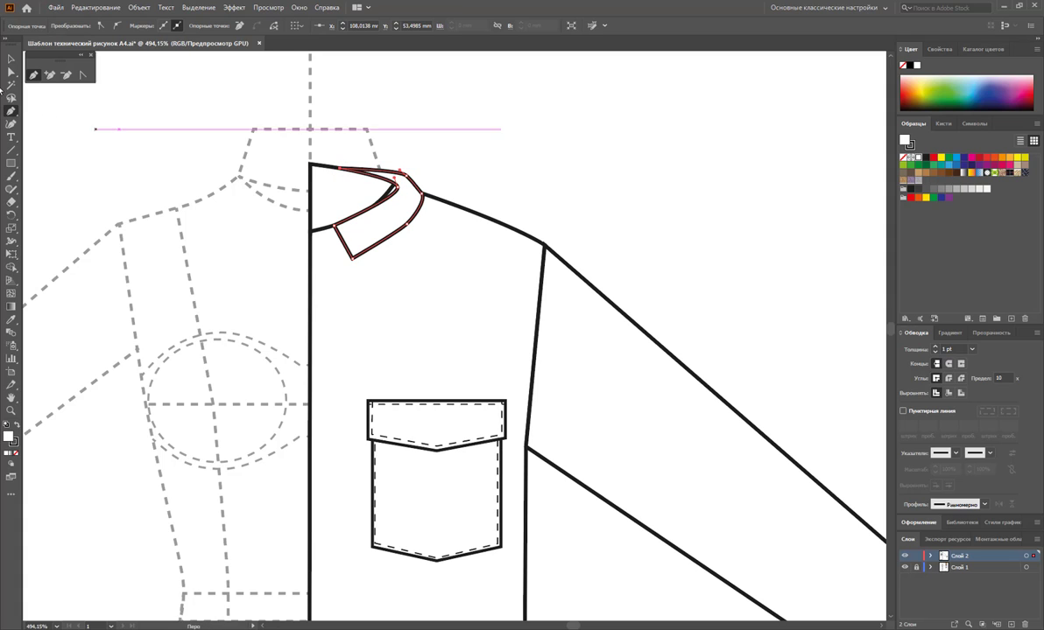
pyautogui.click(11, 73)
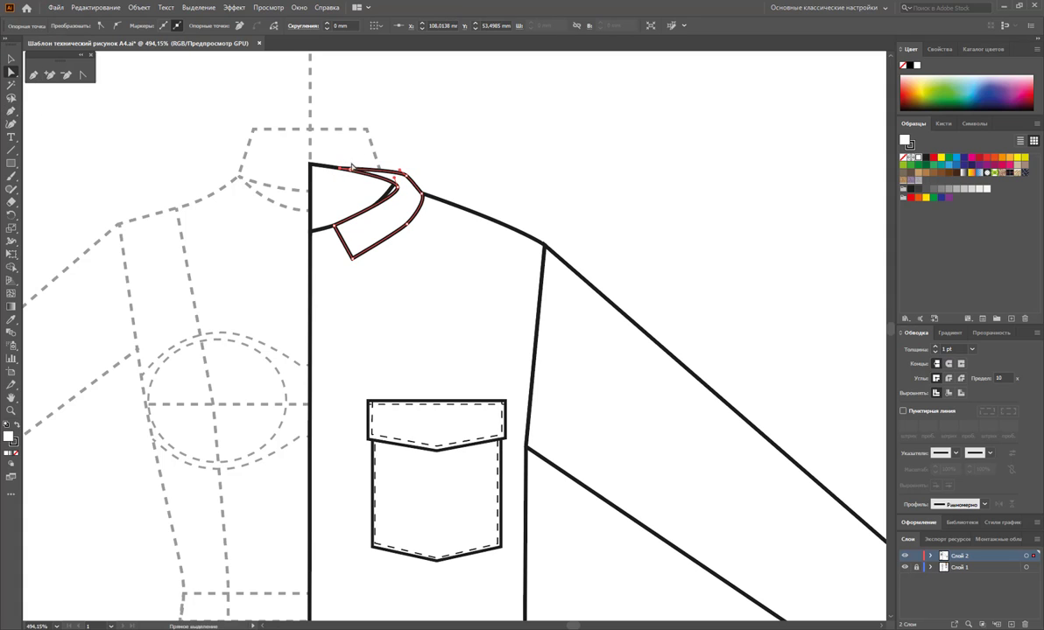
# Drag collar anchors to reshape its top edge, outer tip and lower point.
pyautogui.moveTo(340, 171); pyautogui.dragTo(404, 173)
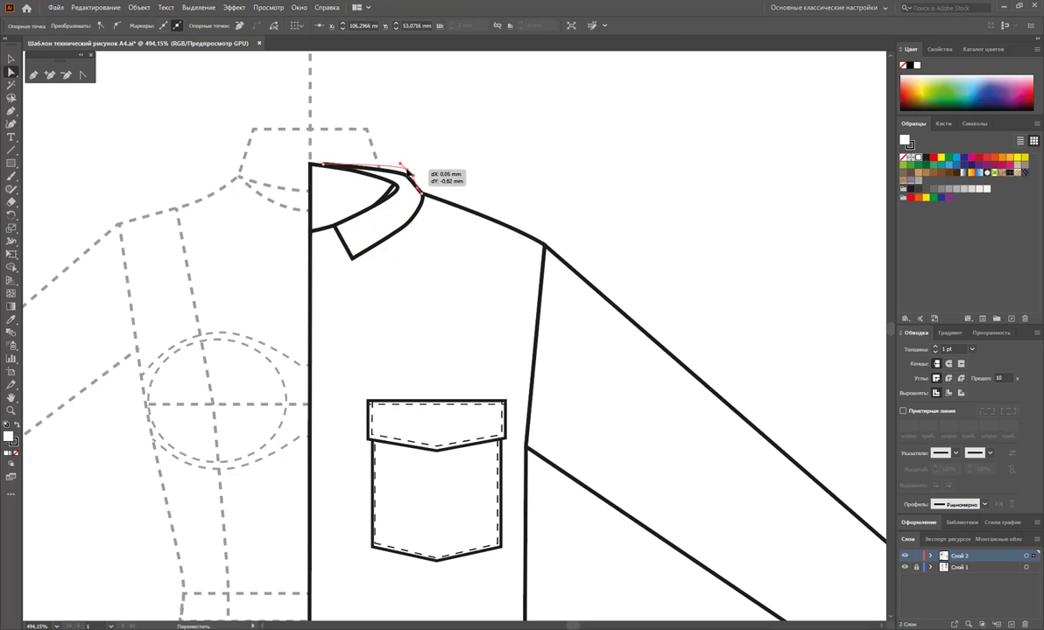
pyautogui.click(425, 197)
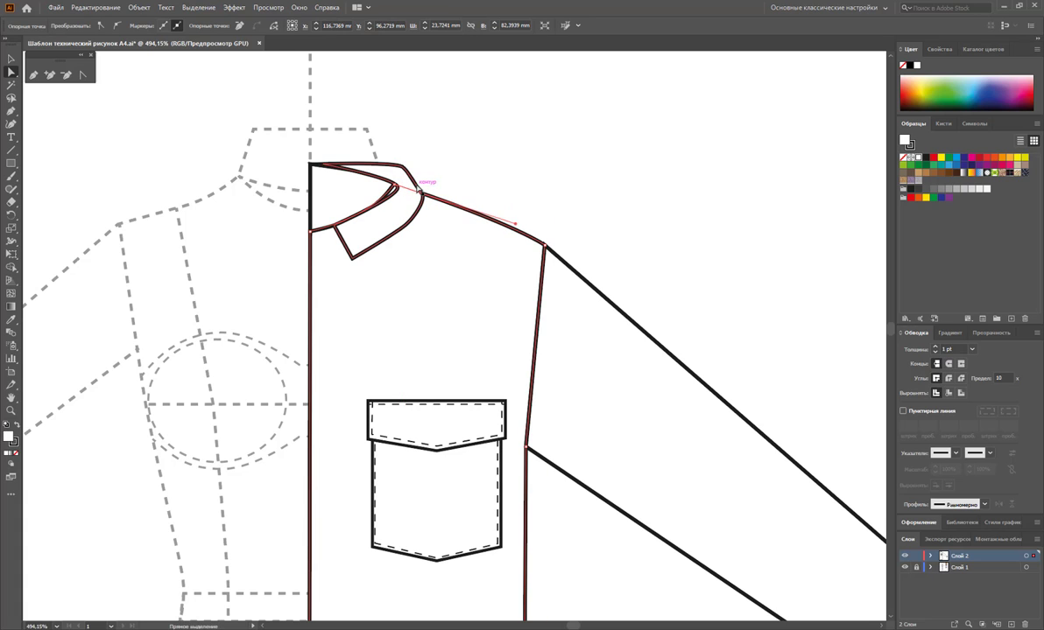
pyautogui.click(424, 198)
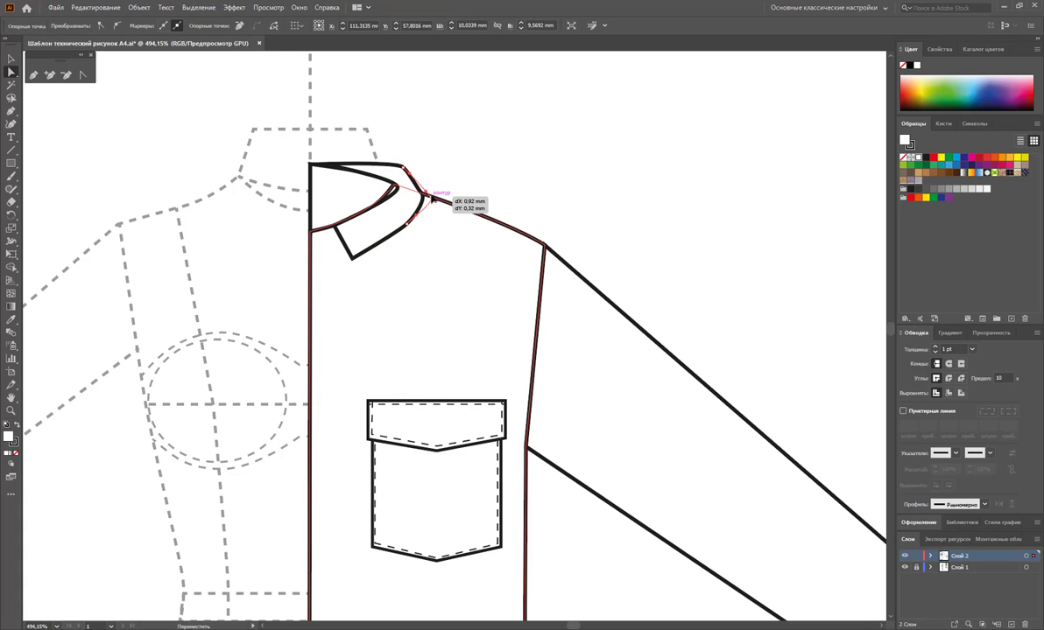
pyautogui.moveTo(424, 198); pyautogui.dragTo(429, 195)
pyautogui.click(400, 194)
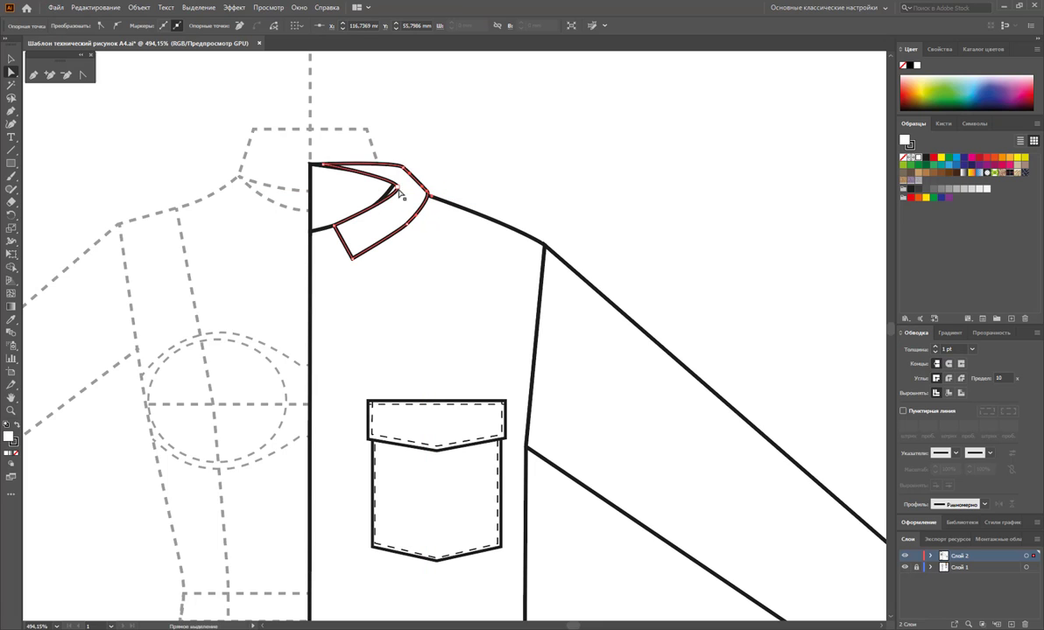
pyautogui.click(397, 187)
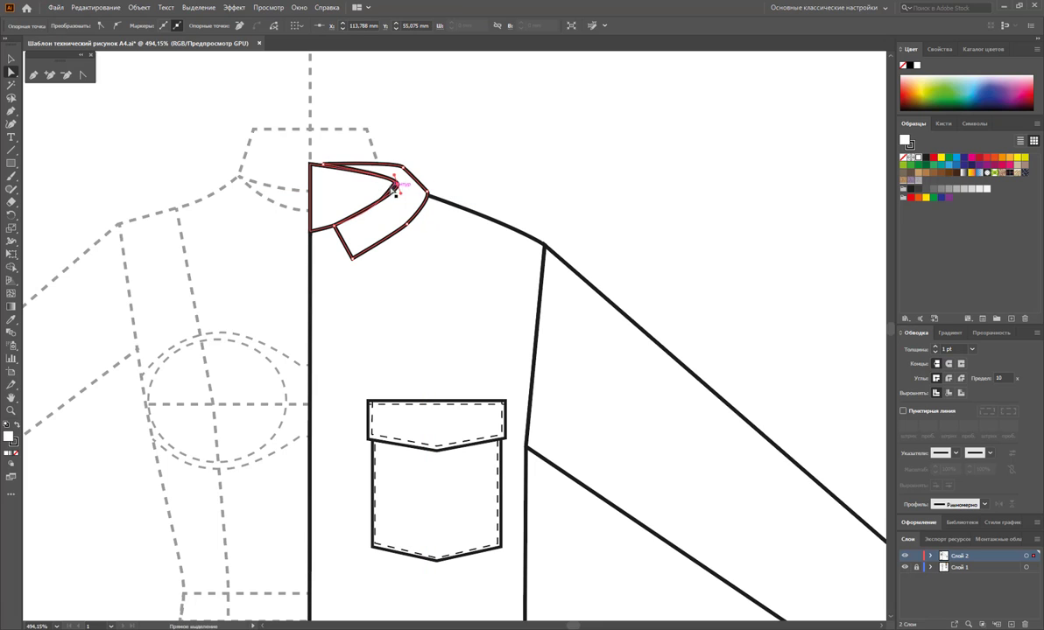
pyautogui.moveTo(399, 189); pyautogui.dragTo(408, 186)
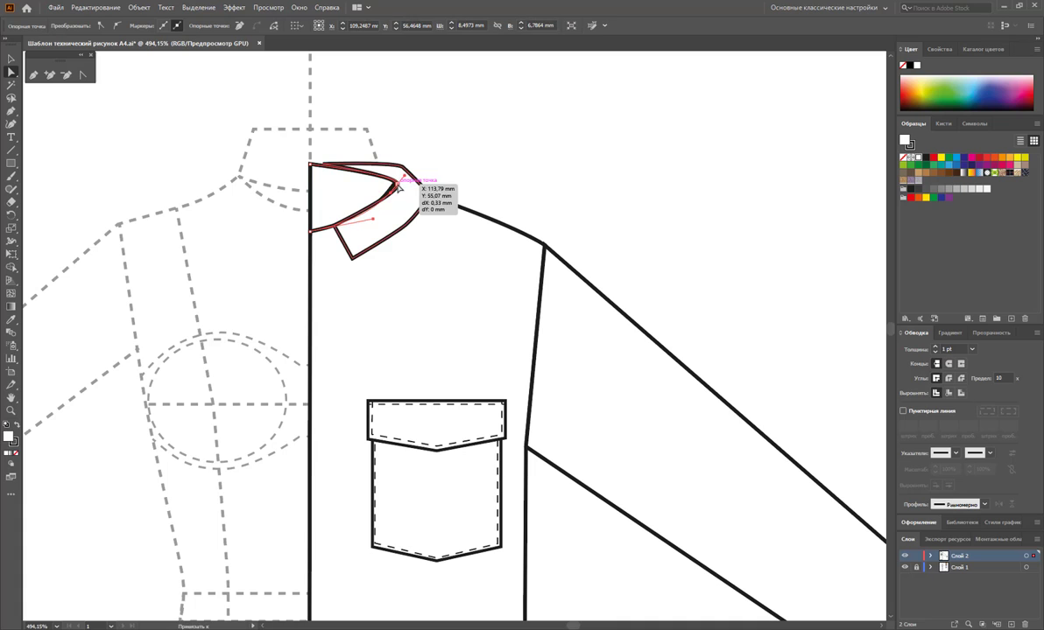
pyautogui.click(477, 171)
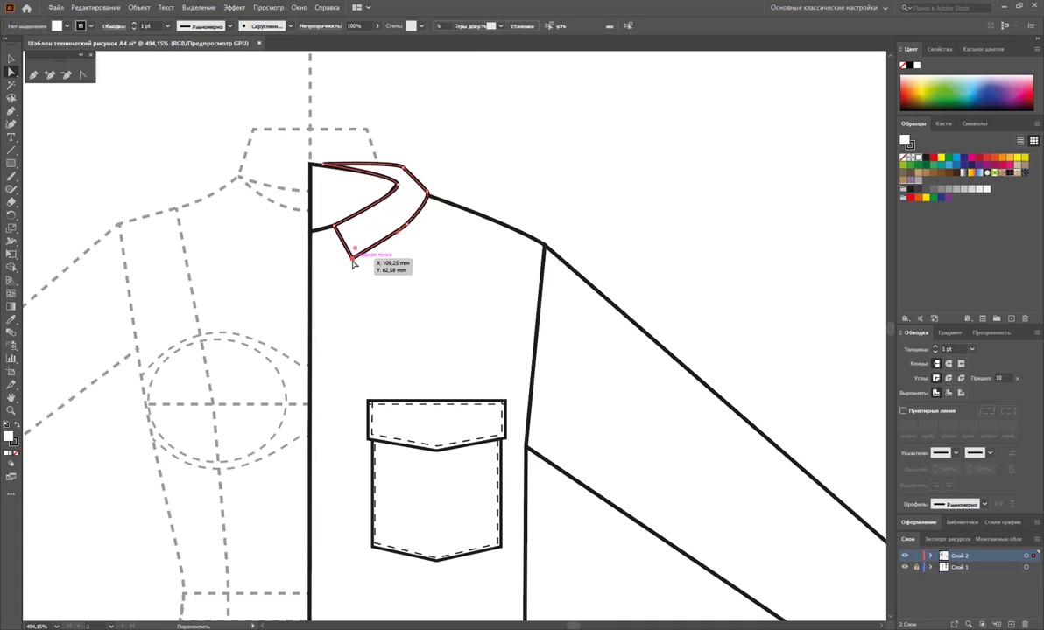
pyautogui.moveTo(354, 262); pyautogui.dragTo(359, 269)
pyautogui.moveTo(410, 226); pyautogui.dragTo(411, 227)
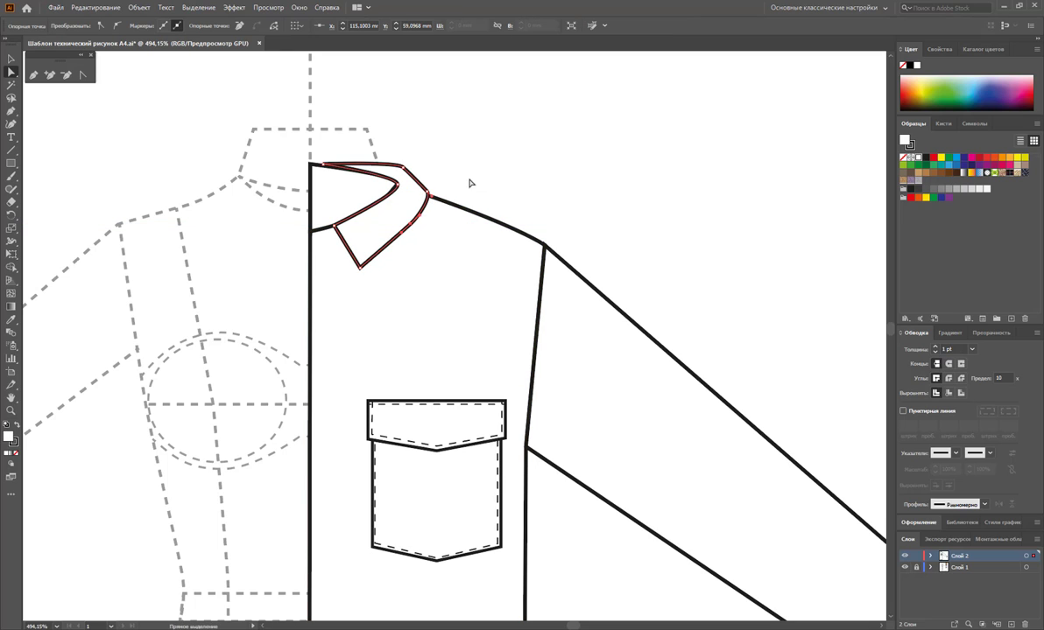
# Nudge the collar corner down-left and bend the inner edge into a smooth curve.
pyautogui.click(333, 228)
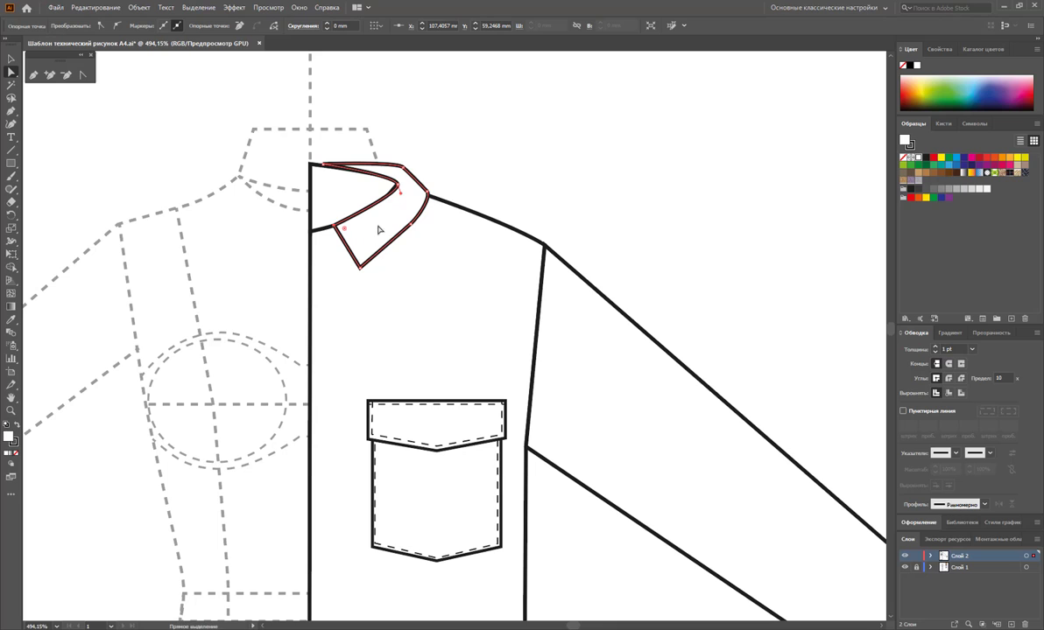
pyautogui.press('Left')
pyautogui.press('Left')
pyautogui.press('Down')
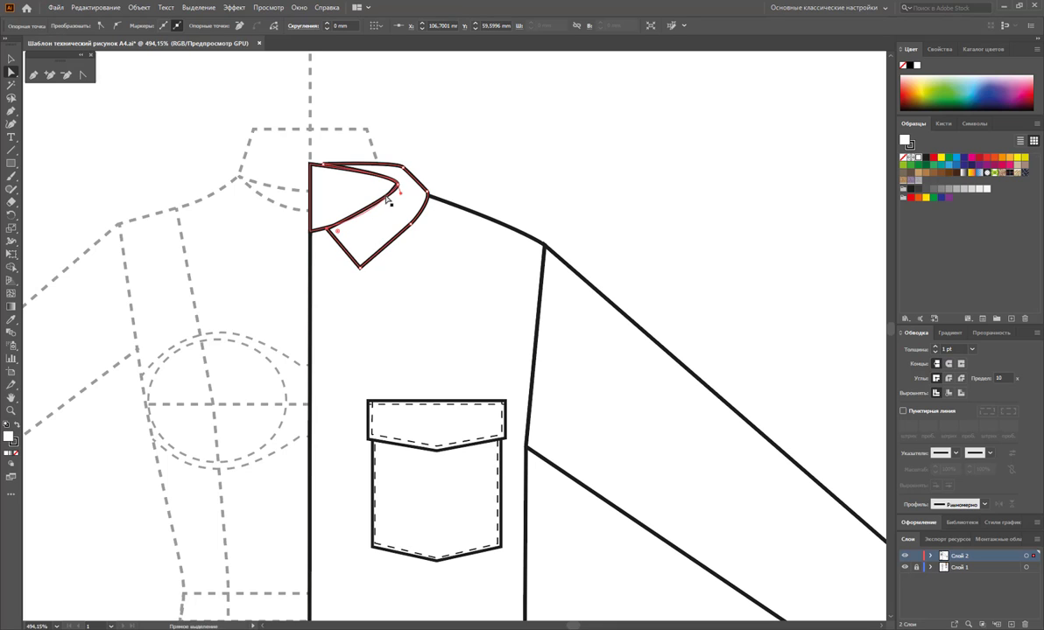
pyautogui.moveTo(388, 201); pyautogui.dragTo(396, 183)
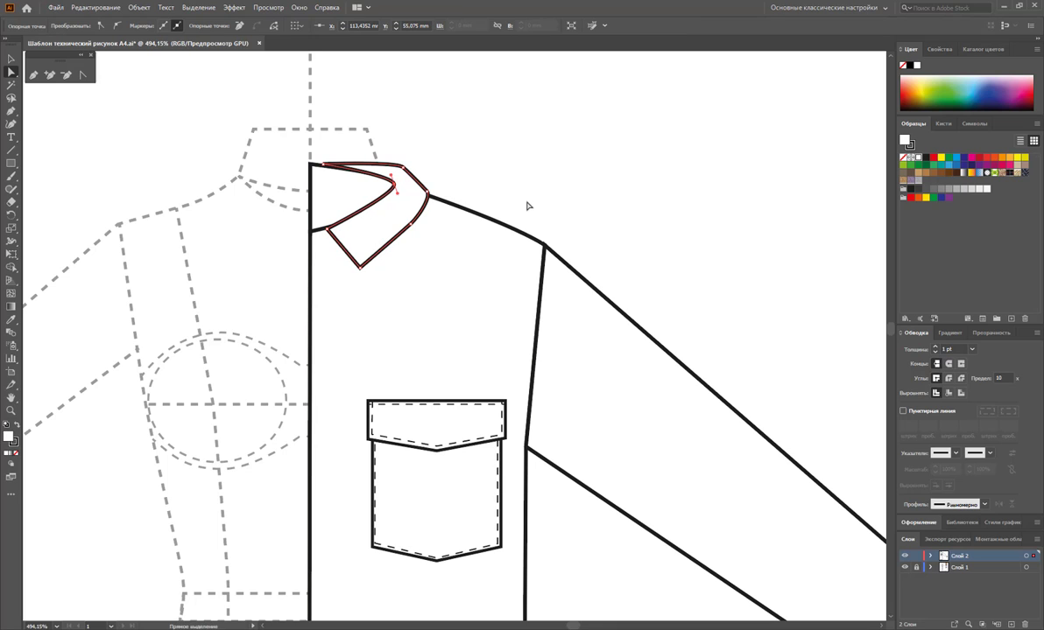
pyautogui.moveTo(325, 169); pyautogui.dragTo(340, 170)
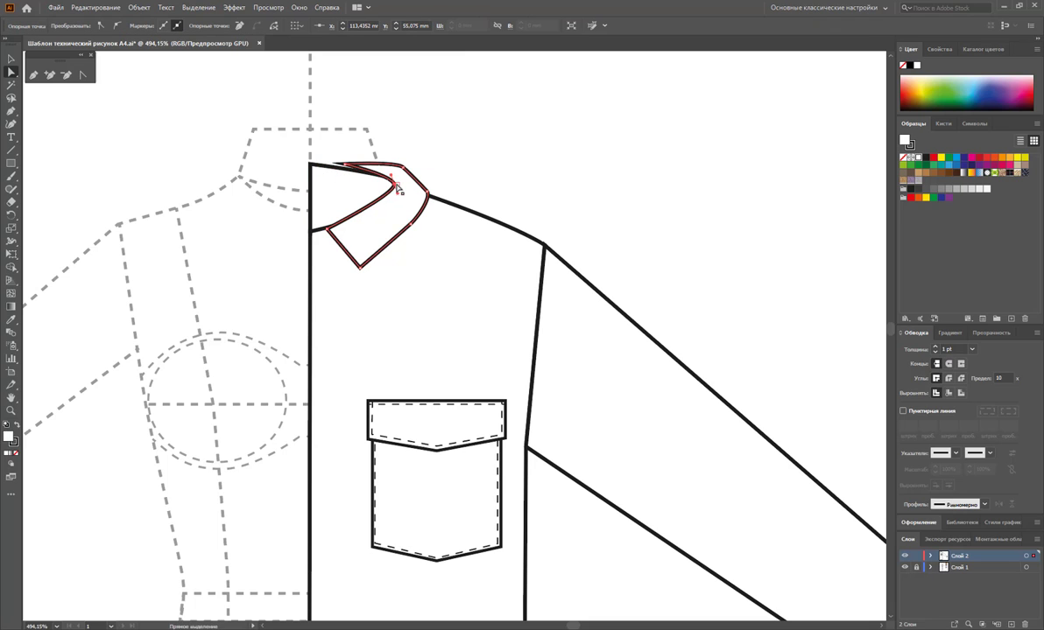
pyautogui.moveTo(393, 178)
pyautogui.mouseDown()
pyautogui.moveTo(404, 178)
pyautogui.moveTo(393, 160)
pyautogui.mouseUp()
pyautogui.click(344, 202)
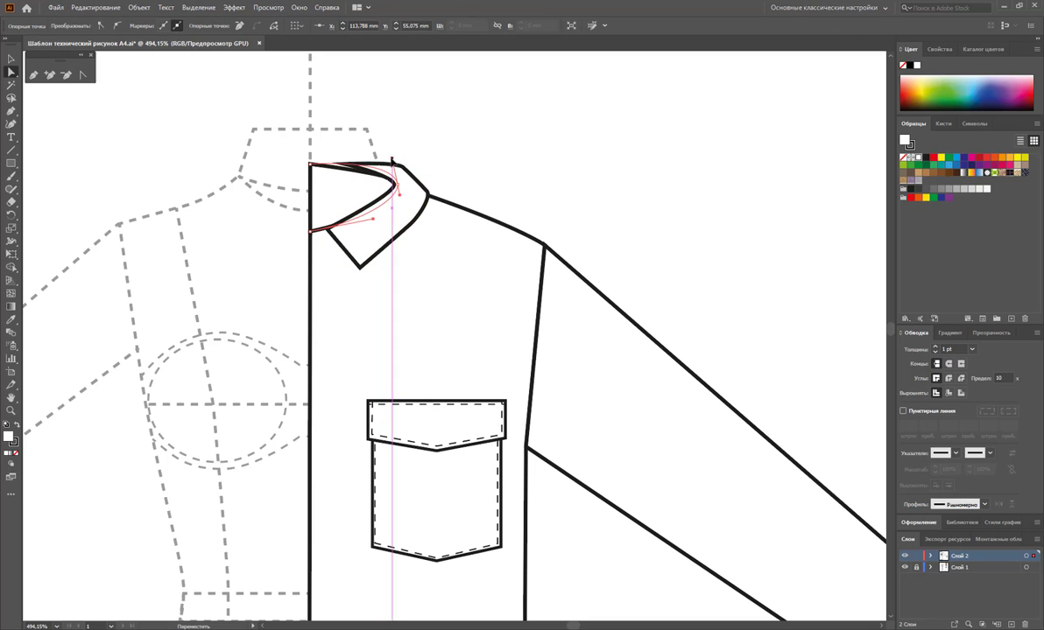
pyautogui.click(475, 175)
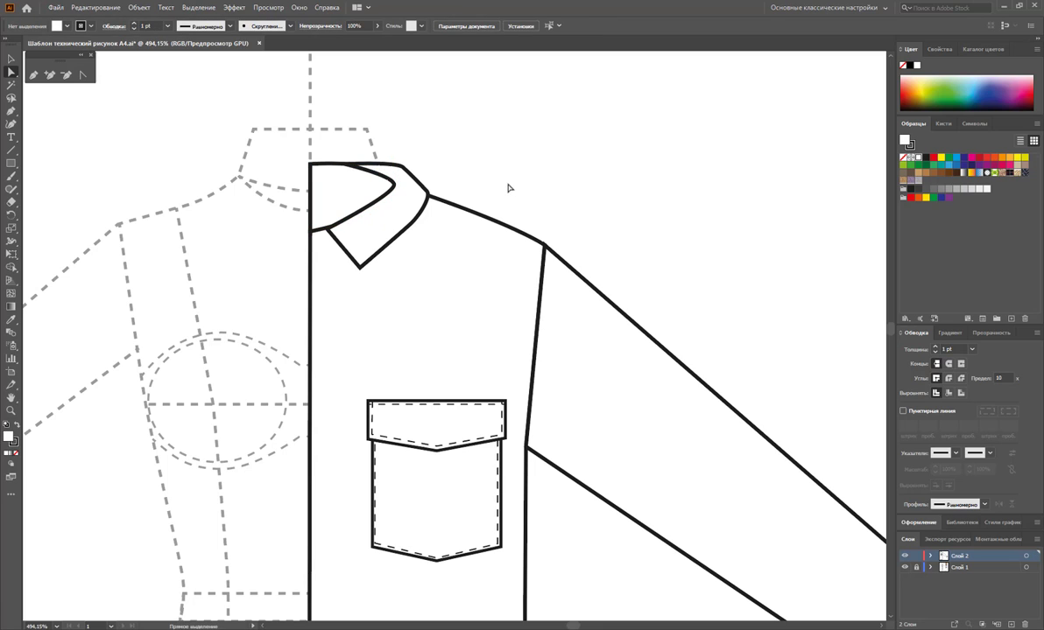
# Close the collar path with a straight segment across its top.
pyautogui.click(33, 75)
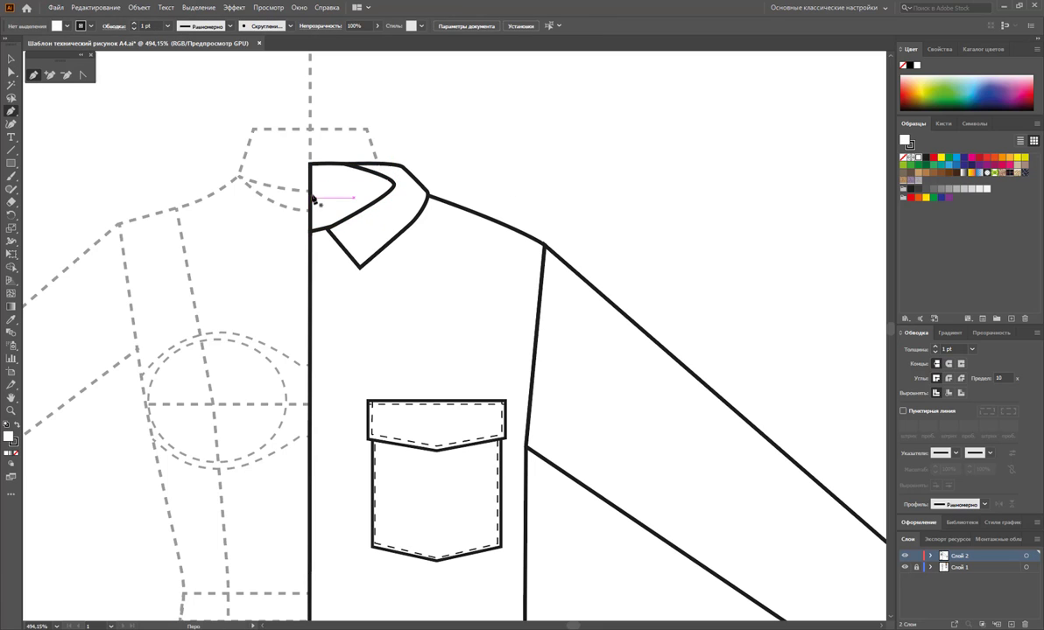
pyautogui.keyDown('ctrl'); pyautogui.click(419, 195); pyautogui.keyUp('ctrl')
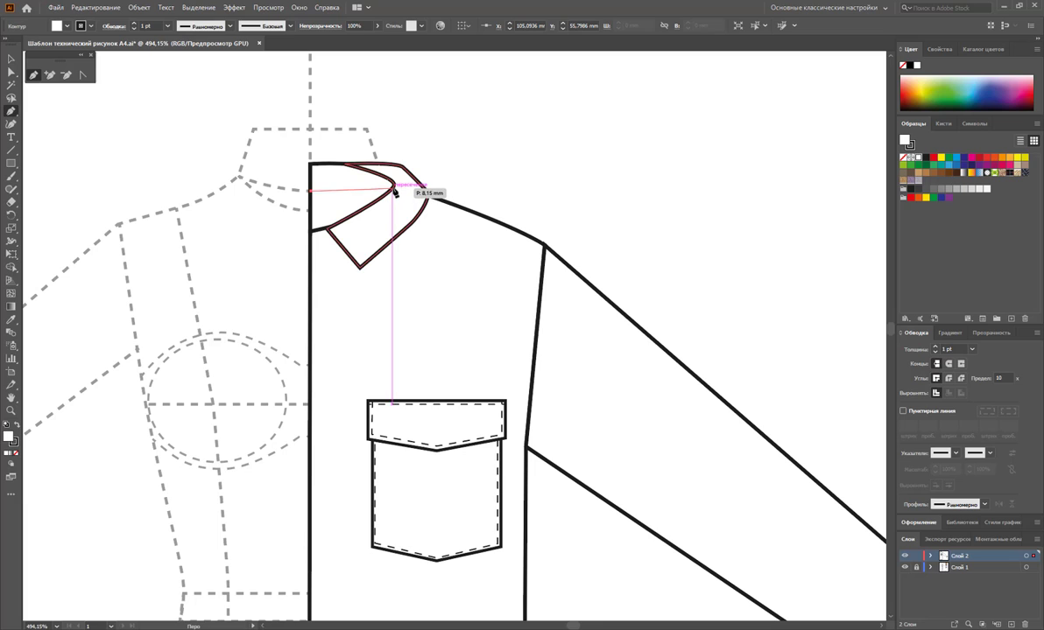
pyautogui.click(395, 187)
pyautogui.keyDown('ctrl'); pyautogui.click(473, 205); pyautogui.keyUp('ctrl')
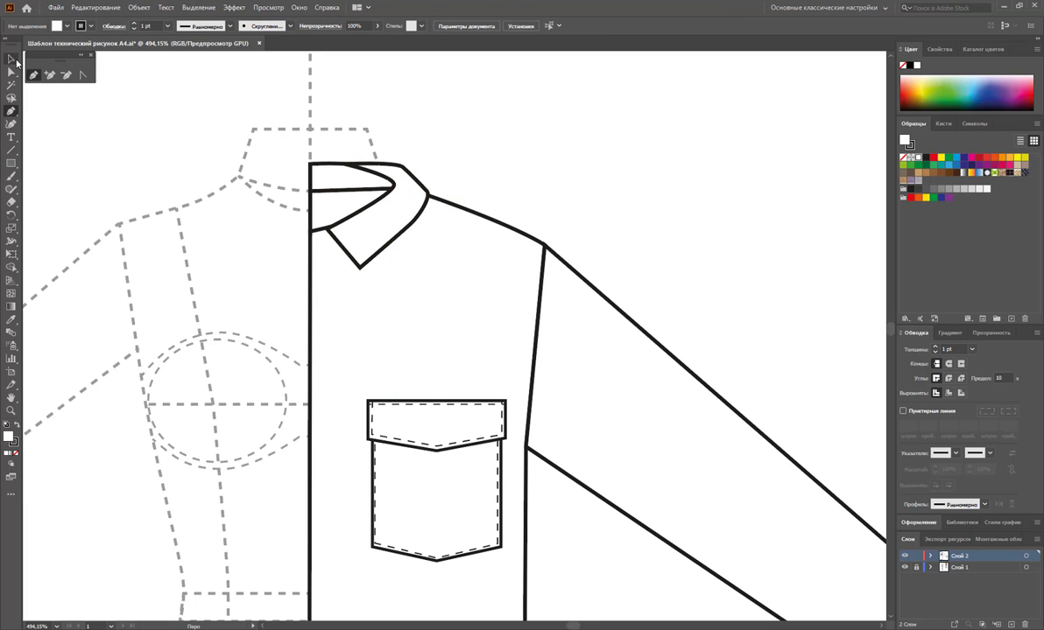
pyautogui.click(11, 58)
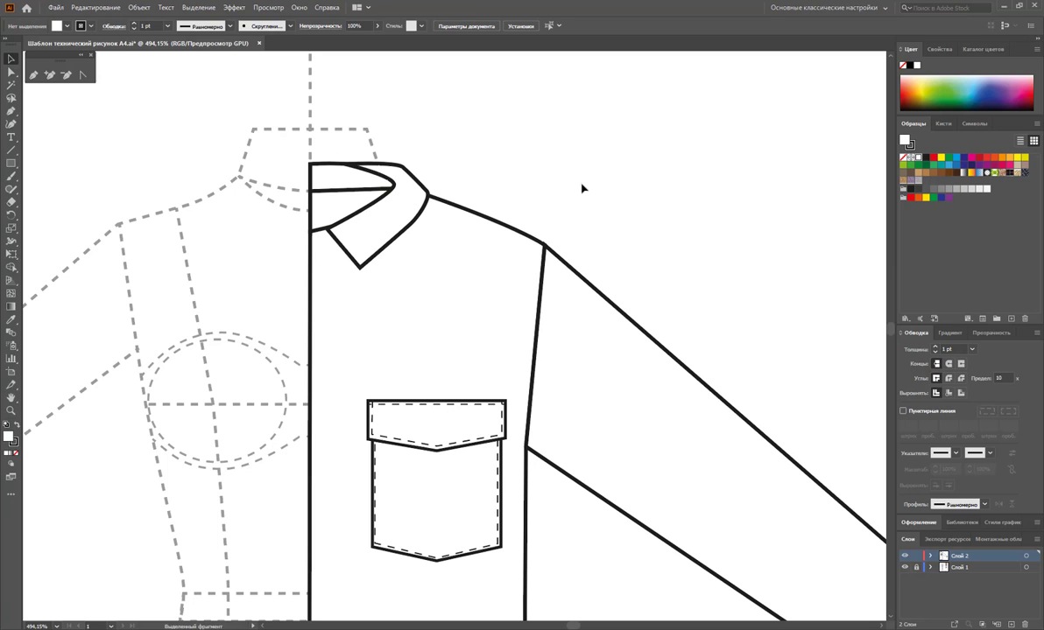
# Pen-draw a curved stitch line inside the collar from centre front to the top corner.
pyautogui.click(33, 75)
pyautogui.click(329, 228)
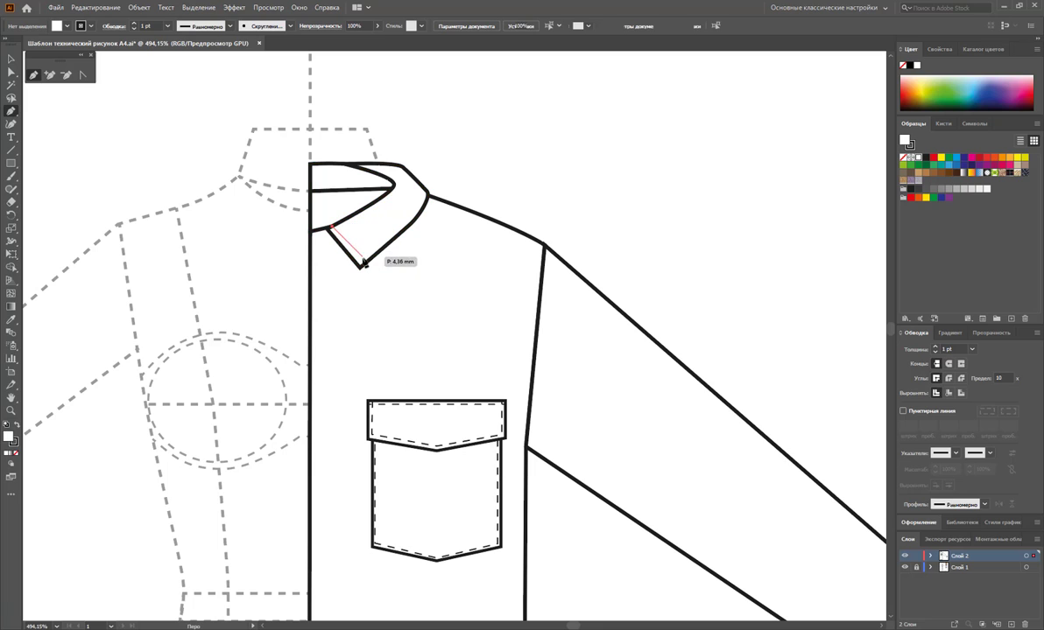
pyautogui.click(360, 264)
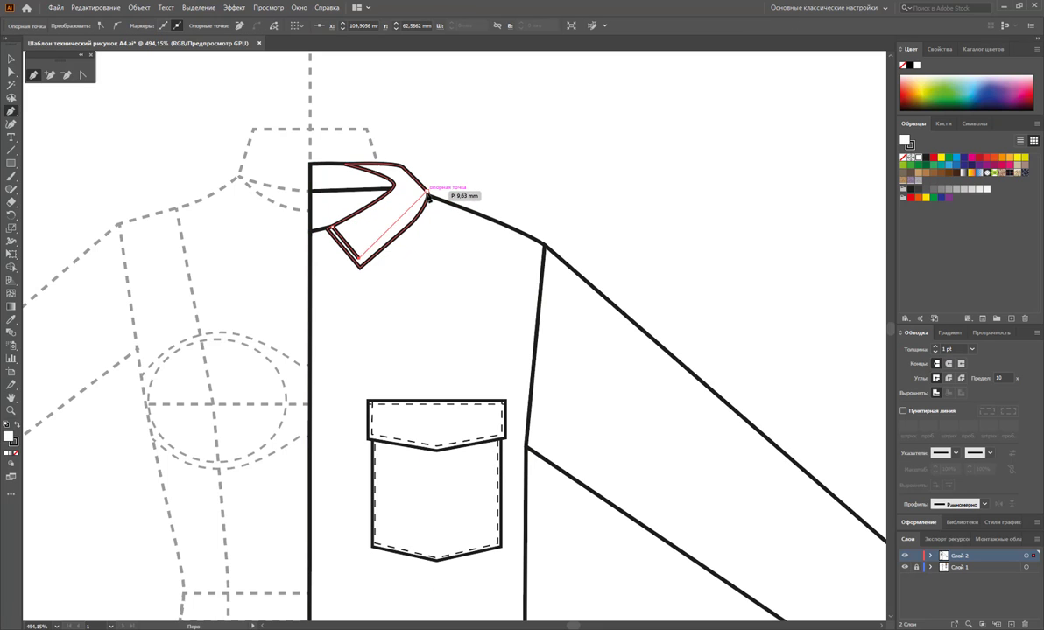
pyautogui.moveTo(429, 192); pyautogui.dragTo(447, 155)
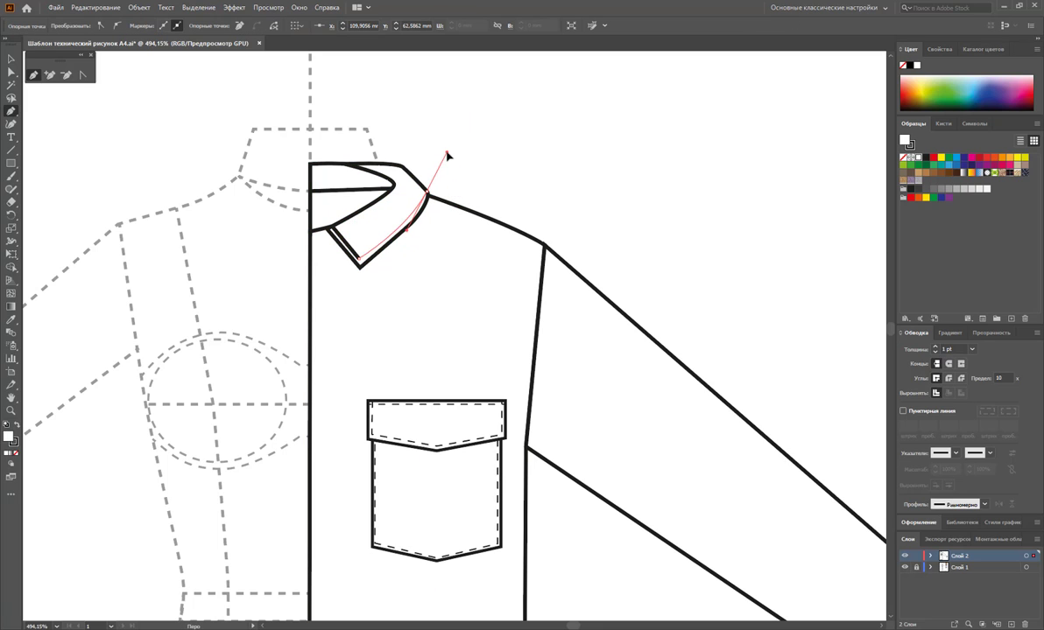
pyautogui.keyDown('ctrl'); pyautogui.click(511, 197); pyautogui.keyUp('ctrl')
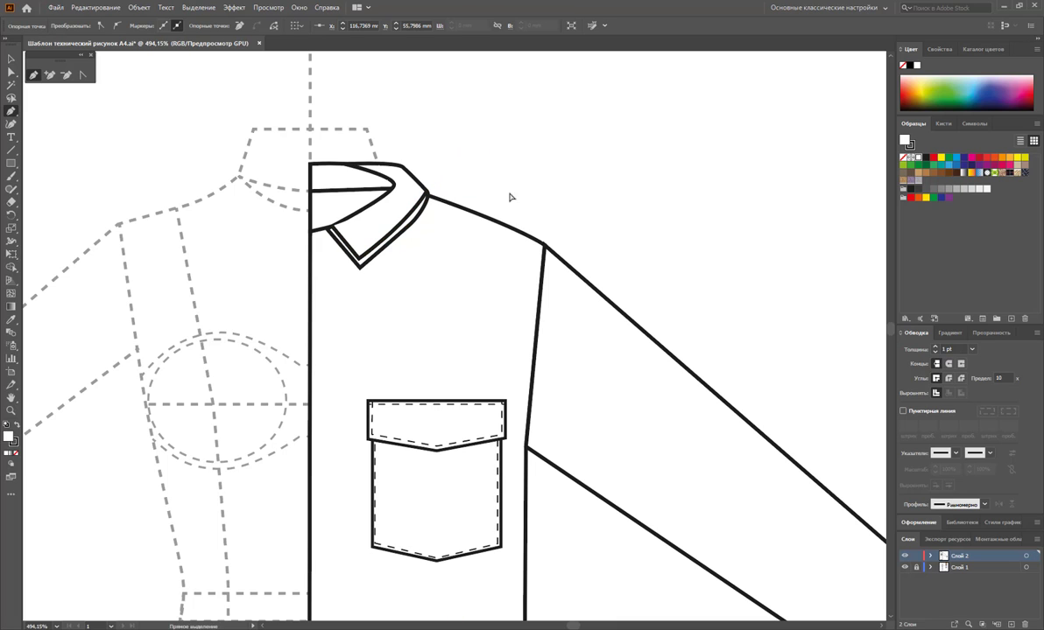
pyautogui.press('v')
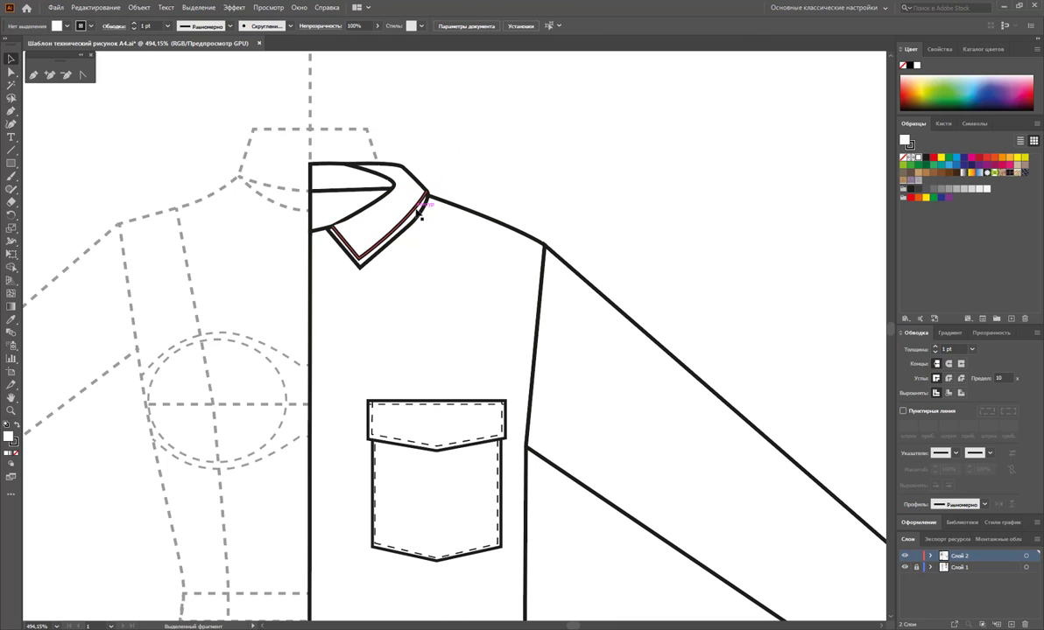
pyautogui.click(421, 215)
# Eyedropper the pocket's dashed stitching onto the collar line and zoom out to the whole shirt.
pyautogui.click(12, 319)
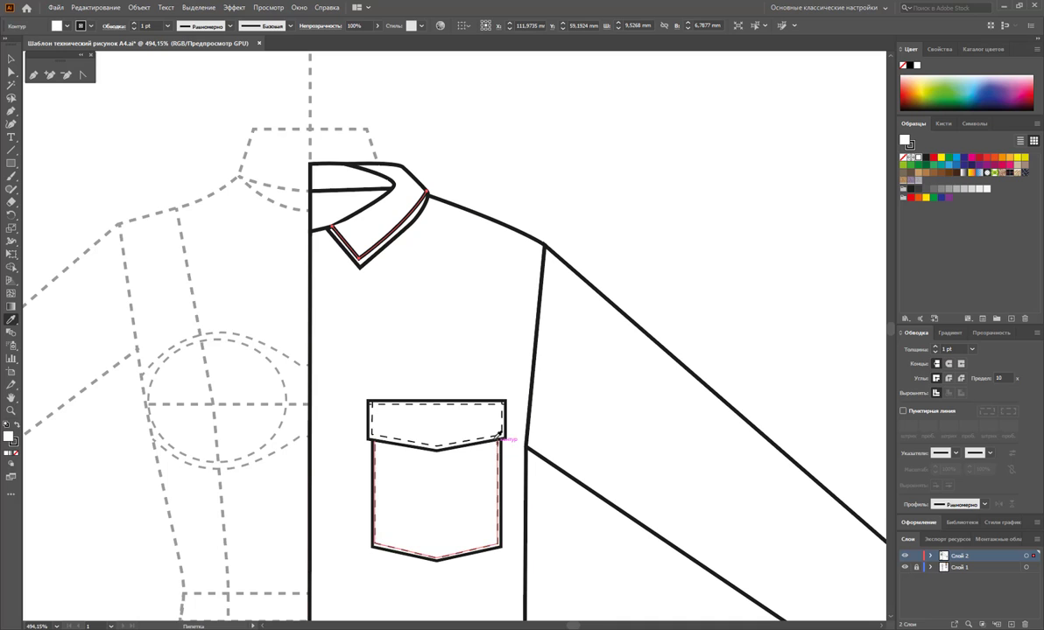
pyautogui.click(498, 436)
pyautogui.click(11, 58)
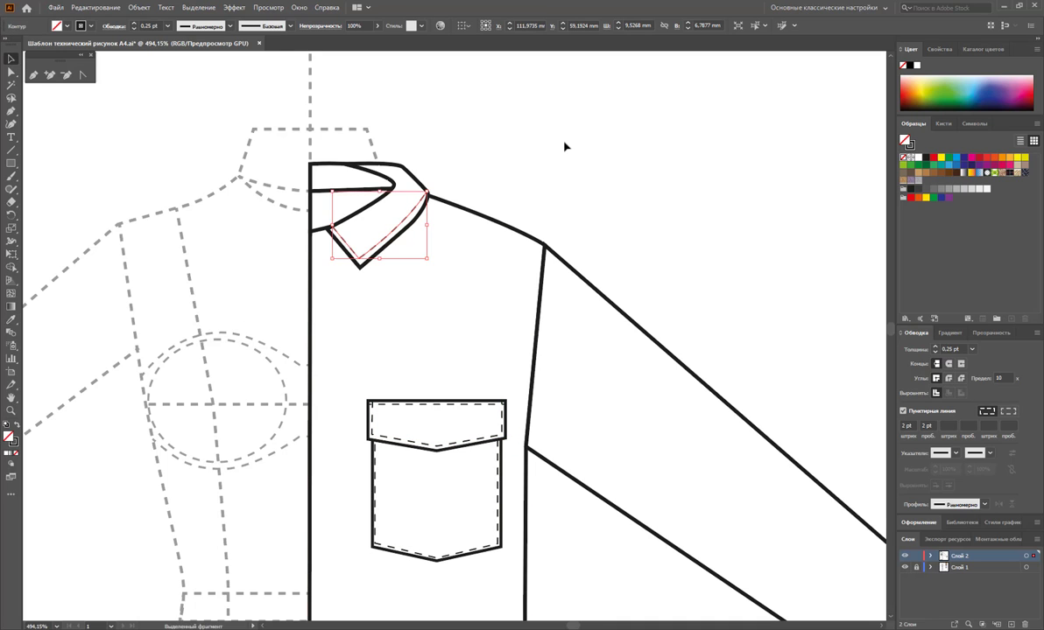
pyautogui.press('z')
pyautogui.keyDown('alt'); pyautogui.click(422, 345); pyautogui.keyUp('alt')
pyautogui.keyDown('alt'); pyautogui.click(504, 430); pyautogui.keyUp('alt')
pyautogui.keyDown('alt'); pyautogui.click(455, 400); pyautogui.keyUp('alt')
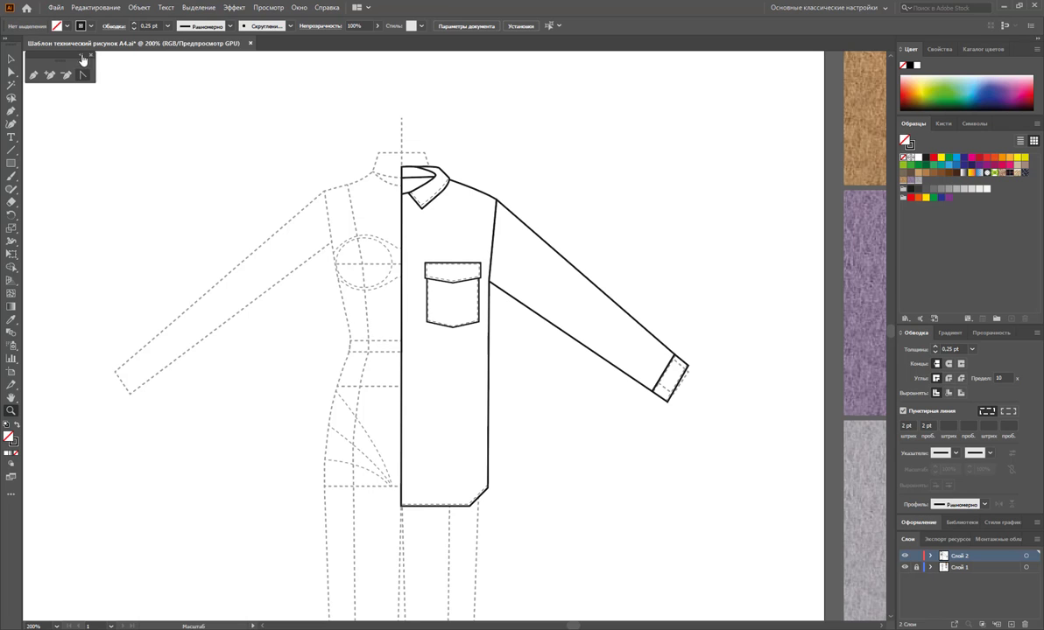
# Reflect a copy of the whole shirt half across the centre line into the left half.
pyautogui.click(11, 59)
pyautogui.moveTo(310, 99); pyautogui.dragTo(722, 559)
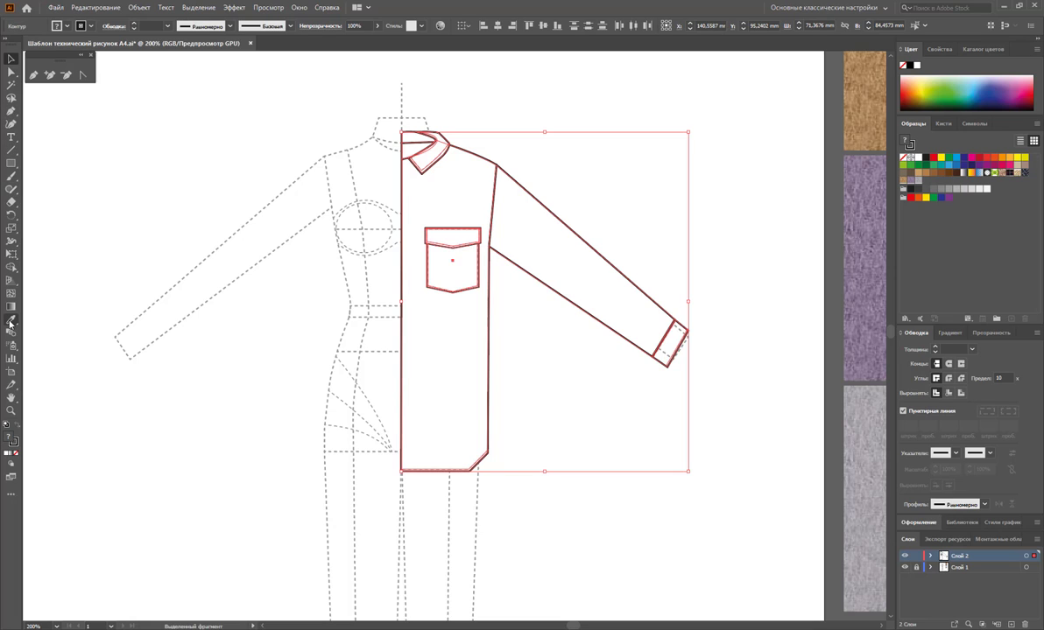
pyautogui.moveTo(10, 215); pyautogui.dragTo(66, 229)
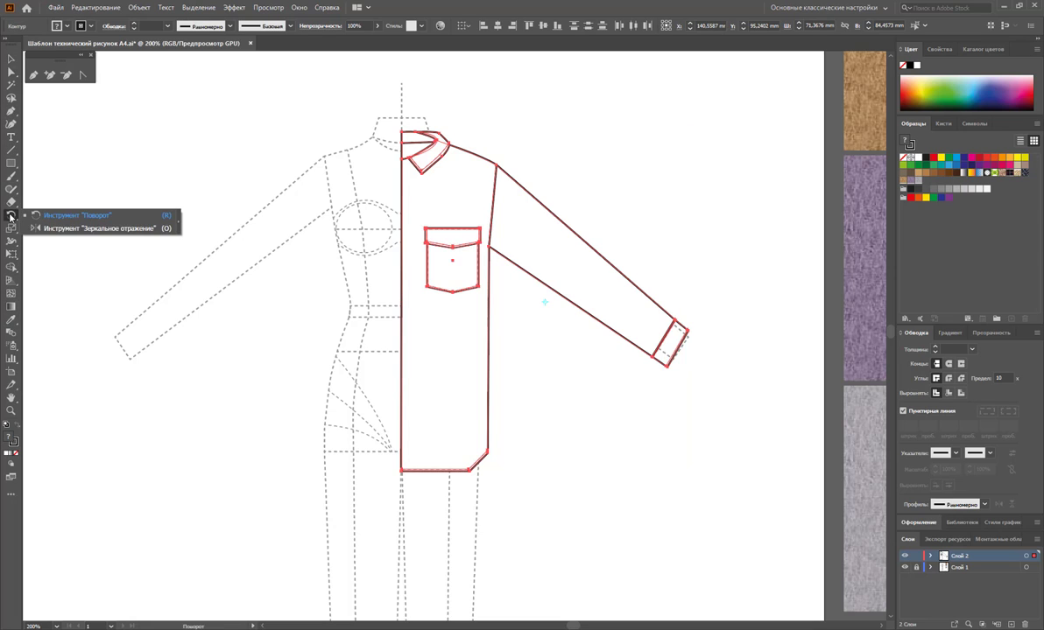
pyautogui.click(66, 229)
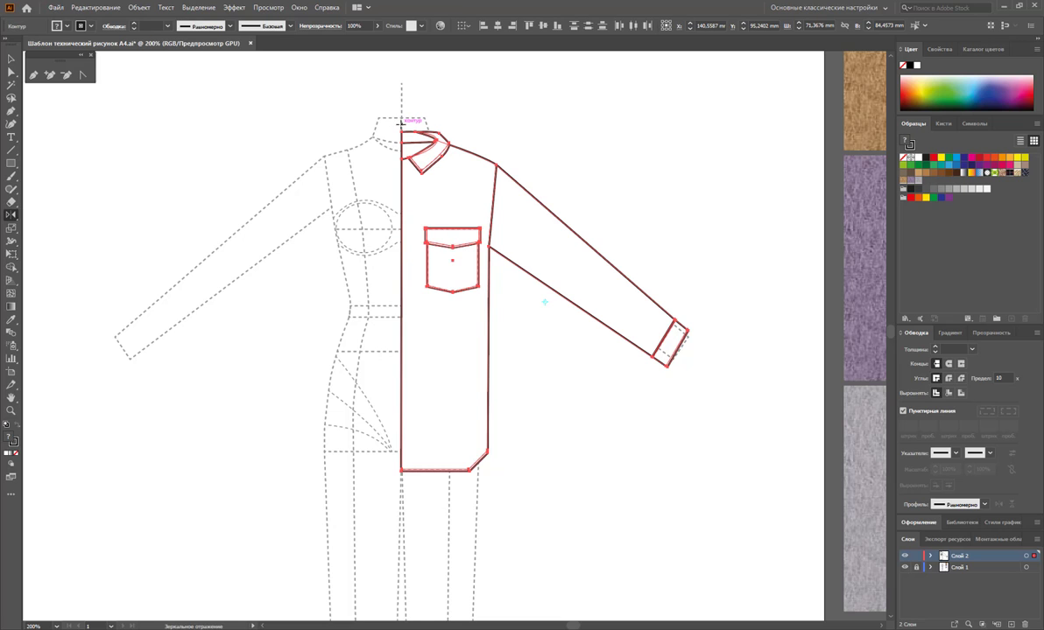
pyautogui.moveTo(416, 136); pyautogui.dragTo(194, 221)
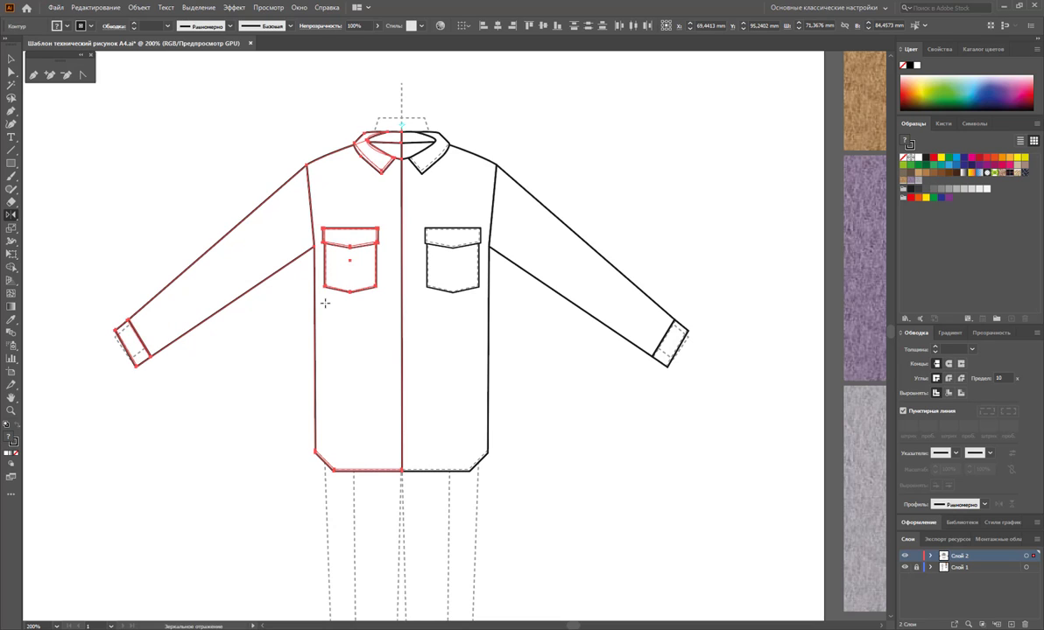
pyautogui.press('Right')
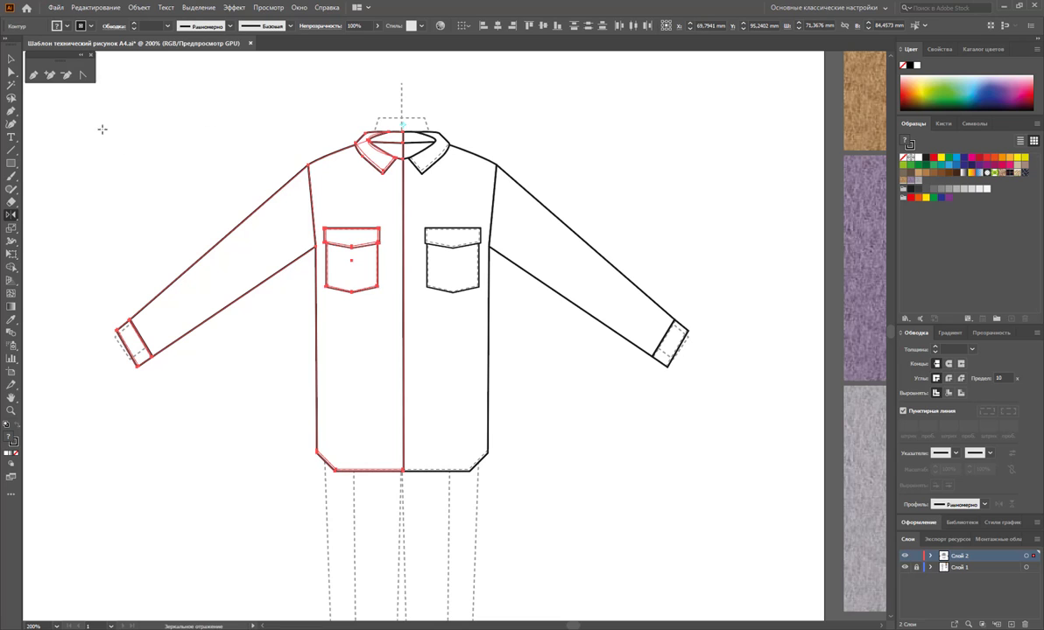
pyautogui.click(11, 58)
pyautogui.click(203, 135)
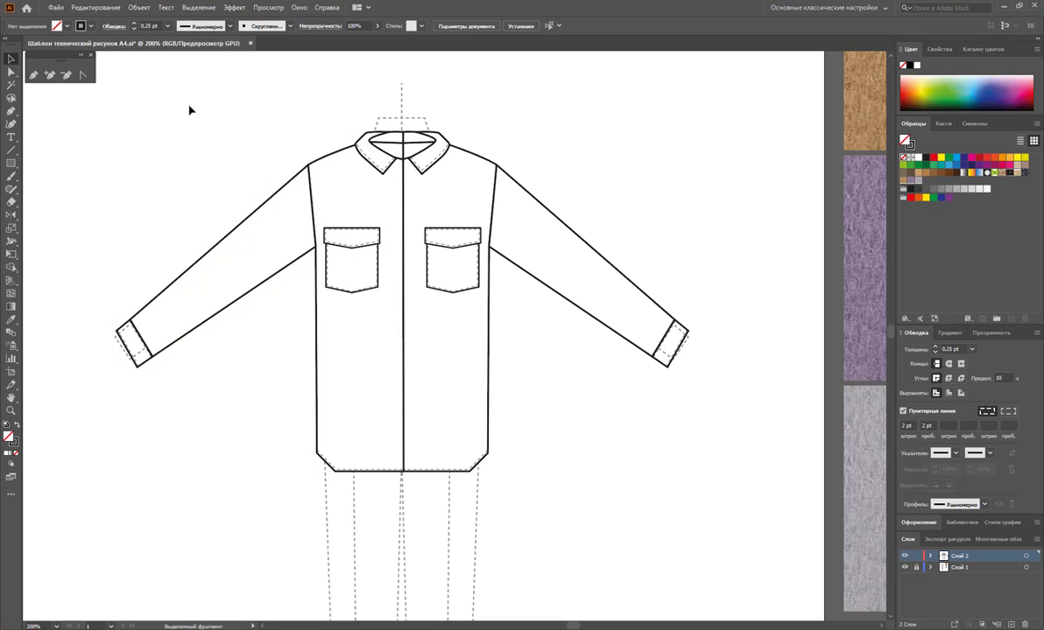
# Select both neckline band pieces and unite them into one shape with Pathfinder.
pyautogui.click(10, 72)
pyautogui.click(416, 138)
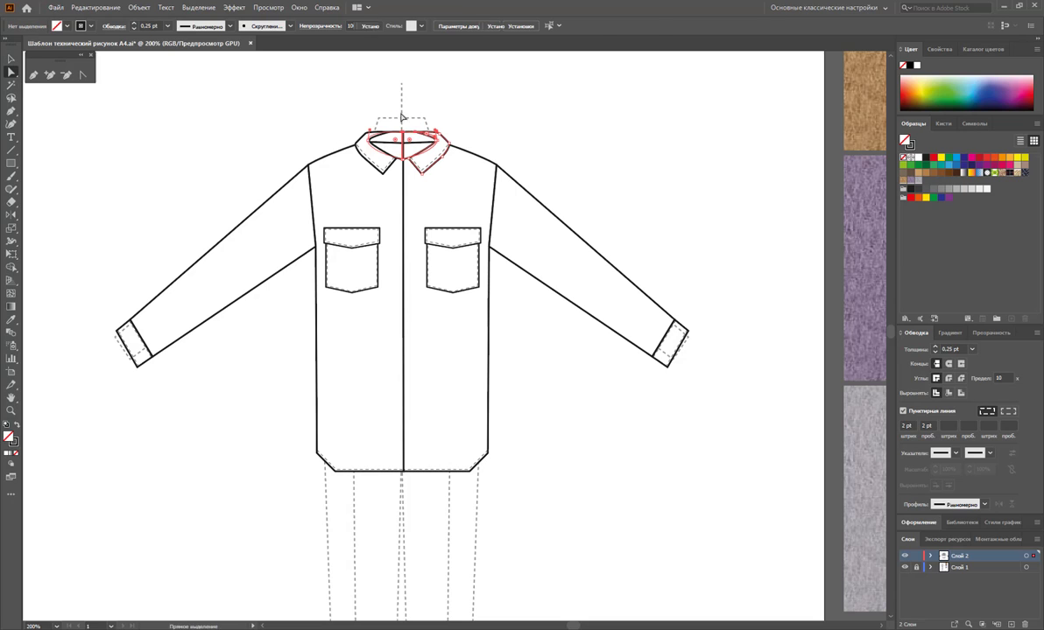
pyautogui.click(385, 121)
pyautogui.click(426, 138)
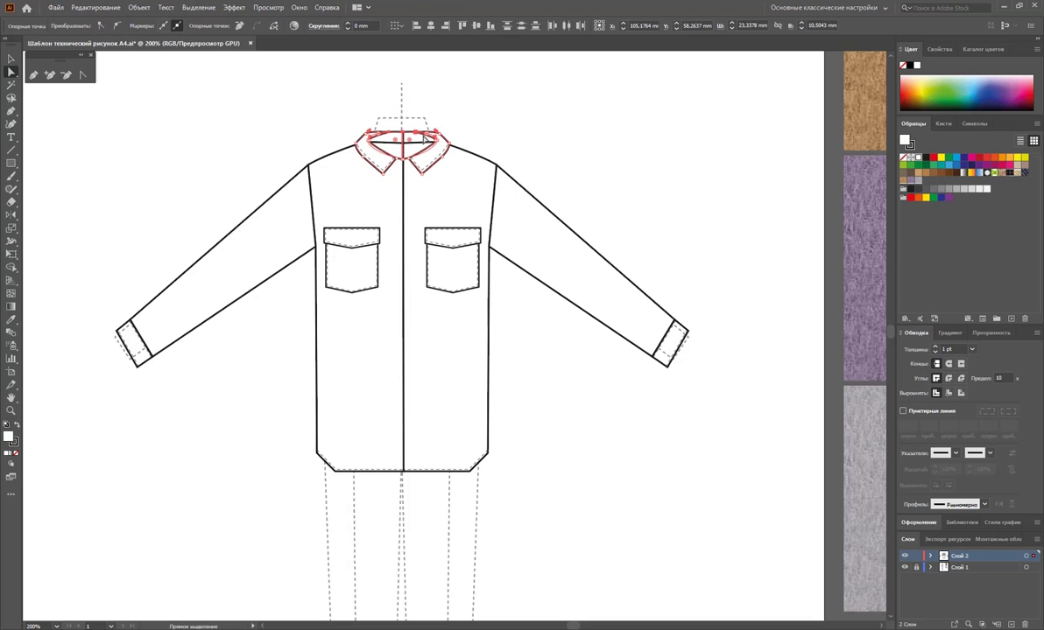
pyautogui.click(501, 140)
pyautogui.click(381, 149)
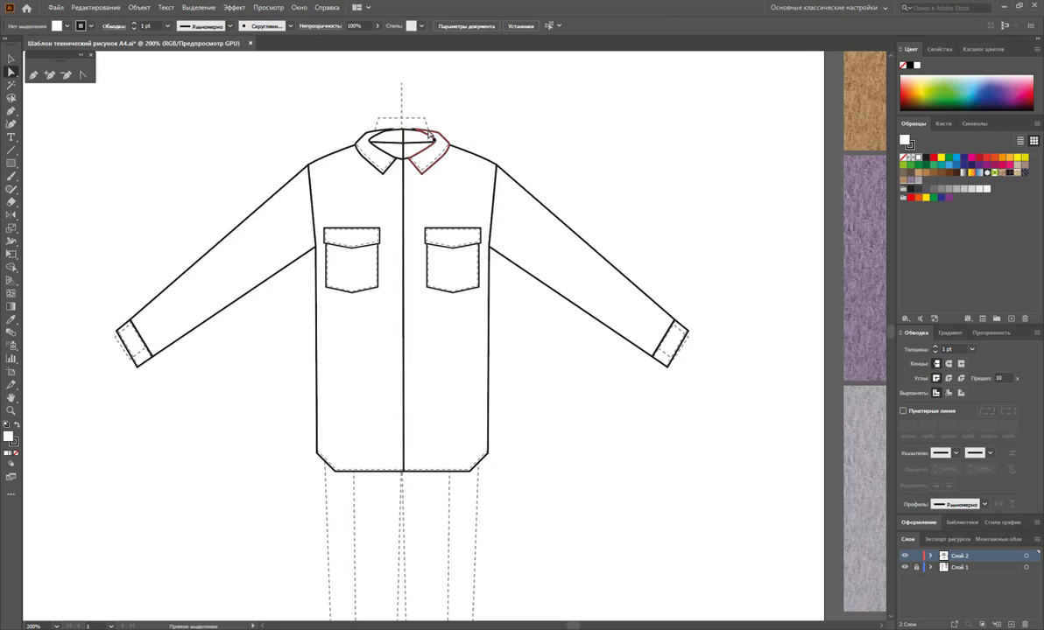
pyautogui.keyDown('shift'); pyautogui.click(359, 133); pyautogui.keyUp('shift')
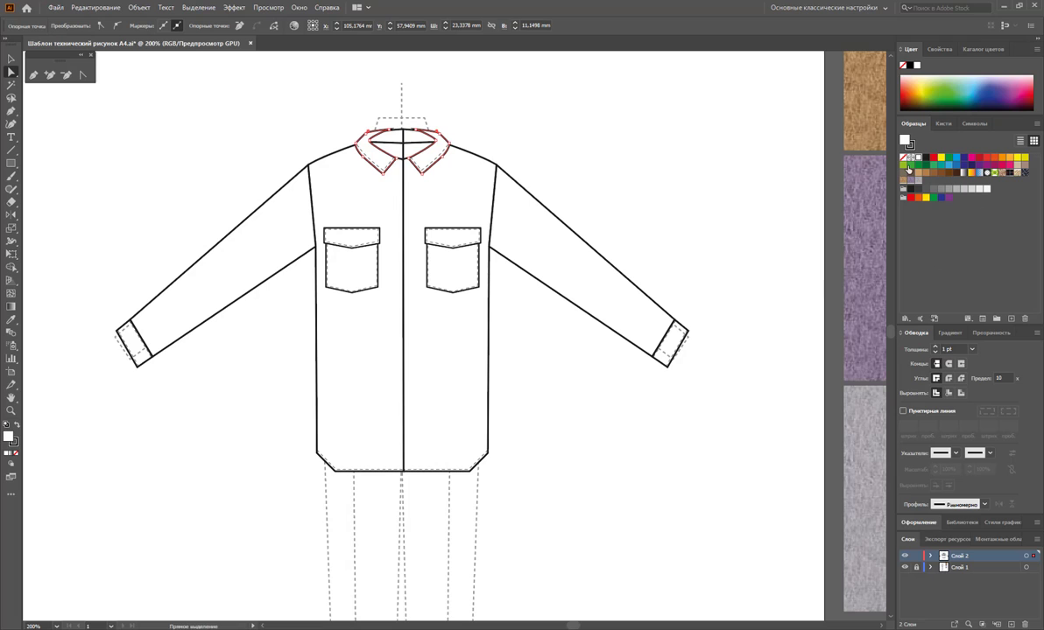
pyautogui.click(649, 170)
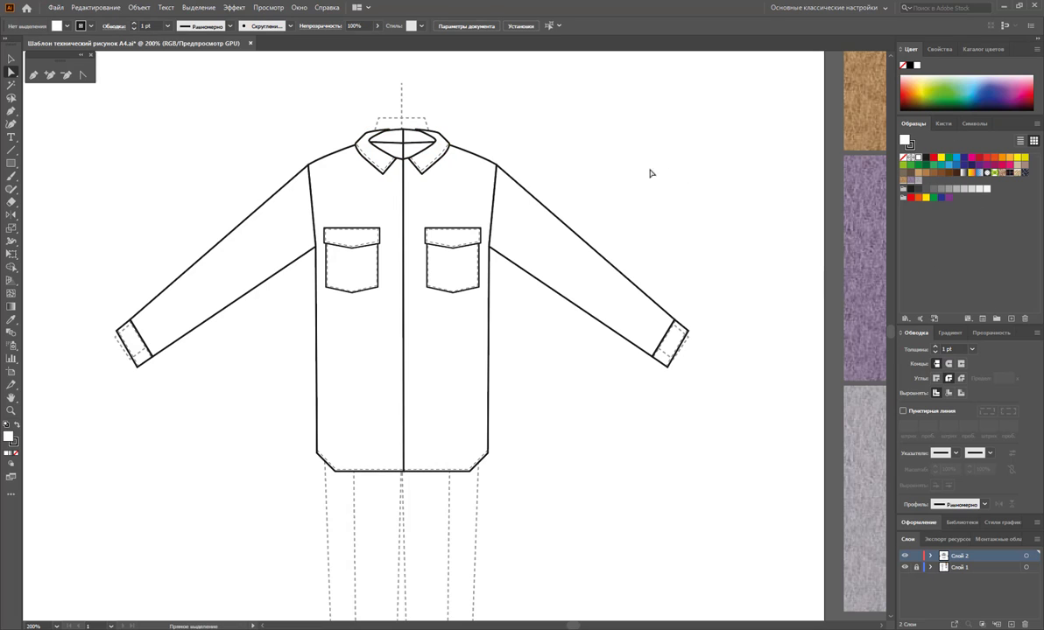
pyautogui.click(405, 134)
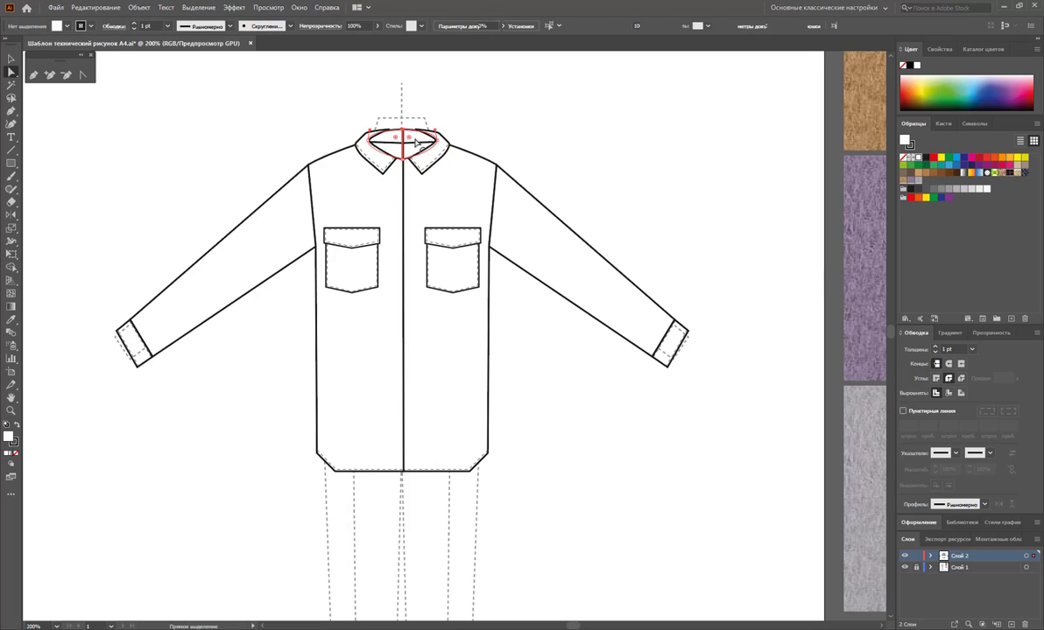
pyautogui.click(303, 9)
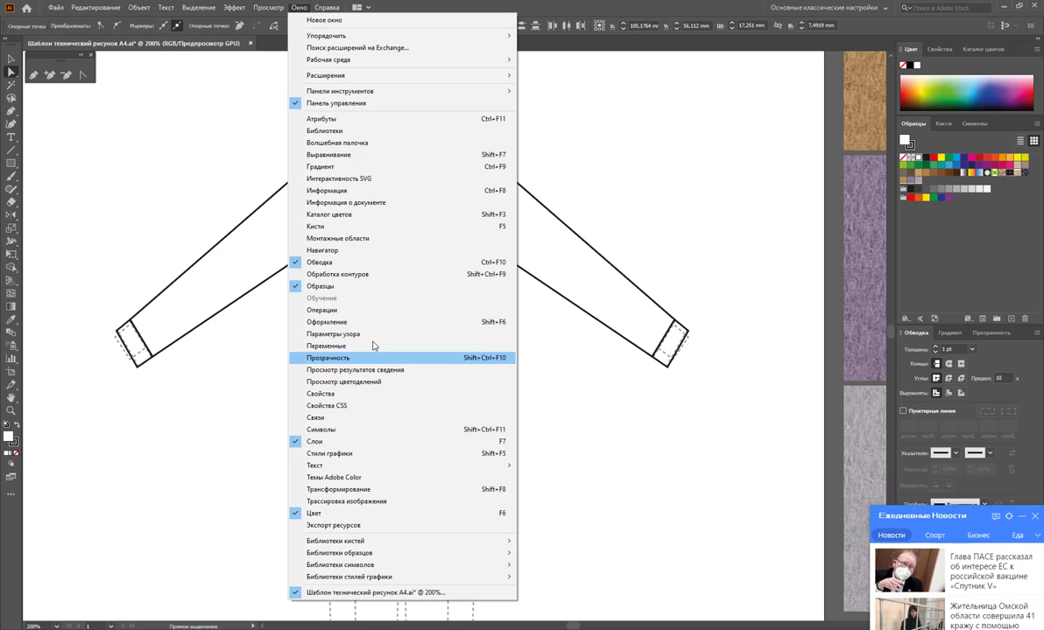
pyautogui.click(373, 274)
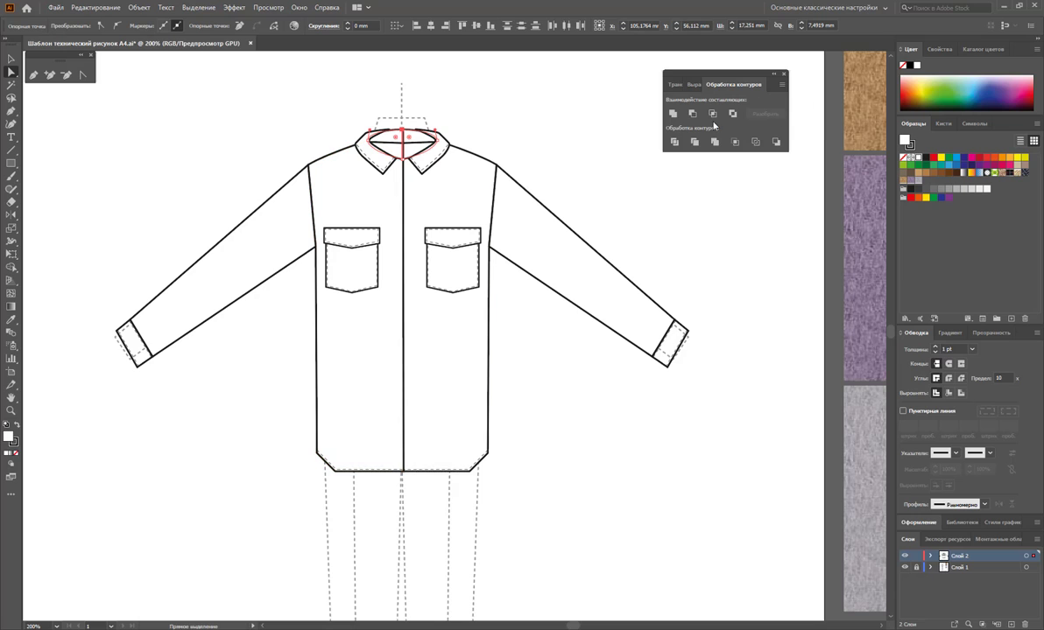
pyautogui.click(672, 114)
# Send the merged neckline band backward so the collar overlaps it.
pyautogui.click(525, 123)
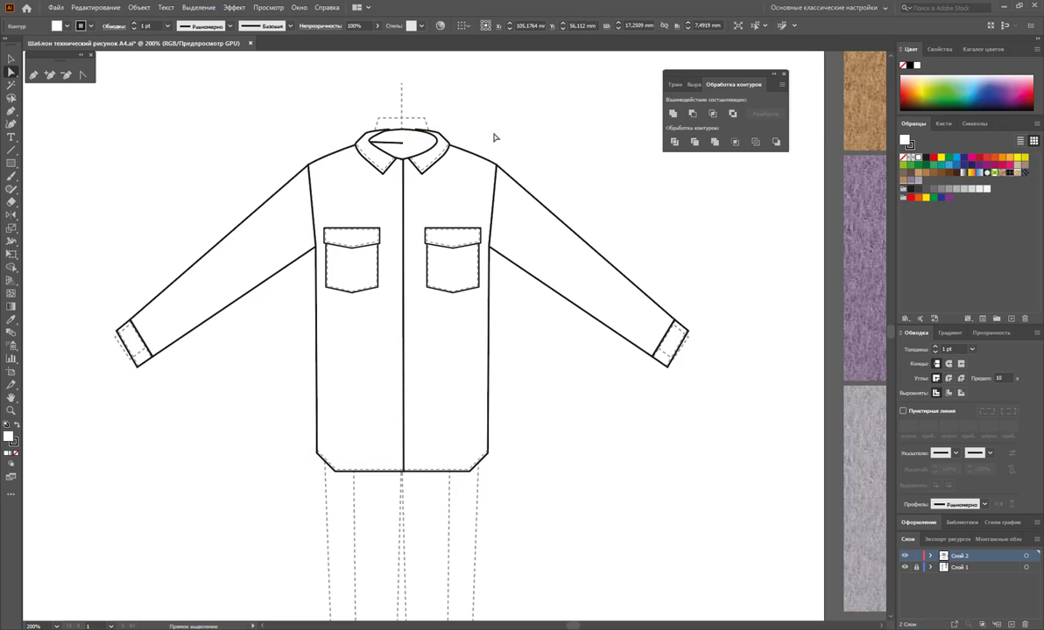
pyautogui.click(419, 156)
pyautogui.rightClick(416, 150)
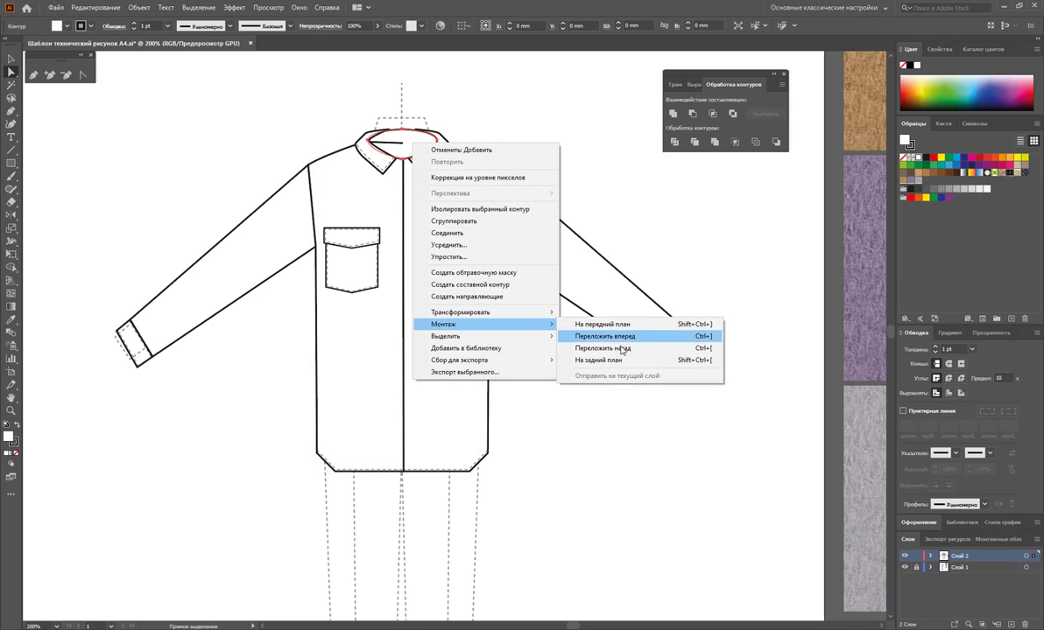
pyautogui.click(666, 356)
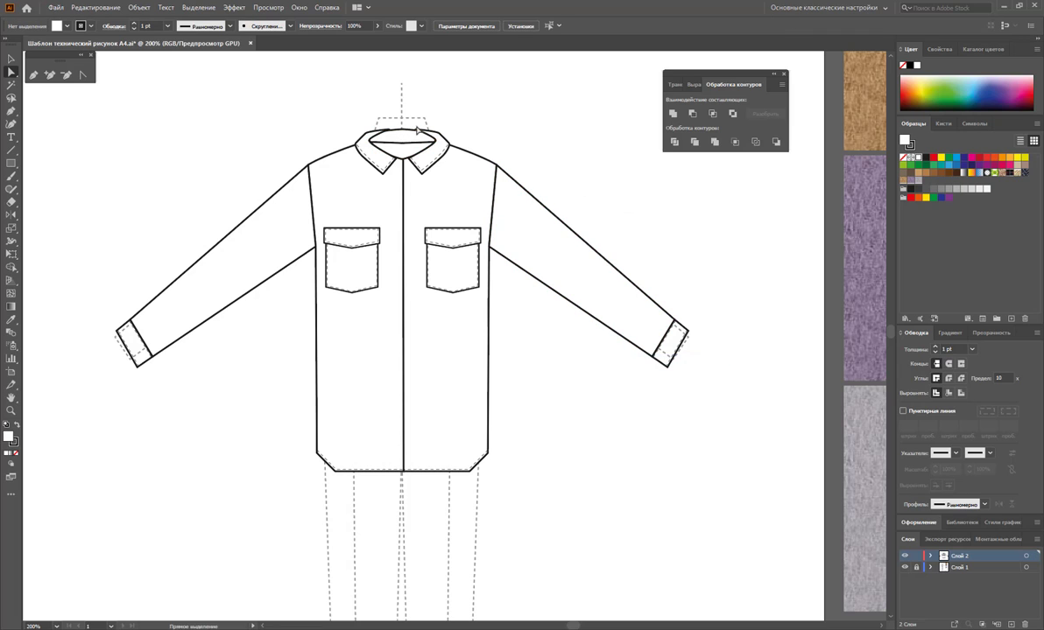
# Drag the right collar's pointed corner outward into place.
pyautogui.click(381, 164)
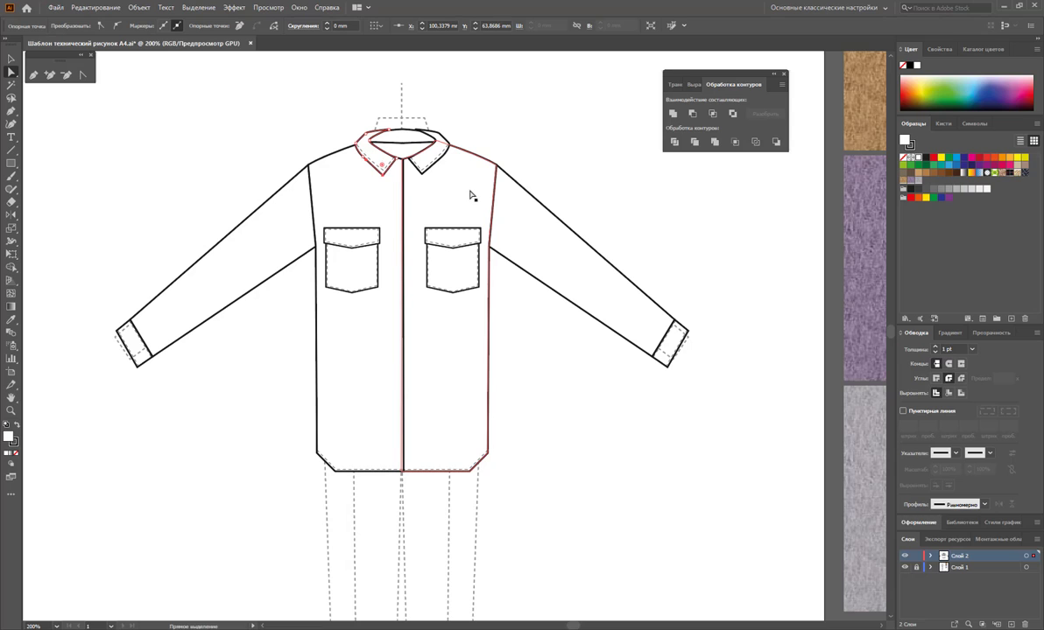
pyautogui.click(420, 159)
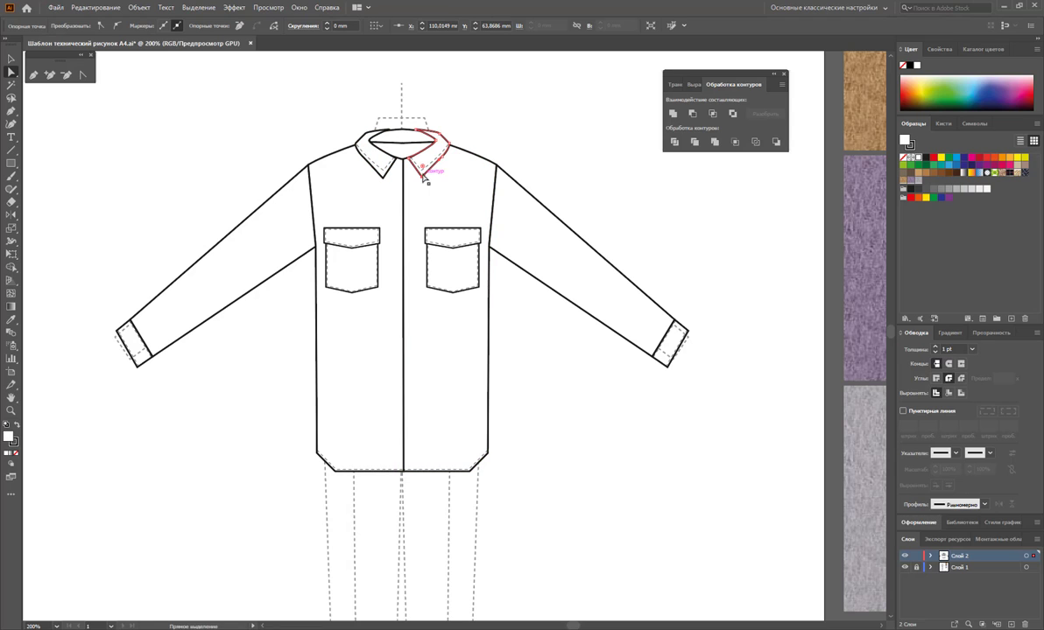
pyautogui.click(425, 164)
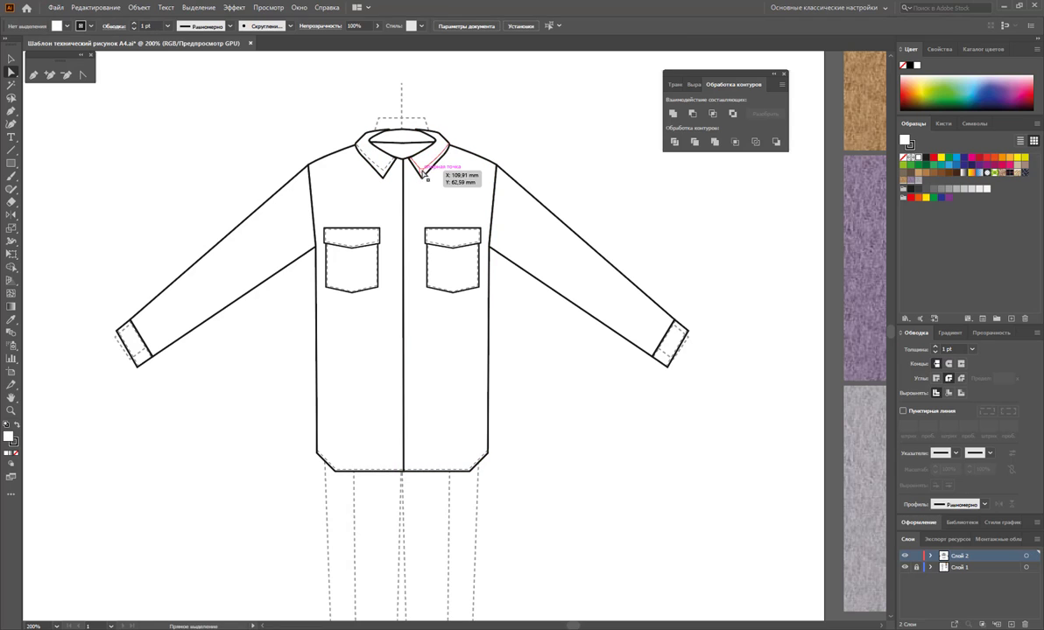
pyautogui.click(385, 181)
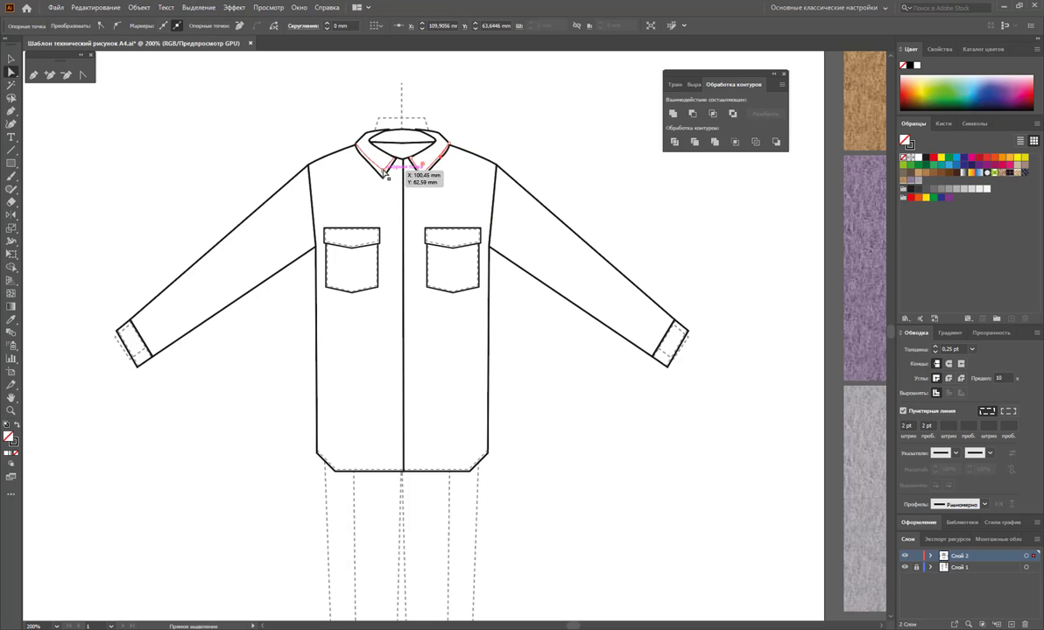
pyautogui.click(450, 147)
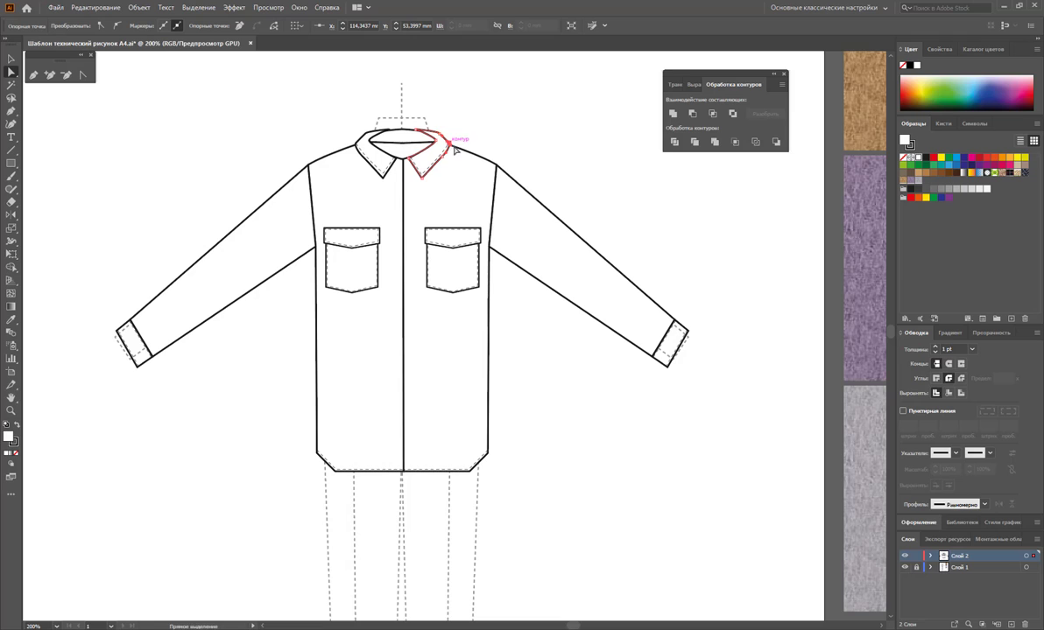
pyautogui.moveTo(454, 151)
pyautogui.mouseDown()
pyautogui.moveTo(465, 154)
pyautogui.moveTo(450, 163)
pyautogui.mouseUp()
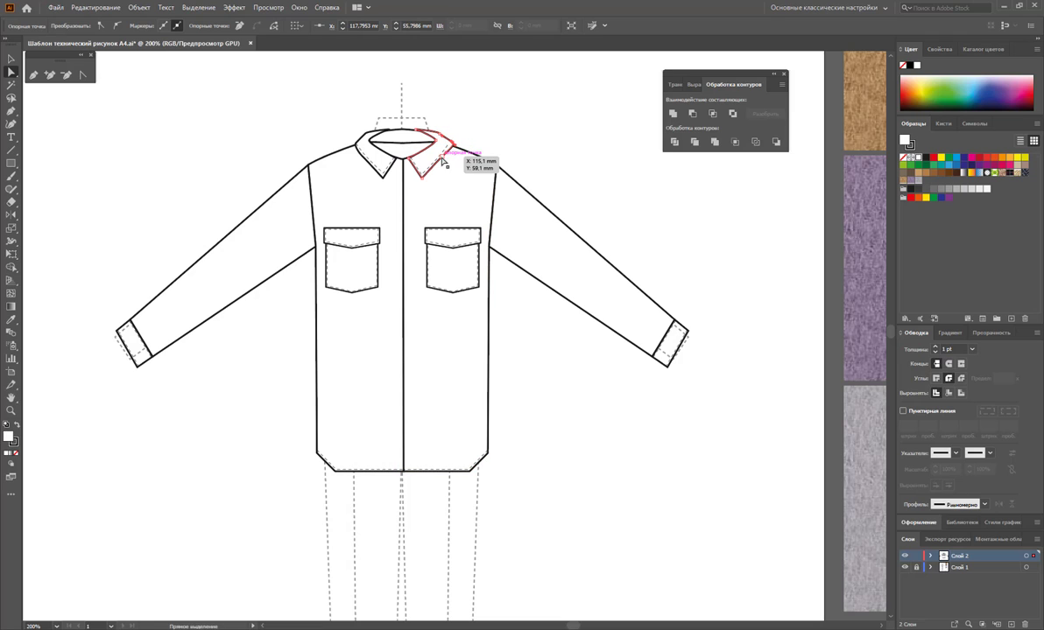
# Nudge the left collar's corner point slightly left to reposition it.
pyautogui.click(357, 147)
pyautogui.click(356, 143)
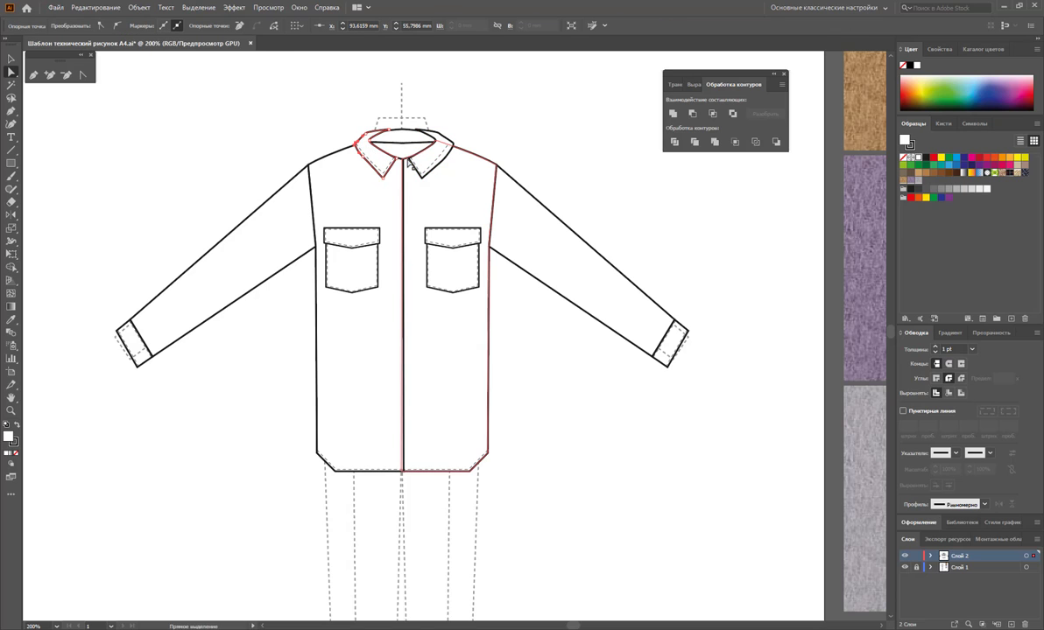
pyautogui.press('Left')
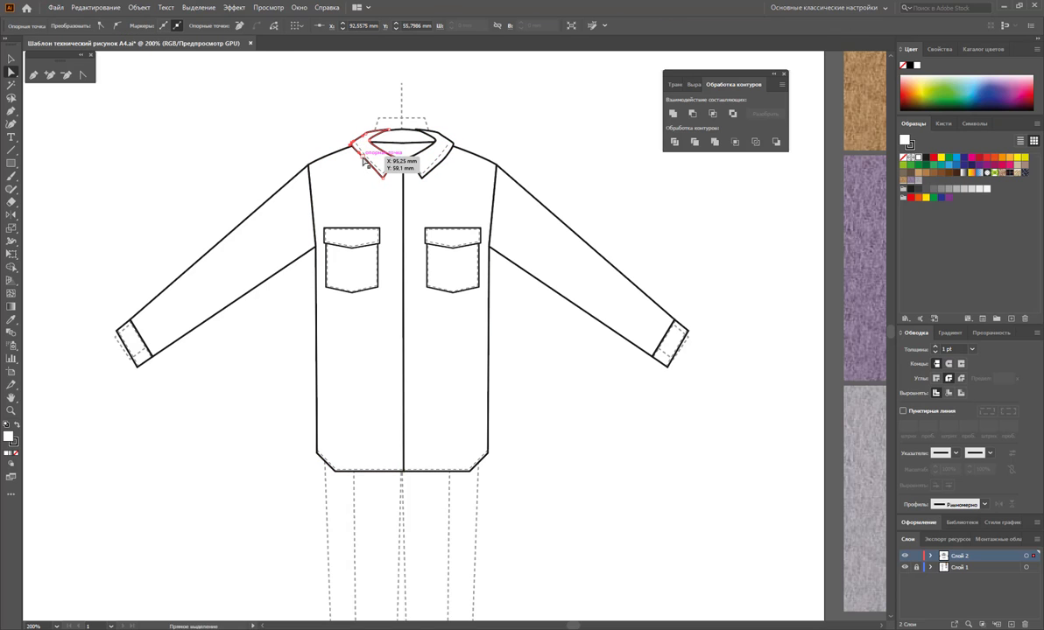
pyautogui.moveTo(364, 158); pyautogui.dragTo(365, 160)
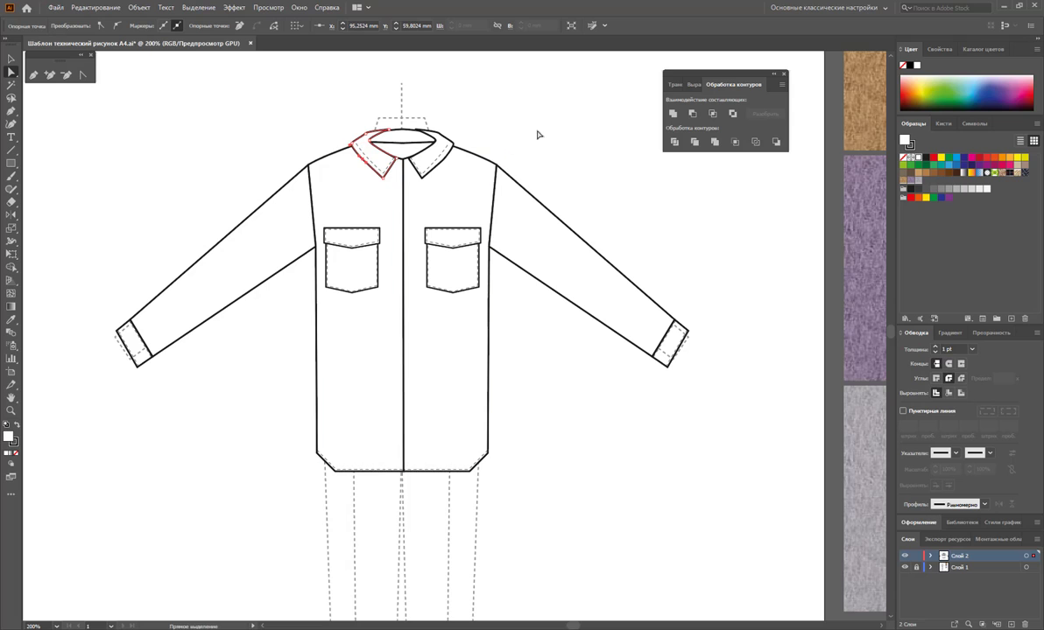
pyautogui.click(370, 156)
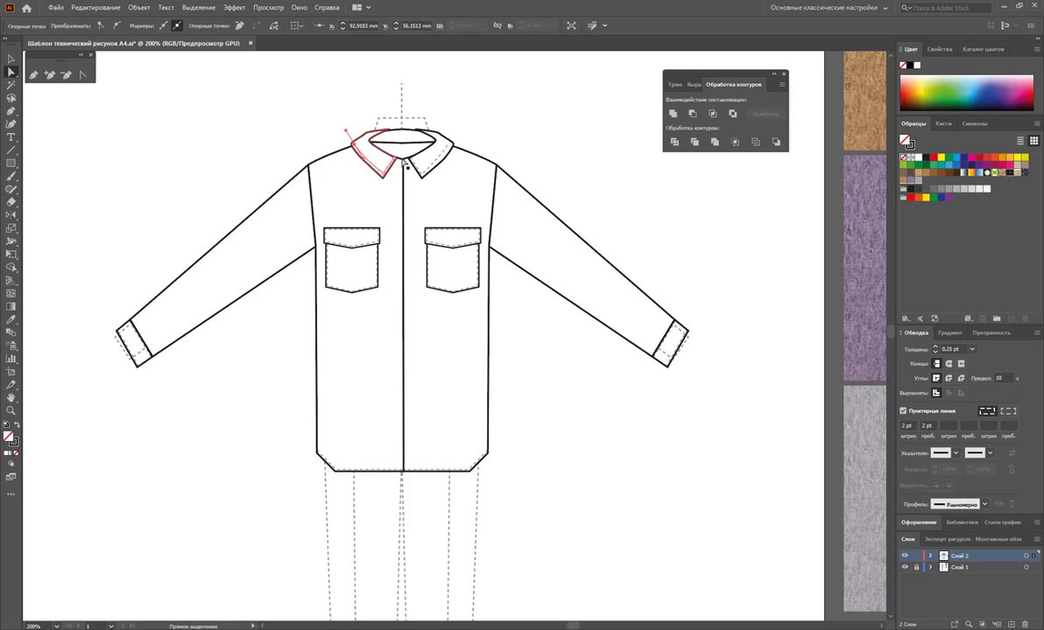
# Move the right collar's stitch-line corner to match the collar edge.
pyautogui.click(438, 160)
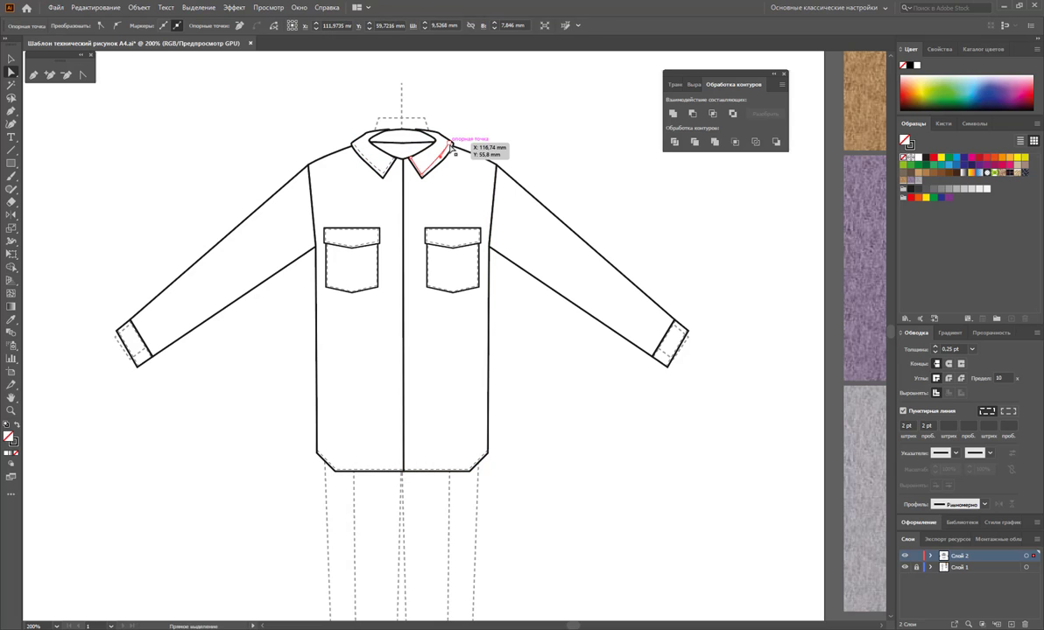
pyautogui.moveTo(452, 149); pyautogui.dragTo(454, 150)
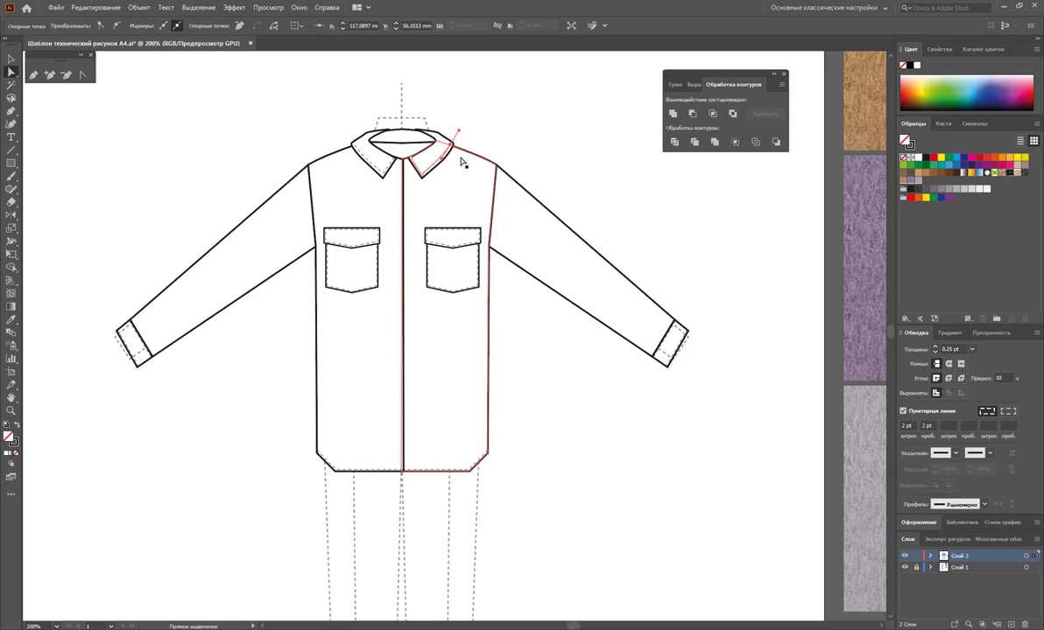
pyautogui.click(511, 142)
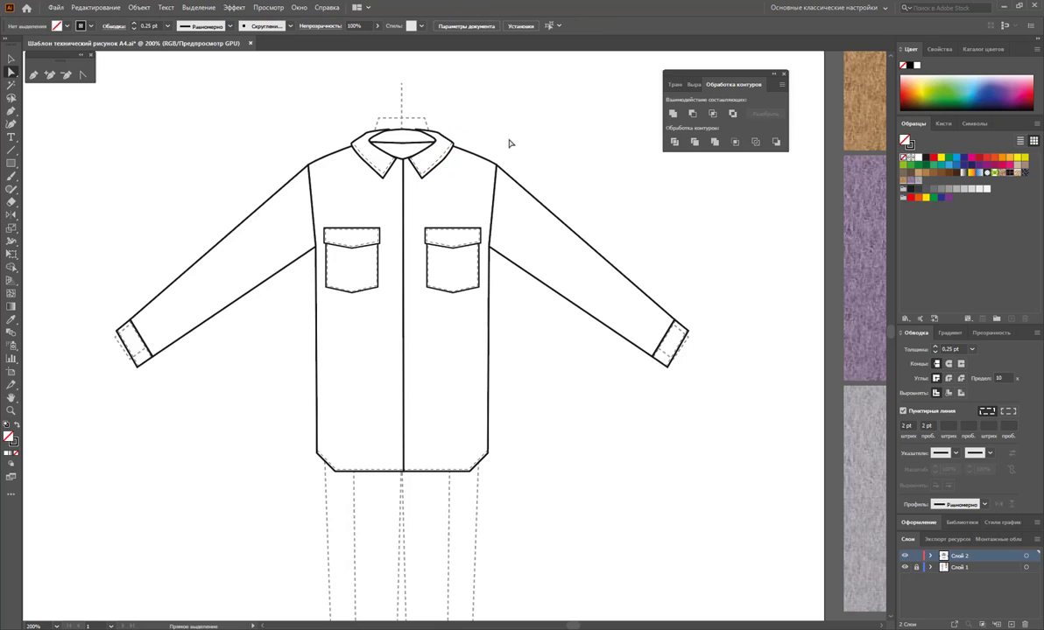
pyautogui.click(406, 149)
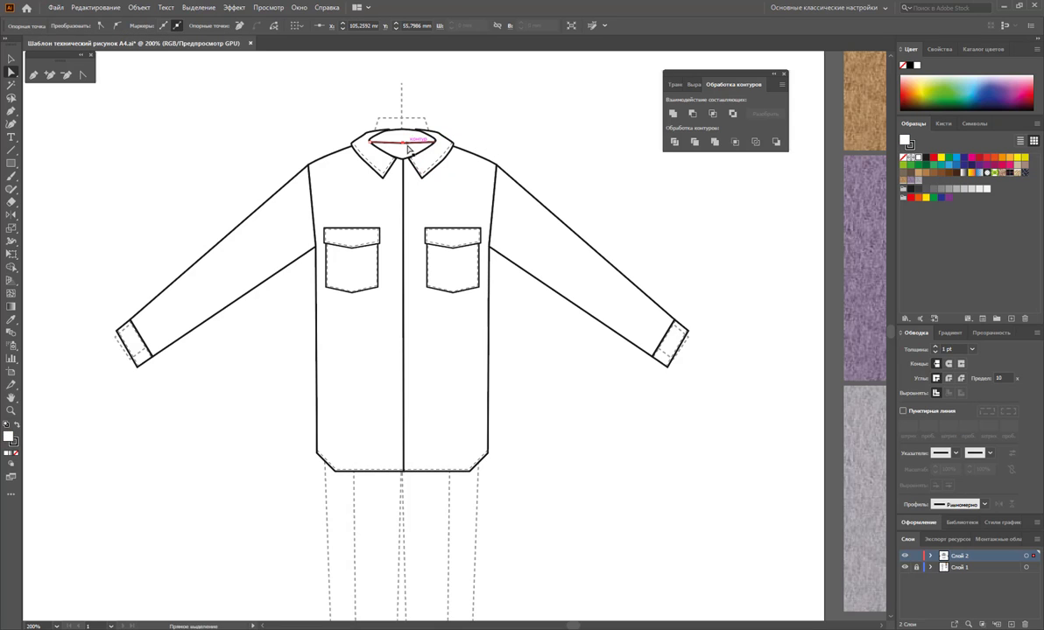
# Attempt to join the neckline line's endpoints and dismiss the resulting warning.
pyautogui.rightClick(410, 149)
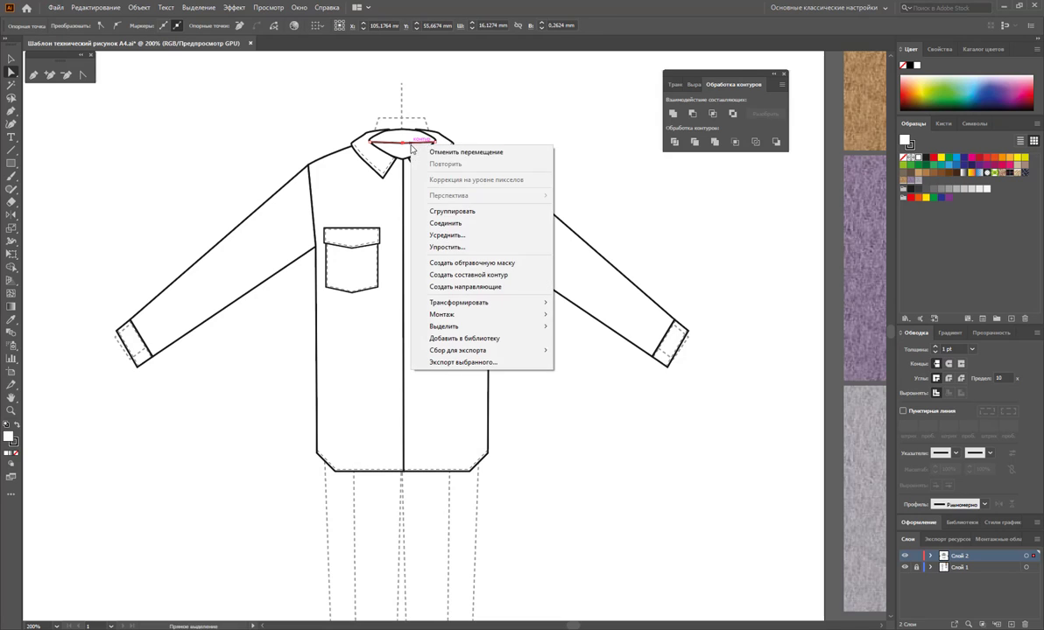
pyautogui.click(446, 223)
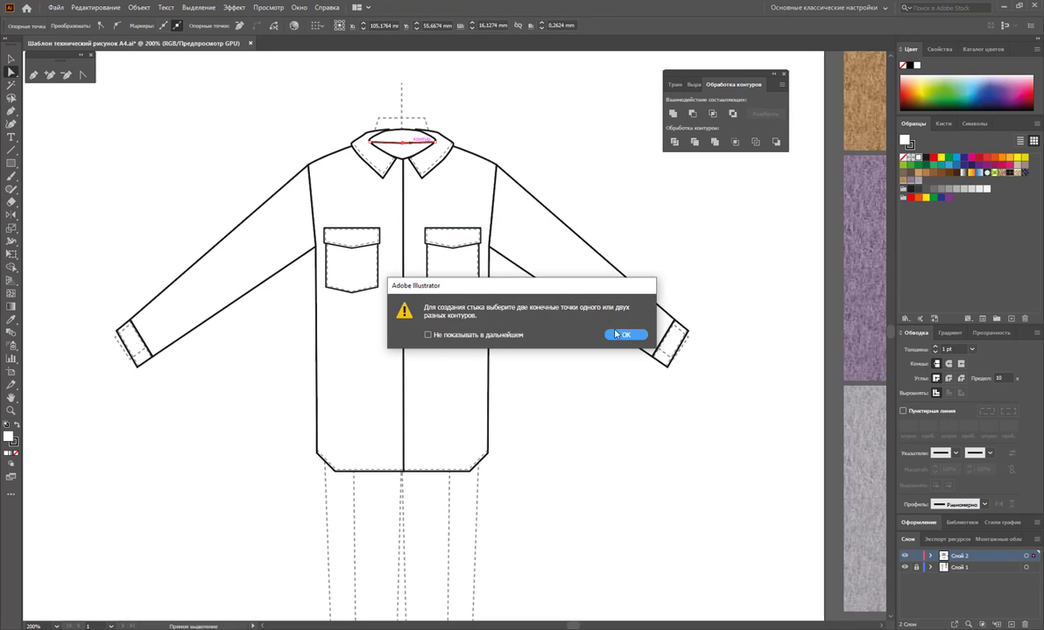
pyautogui.click(618, 334)
# Select the straight line across the neckline and remove it.
pyautogui.click(12, 59)
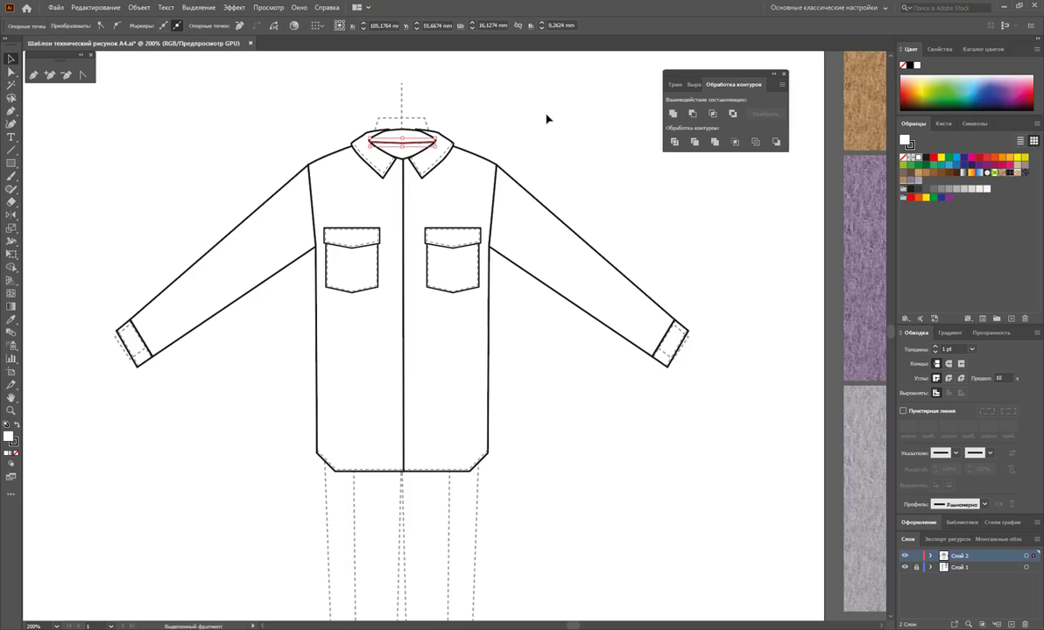
pyautogui.click(419, 140)
pyautogui.hotkey('ctrl', 'z')
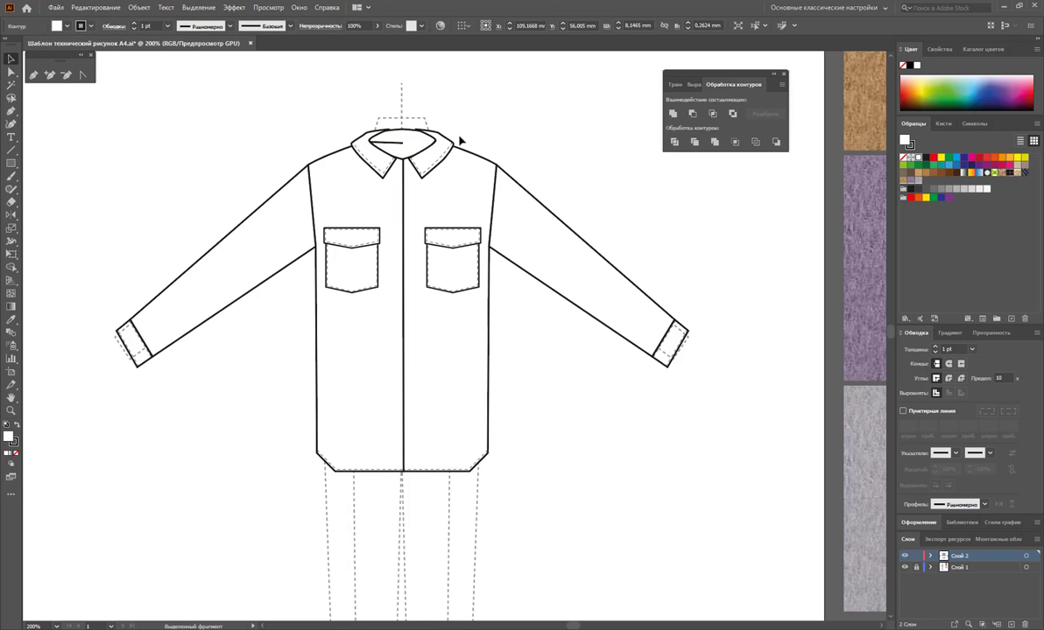
pyautogui.hotkey('ctrl', 'z')
pyautogui.hotkey('ctrl', 'z')
pyautogui.hotkey('ctrl', 'z')
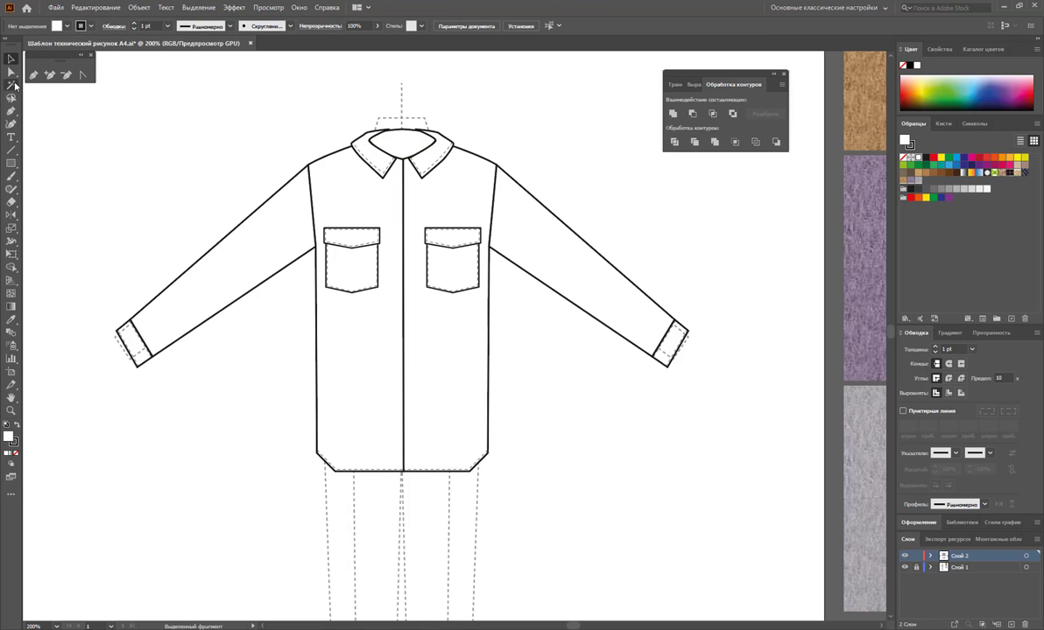
pyautogui.click(33, 74)
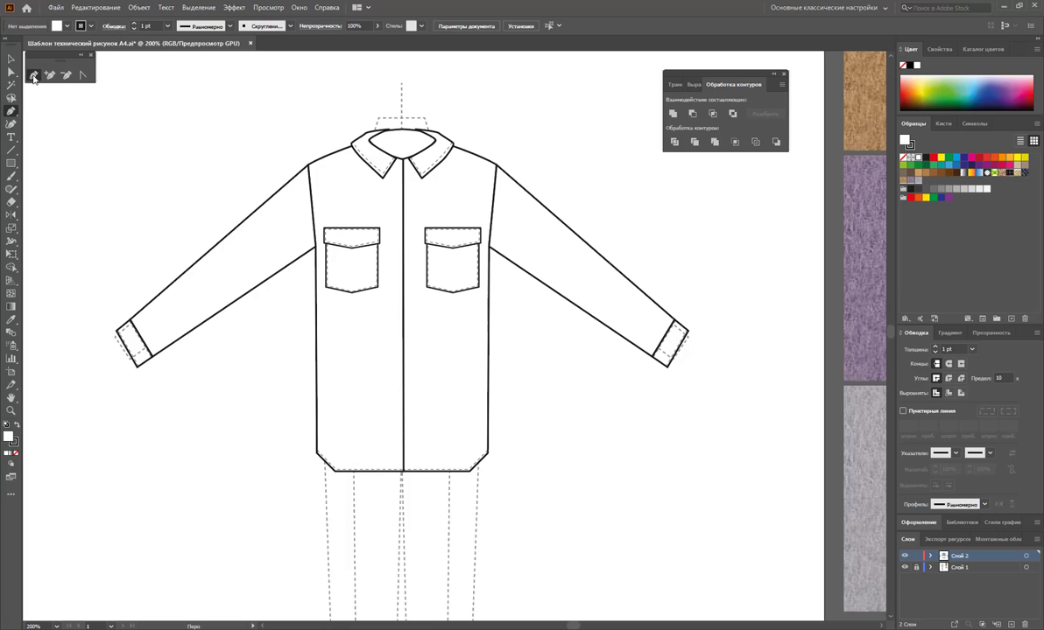
# Cancel a stray path at the collar and select the inner neckline curve.
pyautogui.click(369, 137)
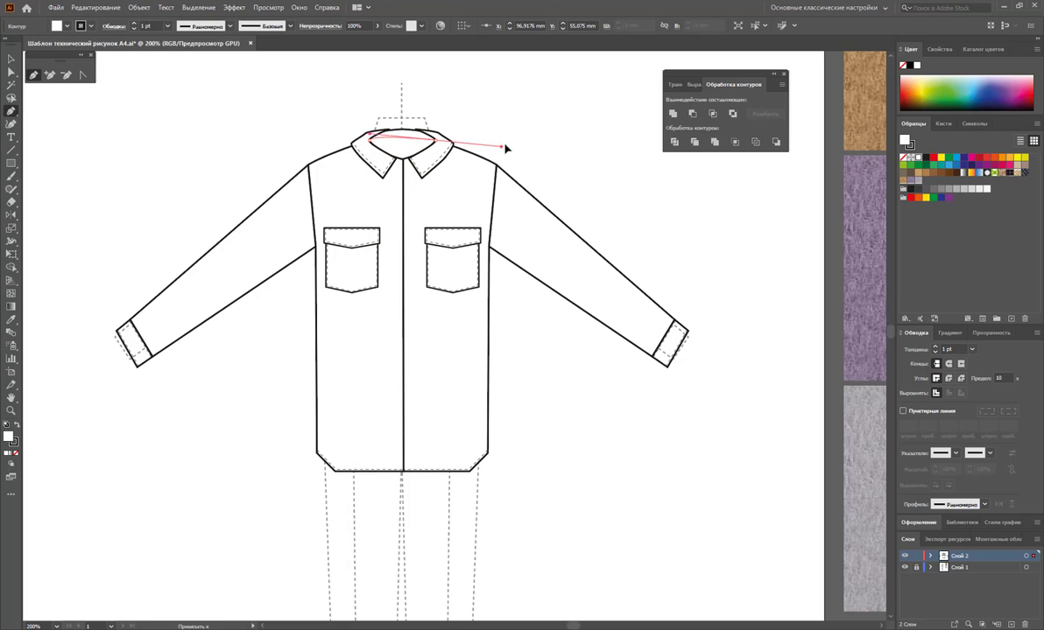
pyautogui.keyDown('ctrl'); pyautogui.click(488, 98); pyautogui.keyUp('ctrl')
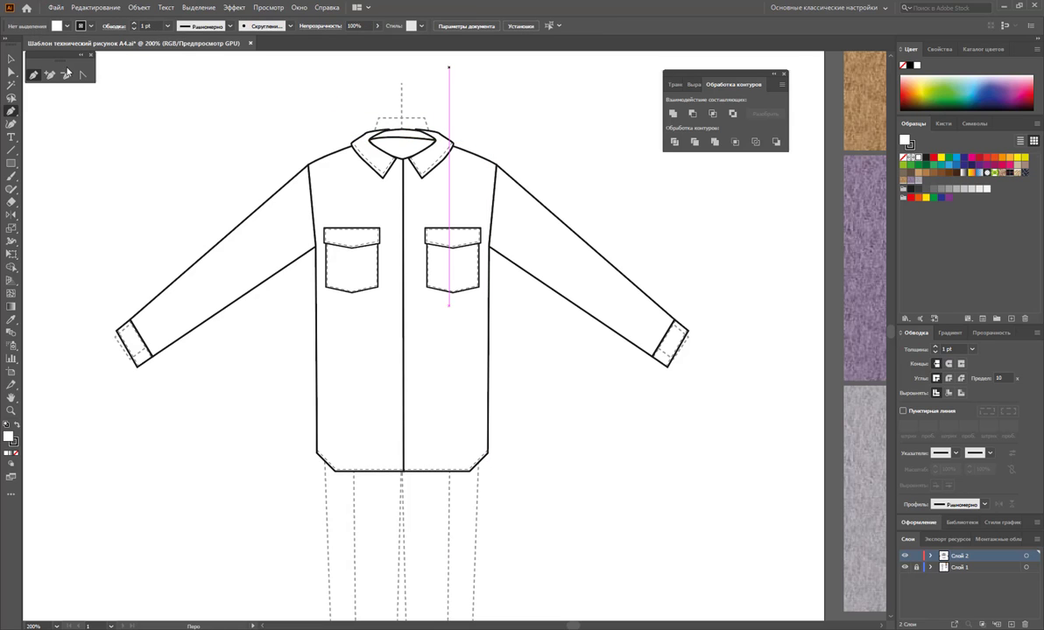
pyautogui.click(10, 71)
pyautogui.click(389, 131)
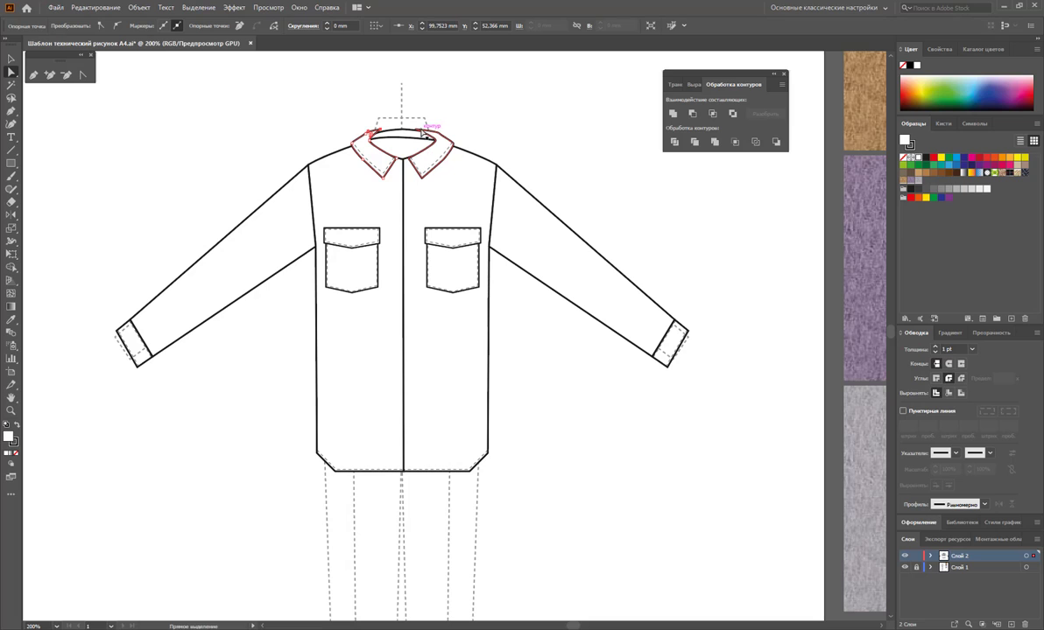
pyautogui.click(436, 140)
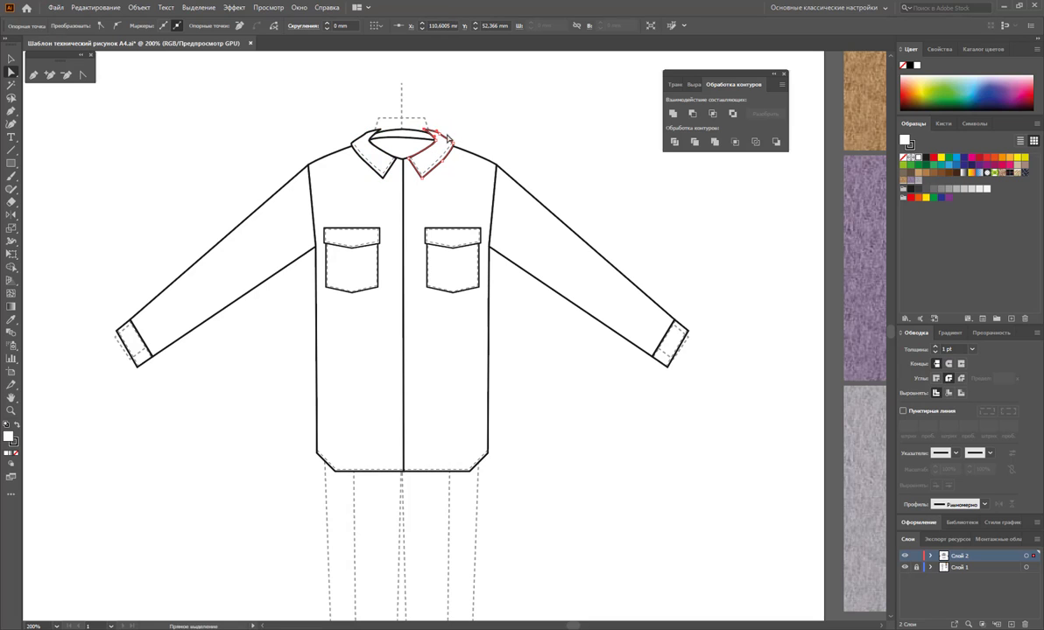
pyautogui.click(425, 135)
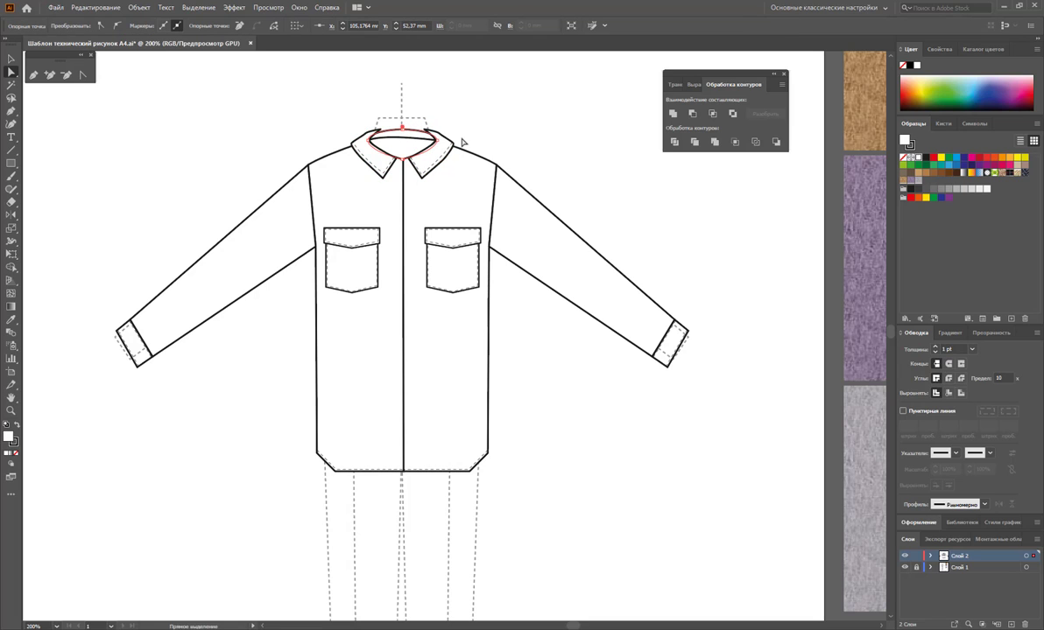
# Delete the neckline's top-centre anchor and drag the curve into a smooth arc.
pyautogui.click(66, 75)
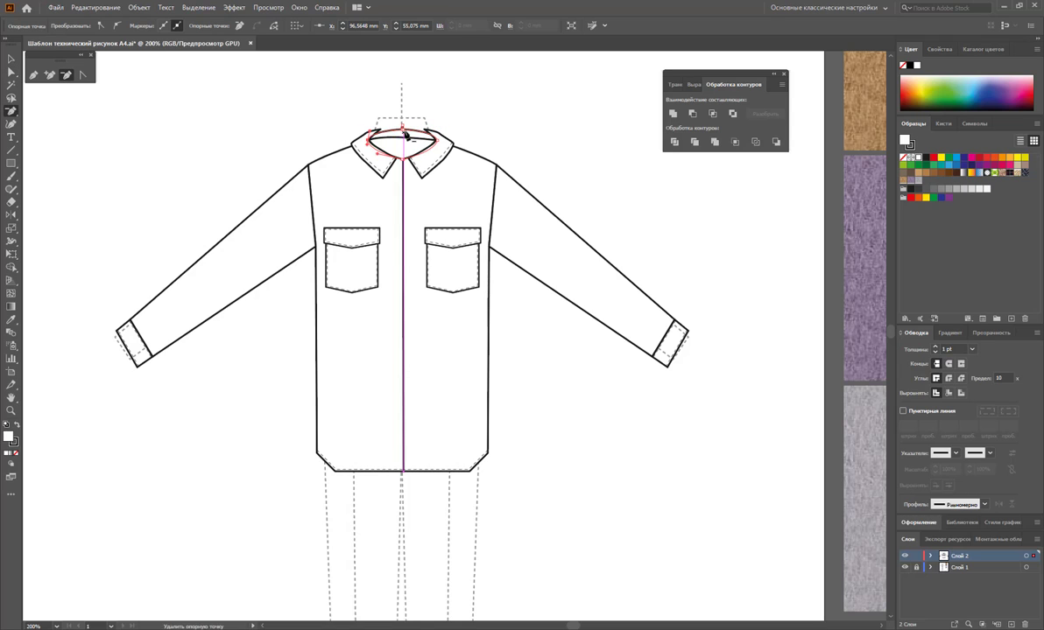
pyautogui.click(401, 134)
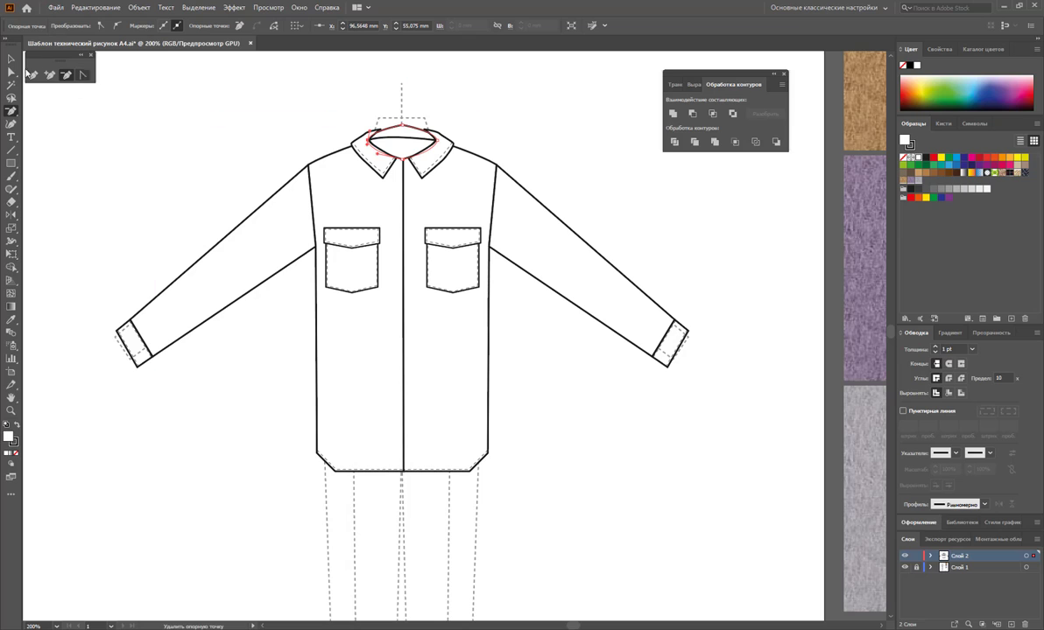
pyautogui.click(80, 75)
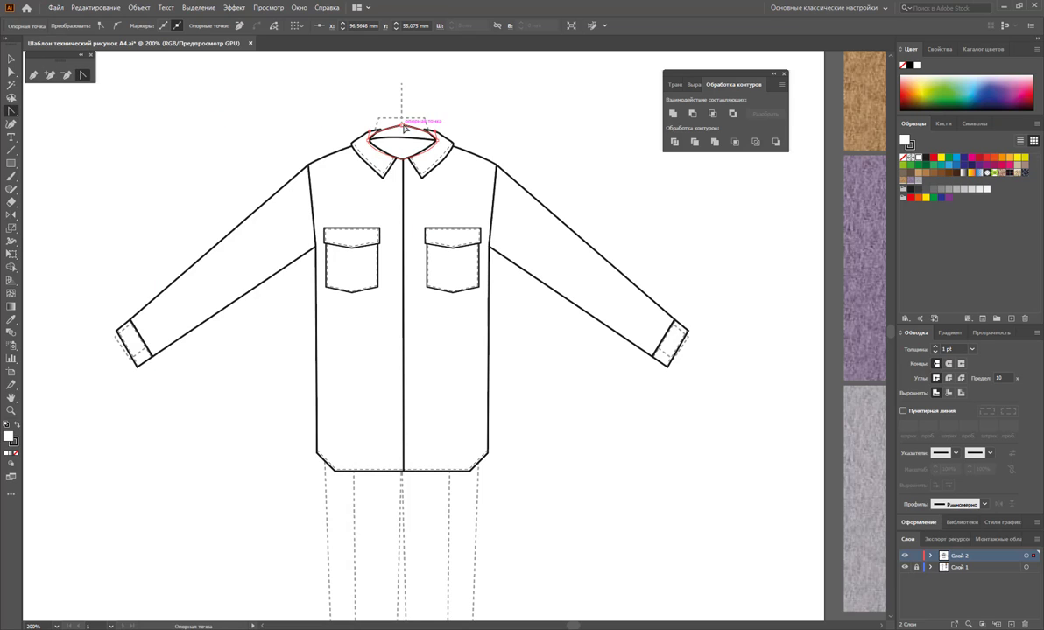
pyautogui.moveTo(410, 149)
pyautogui.mouseDown()
pyautogui.moveTo(420, 127)
pyautogui.moveTo(374, 153)
pyautogui.mouseUp()
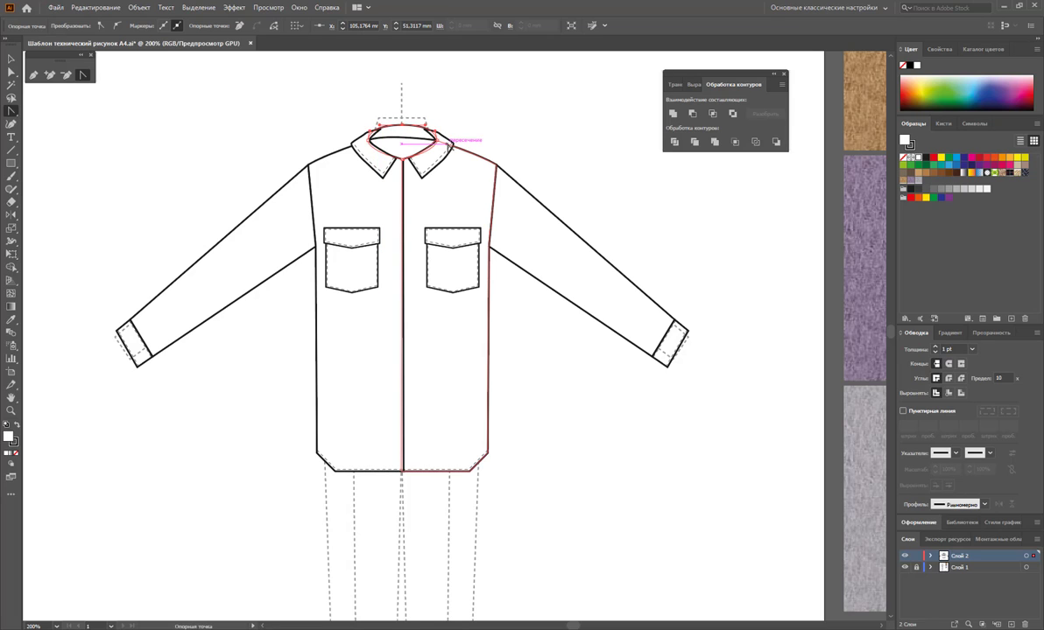
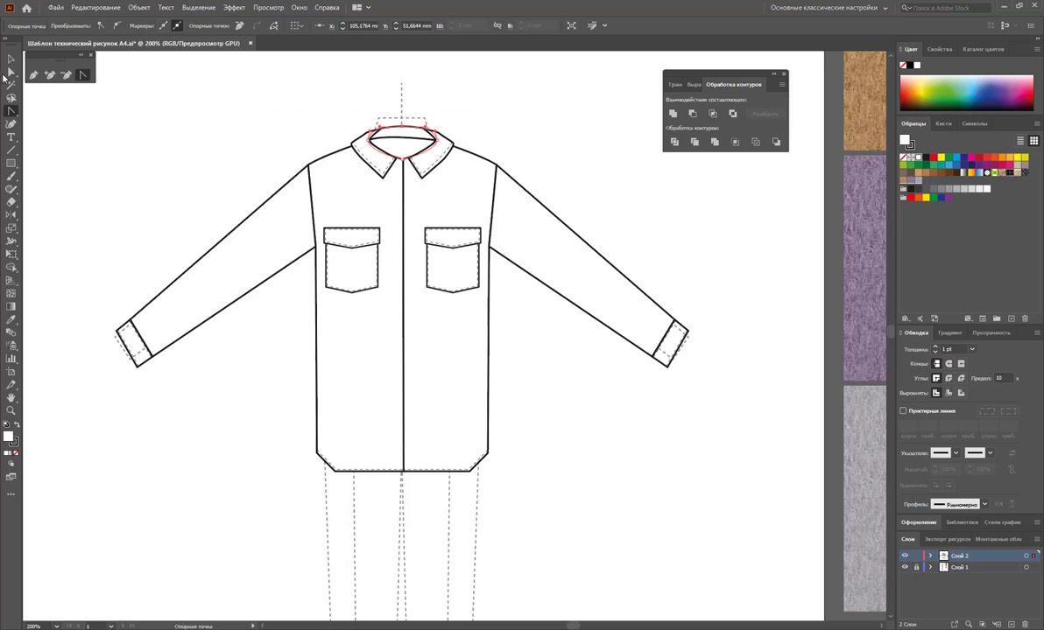
# Stretch the left collar piece downward to resize it.
pyautogui.click(13, 61)
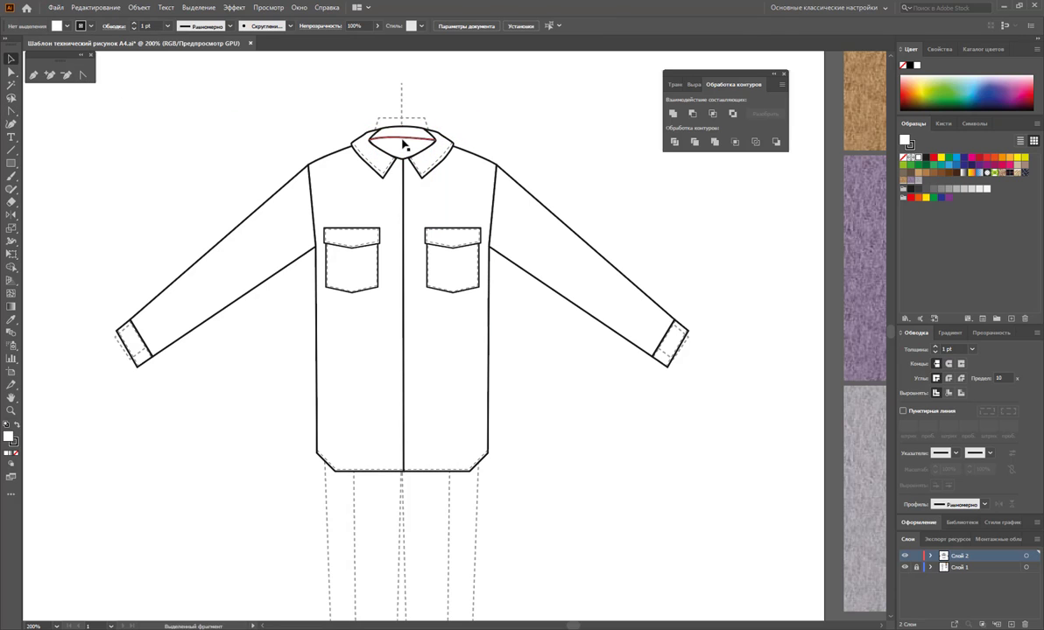
pyautogui.click(550, 154)
pyautogui.click(360, 147)
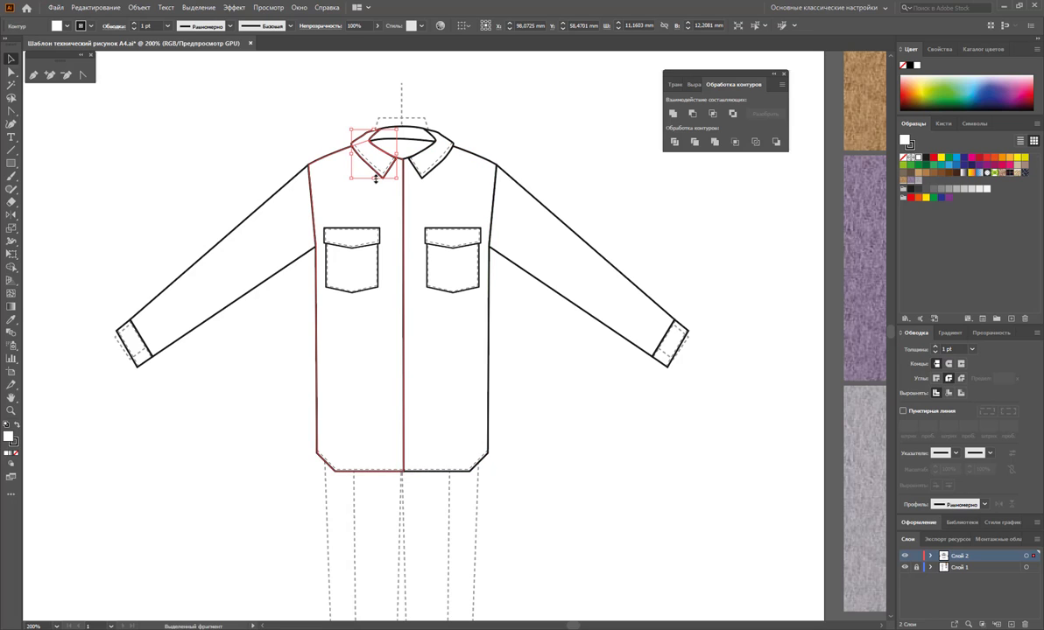
pyautogui.moveTo(375, 178); pyautogui.dragTo(382, 171)
pyautogui.click(295, 121)
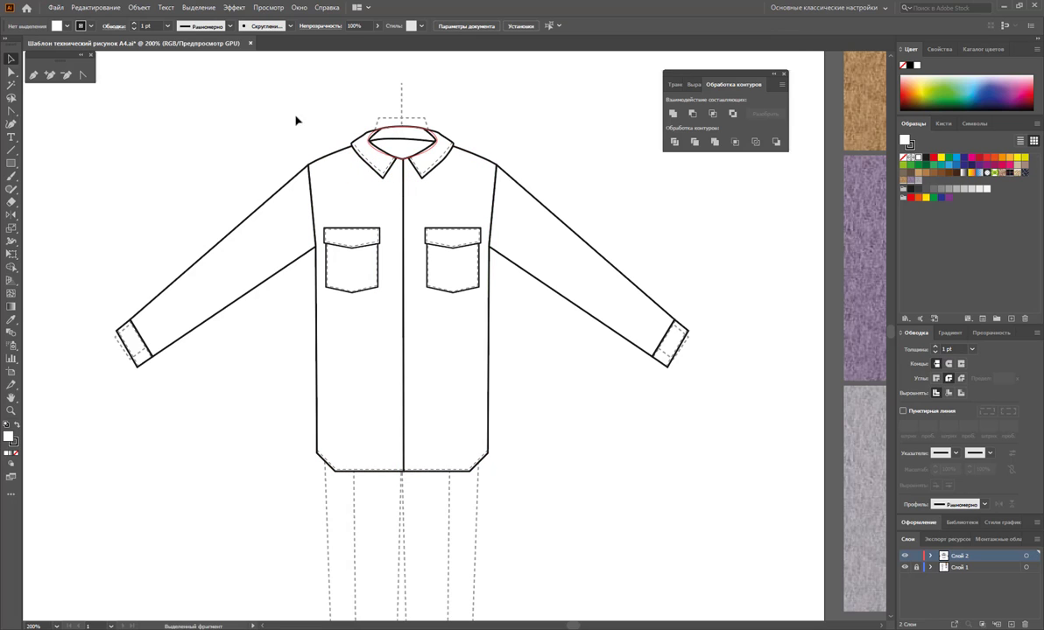
# Try deleting an anchor point from the collar path and dismiss the resulting alert.
pyautogui.press('a')
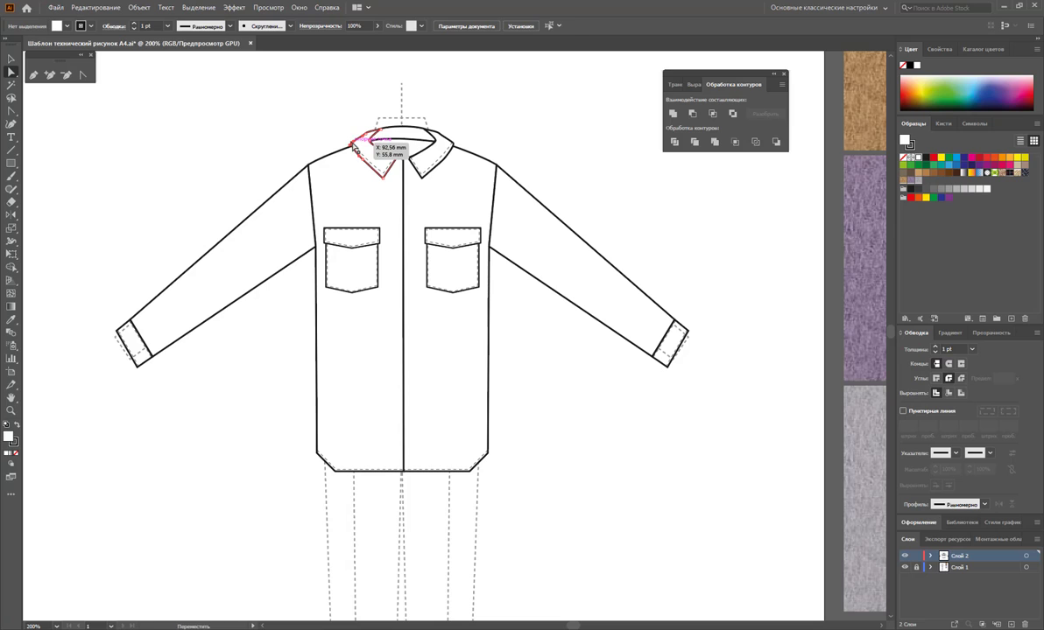
pyautogui.click(353, 145)
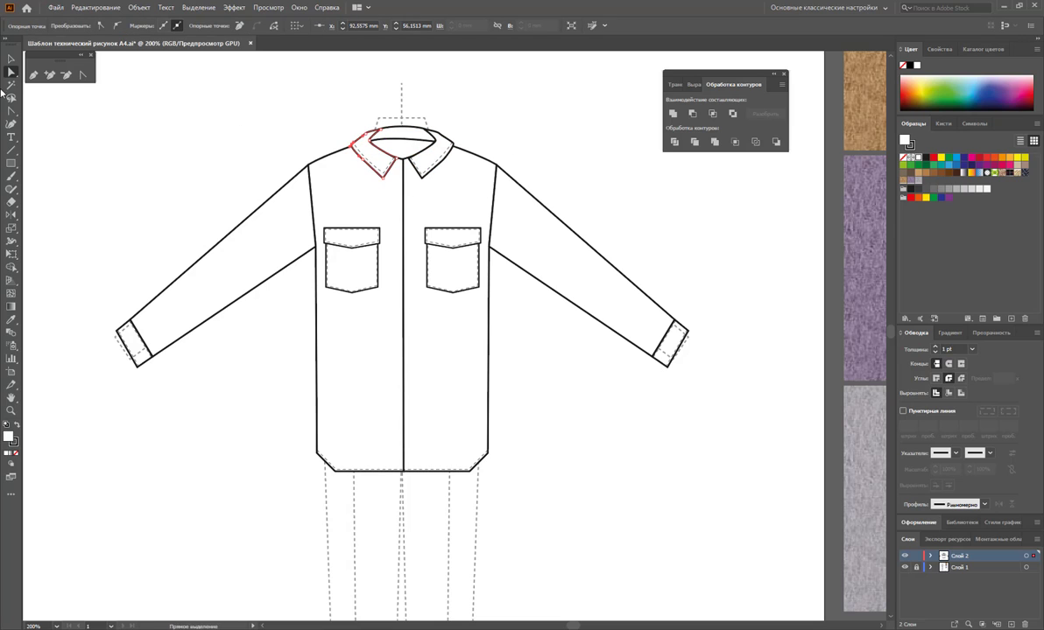
pyautogui.click(66, 76)
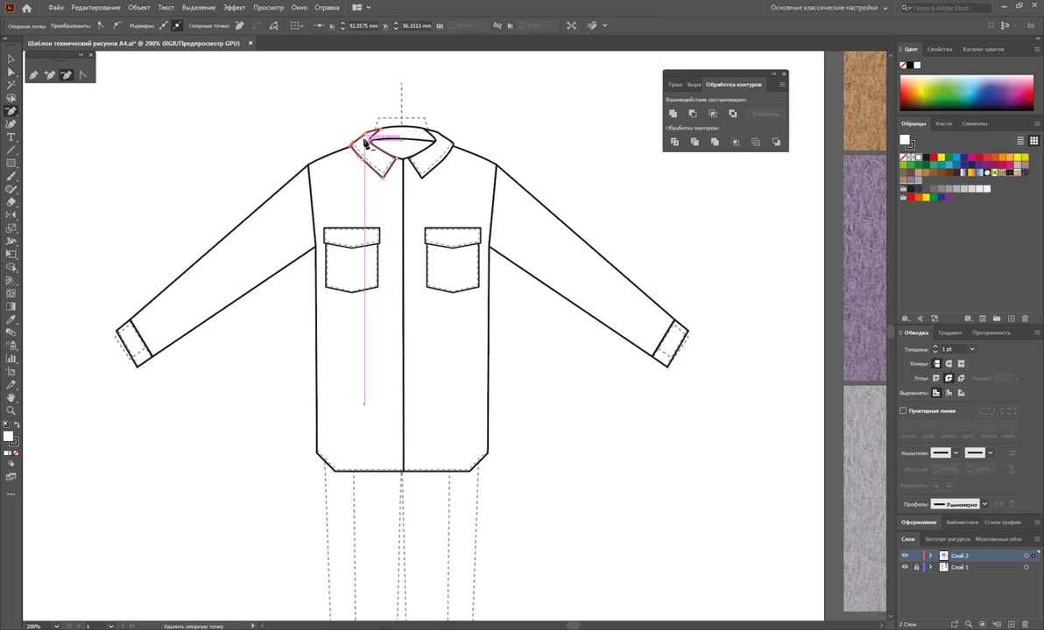
pyautogui.click(435, 129)
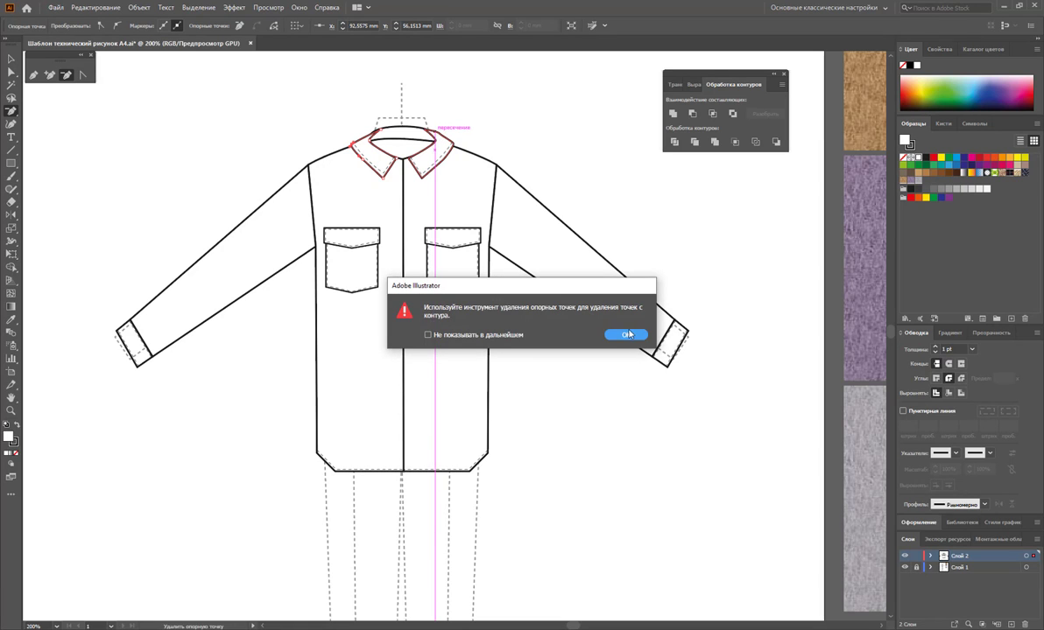
pyautogui.click(626, 335)
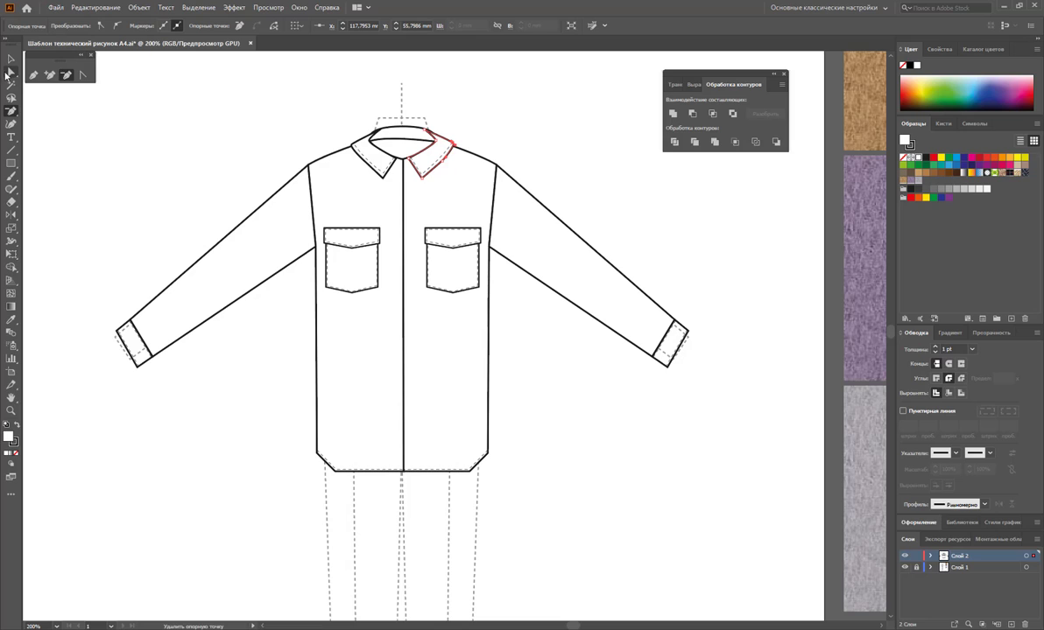
# Drag the neckline curve under the collar to reshape it.
pyautogui.click(7, 73)
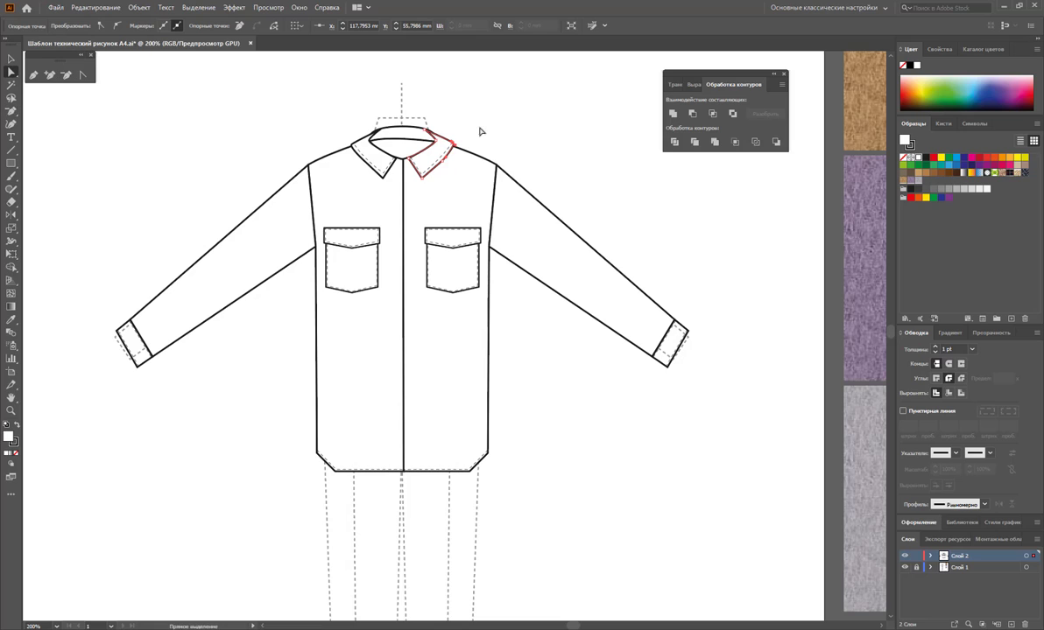
pyautogui.click(430, 134)
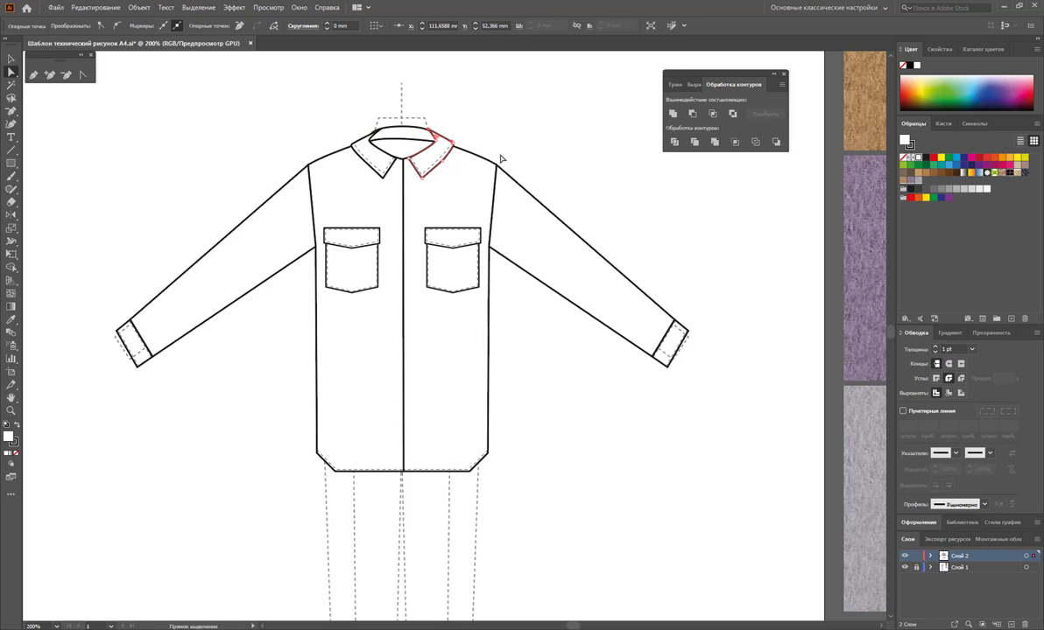
pyautogui.click(363, 136)
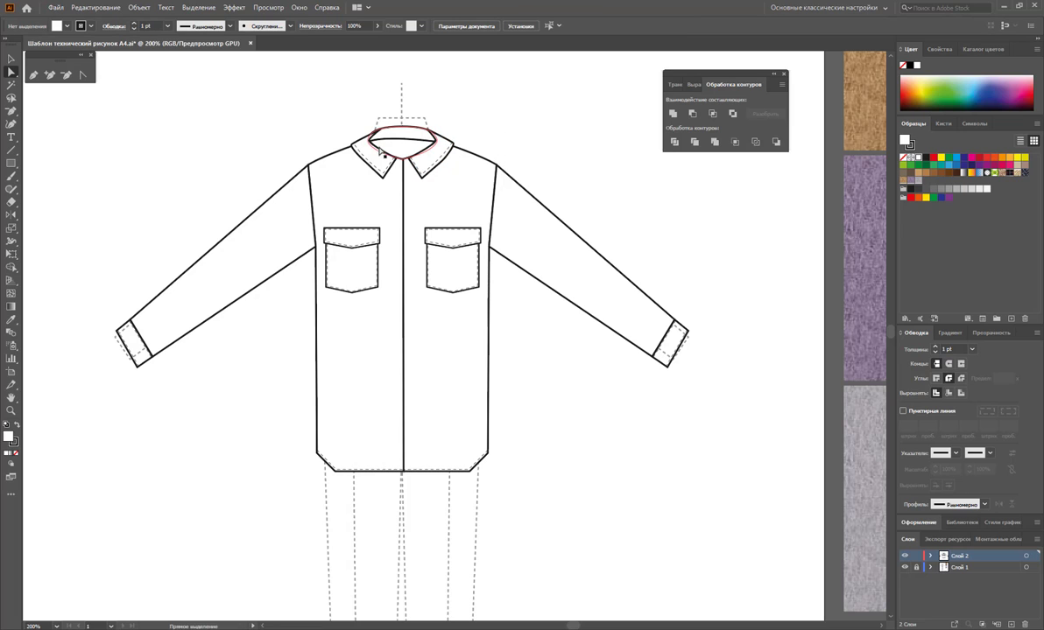
pyautogui.moveTo(383, 131); pyautogui.dragTo(383, 132)
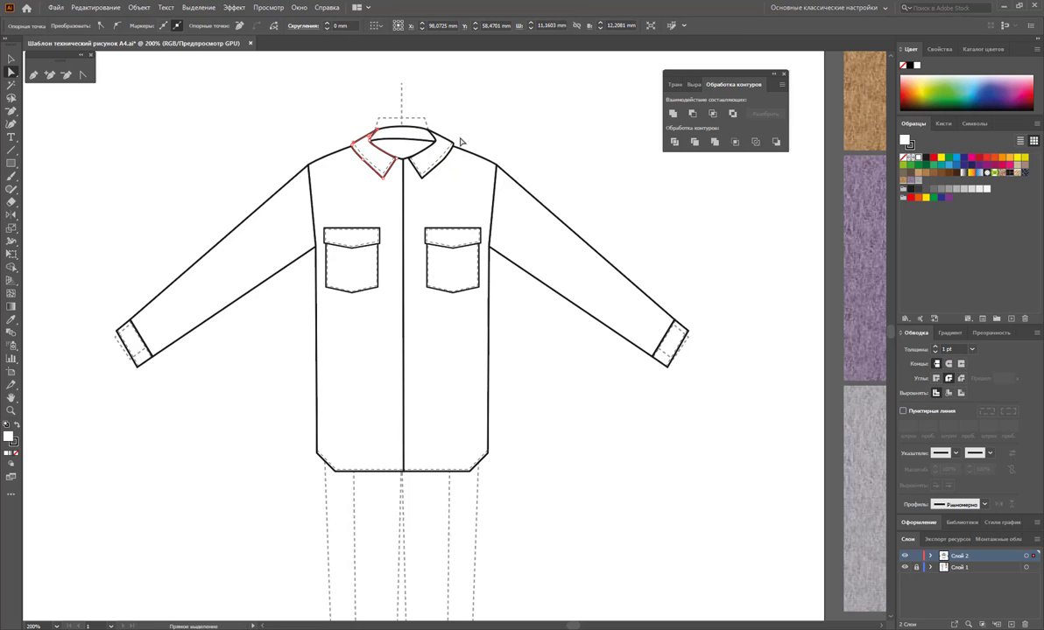
pyautogui.click(517, 150)
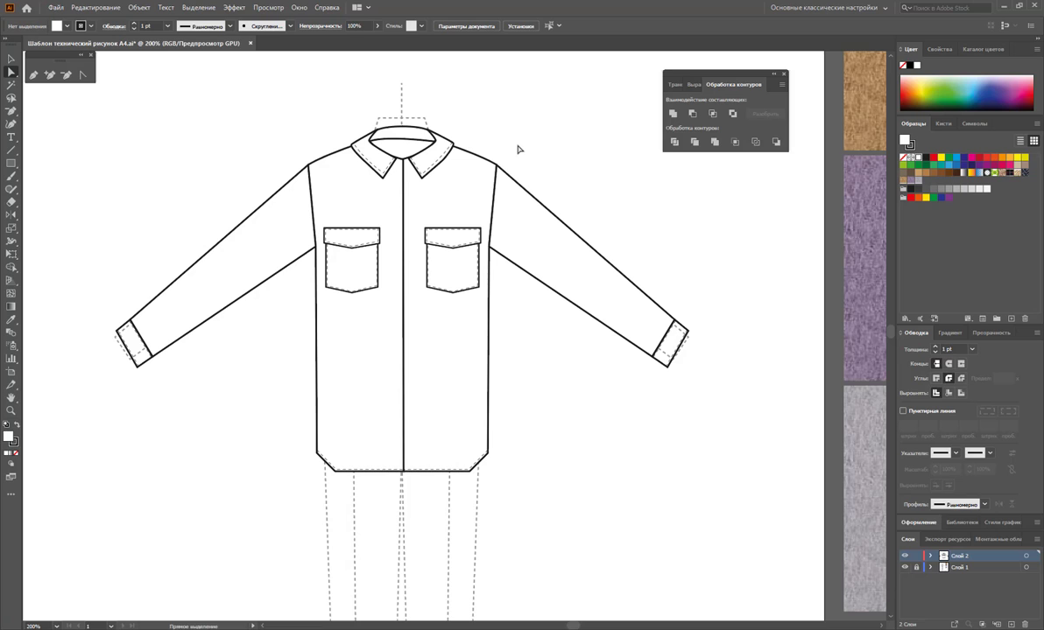
# Draw a thin rectangle down the shirt's centre front as the button placket.
pyautogui.click(13, 163)
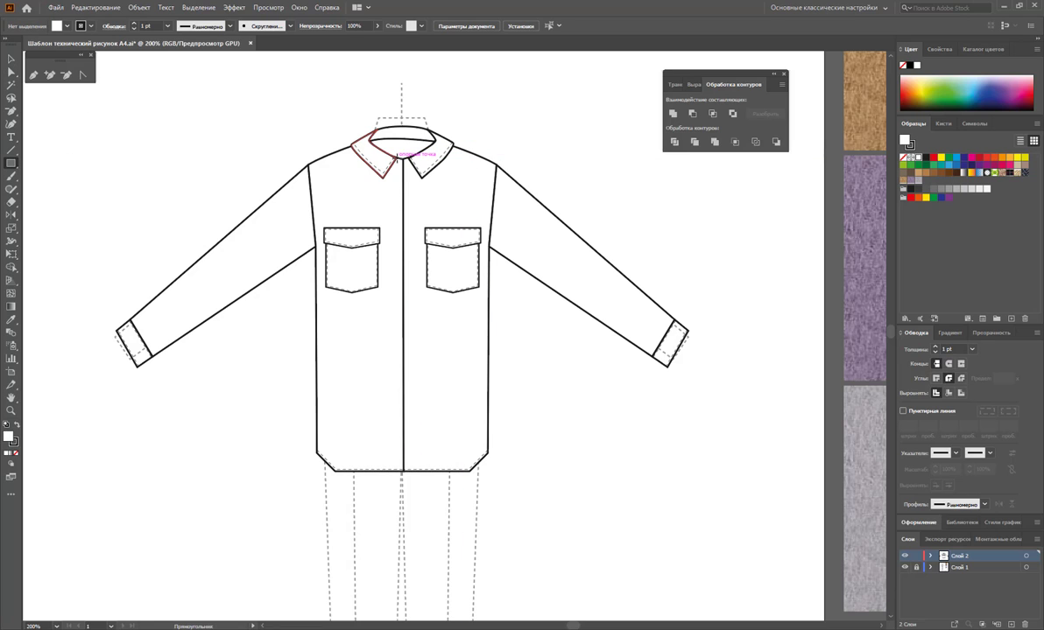
pyautogui.moveTo(396, 157); pyautogui.dragTo(408, 474)
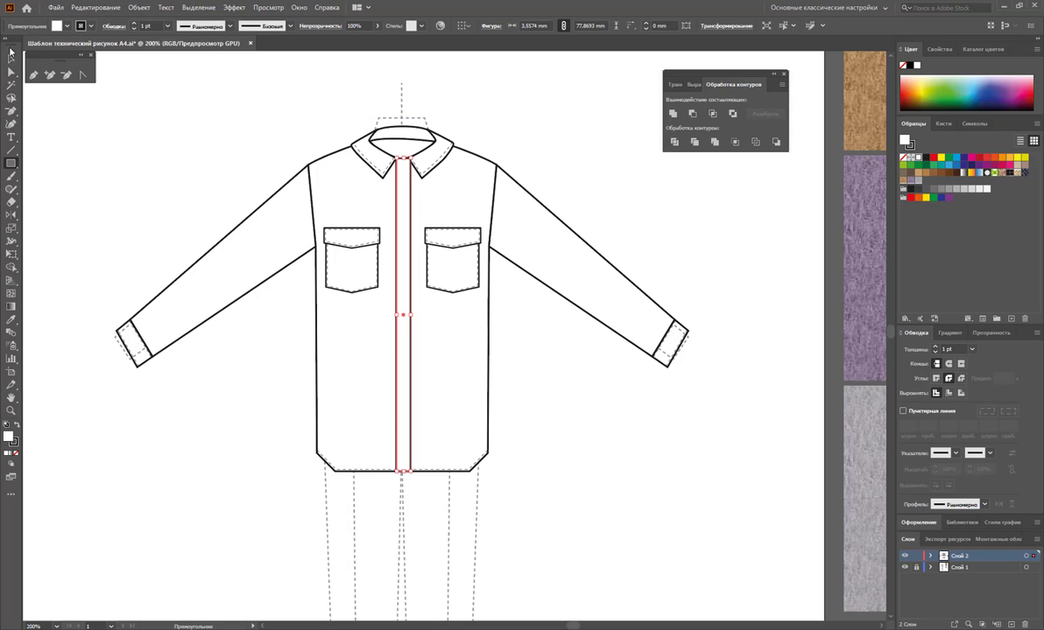
pyautogui.click(11, 52)
pyautogui.click(549, 120)
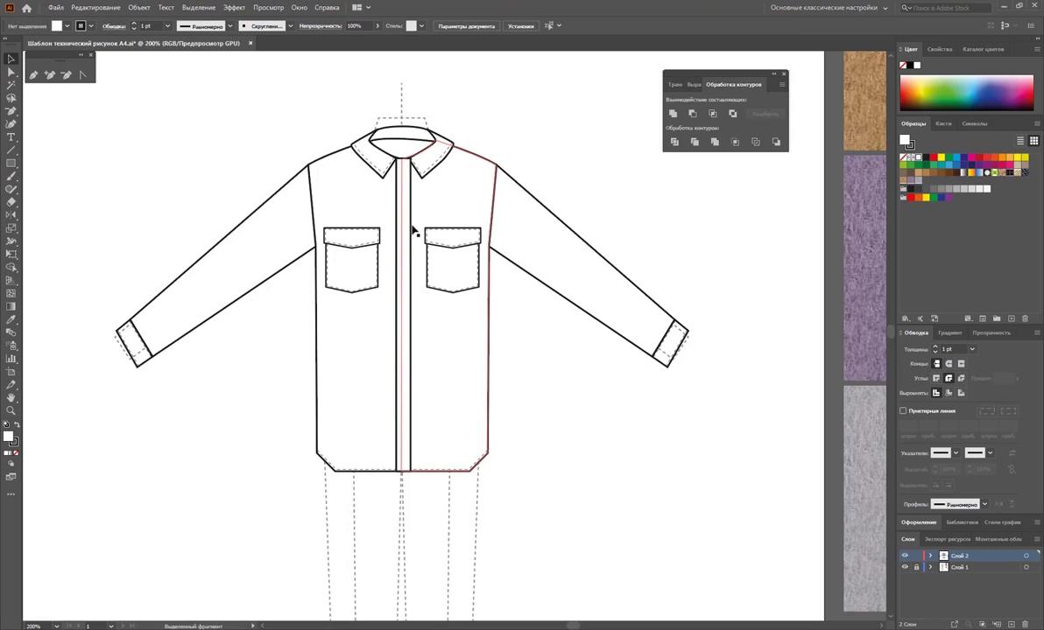
pyautogui.click(12, 164)
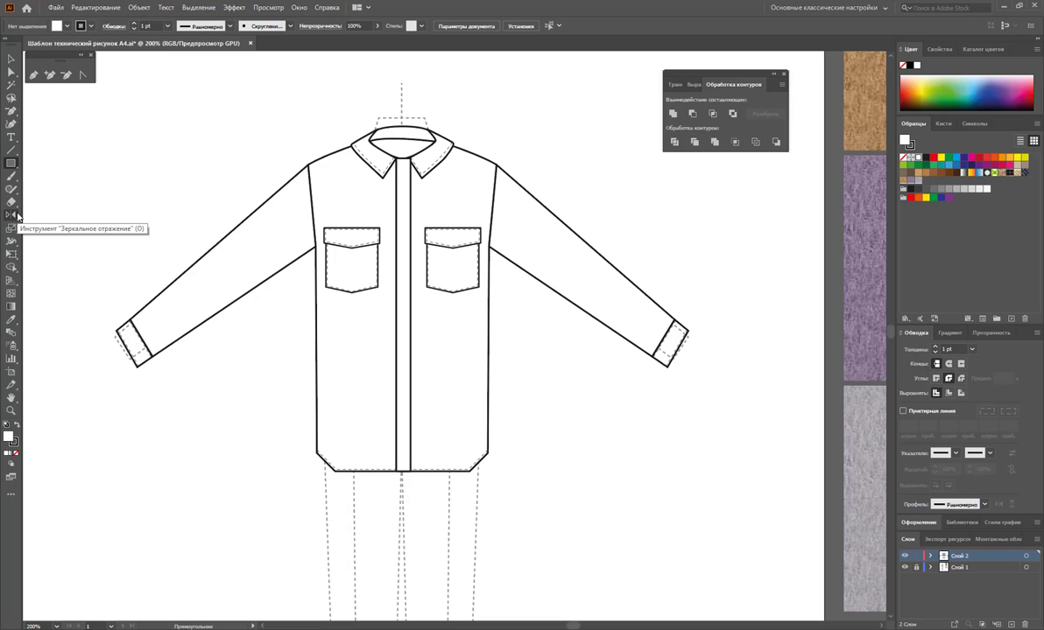
# Draw a line down the placket's left edge styled like the pocket's dashed stitching.
pyautogui.click(11, 150)
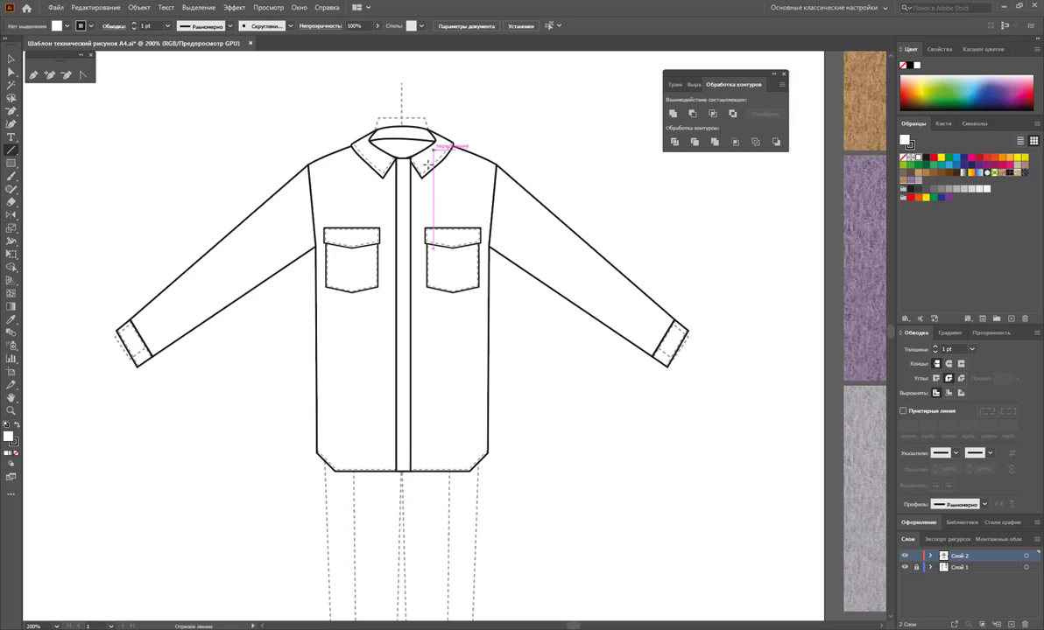
pyautogui.moveTo(398, 156); pyautogui.dragTo(398, 471)
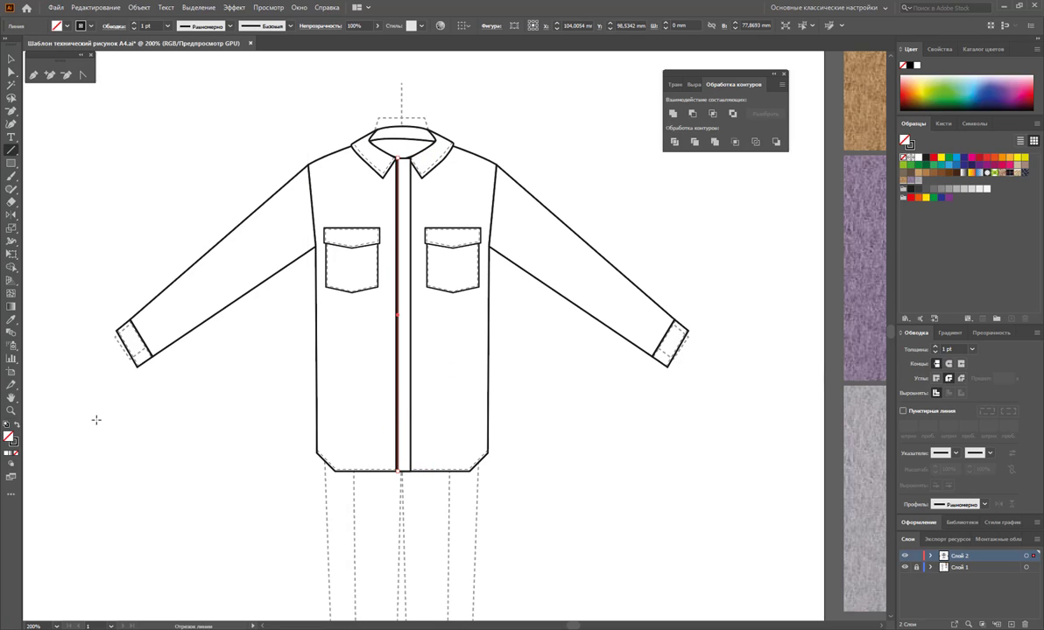
pyautogui.click(12, 320)
pyautogui.click(360, 297)
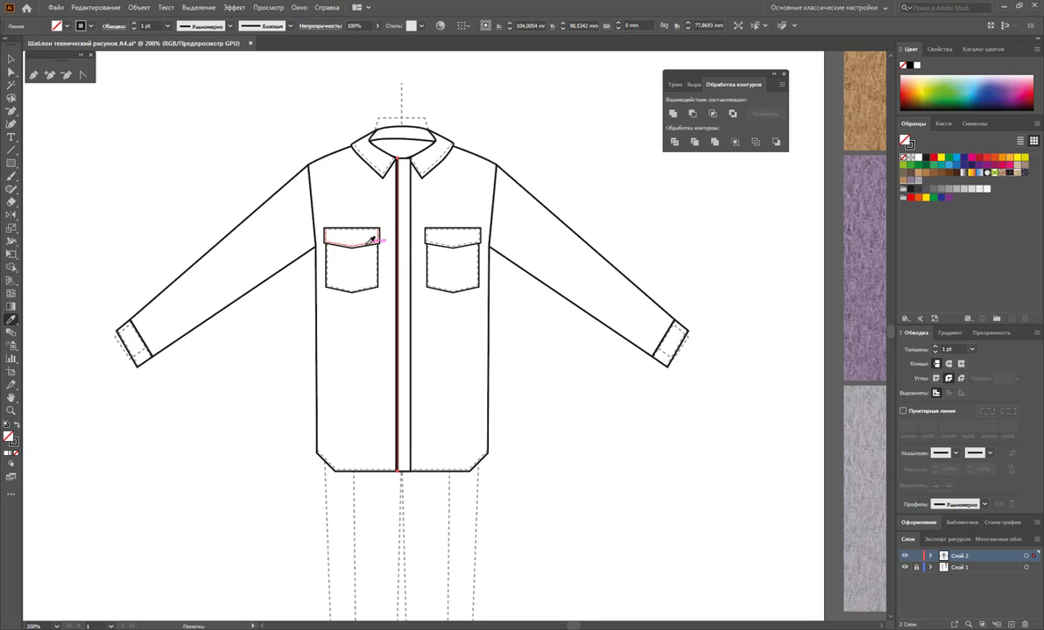
pyautogui.click(344, 232)
# Duplicate the dashed stitching line onto the placket's right edge.
pyautogui.click(10, 56)
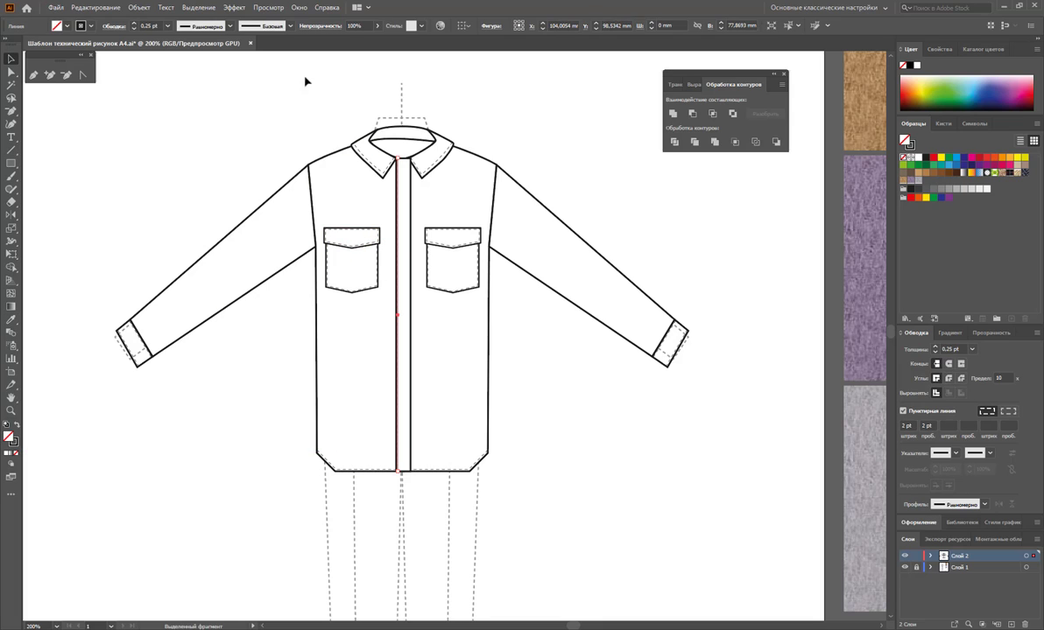
pyautogui.click(442, 254)
pyautogui.moveTo(403, 267); pyautogui.dragTo(435, 258)
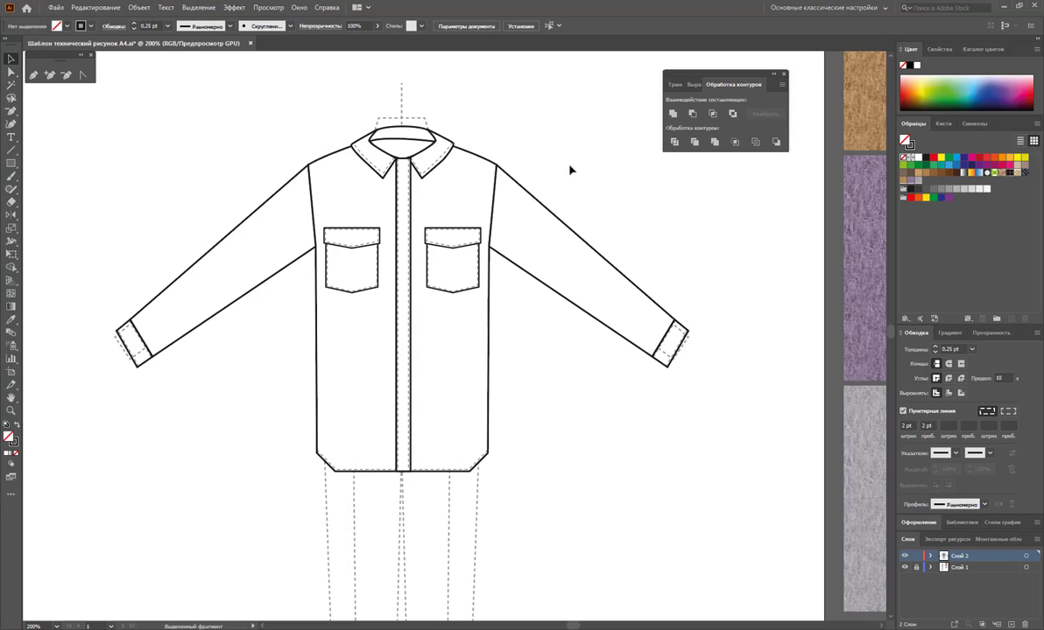
# Draw the button circle to the left of the collar.
pyautogui.click(10, 163)
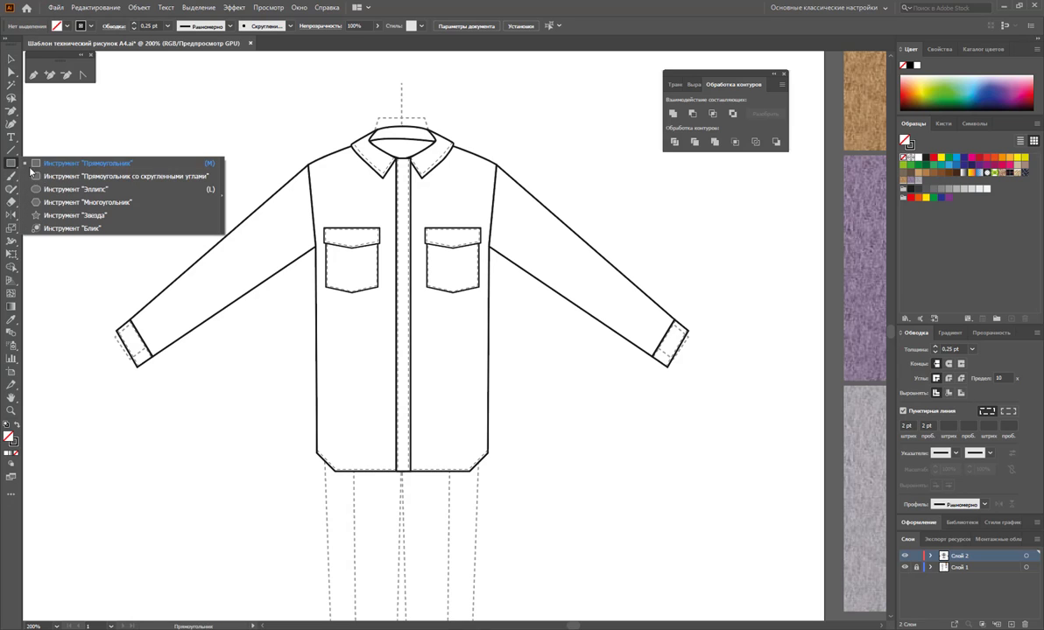
pyautogui.click(53, 186)
pyautogui.moveTo(134, 125); pyautogui.dragTo(212, 204)
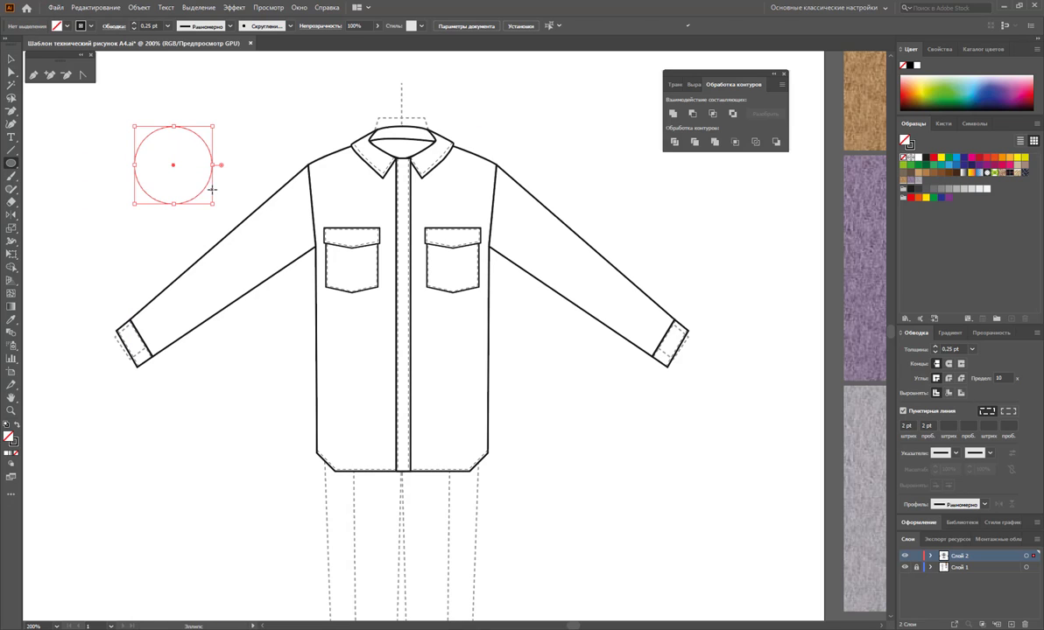
pyautogui.click(11, 59)
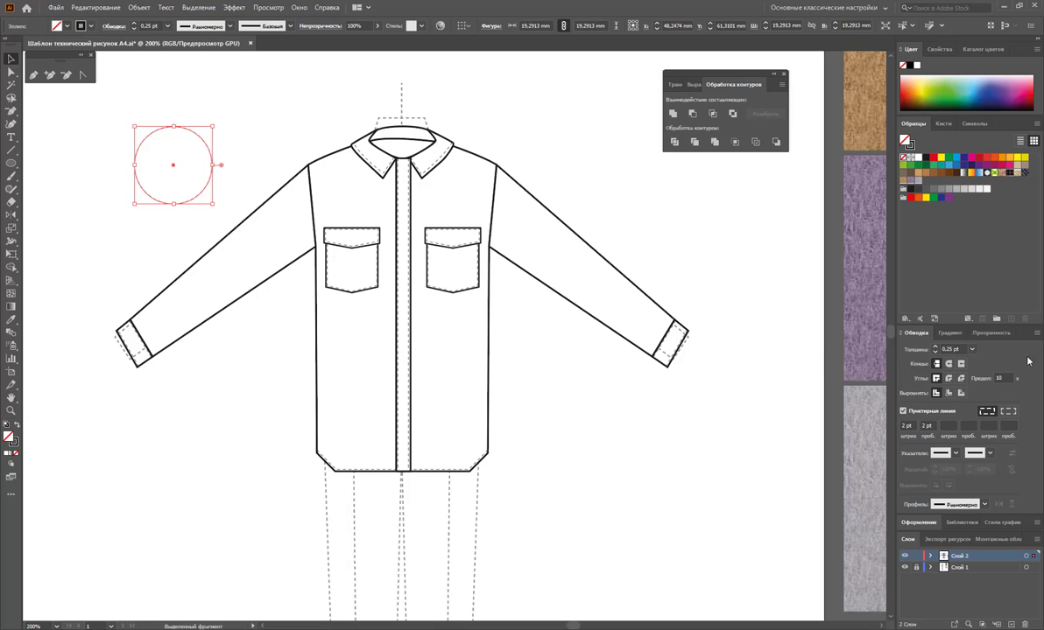
pyautogui.click(226, 151)
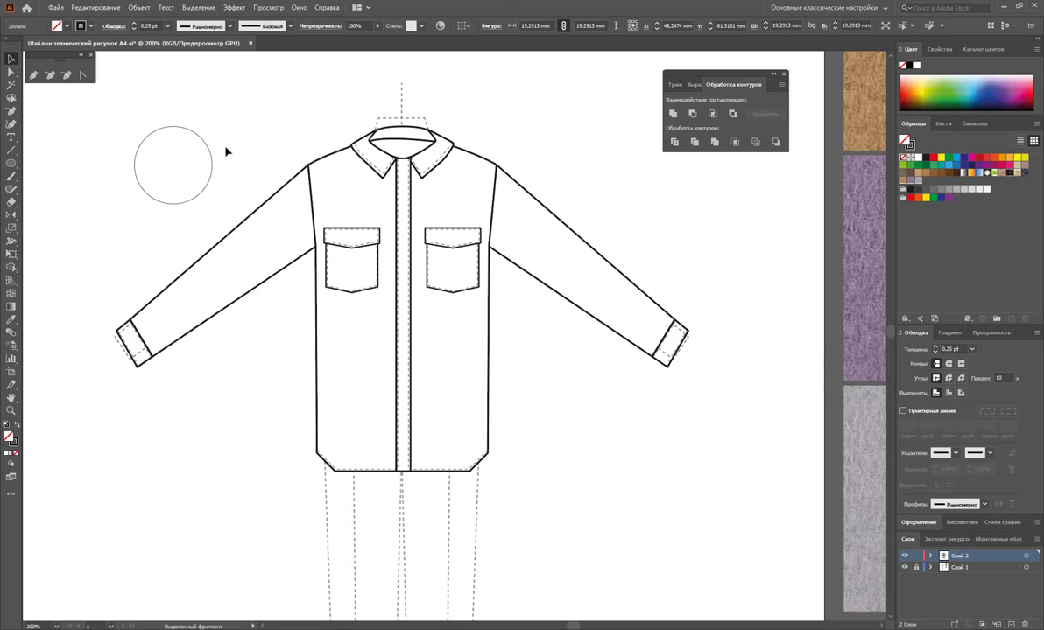
pyautogui.moveTo(214, 159); pyautogui.dragTo(218, 158)
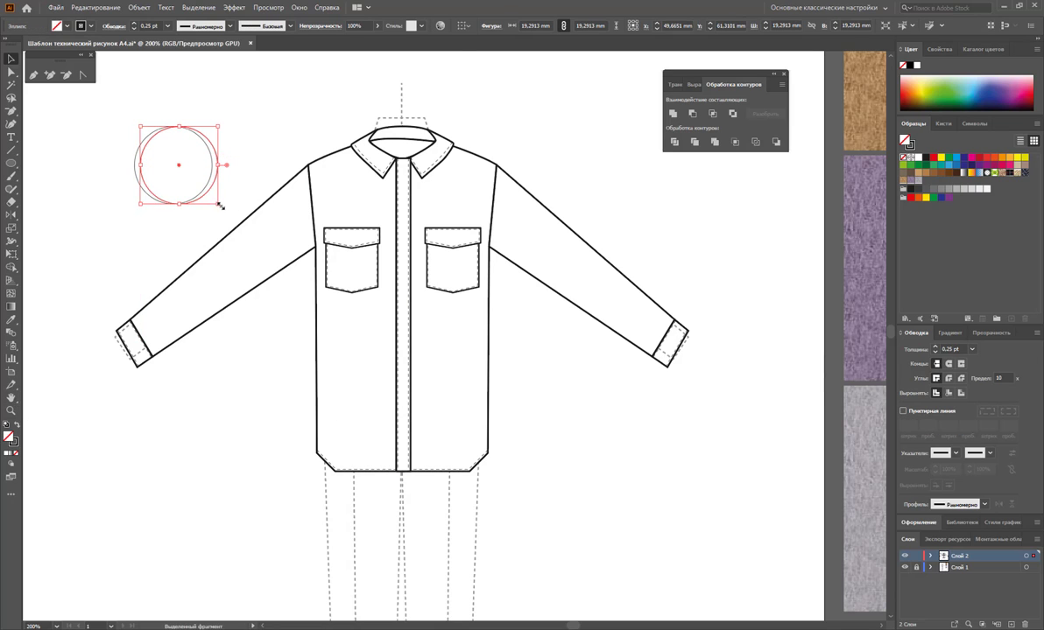
# Scale and copy small circles into four button holes.
pyautogui.moveTo(214, 202)
pyautogui.mouseDown()
pyautogui.moveTo(145, 133)
pyautogui.moveTo(188, 164)
pyautogui.moveTo(205, 147)
pyautogui.moveTo(185, 185)
pyautogui.mouseUp()
pyautogui.click(160, 166)
pyautogui.click(184, 156)
pyautogui.click(96, 157)
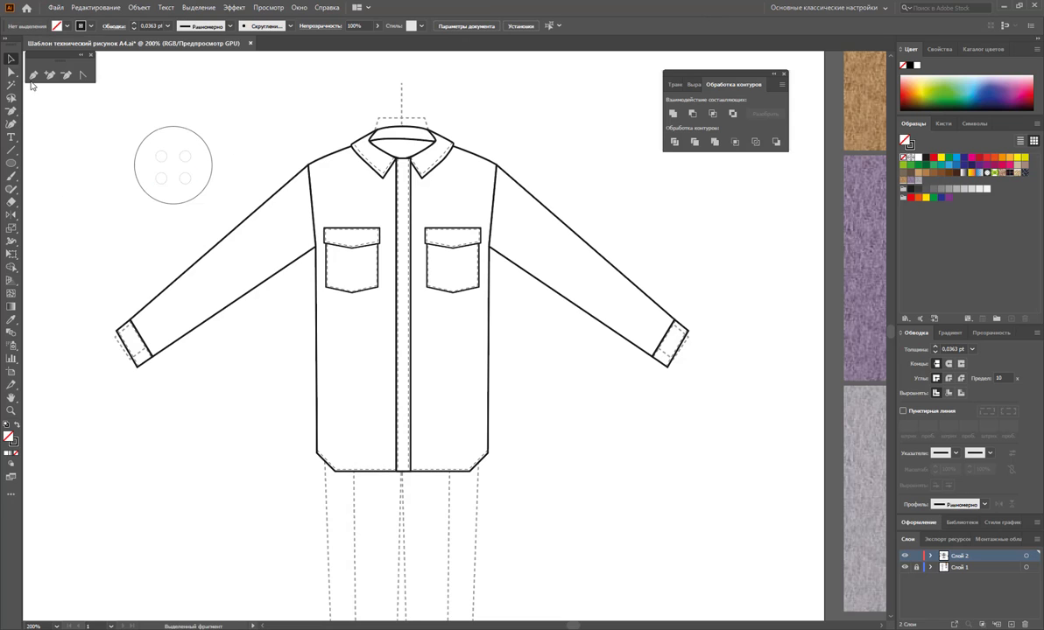
# Draw a flat 20 × 3.6 mm ellipse across the button.
pyautogui.click(33, 75)
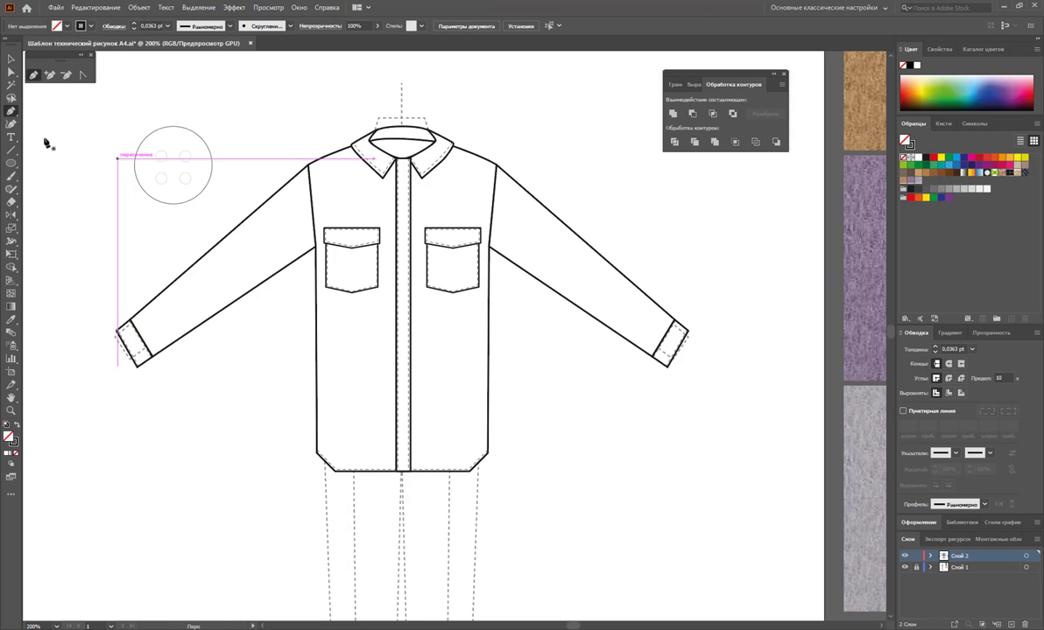
pyautogui.press('l')
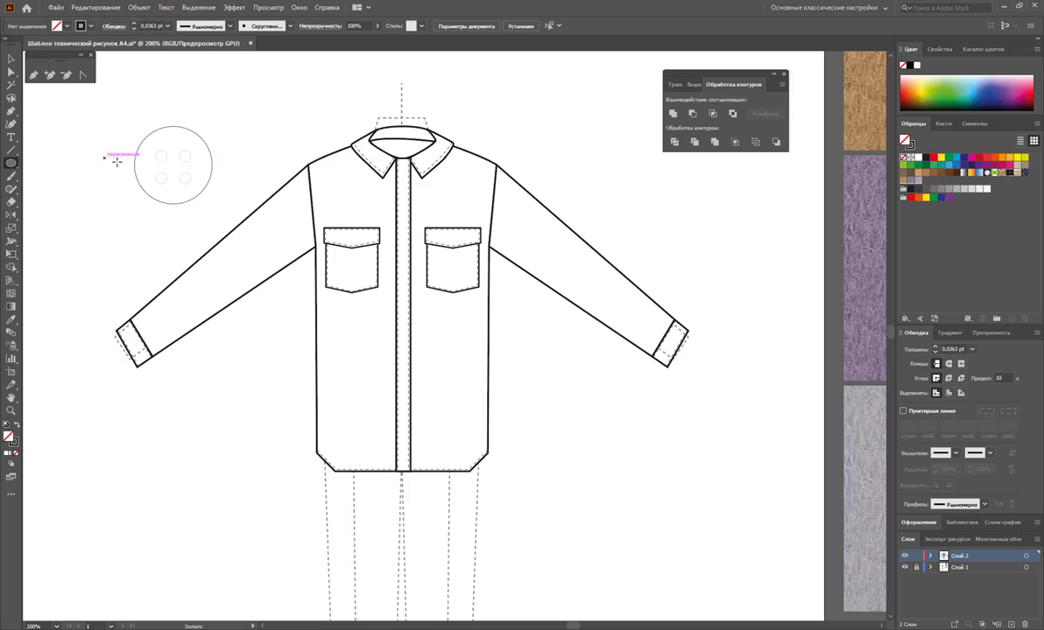
pyautogui.moveTo(105, 158); pyautogui.dragTo(185, 176)
# Send the thread ellipse behind the button.
pyautogui.press('v')
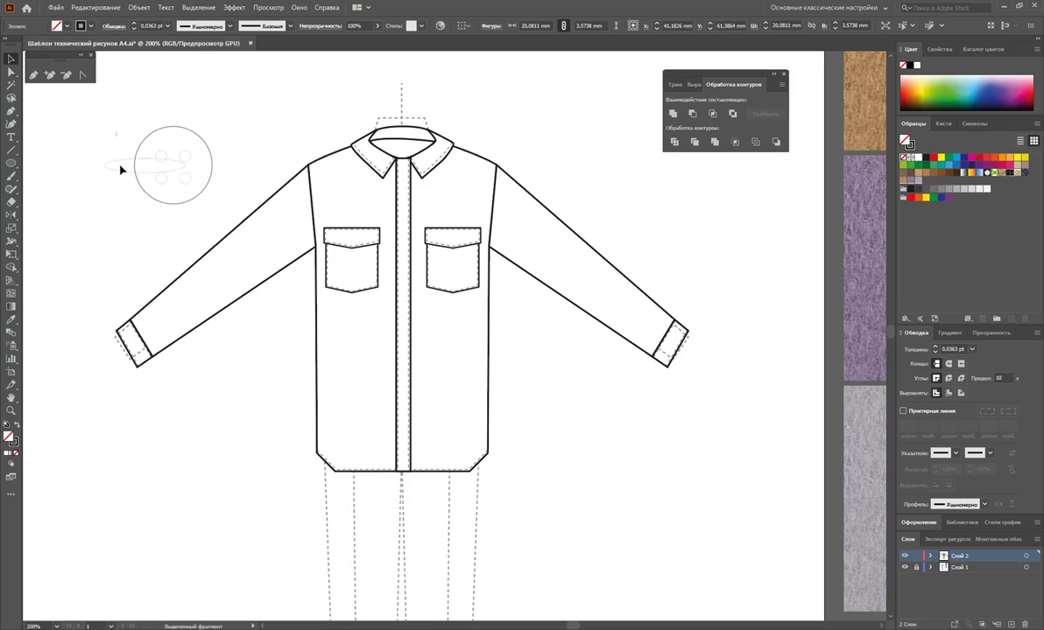
pyautogui.rightClick(120, 187)
pyautogui.moveTo(150, 371)
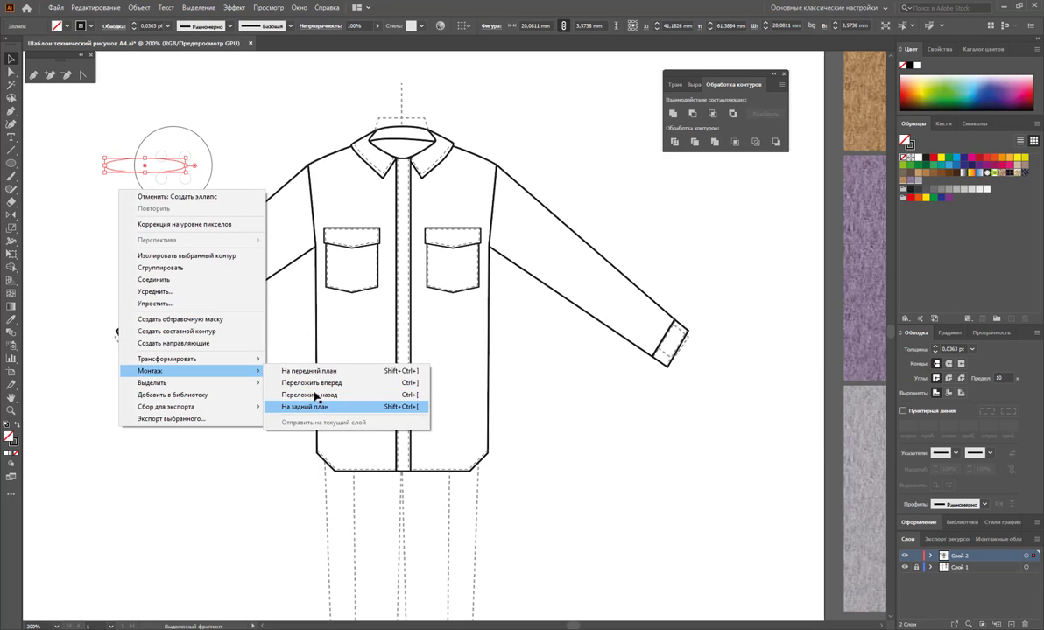
pyautogui.click(315, 406)
pyautogui.click(228, 144)
# Draw two crossing stitch lines across the holes and stroke them at 0.75 pt.
pyautogui.press('\\')
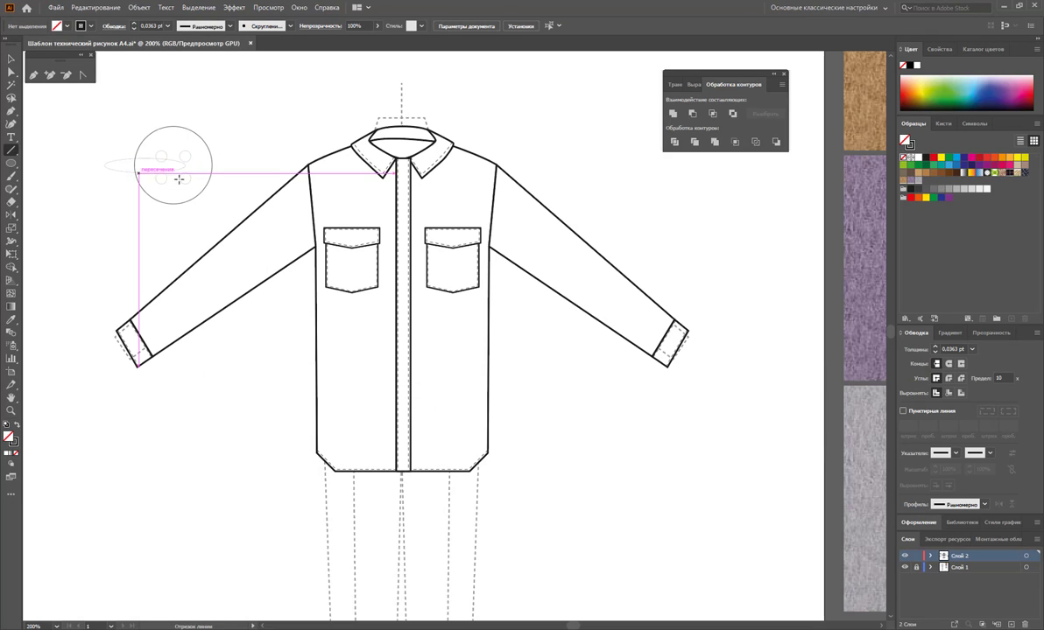
pyautogui.moveTo(186, 157)
pyautogui.mouseDown()
pyautogui.moveTo(161, 177)
pyautogui.moveTo(185, 178)
pyautogui.mouseUp()
pyautogui.click(10, 59)
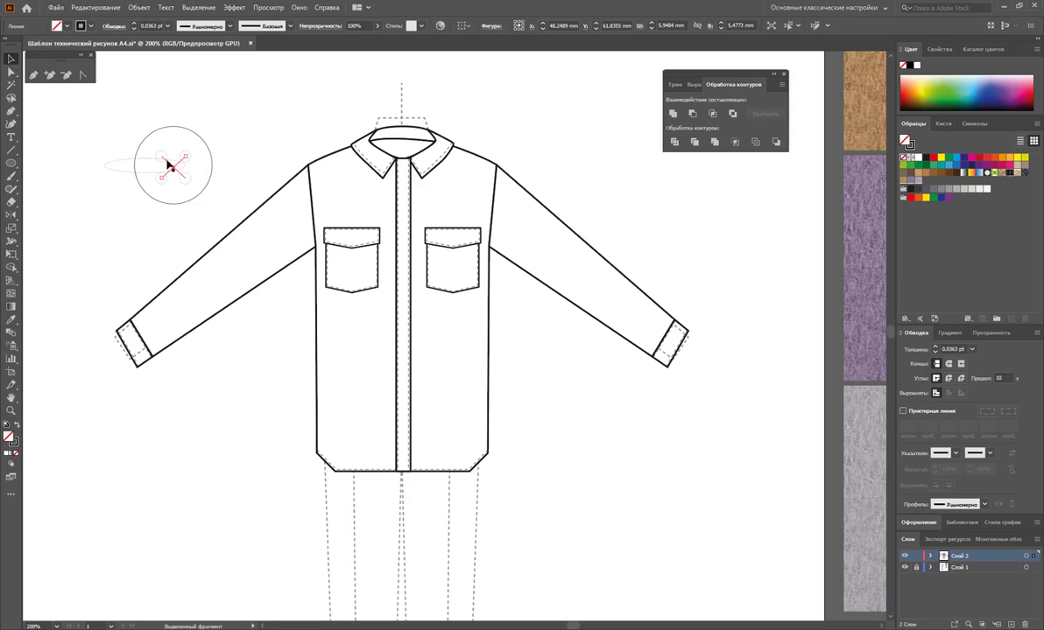
pyautogui.click(164, 172)
pyautogui.keyDown('shift'); pyautogui.click(177, 166); pyautogui.keyUp('shift')
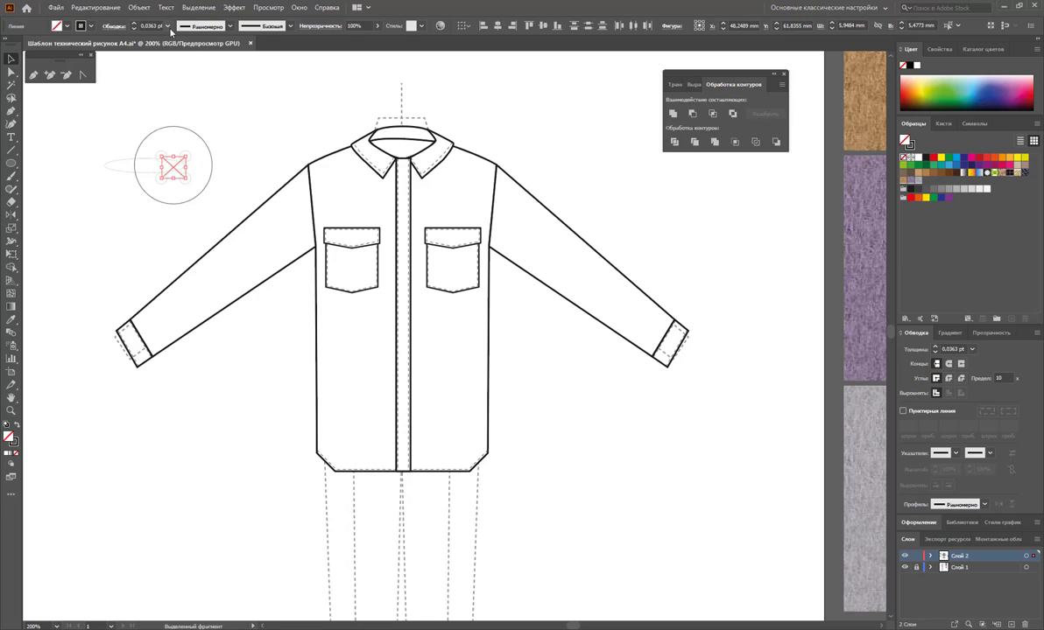
pyautogui.click(168, 25)
pyautogui.click(175, 67)
pyautogui.click(246, 130)
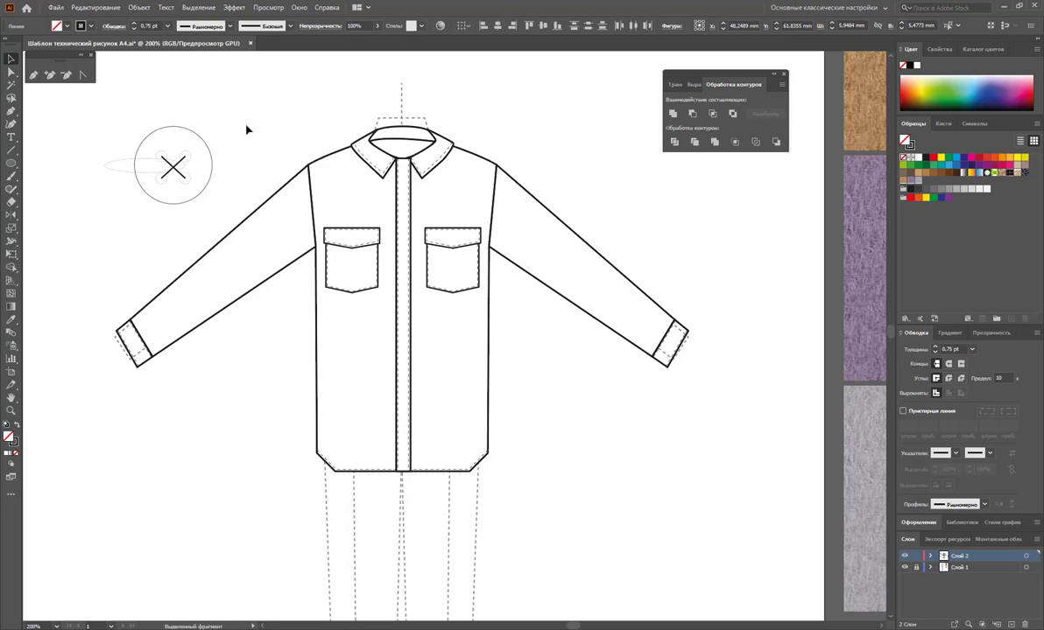
# Fill the button circle light grey, then scale circle, X and ellipse down onto the placket.
pyautogui.click(187, 132)
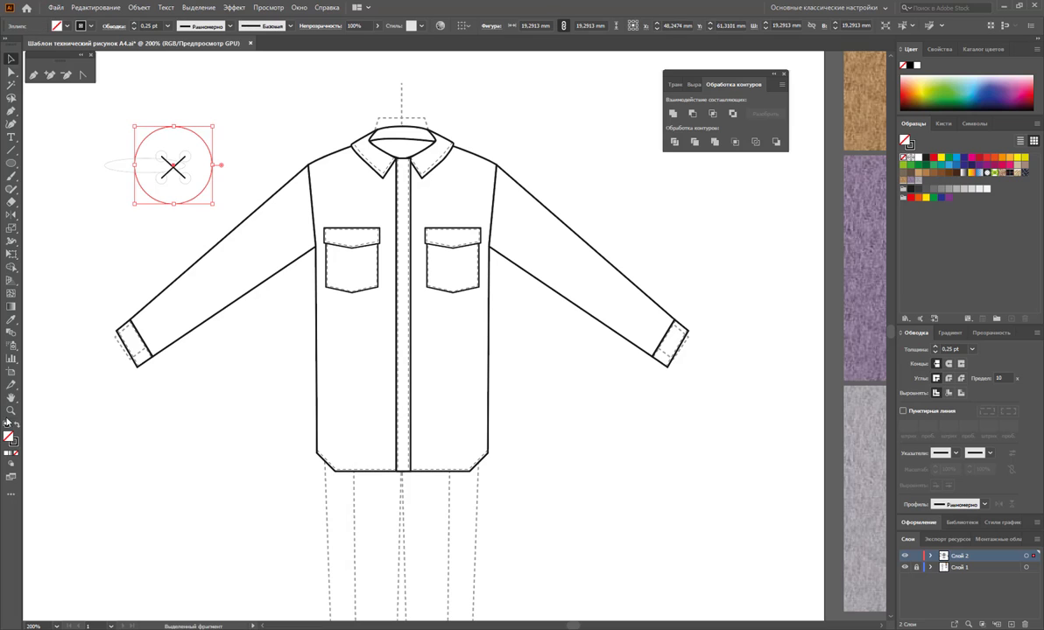
pyautogui.click(978, 189)
pyautogui.moveTo(230, 101); pyautogui.dragTo(124, 209)
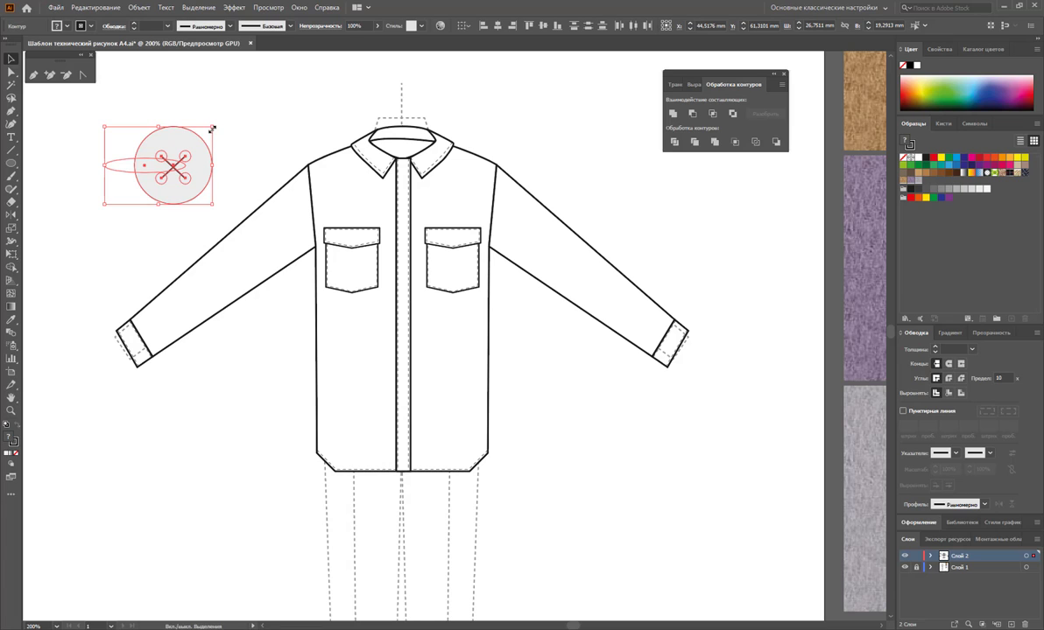
pyautogui.moveTo(213, 129)
pyautogui.mouseDown()
pyautogui.moveTo(117, 194)
pyautogui.moveTo(403, 174)
pyautogui.mouseUp()
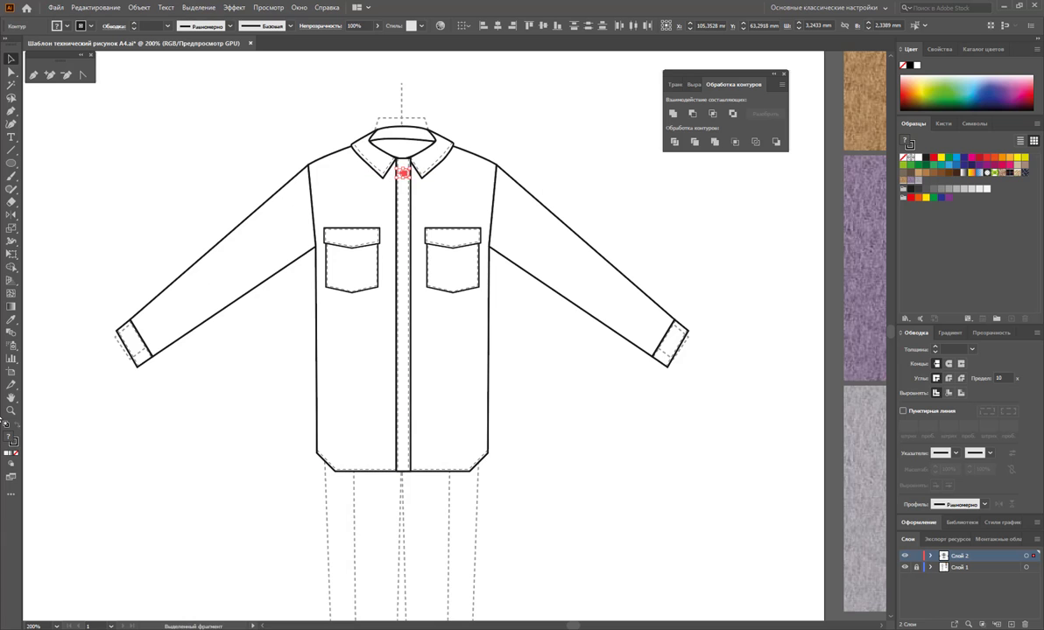
pyautogui.click(10, 410)
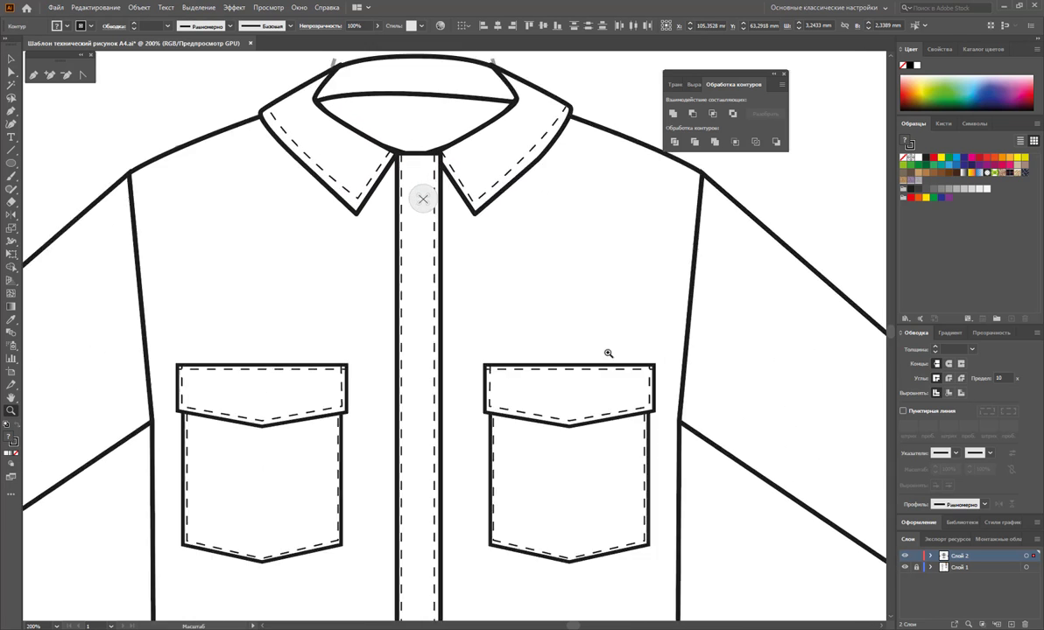
# Zoom in, shrink the button, move it toward the collar, and group its parts.
pyautogui.moveTo(396, 157); pyautogui.dragTo(710, 379)
pyautogui.click(17, 62)
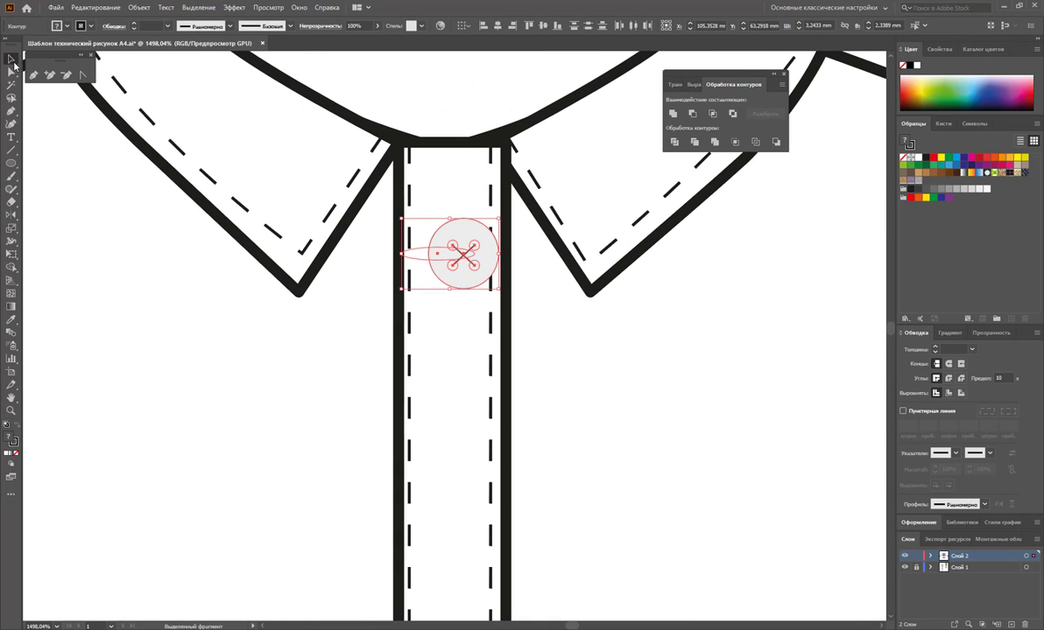
pyautogui.moveTo(497, 288); pyautogui.dragTo(457, 259)
pyautogui.moveTo(433, 245)
pyautogui.mouseDown()
pyautogui.moveTo(453, 188)
pyautogui.moveTo(460, 199)
pyautogui.mouseUp()
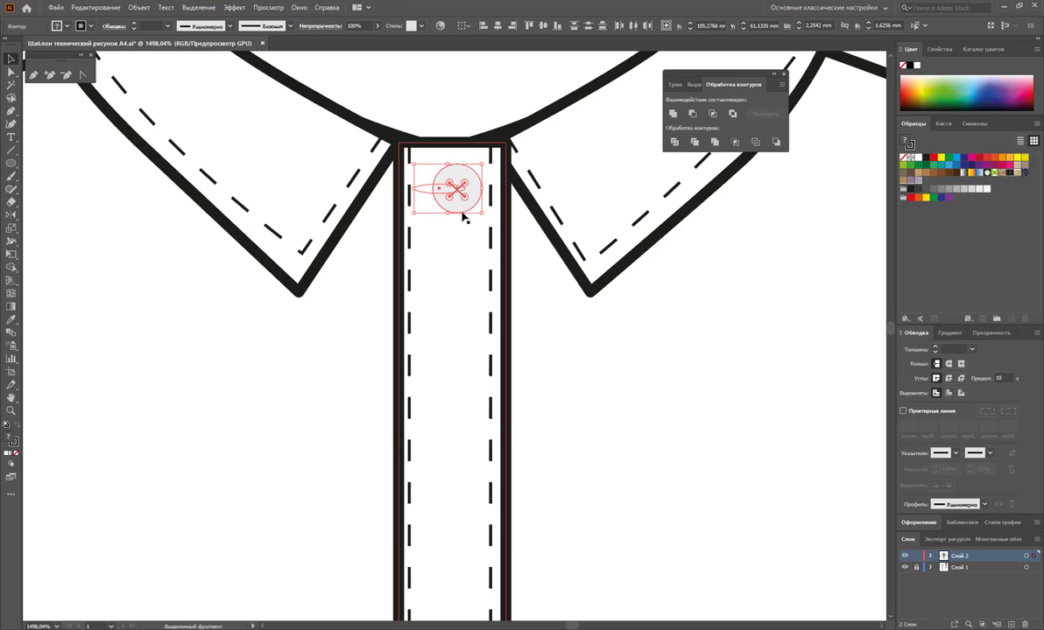
pyautogui.rightClick(451, 198)
pyautogui.click(508, 324)
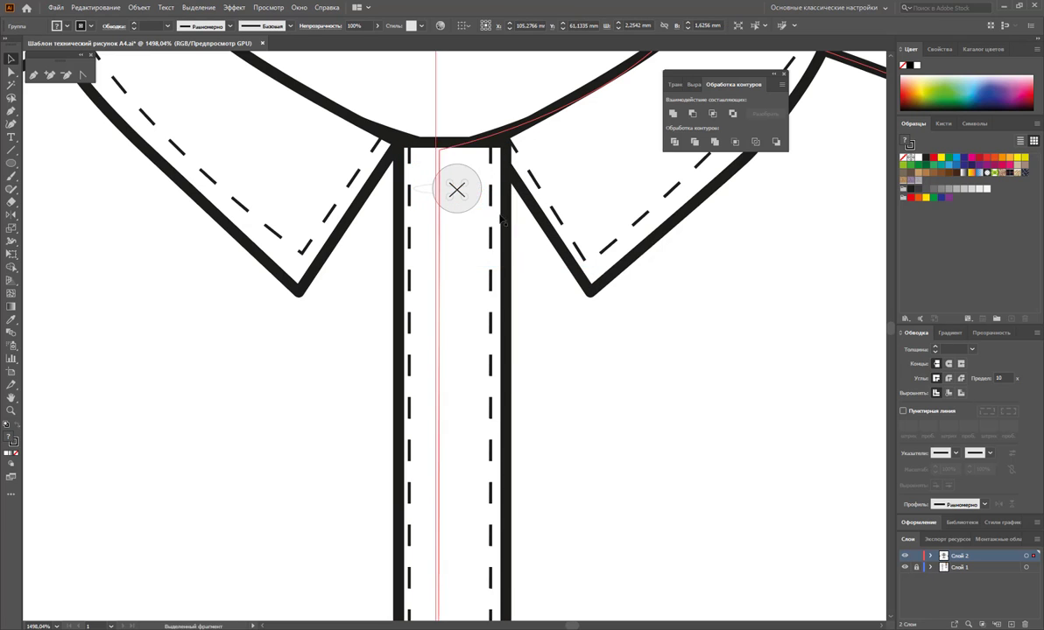
# Inside the group, adjust the button circle and give its outline a 0.5 pt stroke.
pyautogui.doubleClick(473, 191)
pyautogui.click(481, 188)
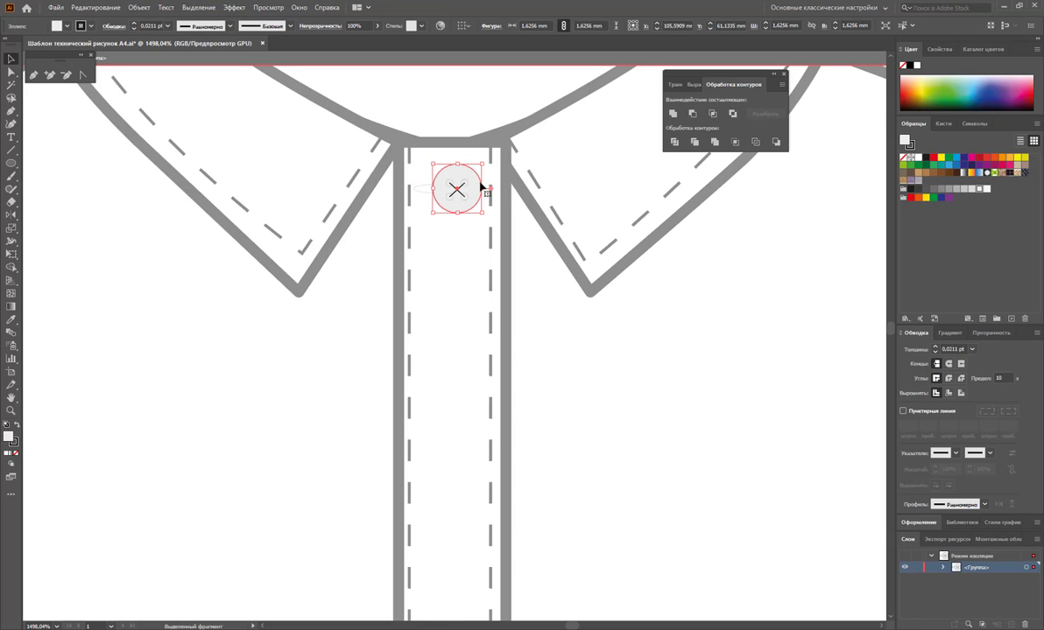
pyautogui.moveTo(470, 191); pyautogui.dragTo(455, 189)
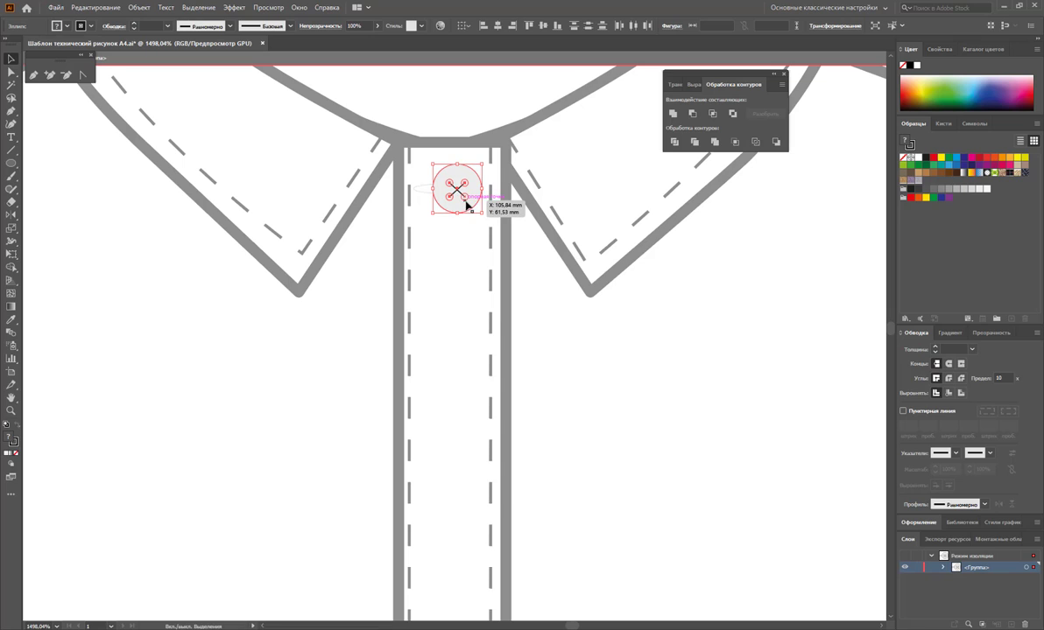
pyautogui.click(166, 26)
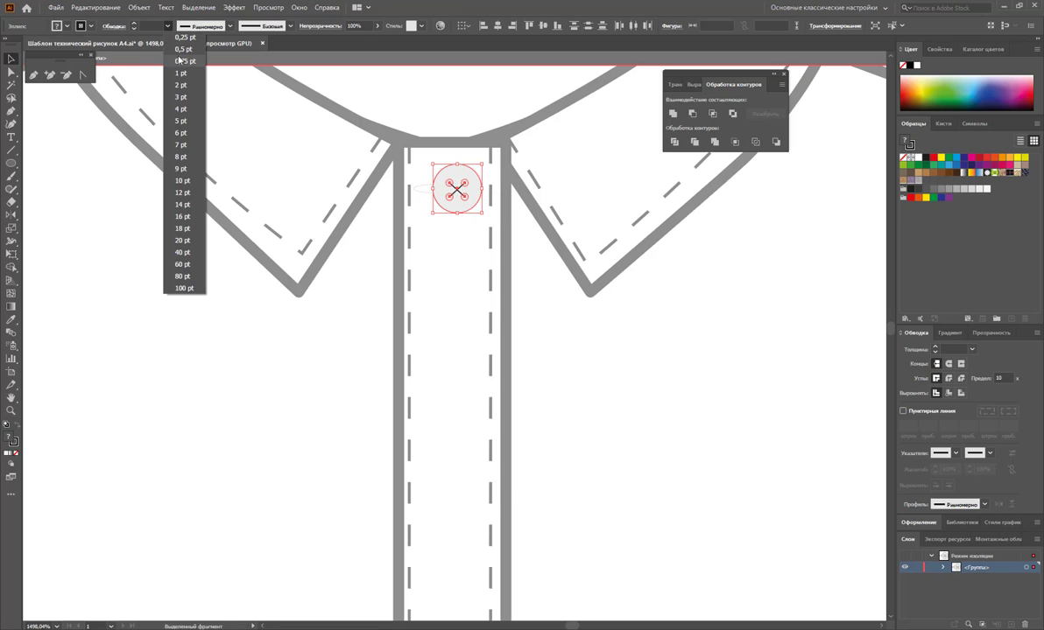
pyautogui.click(173, 50)
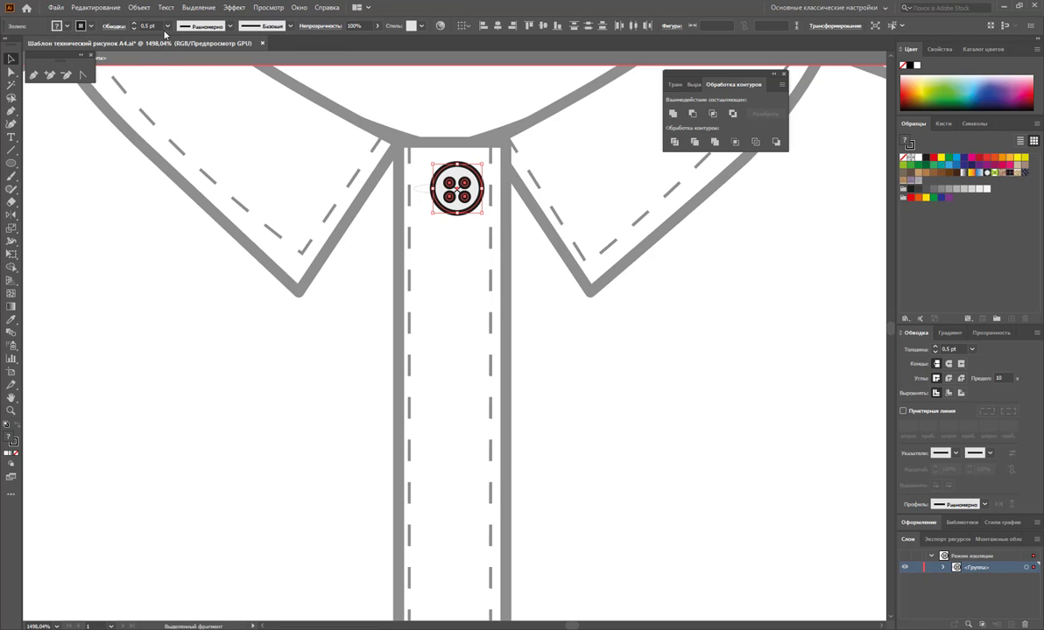
pyautogui.click(167, 25)
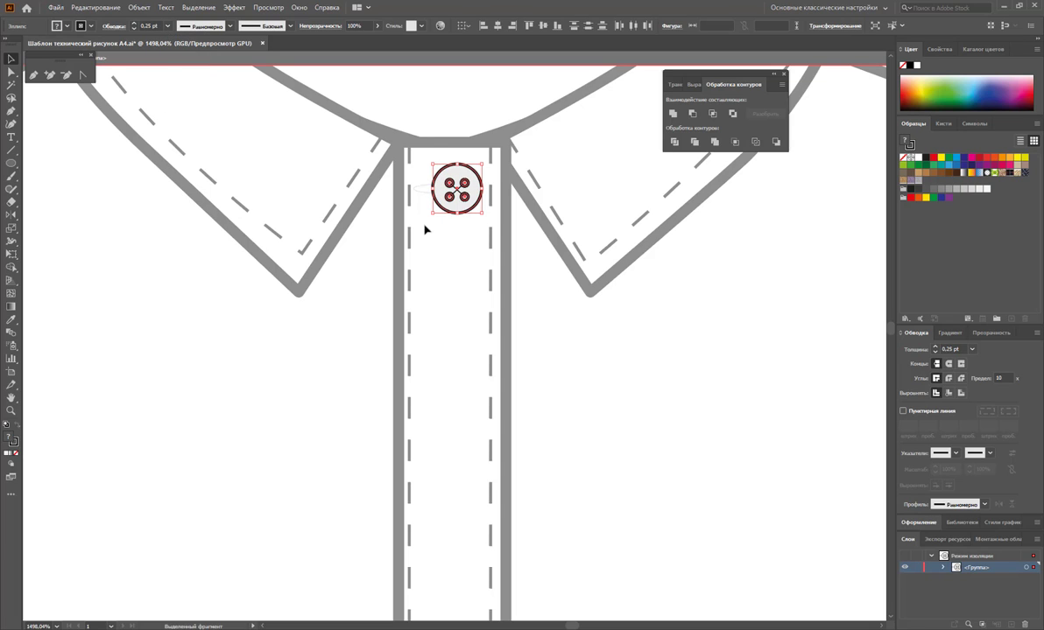
# Set the thread loop and both X stitch lines to a 0.5 pt stroke.
pyautogui.click(415, 187)
pyautogui.click(168, 27)
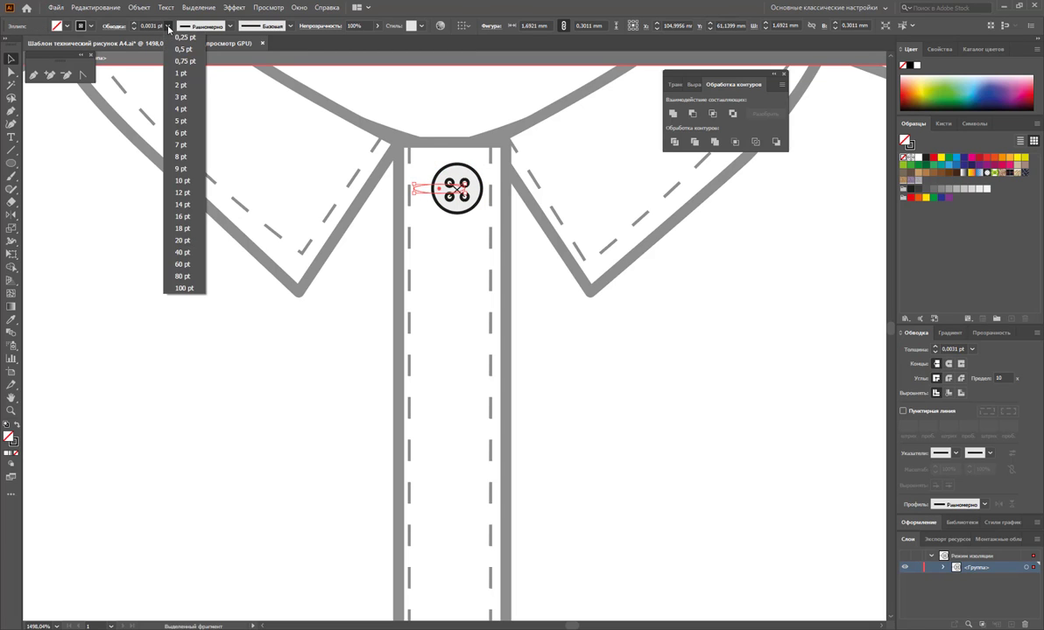
pyautogui.click(183, 49)
pyautogui.click(451, 218)
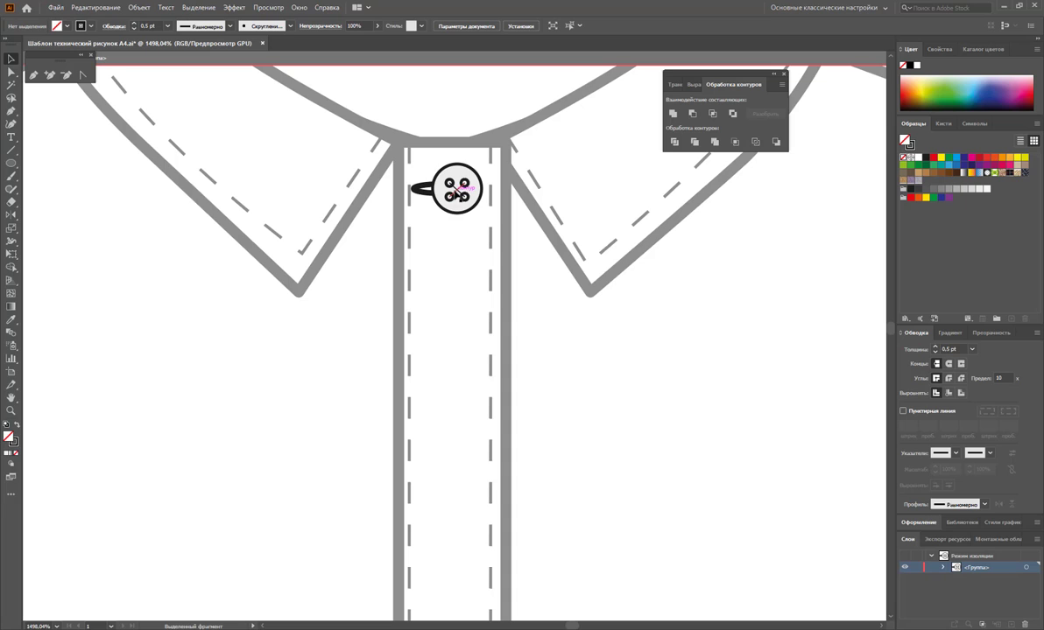
pyautogui.click(457, 189)
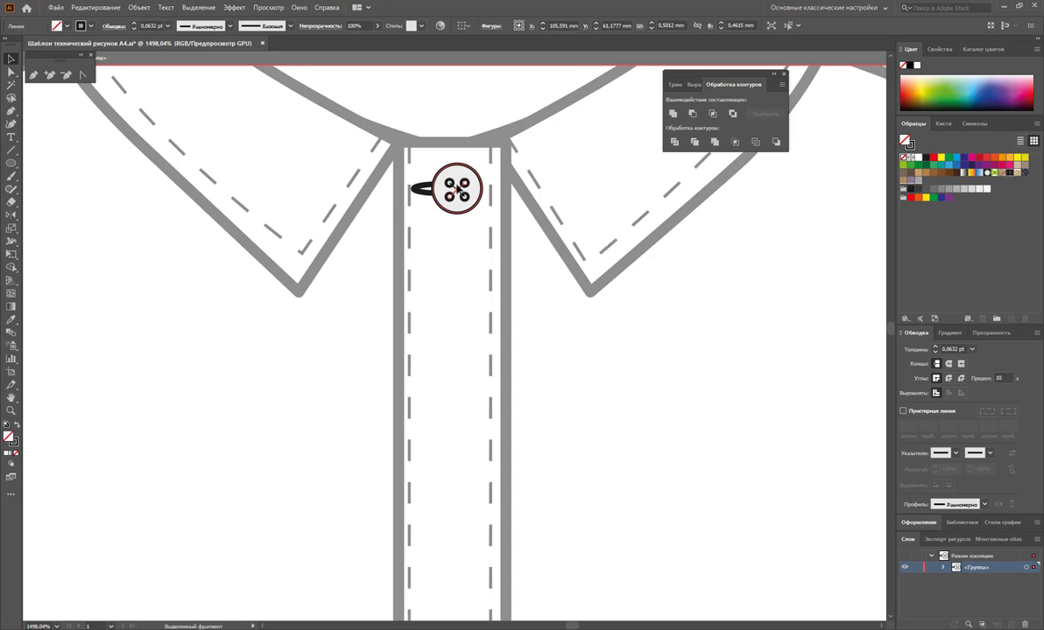
pyautogui.keyDown('shift'); pyautogui.click(456, 189); pyautogui.keyUp('shift')
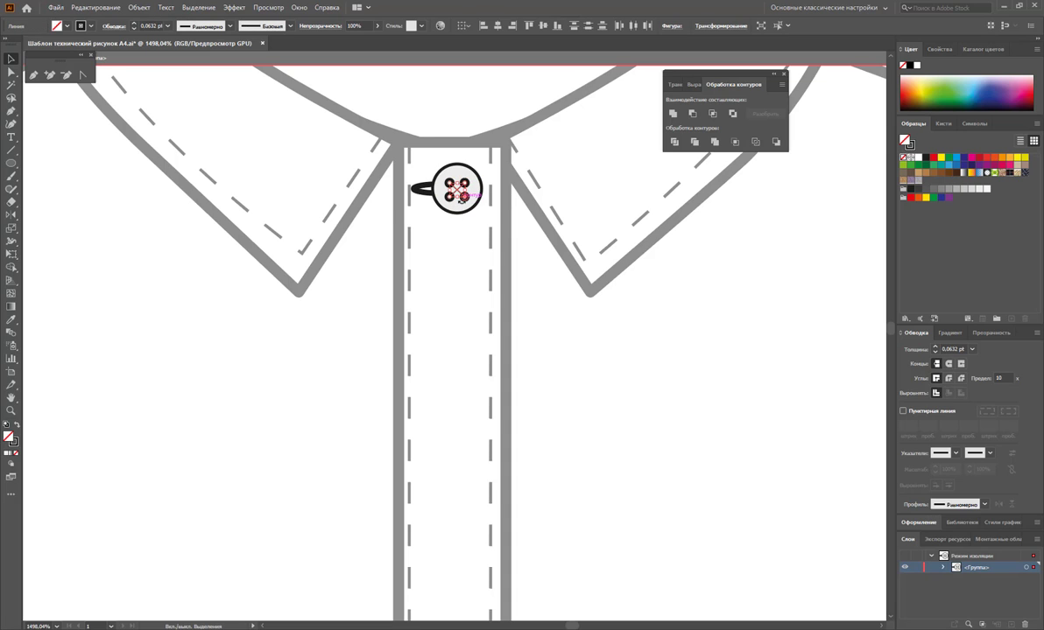
pyautogui.click(169, 26)
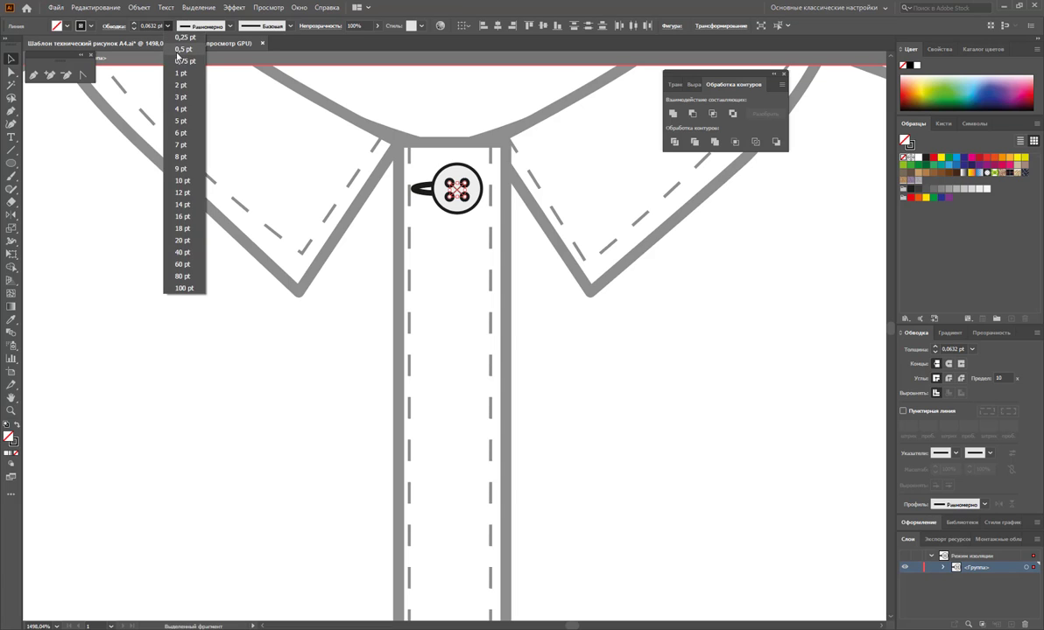
pyautogui.click(168, 57)
pyautogui.click(531, 246)
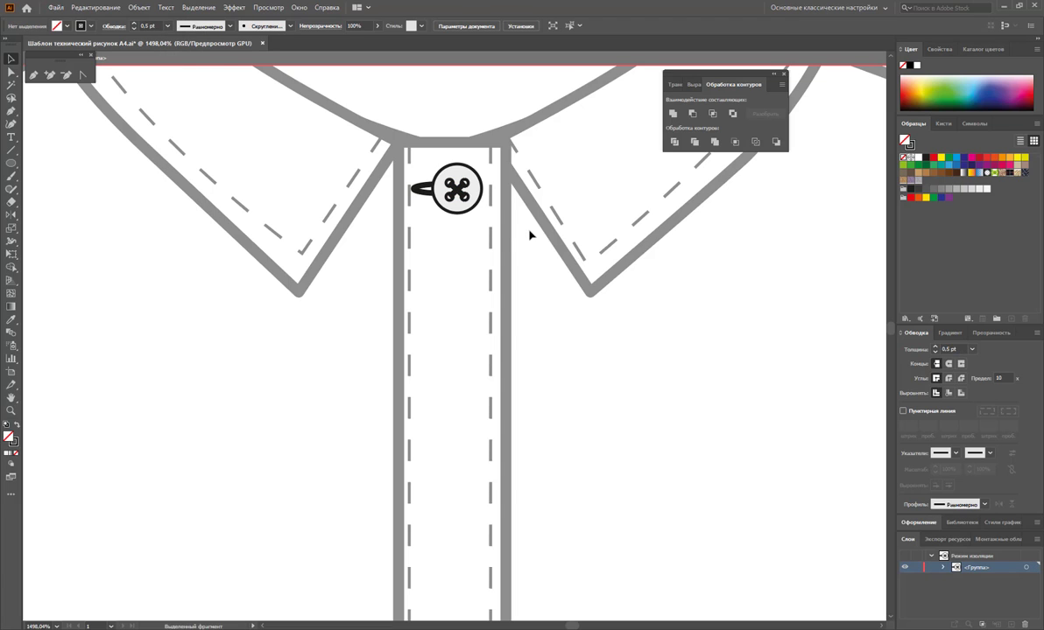
pyautogui.press('z')
pyautogui.click(11, 57)
# Leave the button group and zoom out to the shirt front.
pyautogui.doubleClick(528, 268)
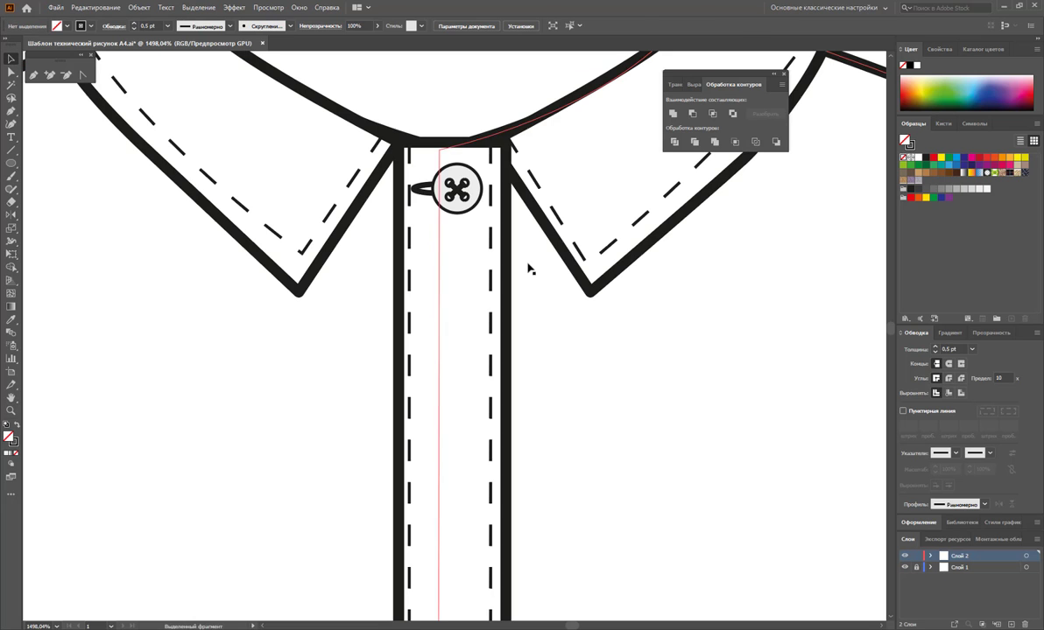
pyautogui.press('z')
pyautogui.keyDown('alt'); pyautogui.click(486, 366); pyautogui.keyUp('alt')
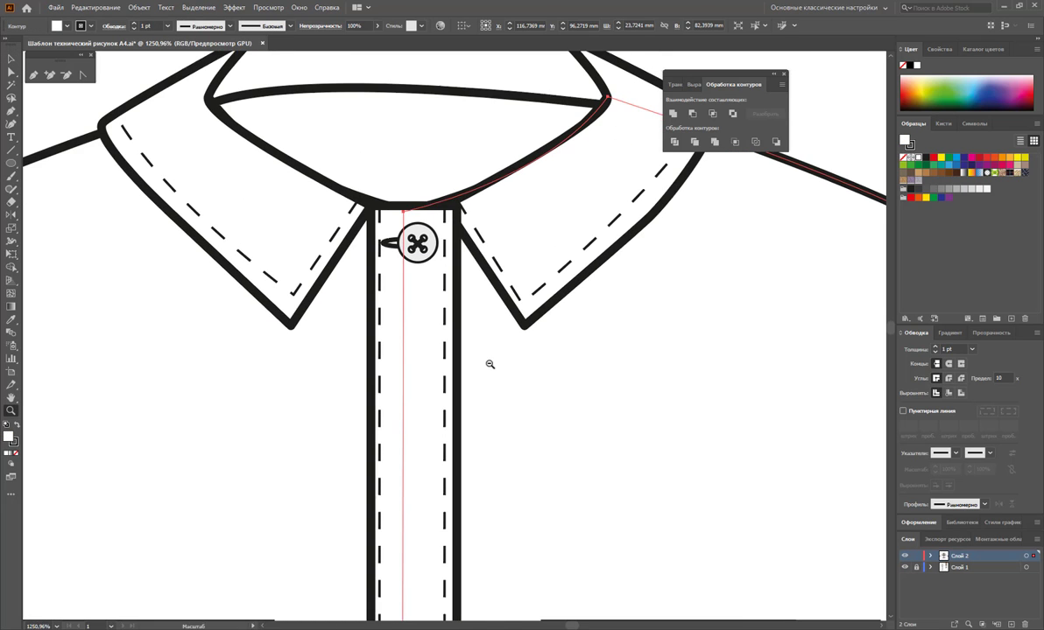
pyautogui.keyDown('alt'); pyautogui.click(436, 324); pyautogui.keyUp('alt')
# Bring both collar pieces to the front, then zoom out to the whole shirt.
pyautogui.click(12, 58)
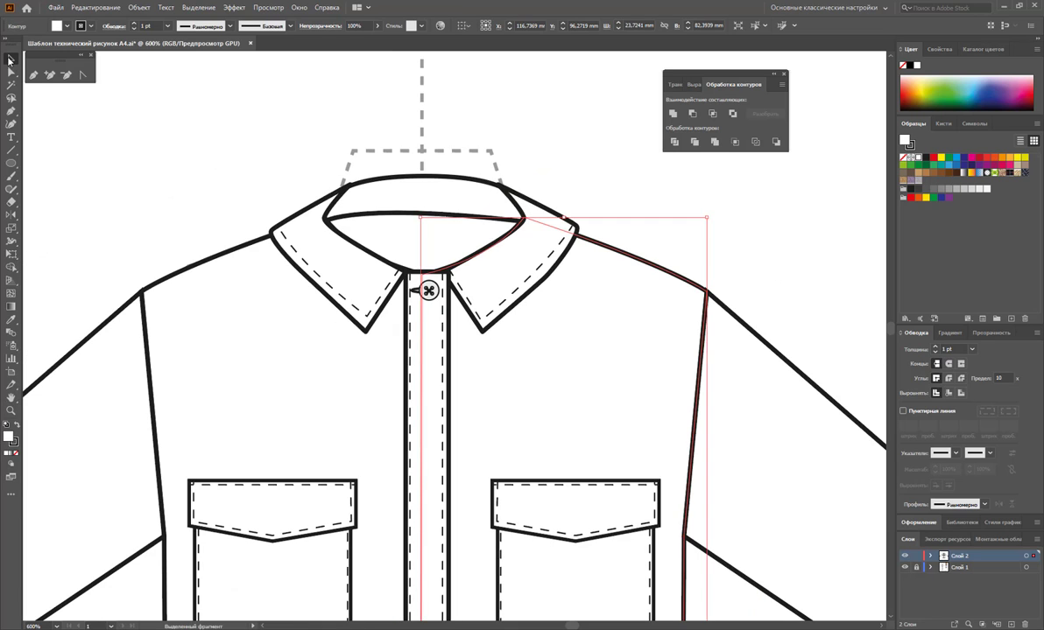
pyautogui.click(476, 311)
pyautogui.click(491, 280)
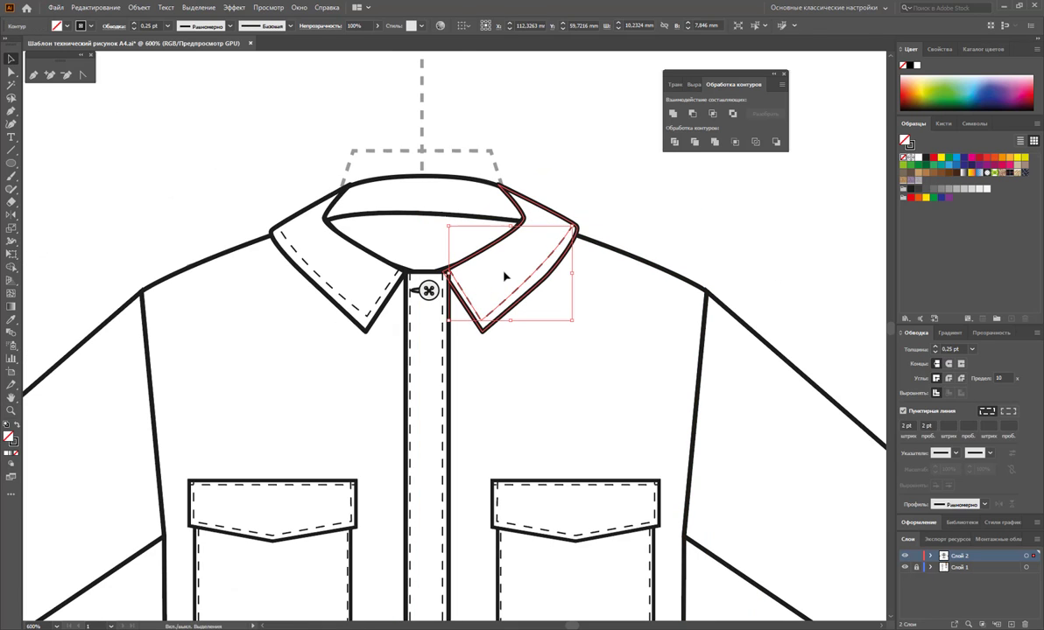
pyautogui.keyDown('shift'); pyautogui.click(343, 292); pyautogui.keyUp('shift')
pyautogui.rightClick(346, 286)
pyautogui.moveTo(403, 476)
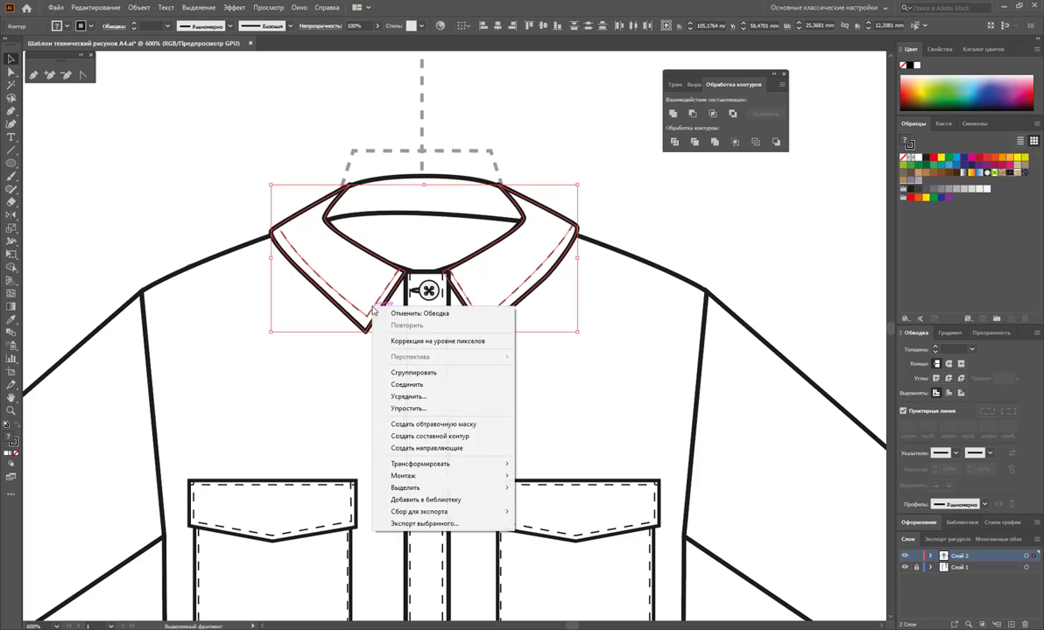
pyautogui.click(560, 475)
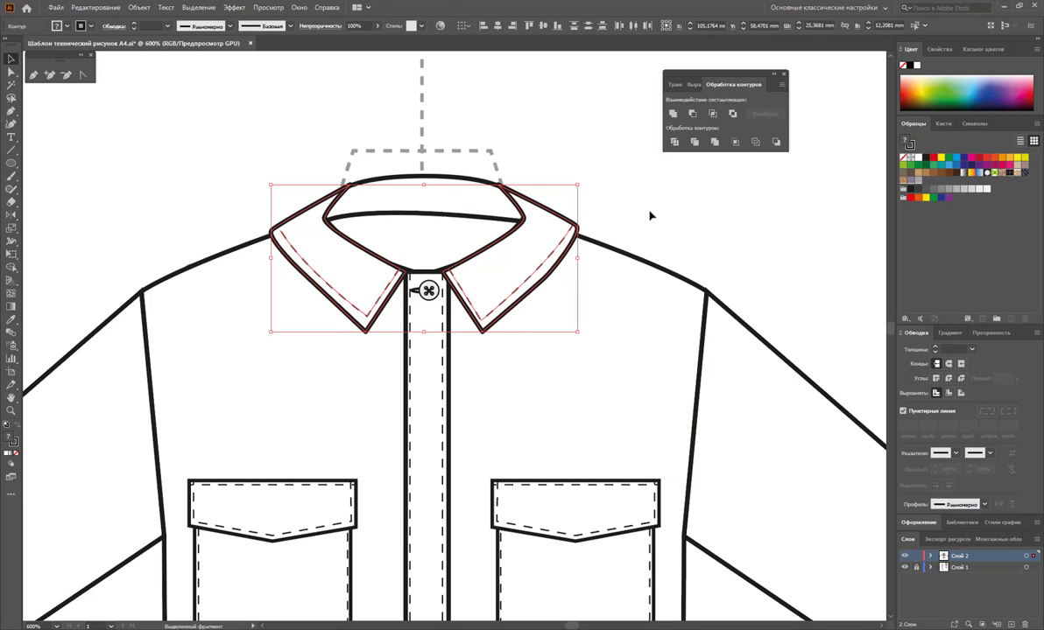
pyautogui.click(396, 209)
pyautogui.click(666, 278)
pyautogui.scroll(-1, 663, 252)
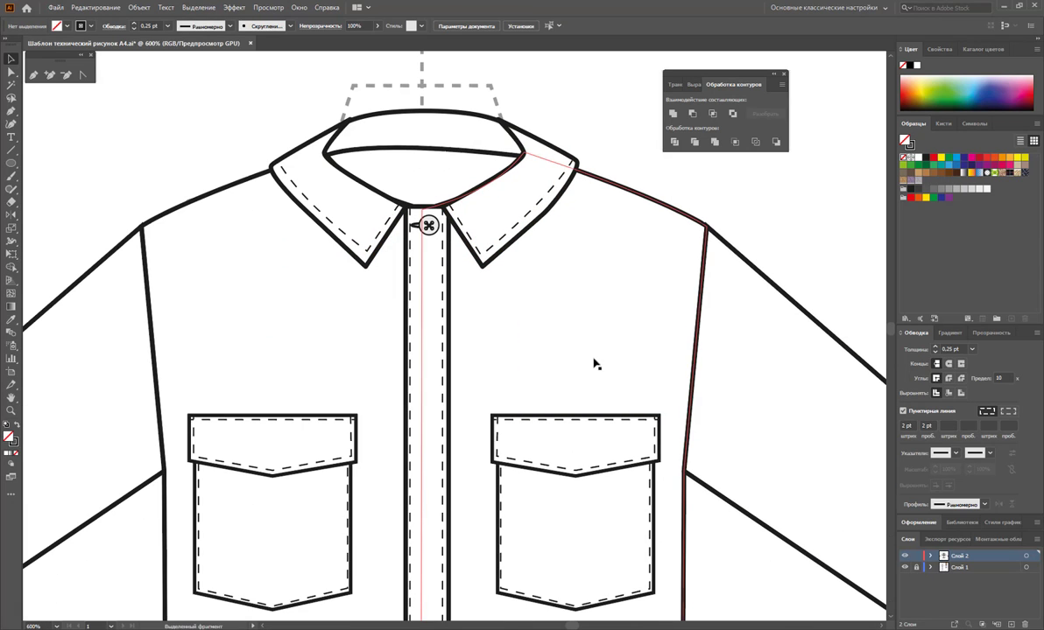
pyautogui.press('z')
pyautogui.keyDown('alt'); pyautogui.click(470, 367); pyautogui.keyUp('alt')
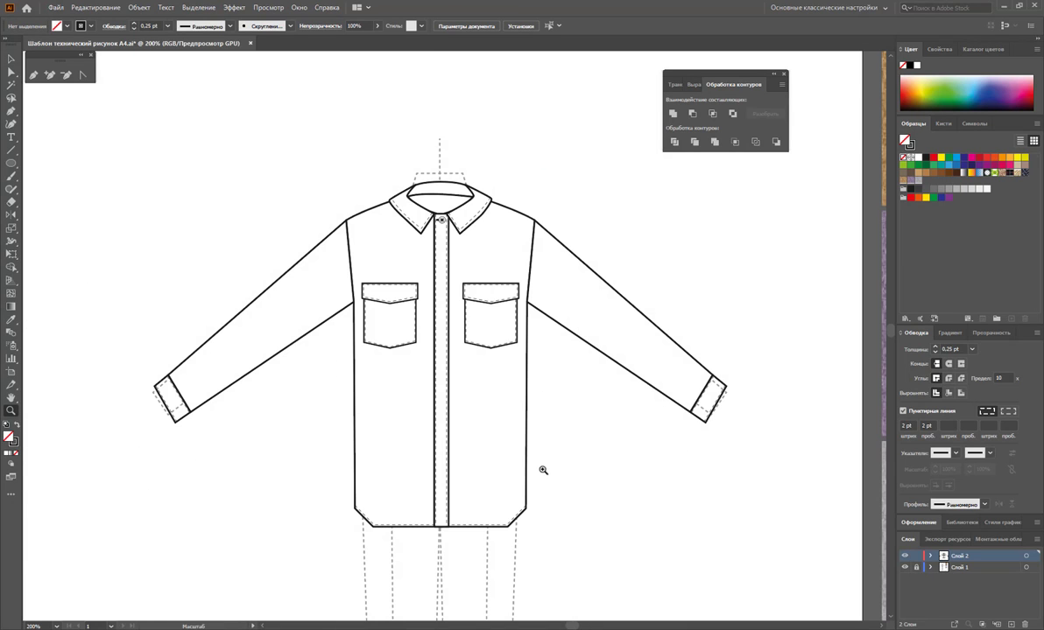
# Alt-drag the collar button down the placket and repeat with Ctrl+D for six evenly spaced buttons.
pyautogui.click(11, 59)
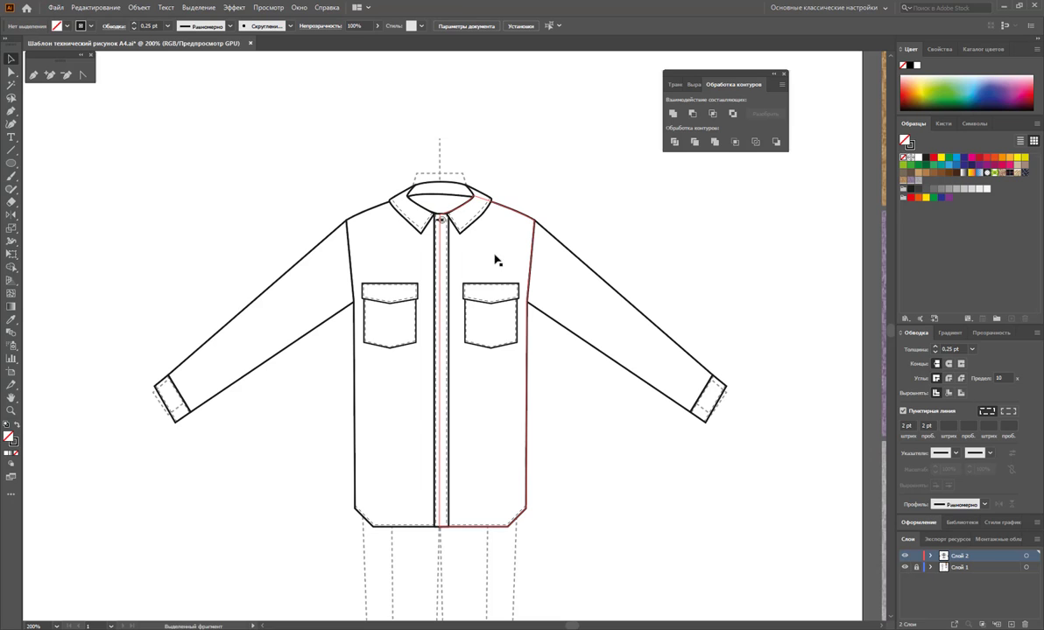
pyautogui.click(442, 220)
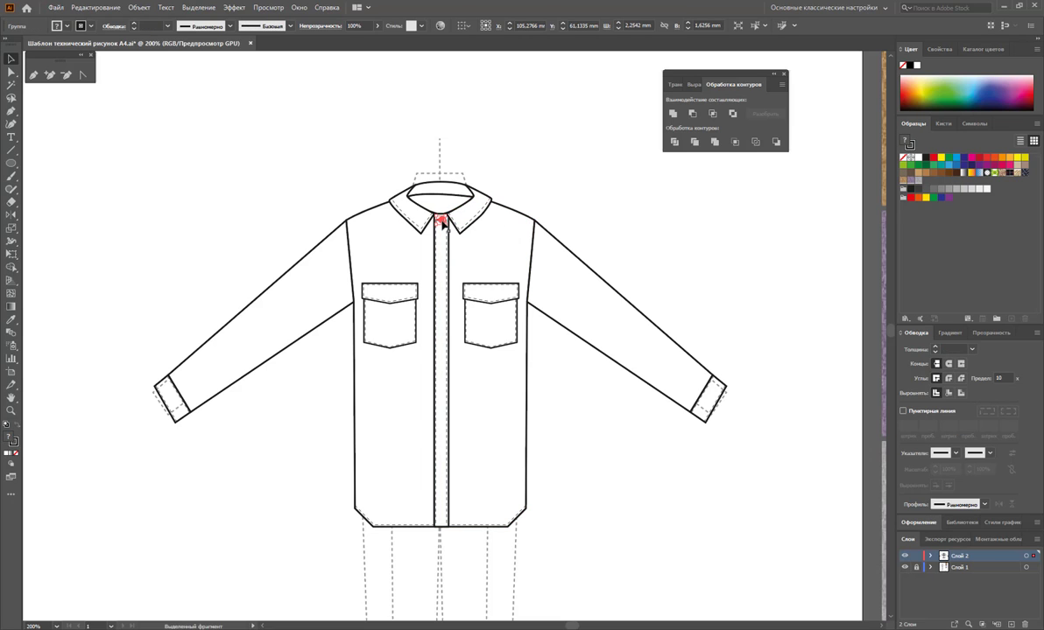
pyautogui.moveTo(443, 225); pyautogui.dragTo(448, 260)
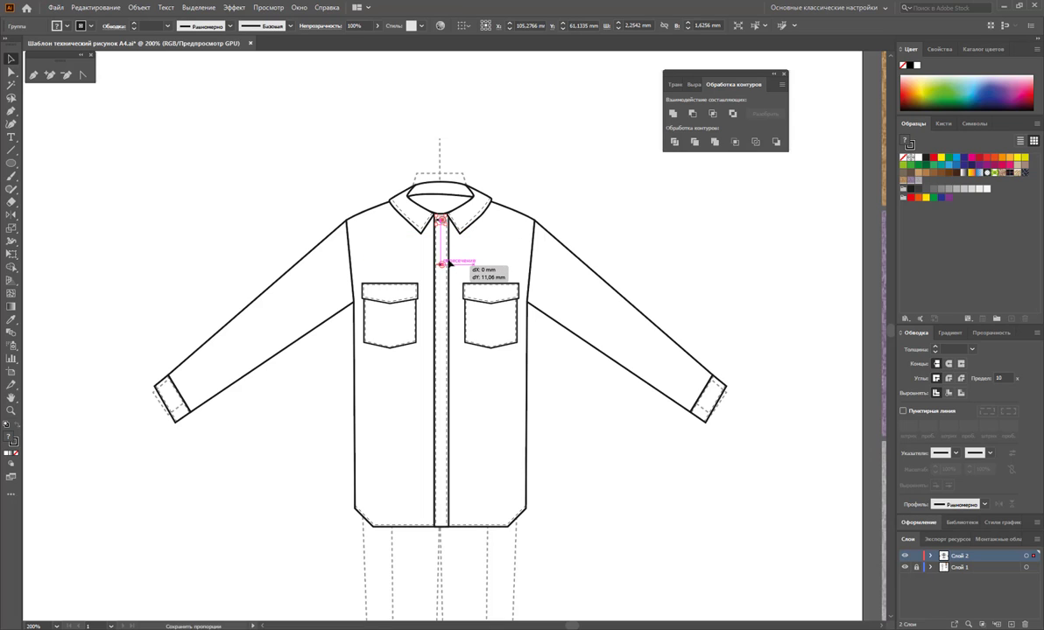
pyautogui.moveTo(448, 260); pyautogui.dragTo(447, 273)
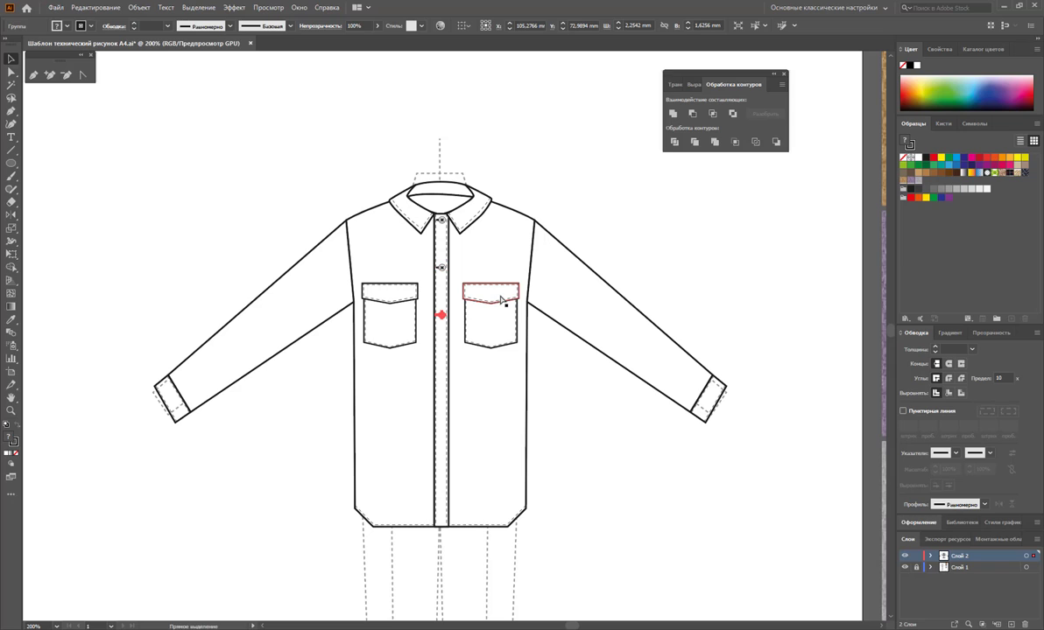
pyautogui.hotkey('ctrl', 'd')
pyautogui.hotkey('ctrl', 'd')
pyautogui.click(599, 479)
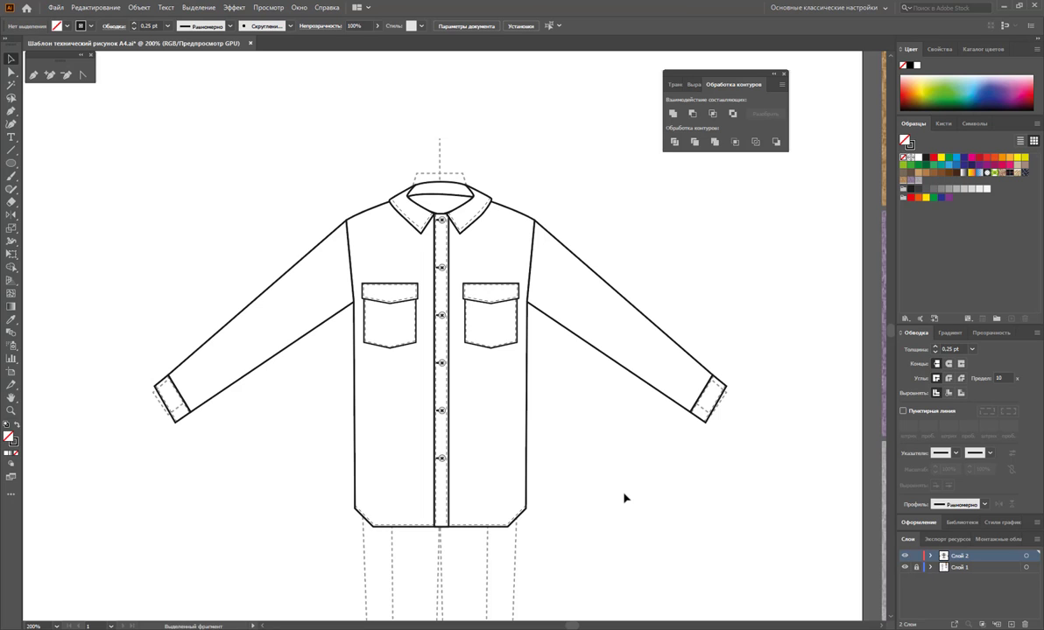
# Zoom out and draw a tall narrow rectangle left of the shirt.
pyautogui.press('z')
pyautogui.keyDown('alt'); pyautogui.click(539, 398); pyautogui.keyUp('alt')
pyautogui.keyDown('alt'); pyautogui.click(511, 387); pyautogui.keyUp('alt')
pyautogui.keyDown('alt'); pyautogui.click(523, 382); pyautogui.keyUp('alt')
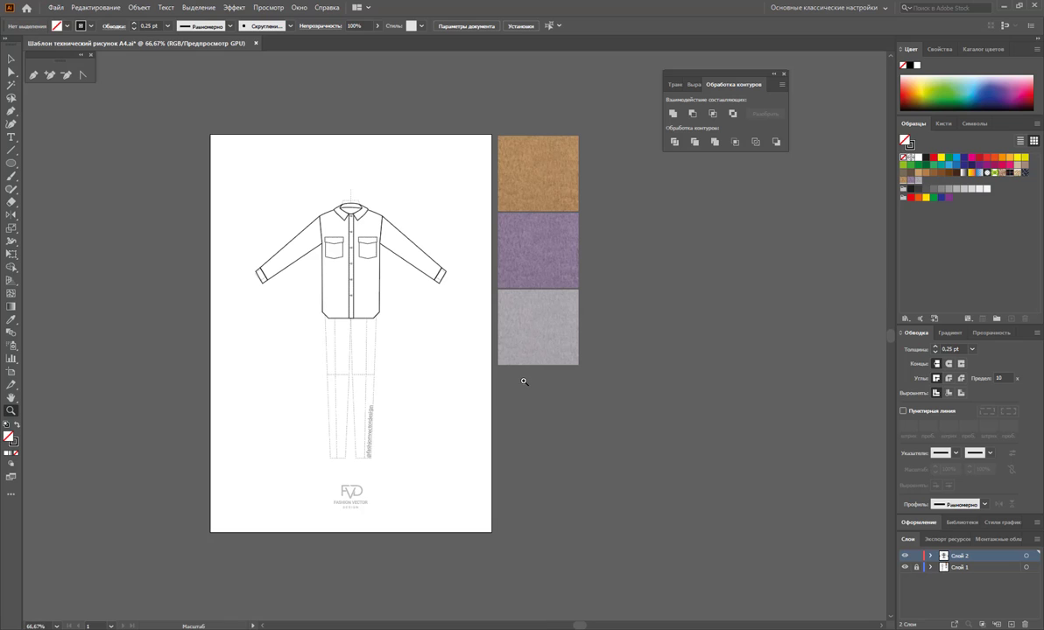
pyautogui.click(10, 59)
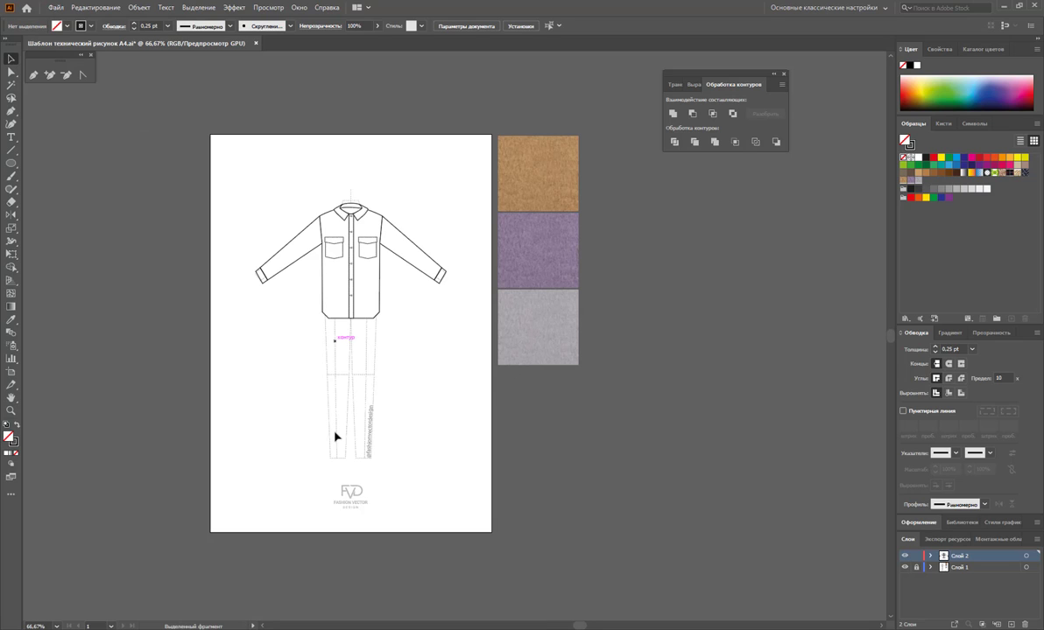
pyautogui.click(11, 163)
pyautogui.click(88, 163)
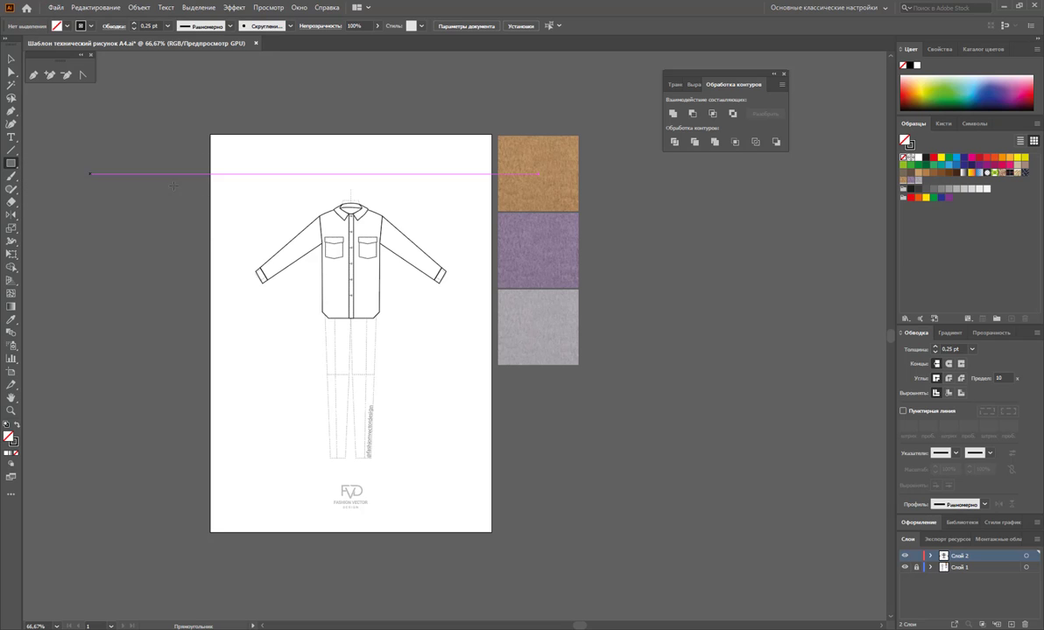
pyautogui.moveTo(232, 189); pyautogui.dragTo(244, 427)
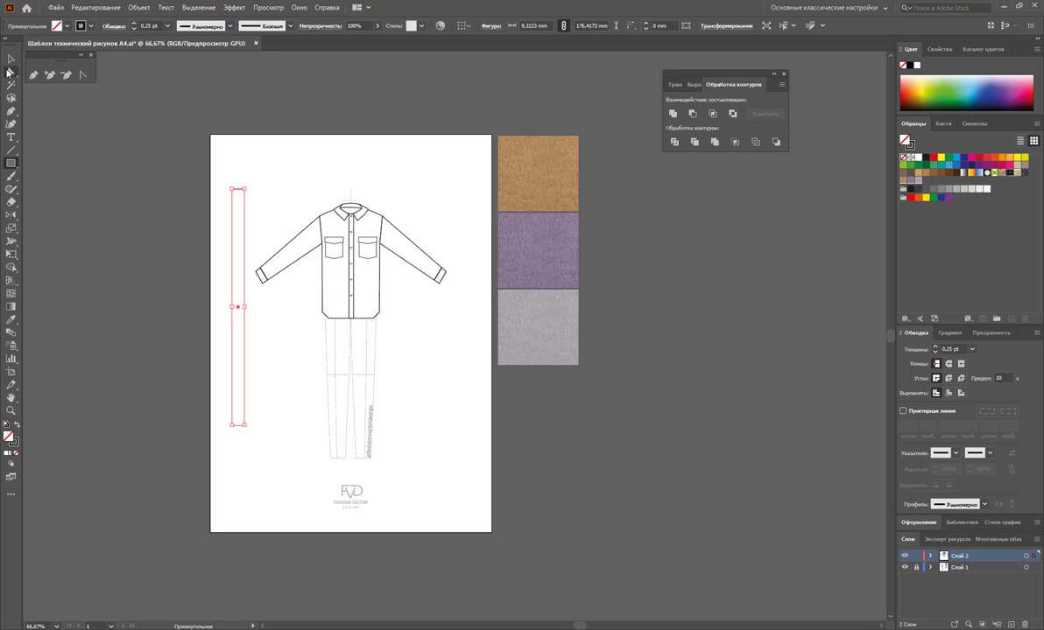
# Give the belt rectangle a 1 pt outline.
pyautogui.press('v')
pyautogui.click(237, 210)
pyautogui.click(167, 25)
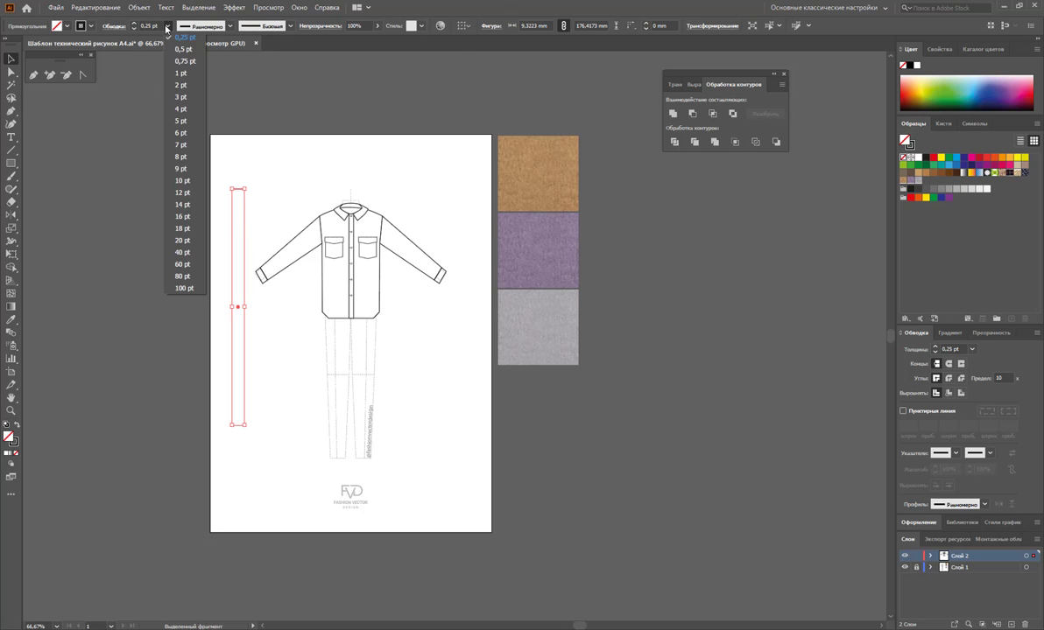
pyautogui.click(181, 73)
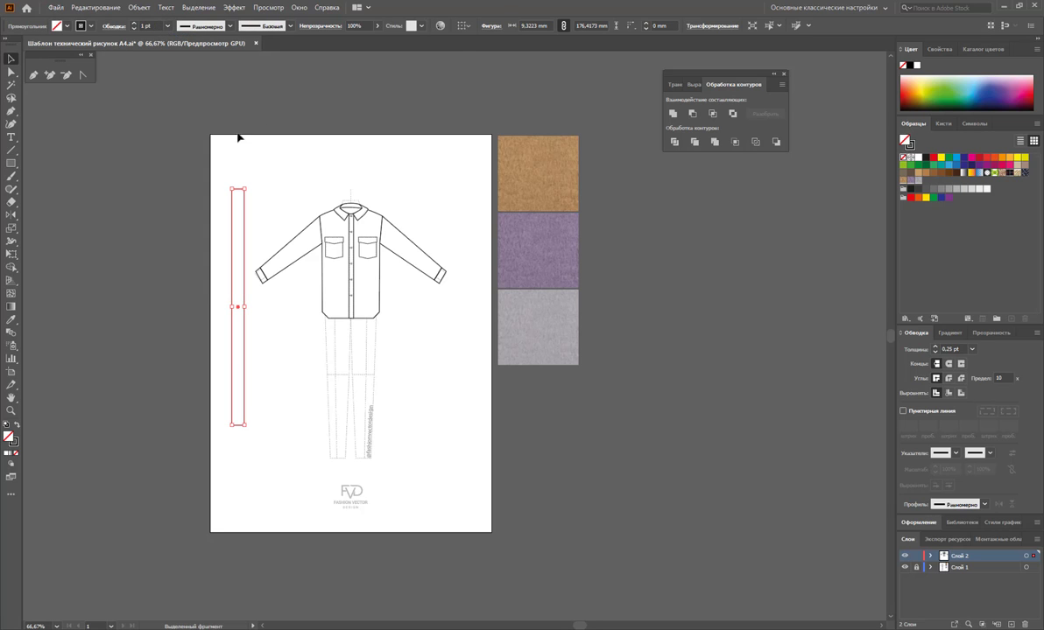
pyautogui.click(249, 167)
# Add a smaller inner copy of the rectangle with a dashed 0.5 pt outline as stitching.
pyautogui.click(246, 216)
pyautogui.press('a')
pyautogui.press('v')
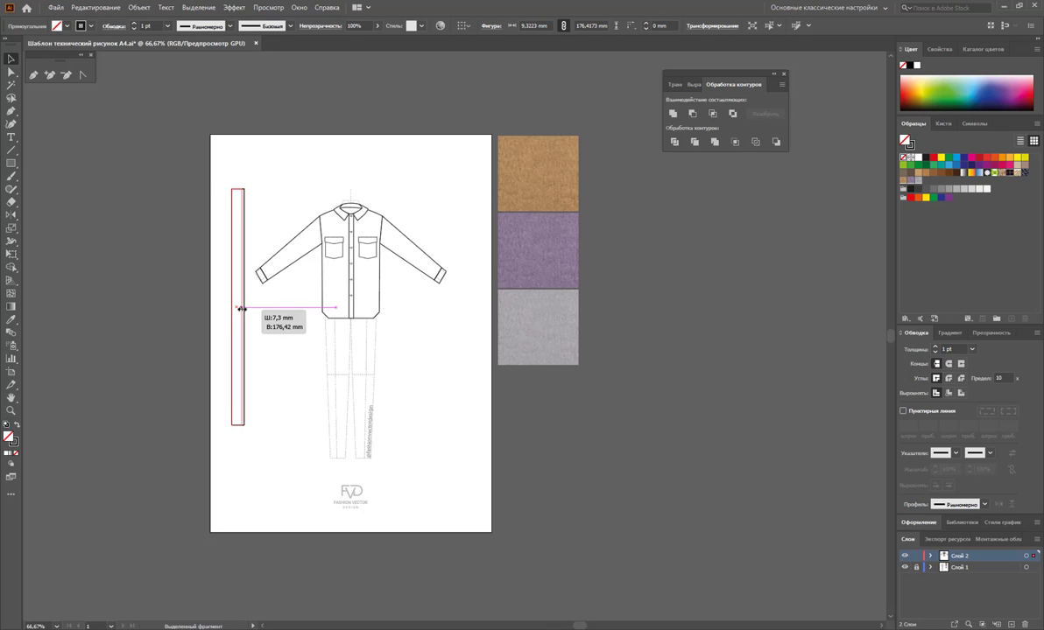
pyautogui.moveTo(245, 307); pyautogui.dragTo(243, 308)
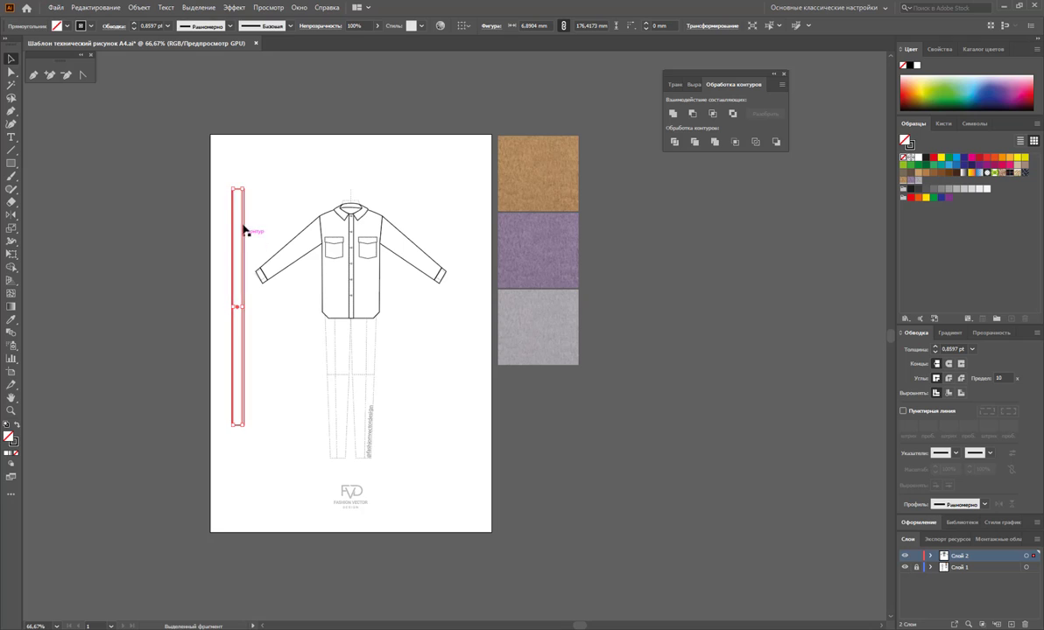
pyautogui.moveTo(243, 187); pyautogui.dragTo(243, 191)
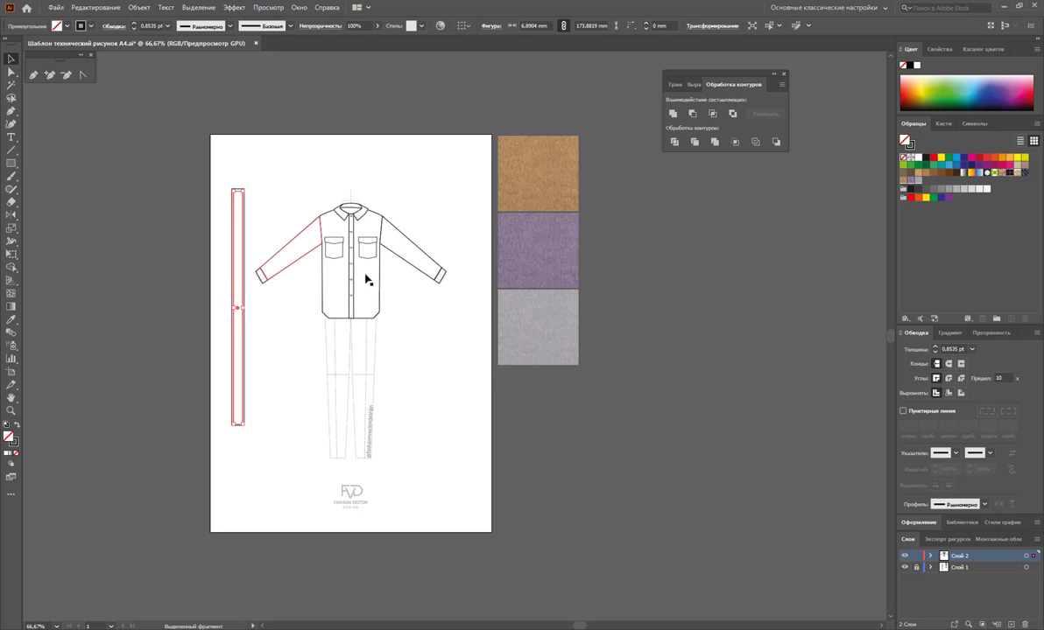
pyautogui.click(903, 411)
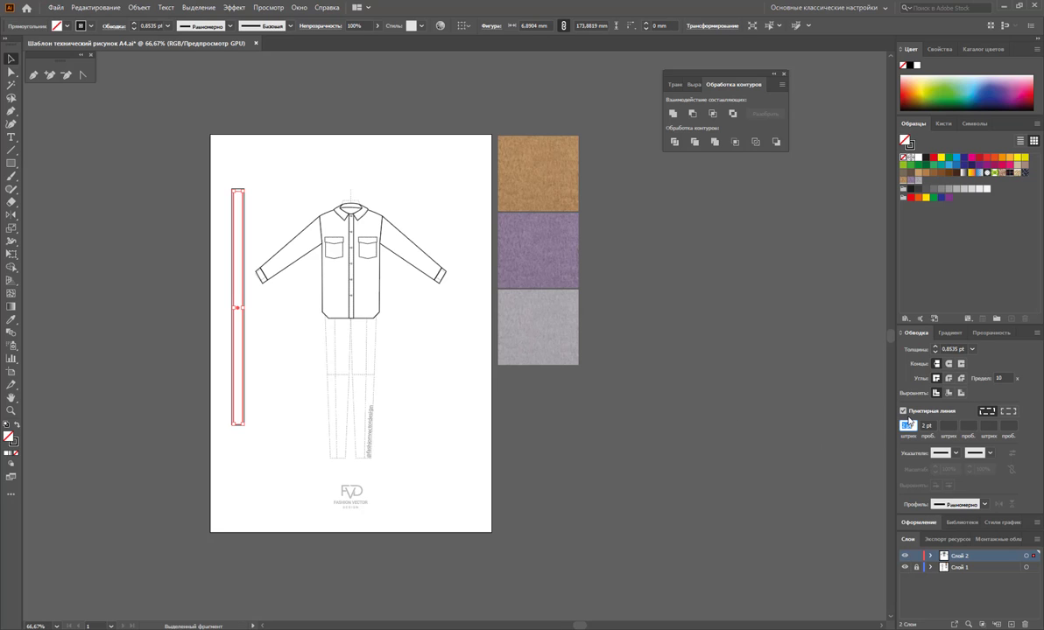
pyautogui.click(971, 349)
pyautogui.click(985, 375)
pyautogui.click(738, 391)
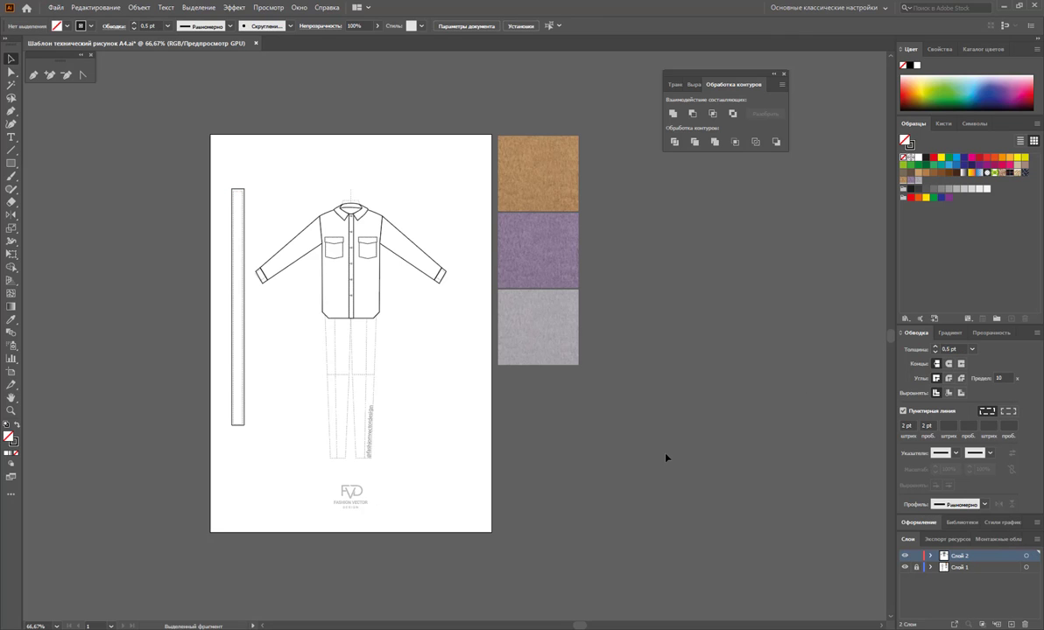
# Select anchor points on the shirt's front edge and placket hem, then clear the selection.
pyautogui.press('a')
pyautogui.moveTo(425, 342)
pyautogui.mouseDown()
pyautogui.moveTo(372, 304)
pyautogui.moveTo(376, 295)
pyautogui.mouseUp()
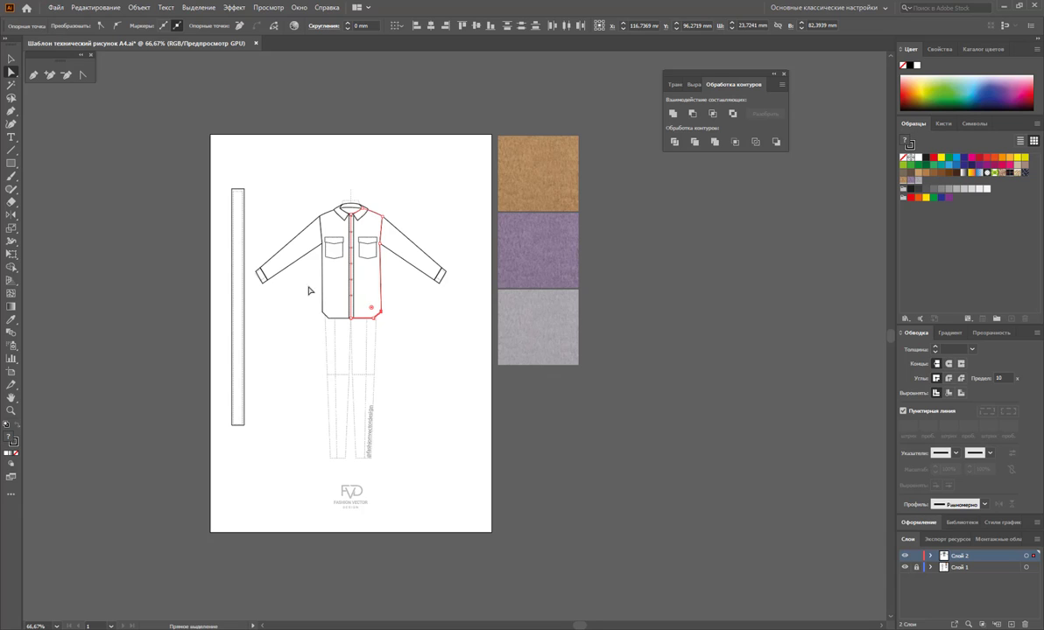
pyautogui.moveTo(306, 283)
pyautogui.mouseDown()
pyautogui.moveTo(326, 326)
pyautogui.moveTo(330, 311)
pyautogui.mouseUp()
pyautogui.click(533, 434)
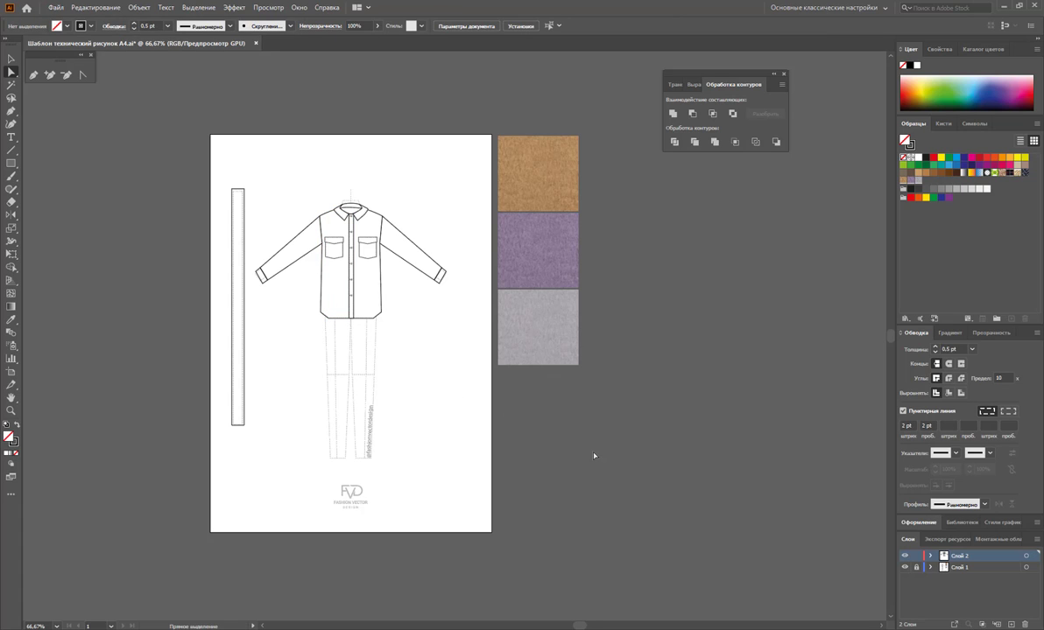
# Alt-drag the artboard to place a copy with the shirt and strip beside the original.
pyautogui.click(12, 59)
pyautogui.click(14, 372)
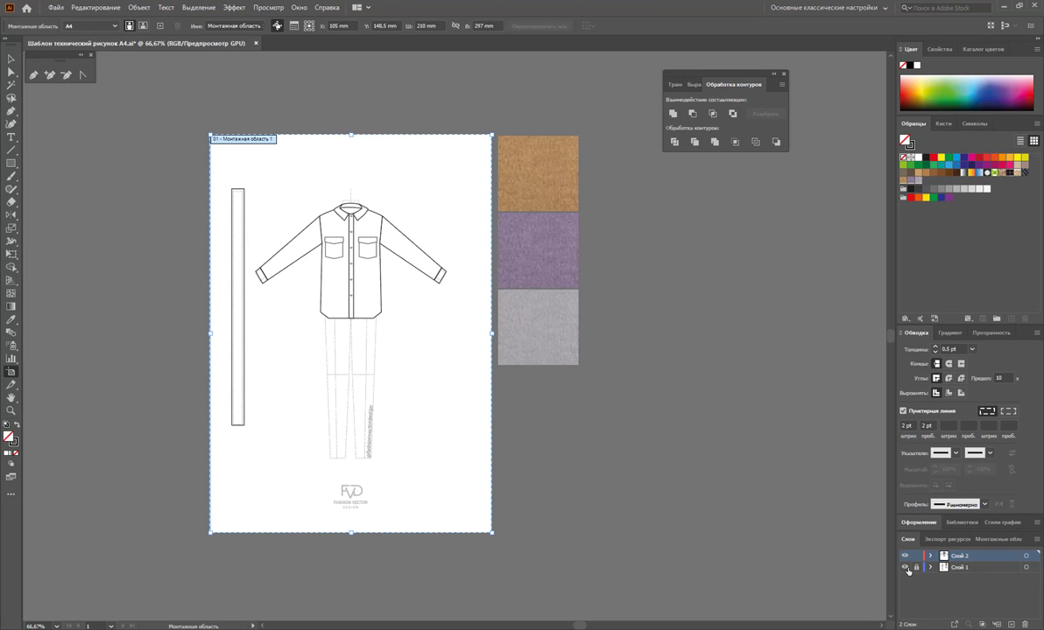
pyautogui.moveTo(247, 456); pyautogui.dragTo(477, 473)
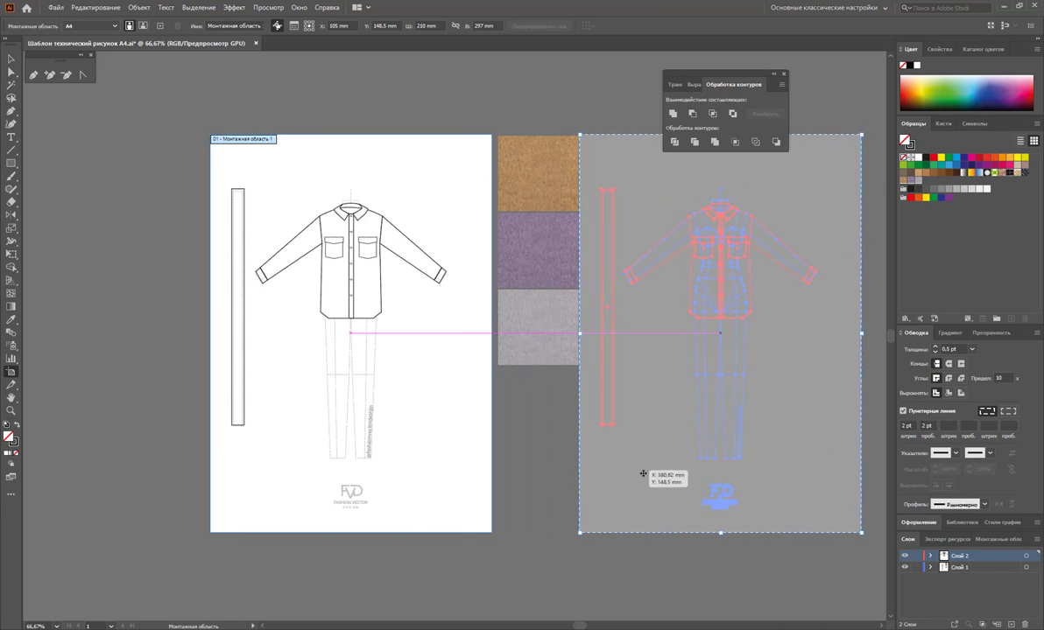
pyautogui.moveTo(235, 472); pyautogui.dragTo(57, 481)
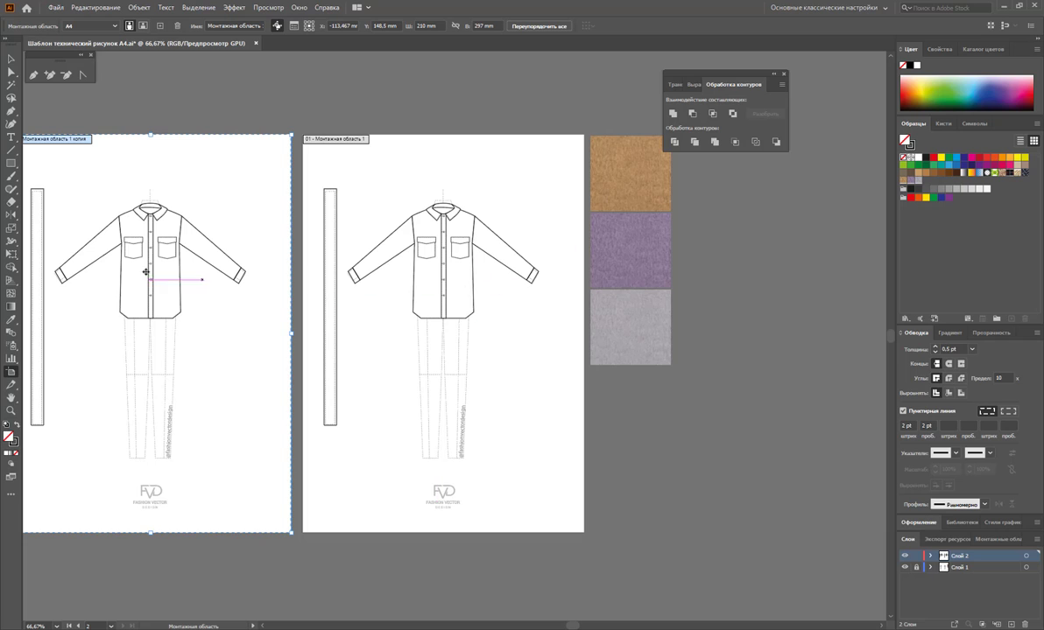
pyautogui.click(11, 59)
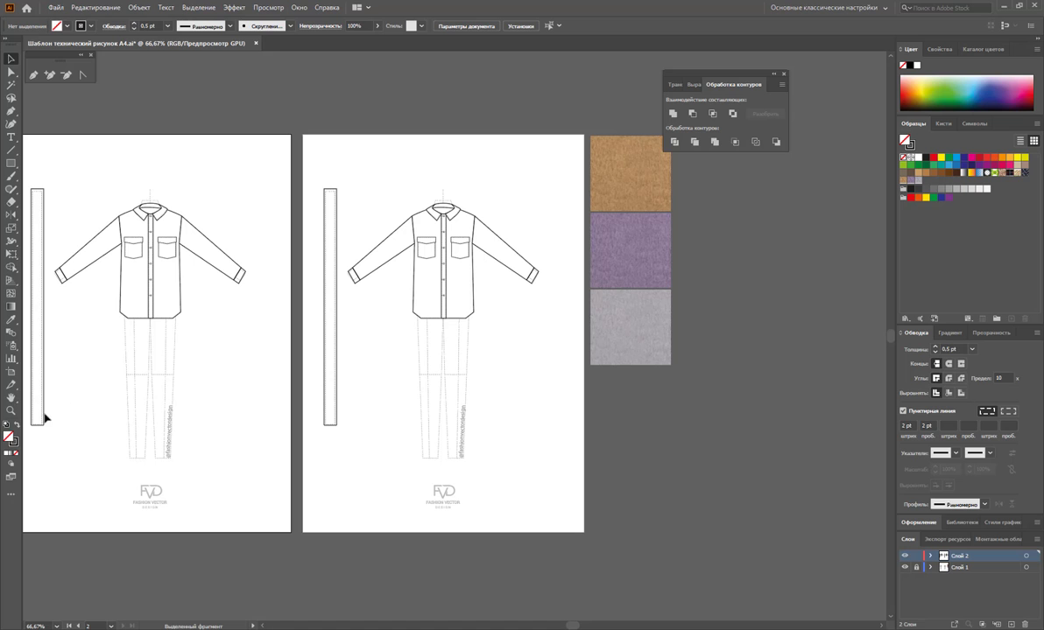
# Zoom in on the copied shirt and set the shirt body's fill to None.
pyautogui.click(11, 411)
pyautogui.moveTo(448, 293); pyautogui.dragTo(568, 393)
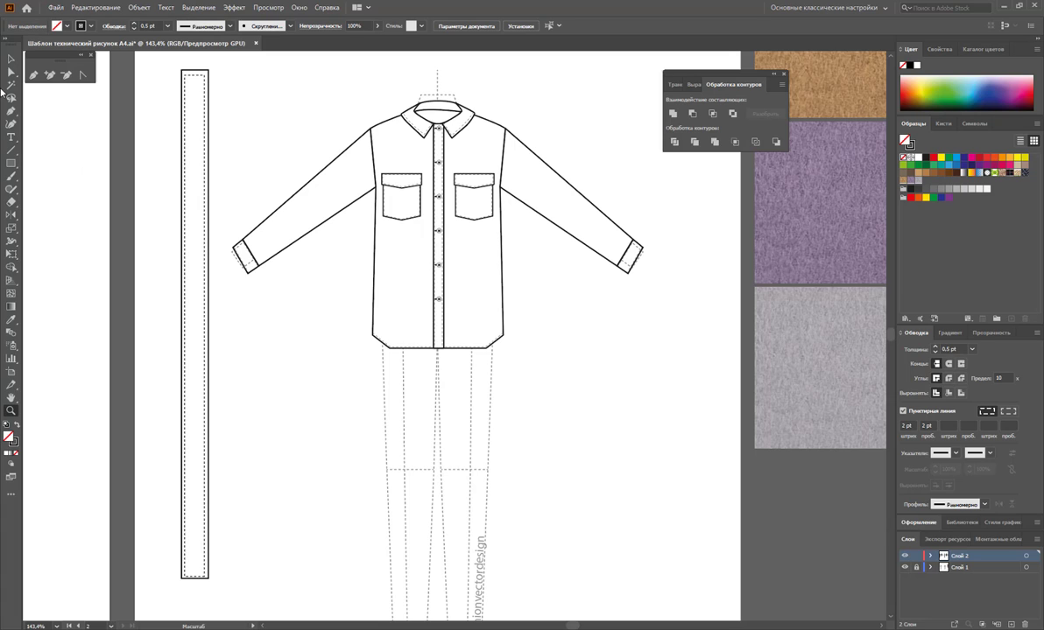
pyautogui.click(11, 57)
pyautogui.click(401, 255)
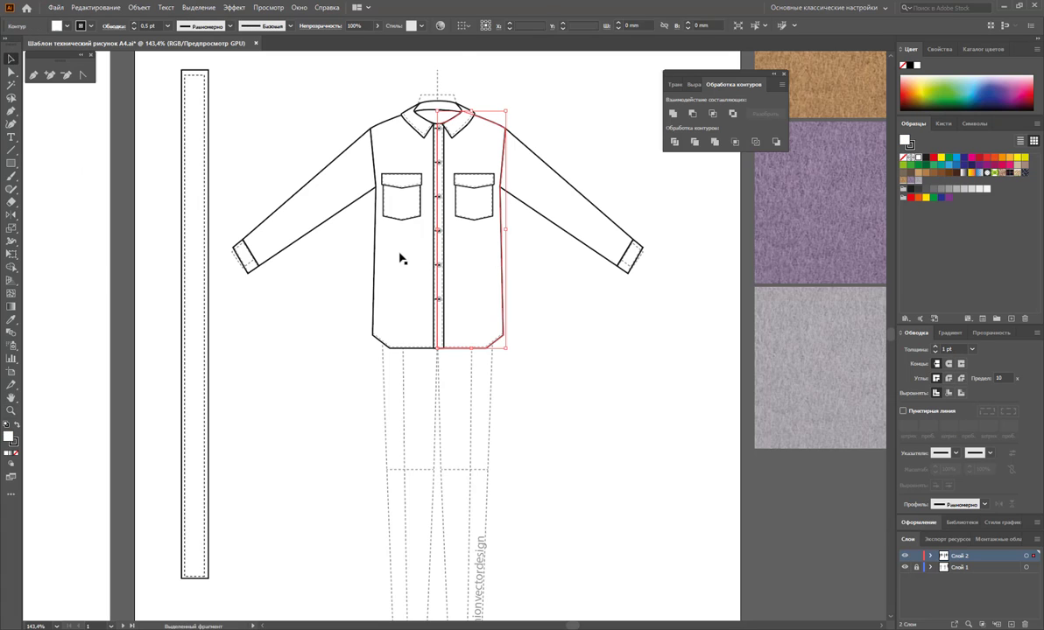
pyautogui.click(16, 454)
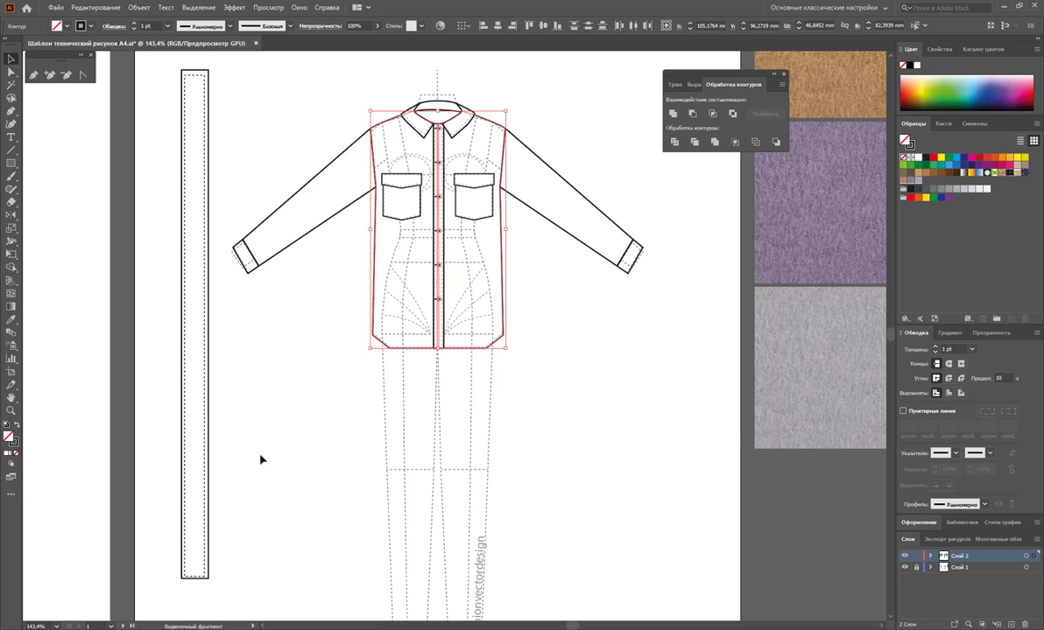
# Delete the narrow belt strip from the copied shirt.
pyautogui.click(260, 456)
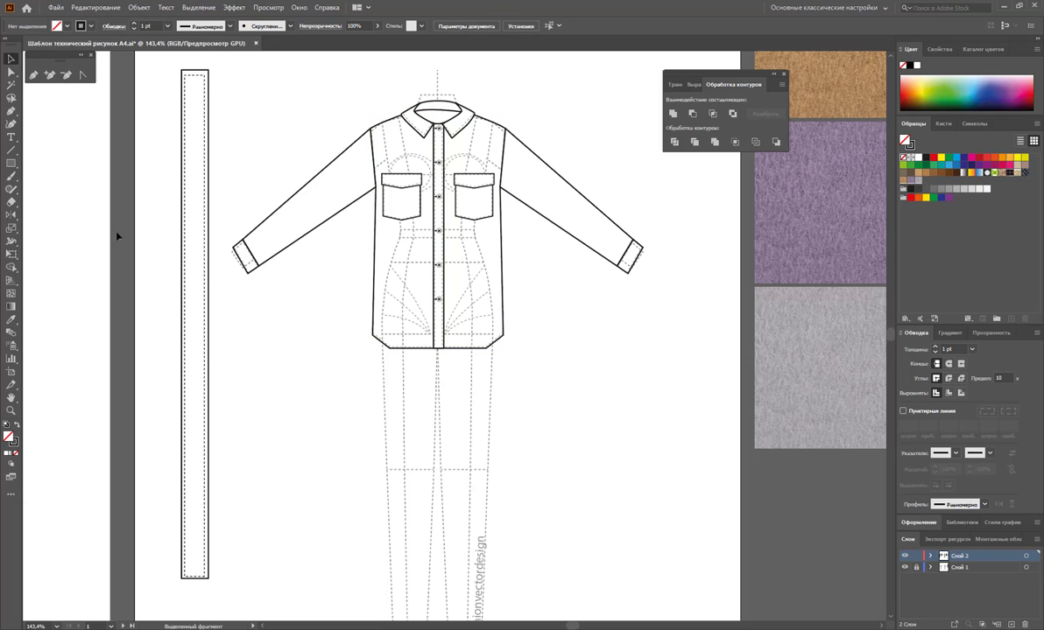
pyautogui.click(192, 346)
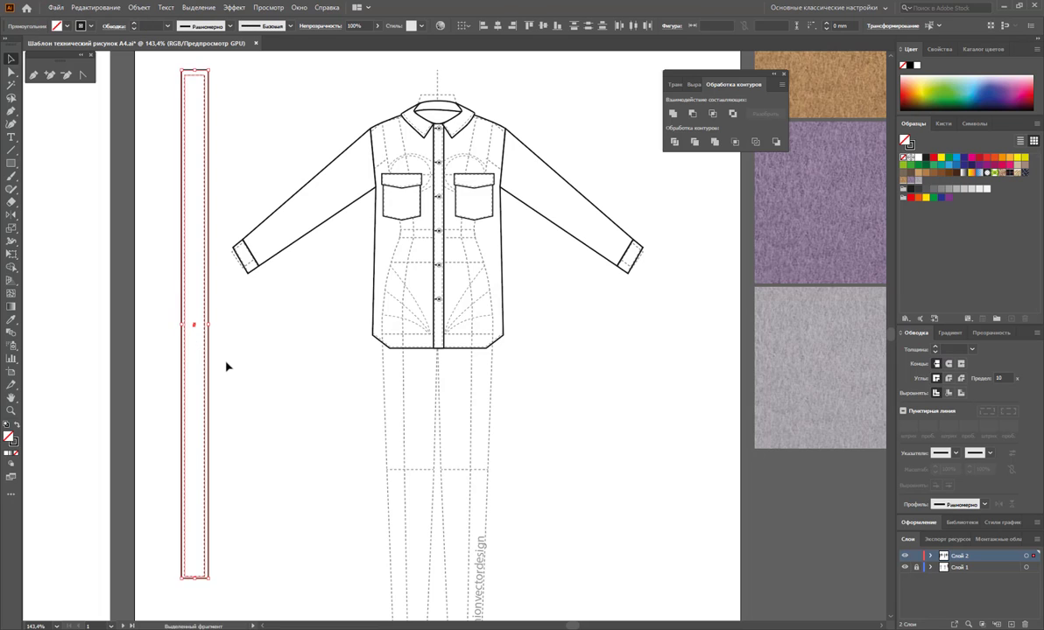
pyautogui.press('Delete')
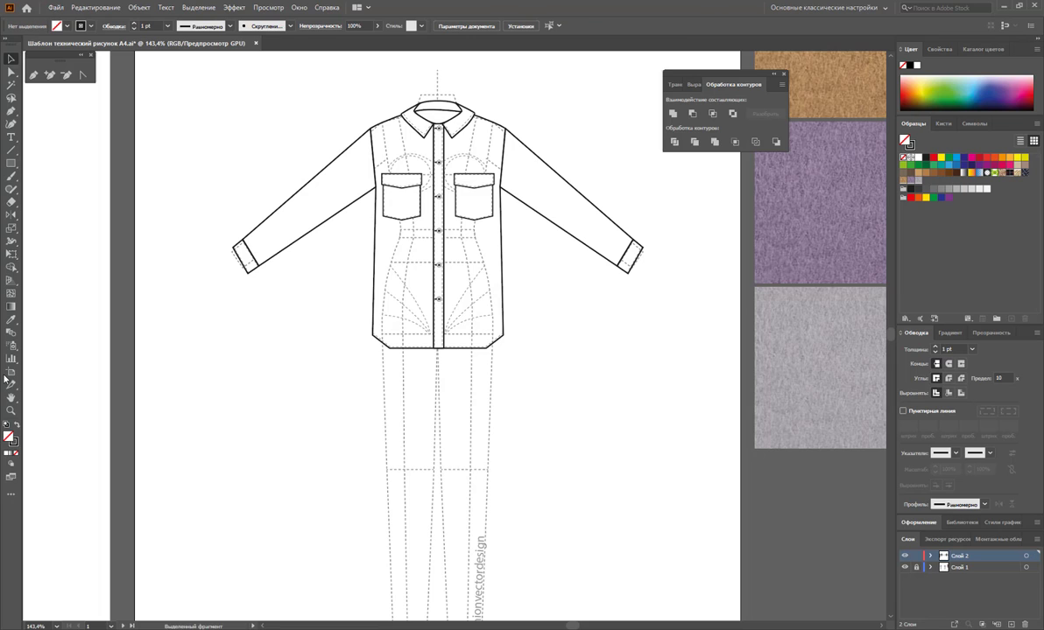
# Zoom in on the placket and Pen-draw a closed, slanted left belt strip from side seam to placket.
pyautogui.click(12, 411)
pyautogui.moveTo(429, 238); pyautogui.dragTo(534, 336)
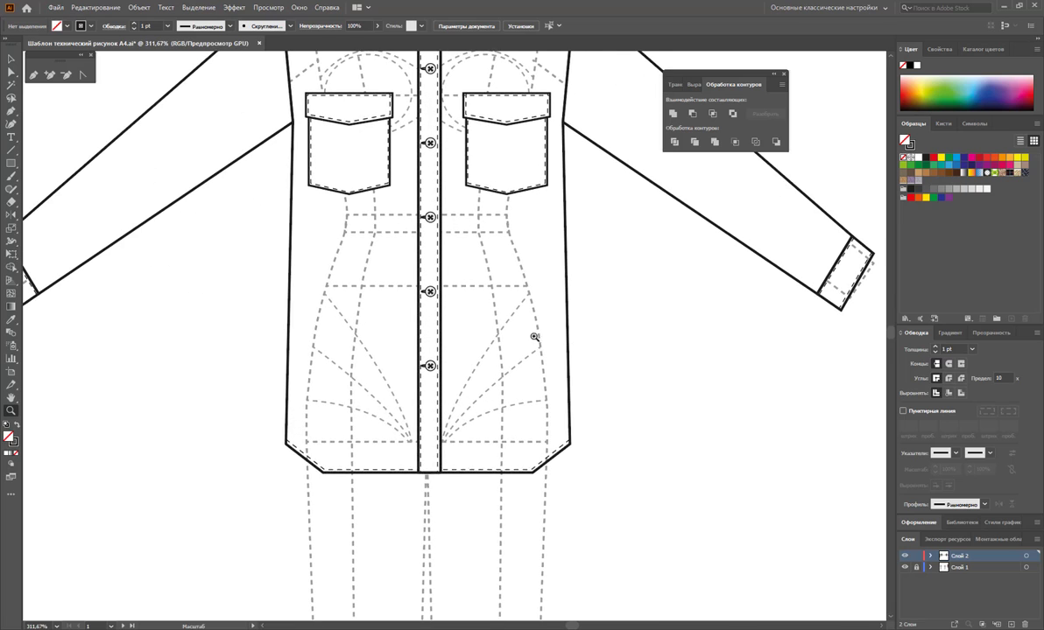
pyautogui.scroll(1, 420, 303)
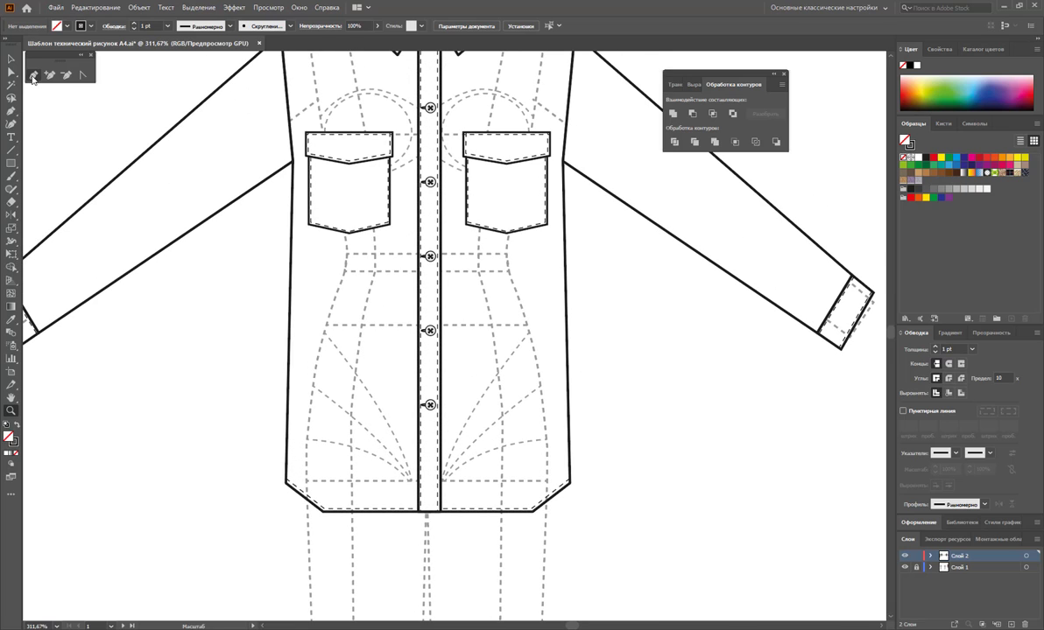
pyautogui.click(32, 78)
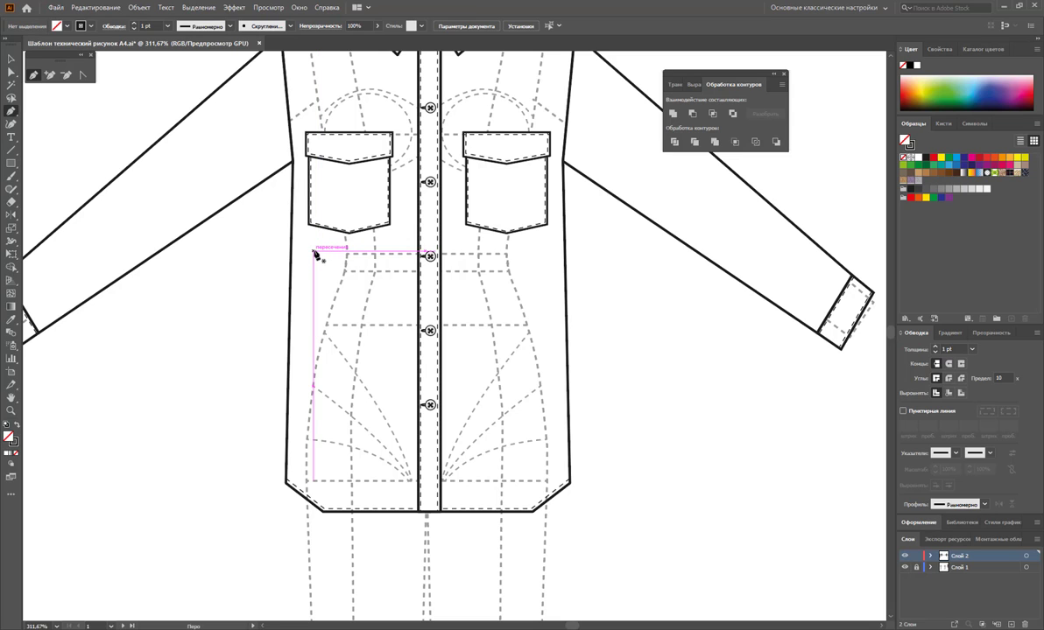
pyautogui.click(313, 252)
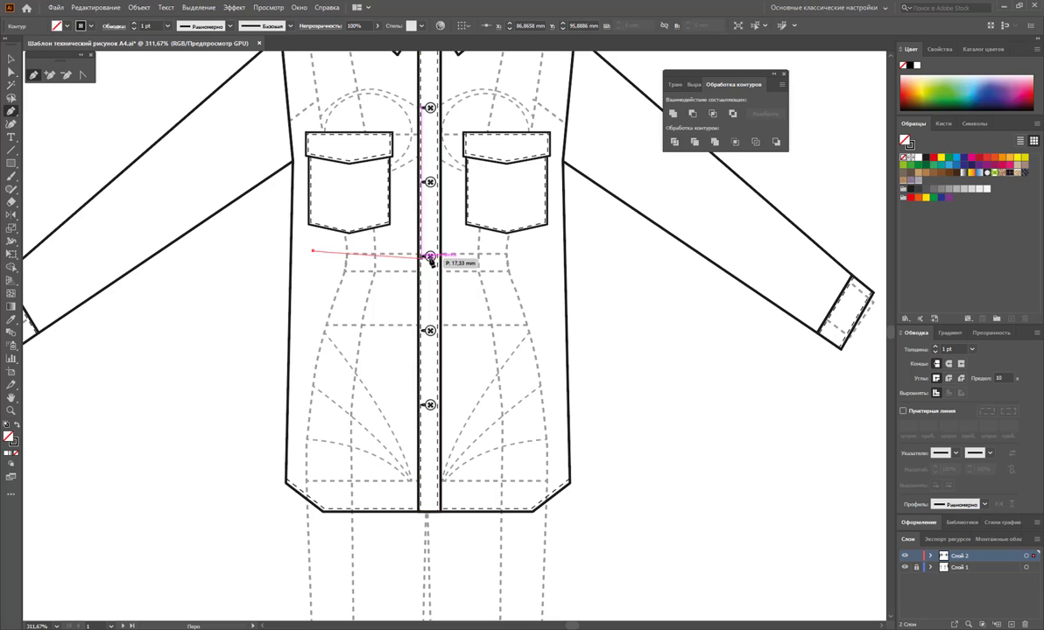
pyautogui.click(430, 255)
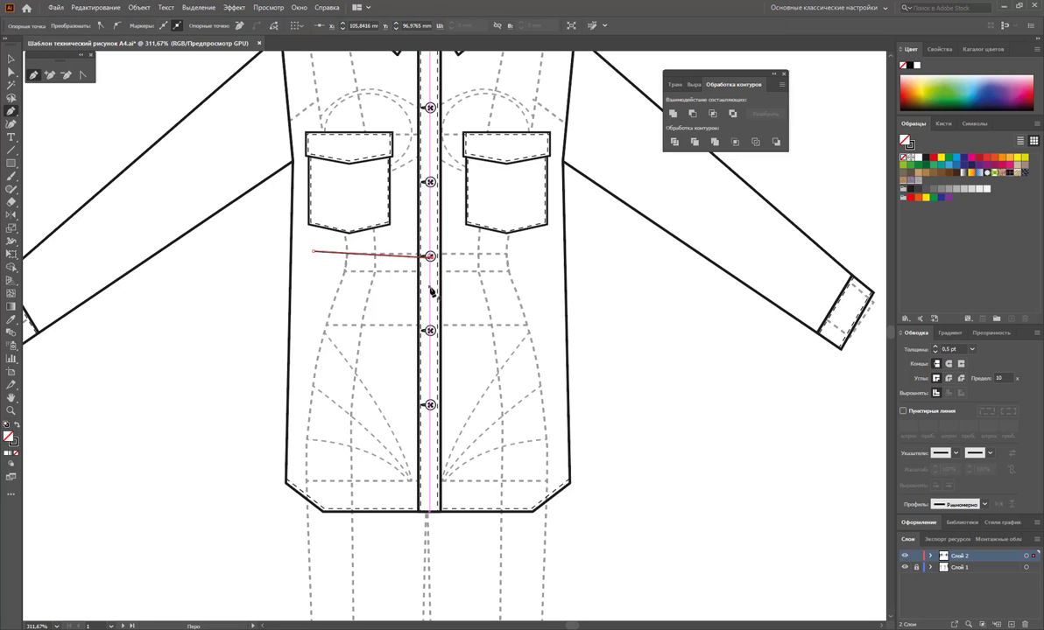
pyautogui.moveTo(430, 256)
pyautogui.mouseDown()
pyautogui.moveTo(433, 271)
pyautogui.moveTo(430, 263)
pyautogui.mouseUp()
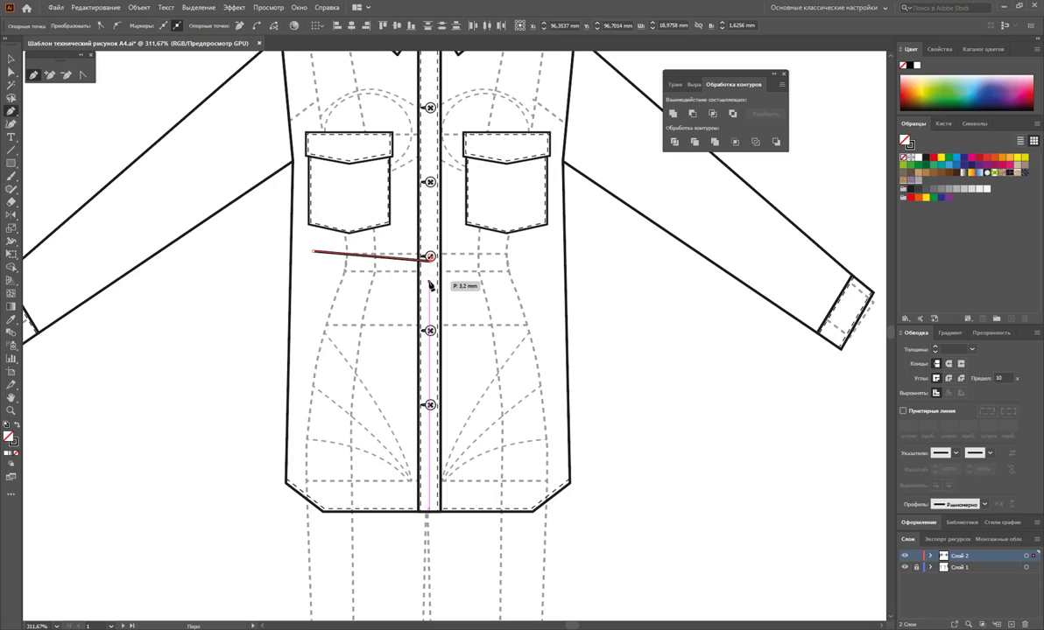
pyautogui.click(430, 280)
pyautogui.click(313, 277)
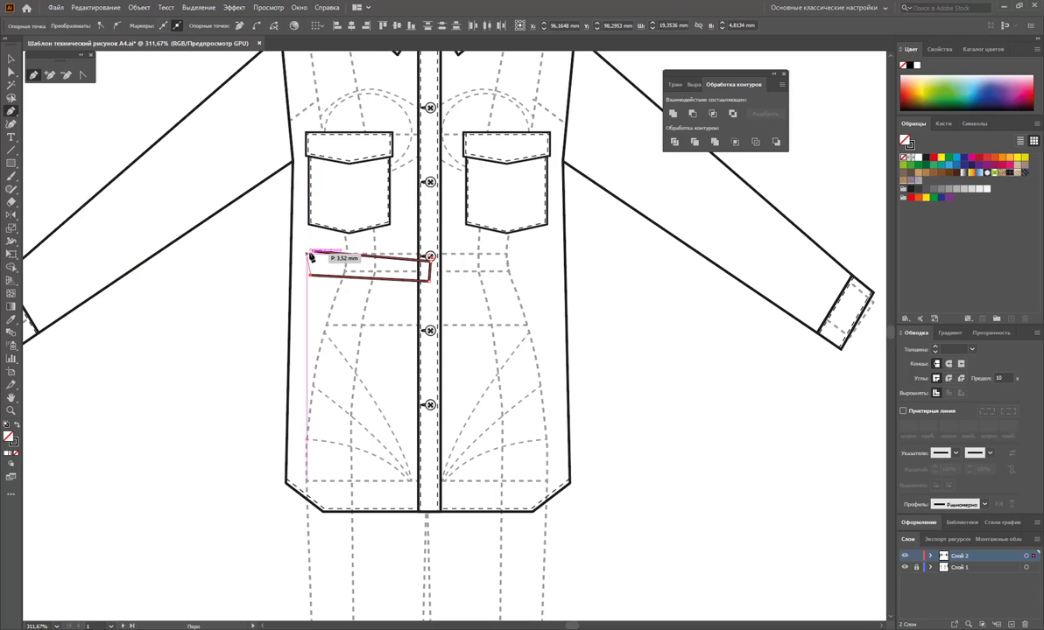
pyautogui.click(312, 251)
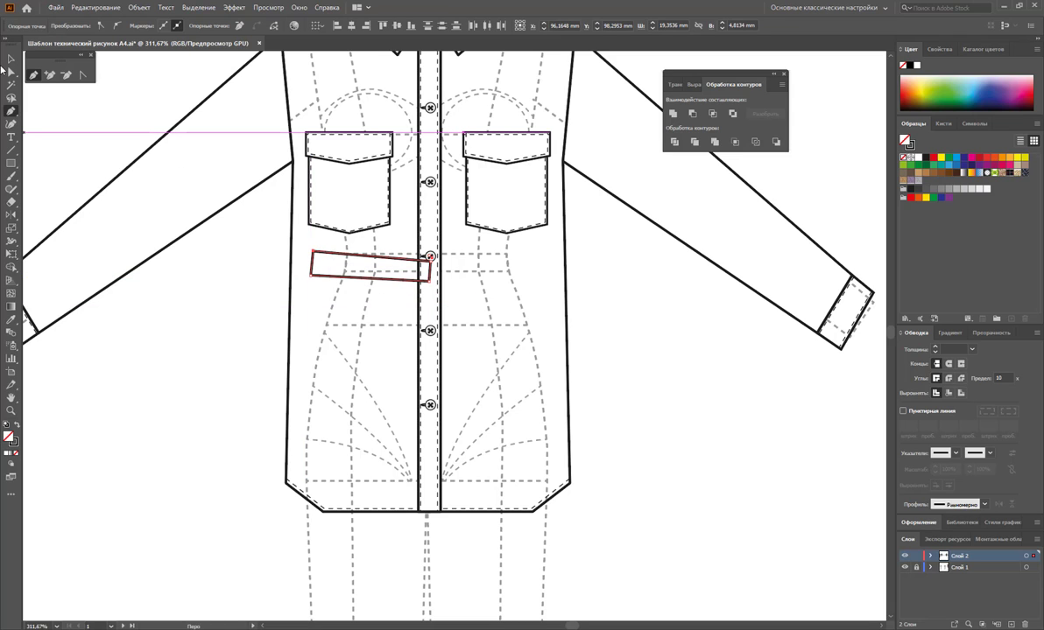
# Inspect the finished left belt strip with Direct Selection, then deselect it.
pyautogui.click(11, 58)
pyautogui.click(158, 302)
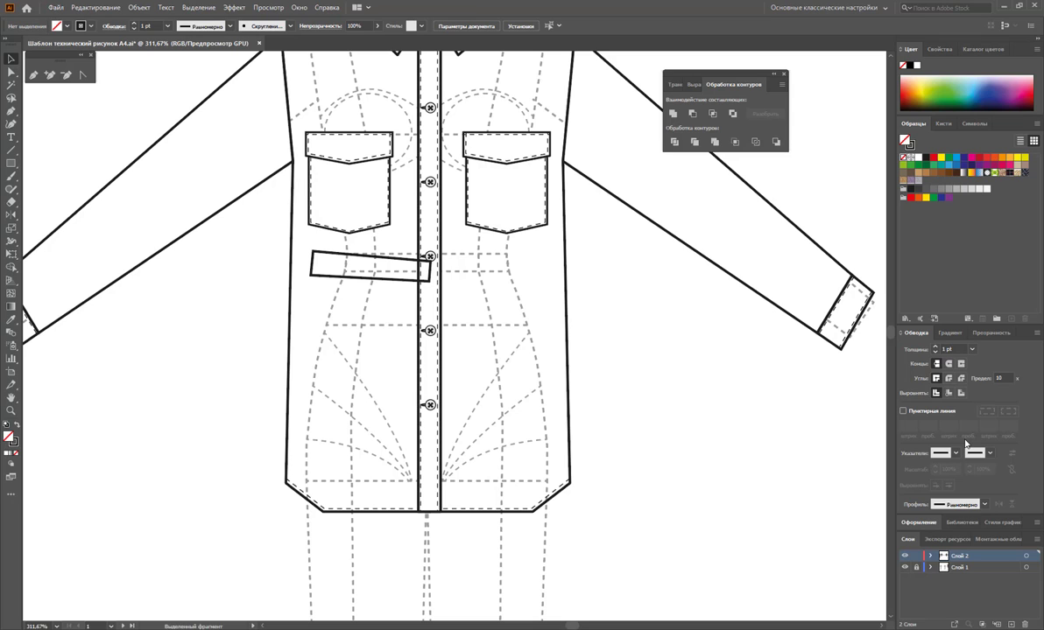
pyautogui.click(11, 72)
pyautogui.click(427, 282)
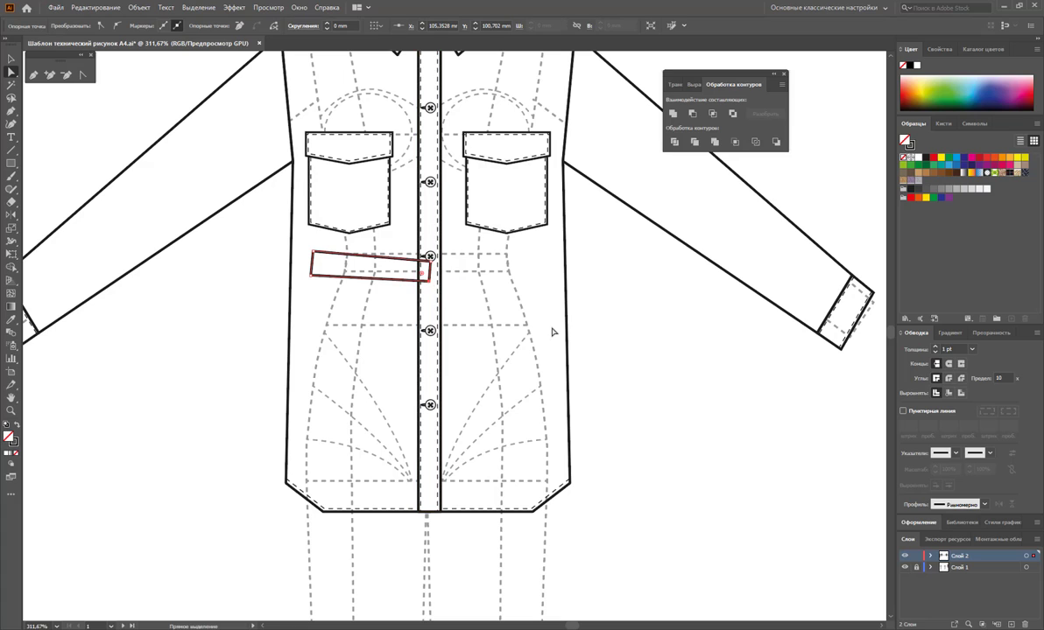
pyautogui.click(624, 380)
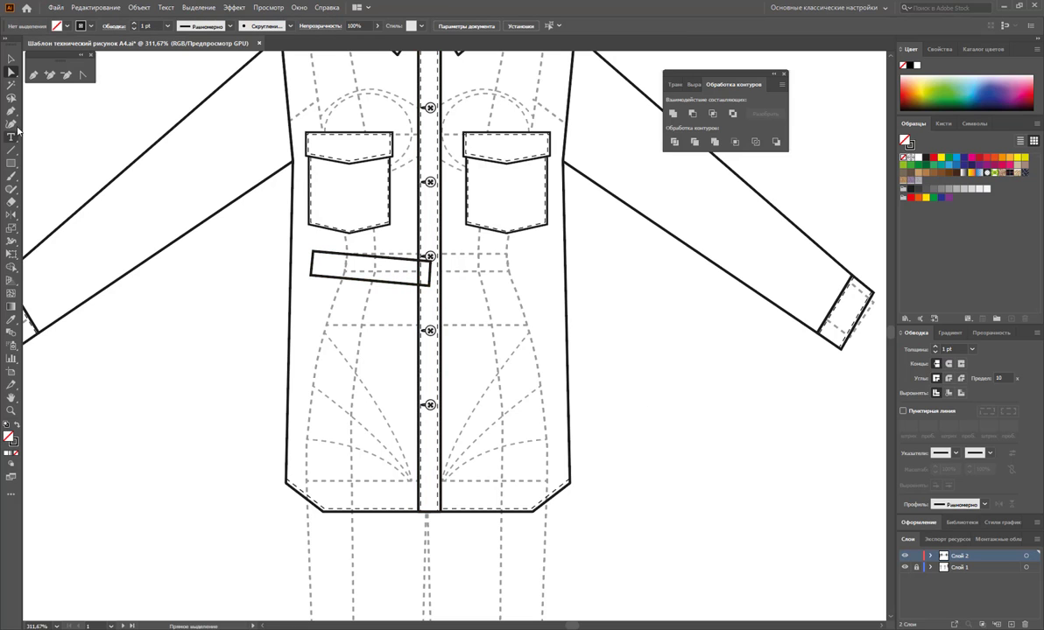
# Pen-draw the closed right belt half from the right waist to the placket.
pyautogui.click(32, 74)
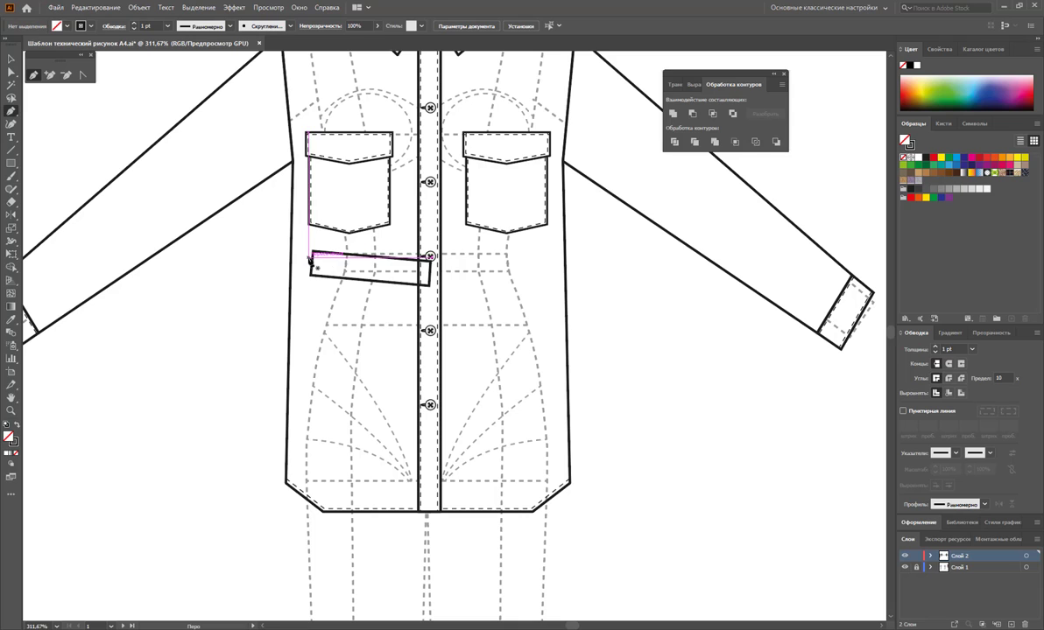
pyautogui.click(536, 256)
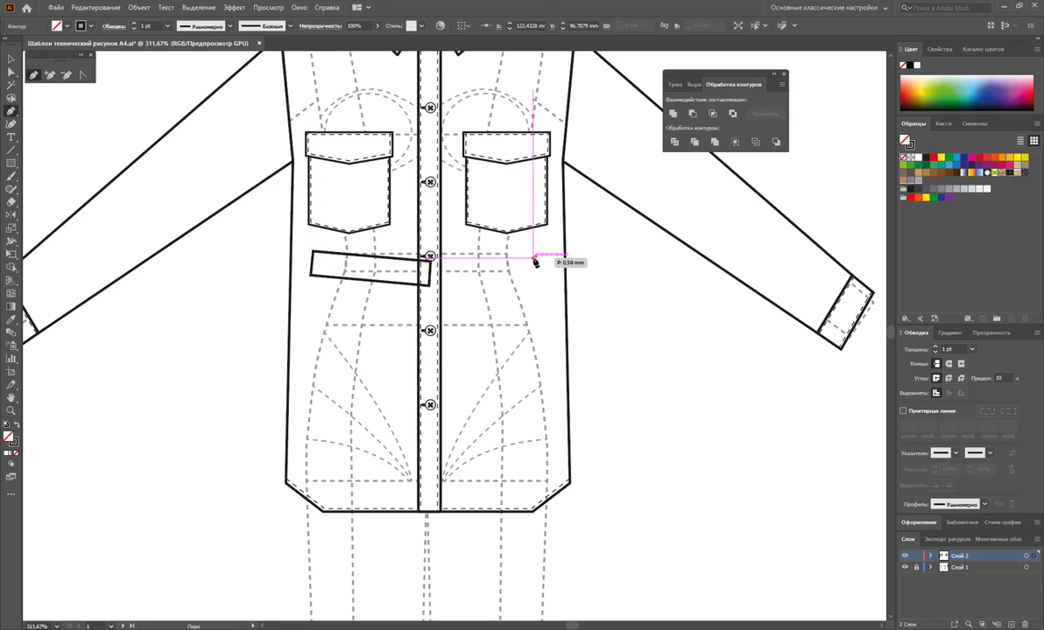
pyautogui.click(431, 262)
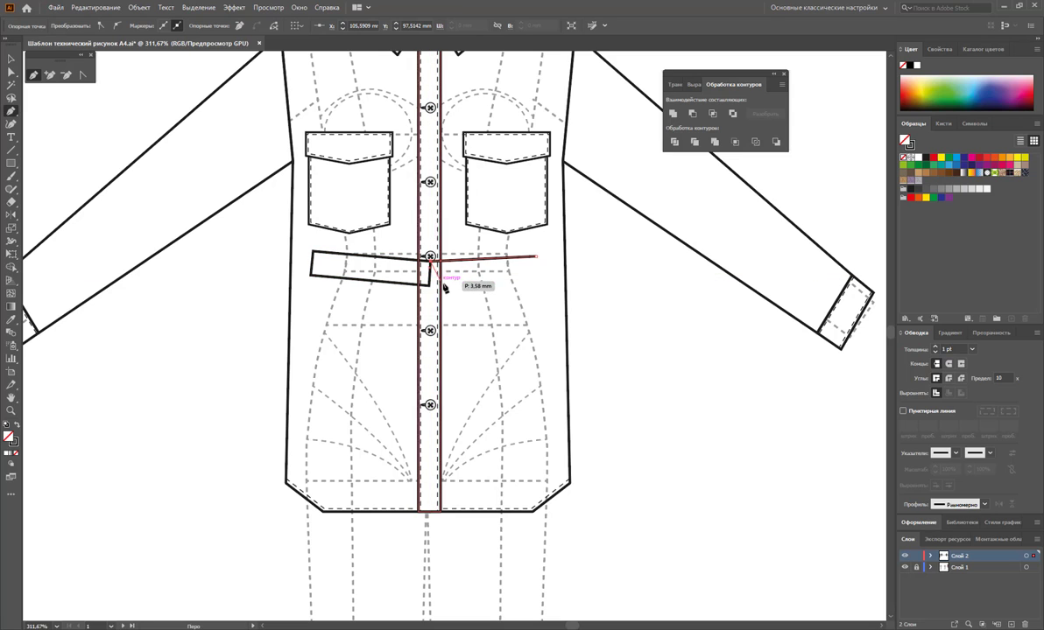
pyautogui.click(430, 285)
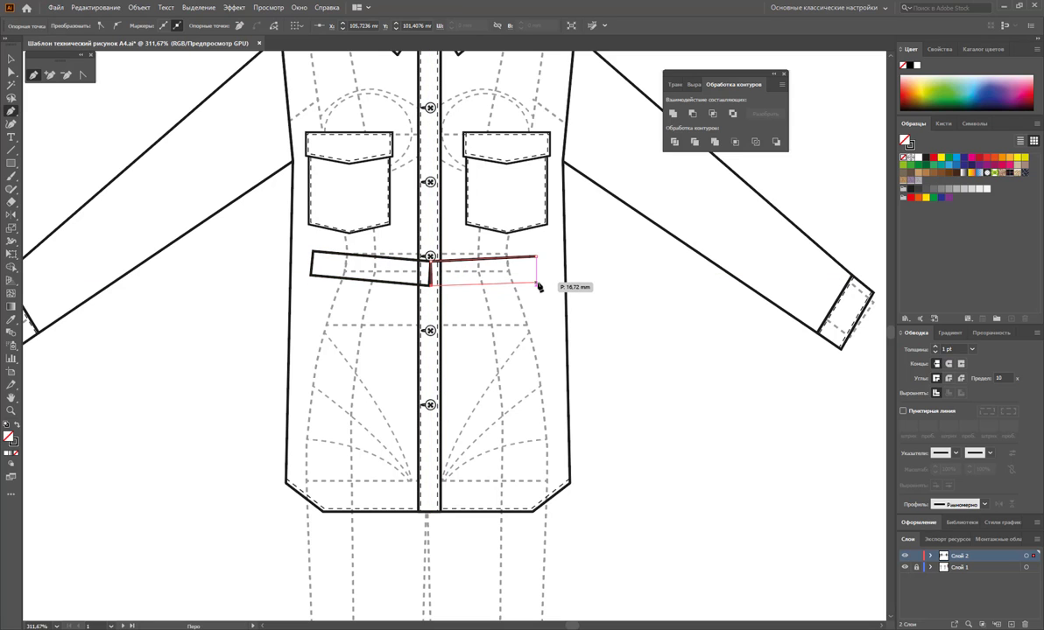
pyautogui.click(540, 283)
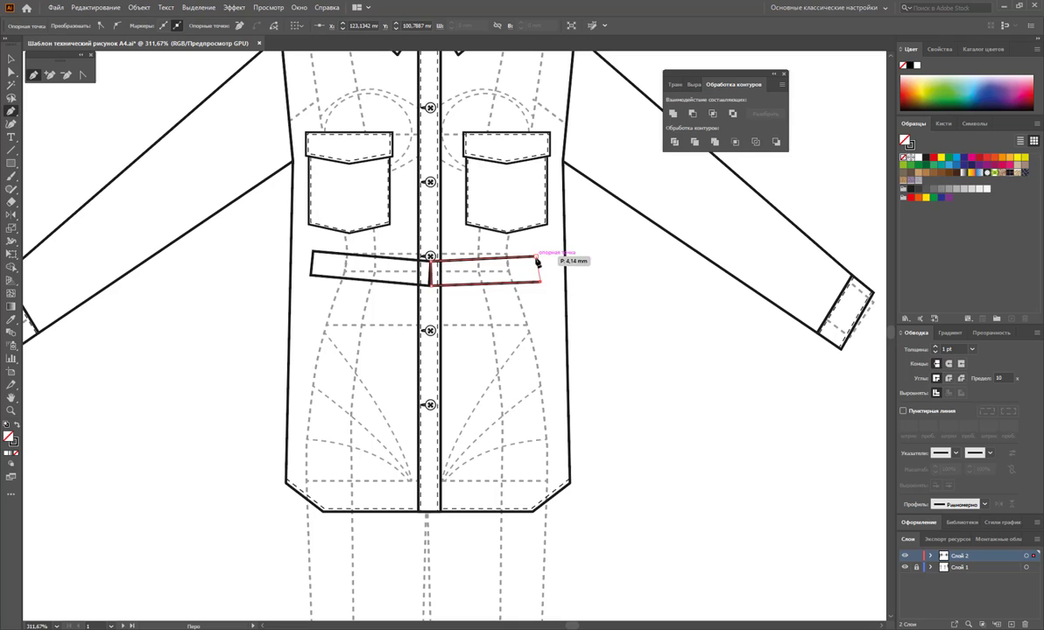
pyautogui.click(536, 258)
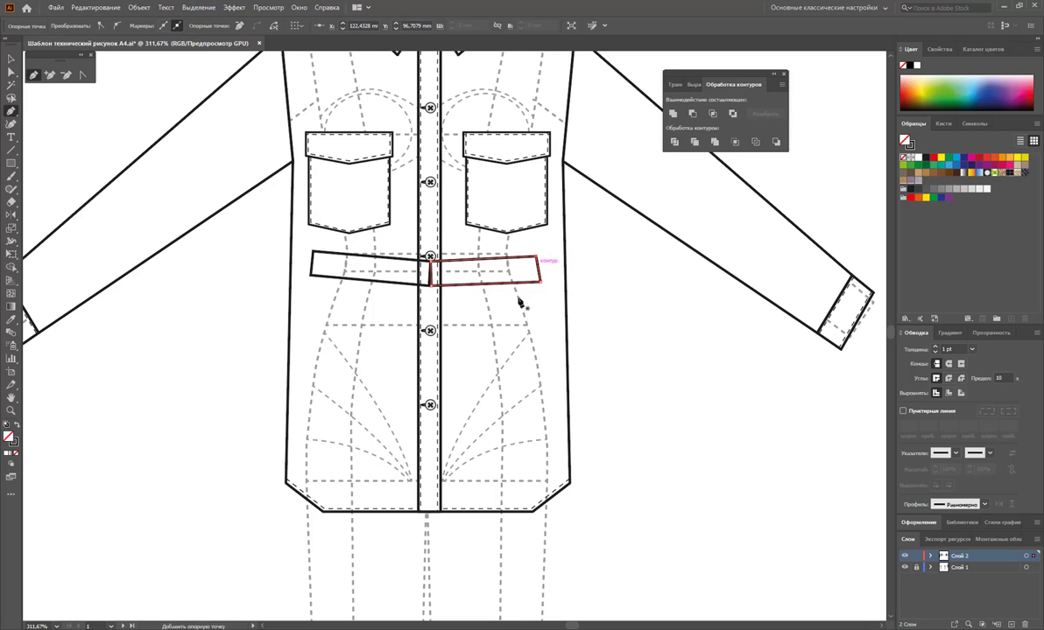
pyautogui.keyDown('ctrl'); pyautogui.click(186, 396); pyautogui.keyUp('ctrl')
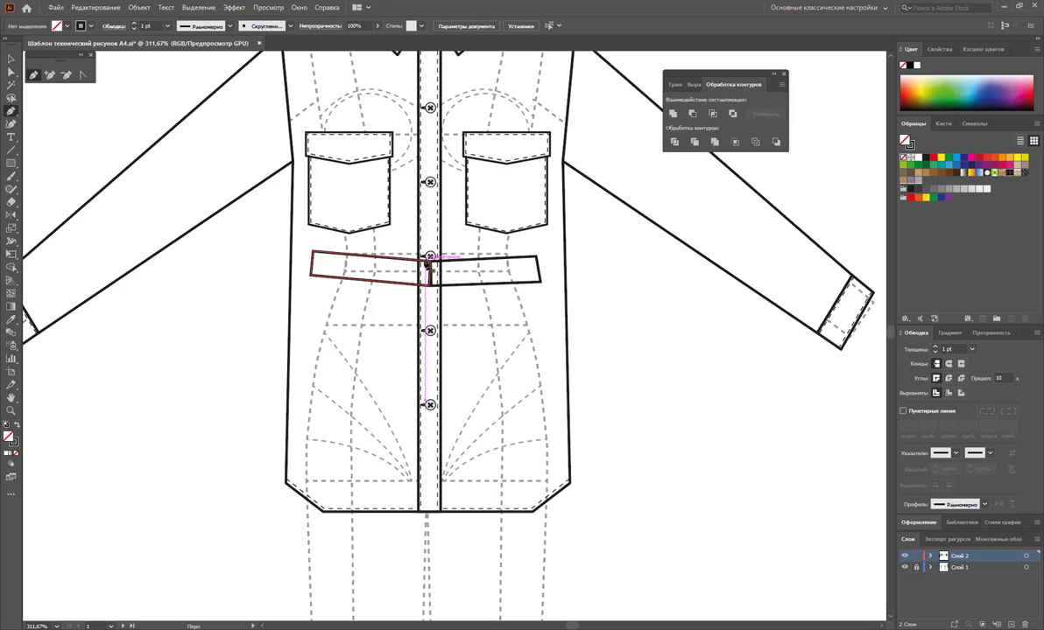
# Draw a small closed quadrilateral knot where the belt halves meet at the placket.
pyautogui.click(430, 259)
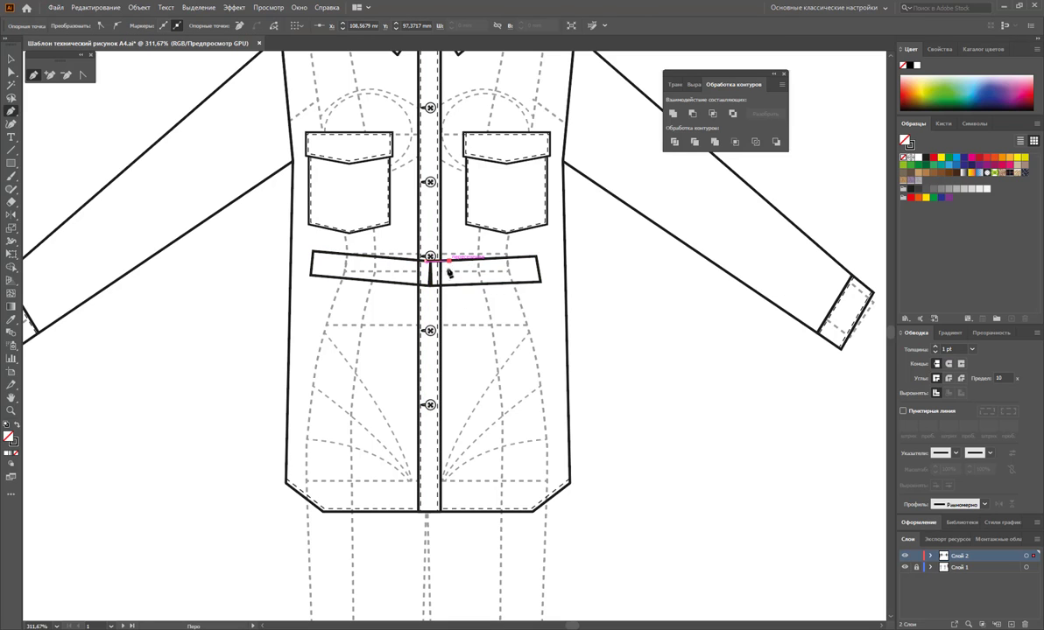
pyautogui.click(449, 261)
pyautogui.click(450, 285)
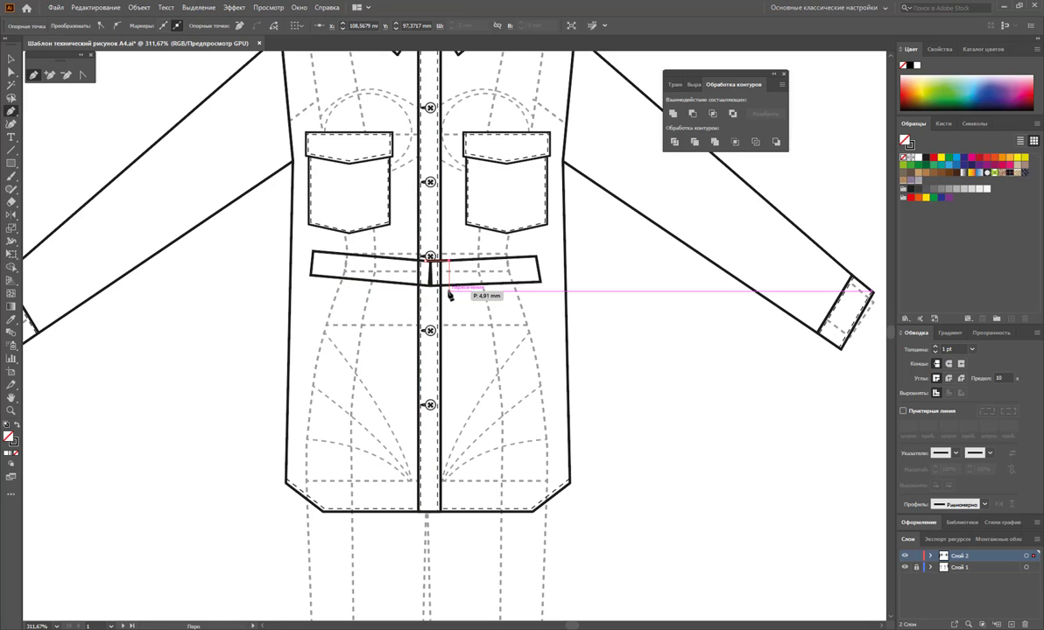
pyautogui.click(419, 286)
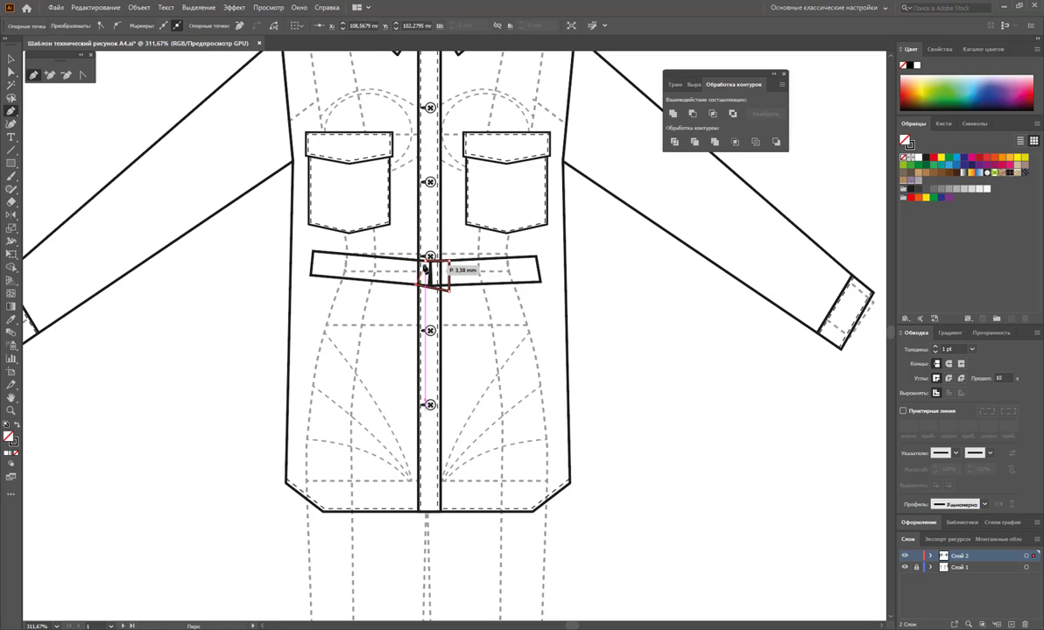
pyautogui.click(427, 261)
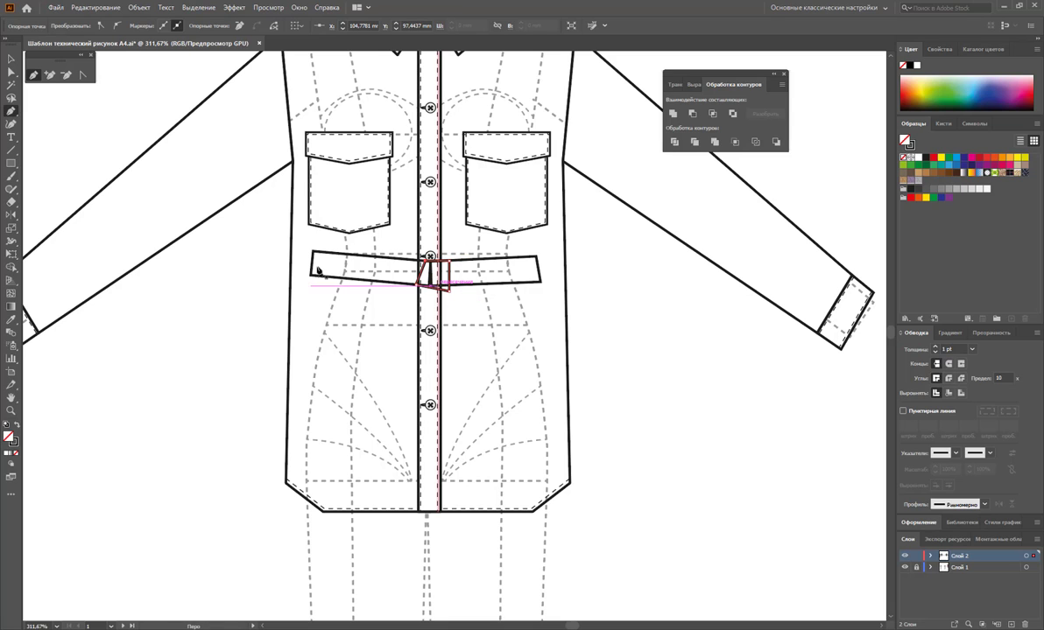
pyautogui.keyDown('ctrl'); pyautogui.click(140, 338); pyautogui.keyUp('ctrl')
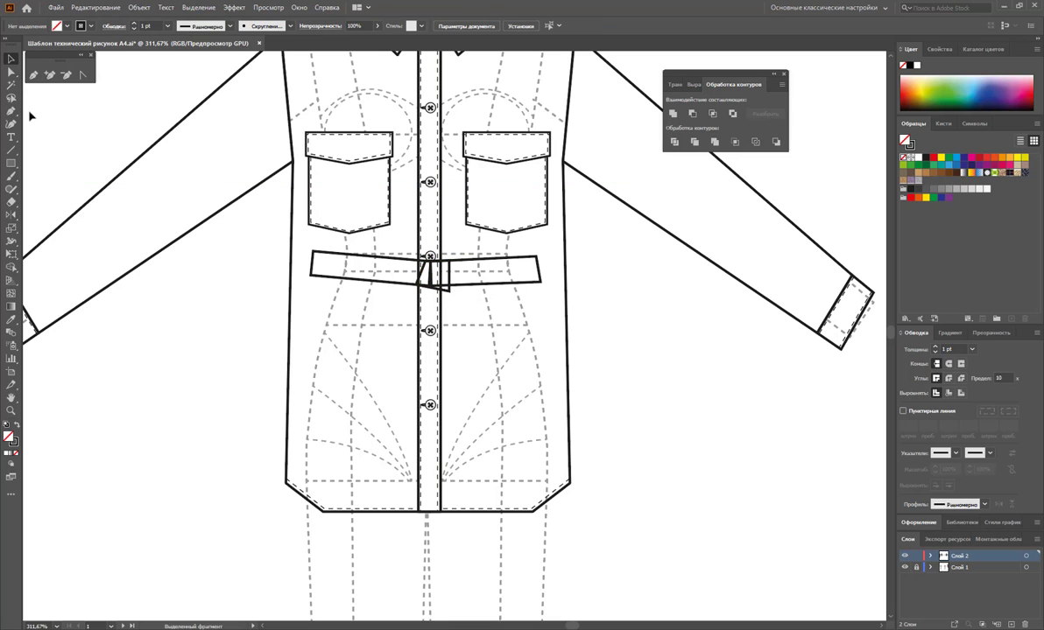
# Draw a closed tie end angling down-left from the knot.
pyautogui.click(429, 257)
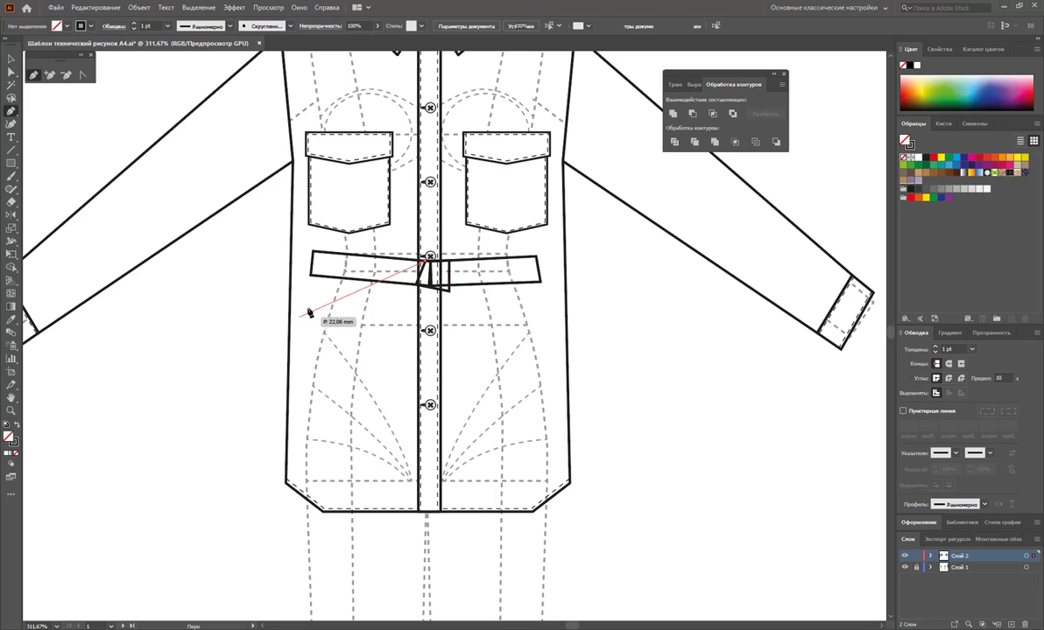
pyautogui.click(306, 301)
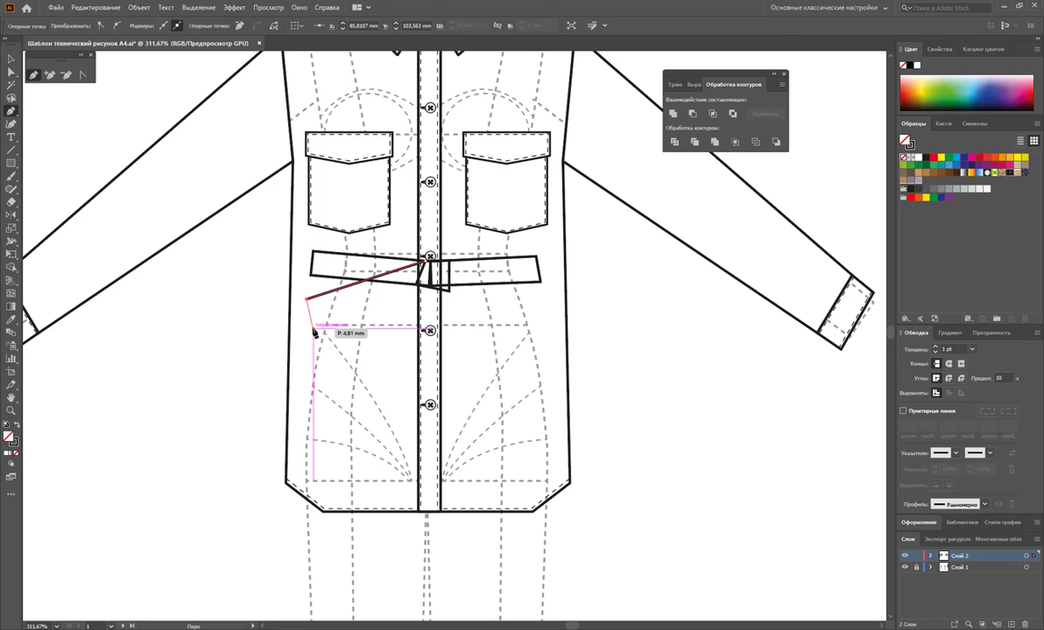
pyautogui.click(310, 325)
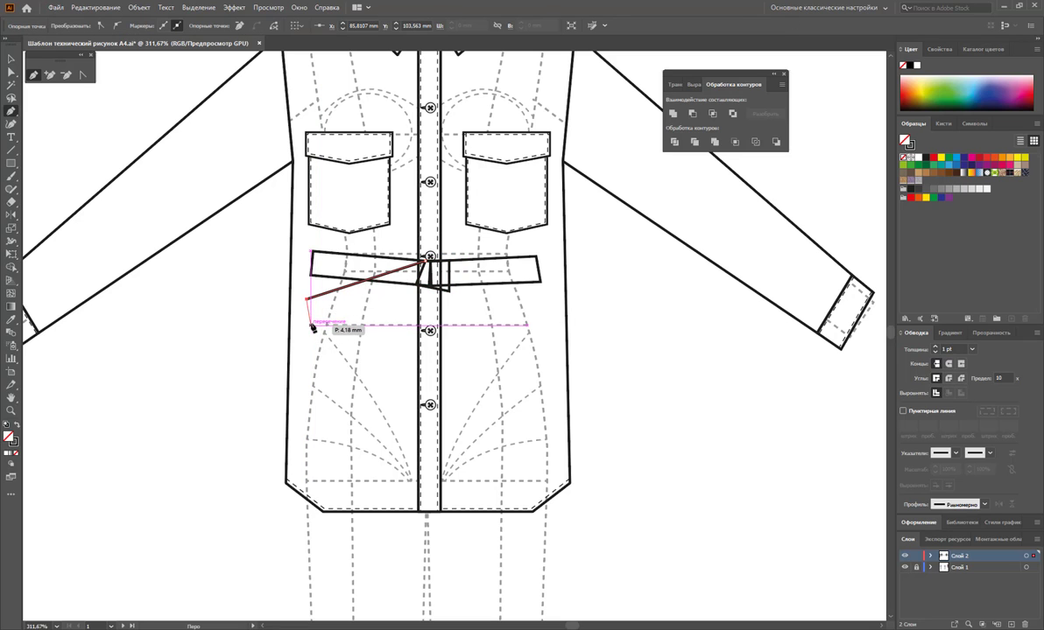
pyautogui.click(418, 286)
pyautogui.click(429, 257)
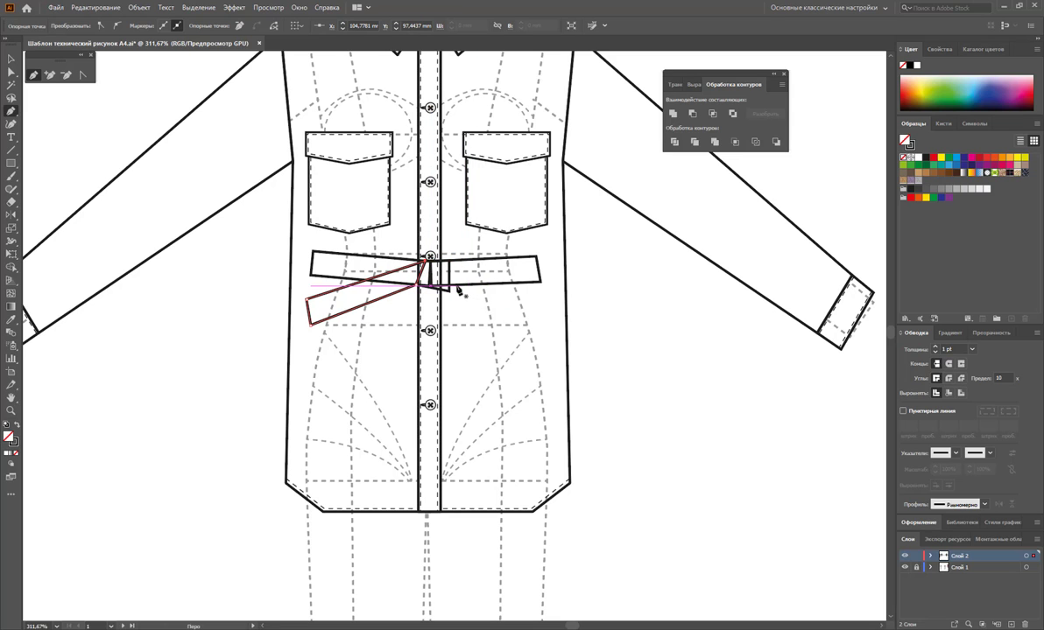
# Abandon the stray path started beside the knot with Esc.
pyautogui.click(457, 289)
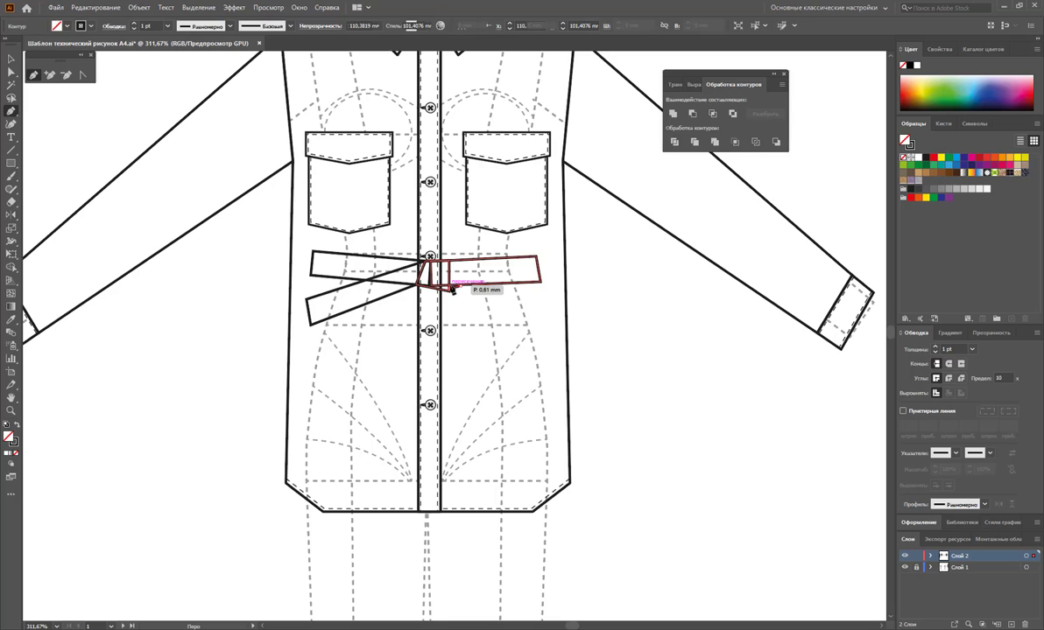
pyautogui.click(457, 288)
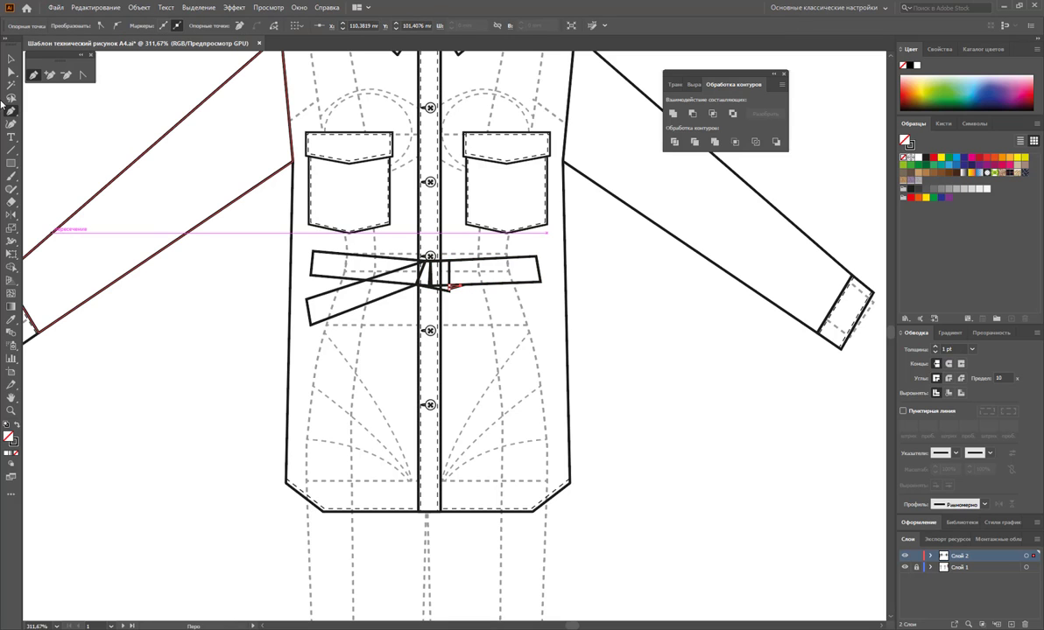
pyautogui.click(10, 58)
pyautogui.click(189, 344)
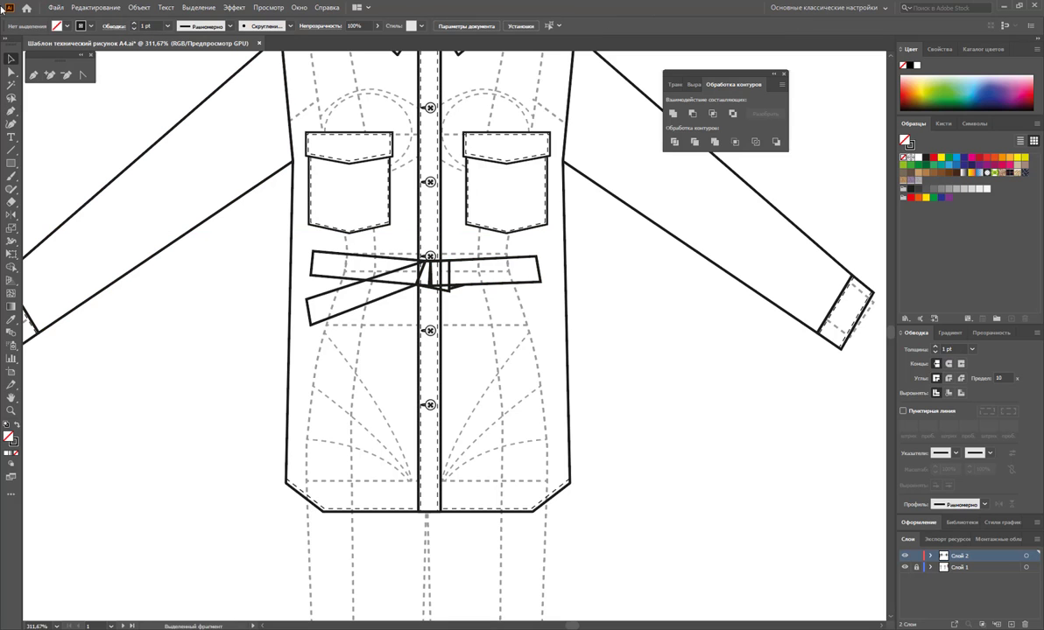
pyautogui.click(33, 75)
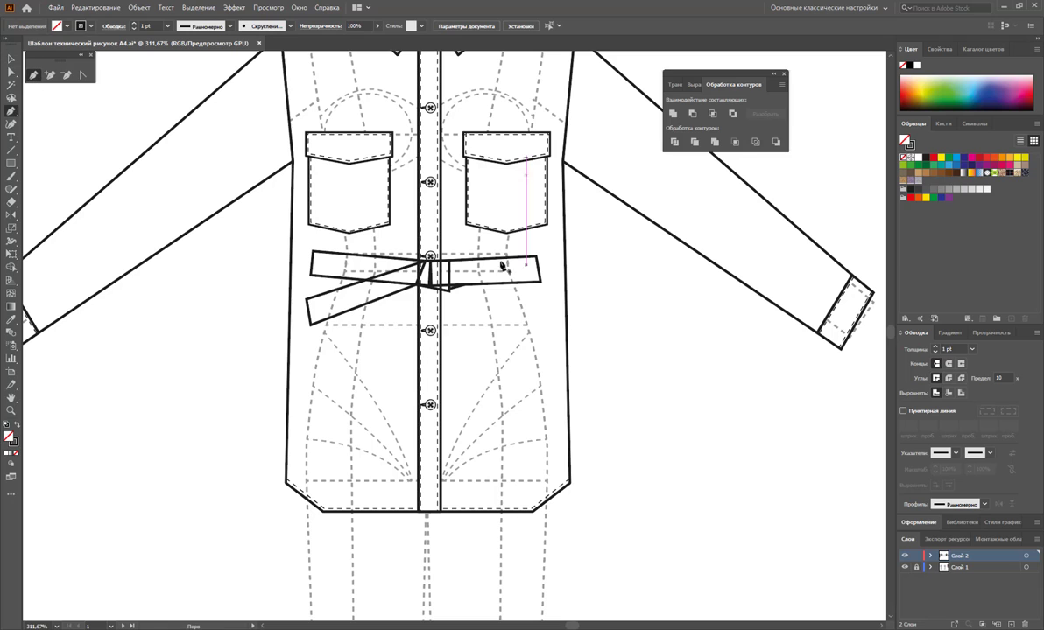
pyautogui.click(457, 288)
pyautogui.press('Escape')
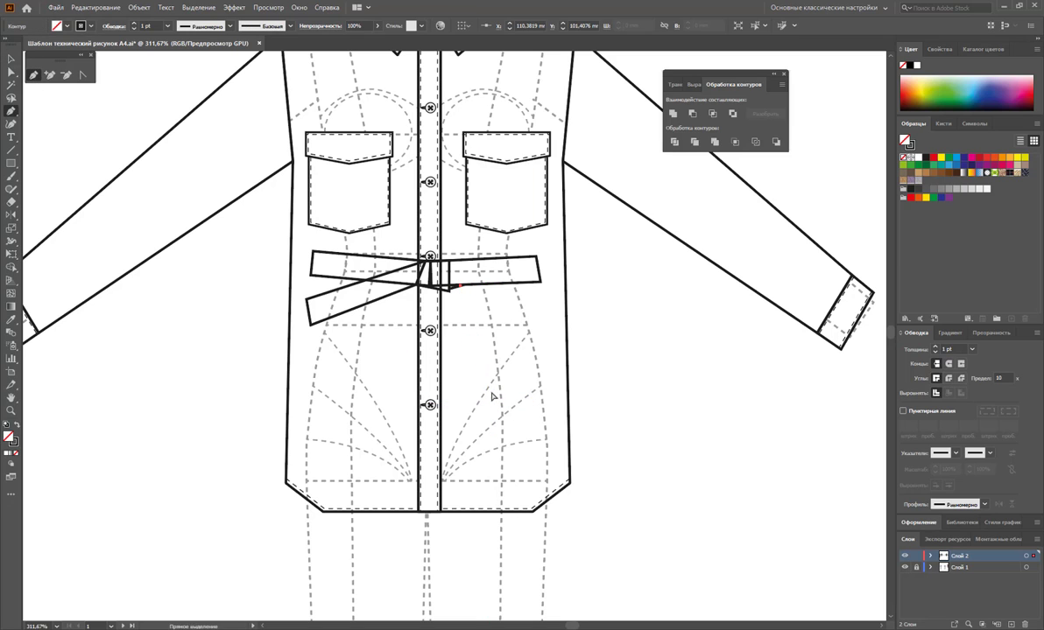
# Draw a closed tie end hanging down the dress front from under the belt.
pyautogui.click(469, 286)
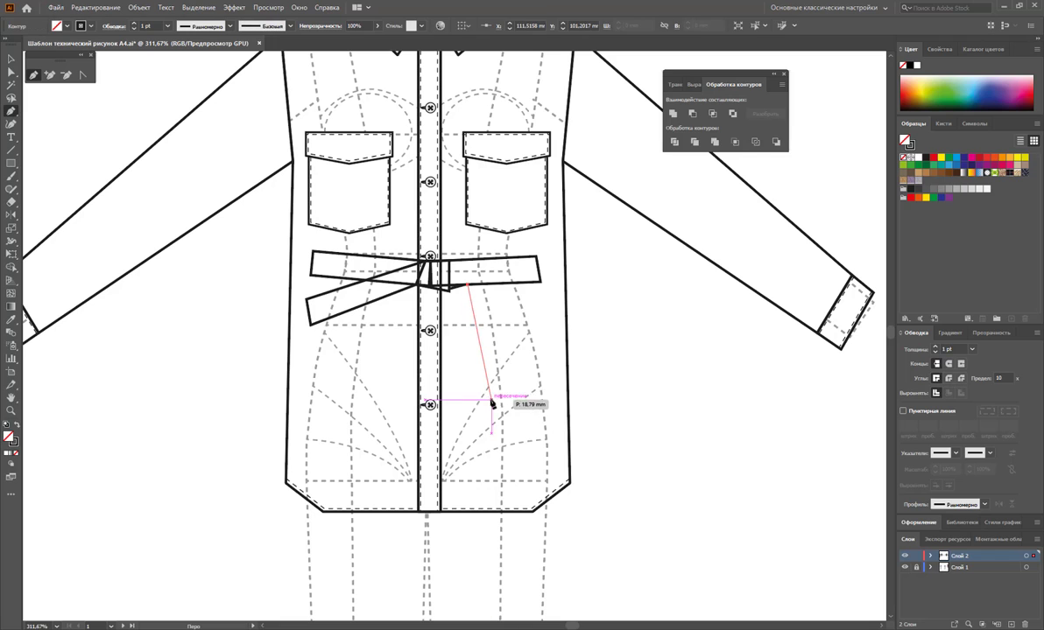
pyautogui.click(491, 405)
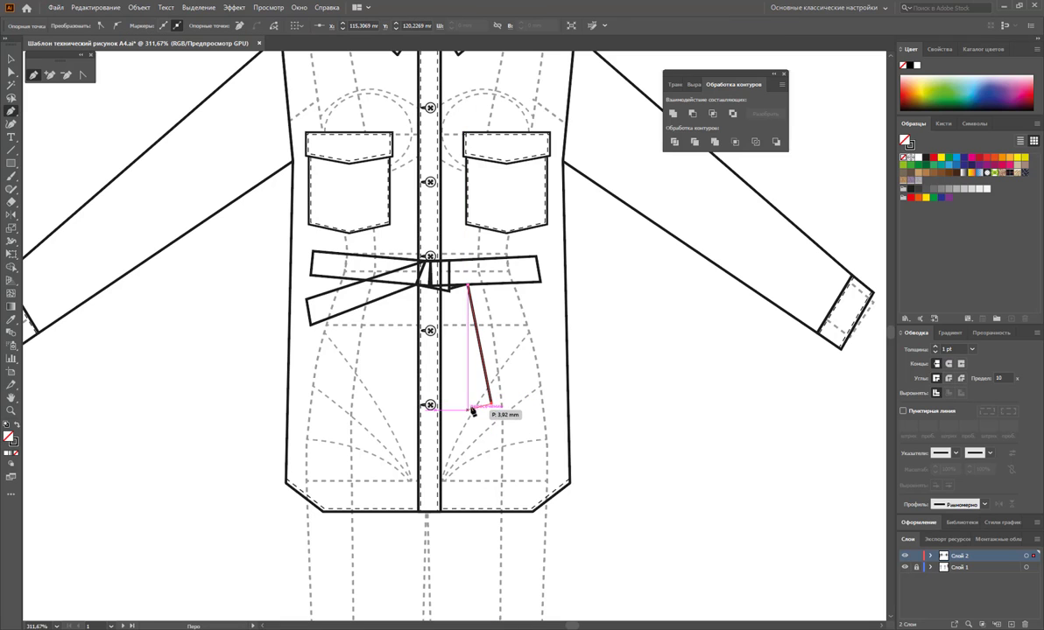
pyautogui.click(468, 409)
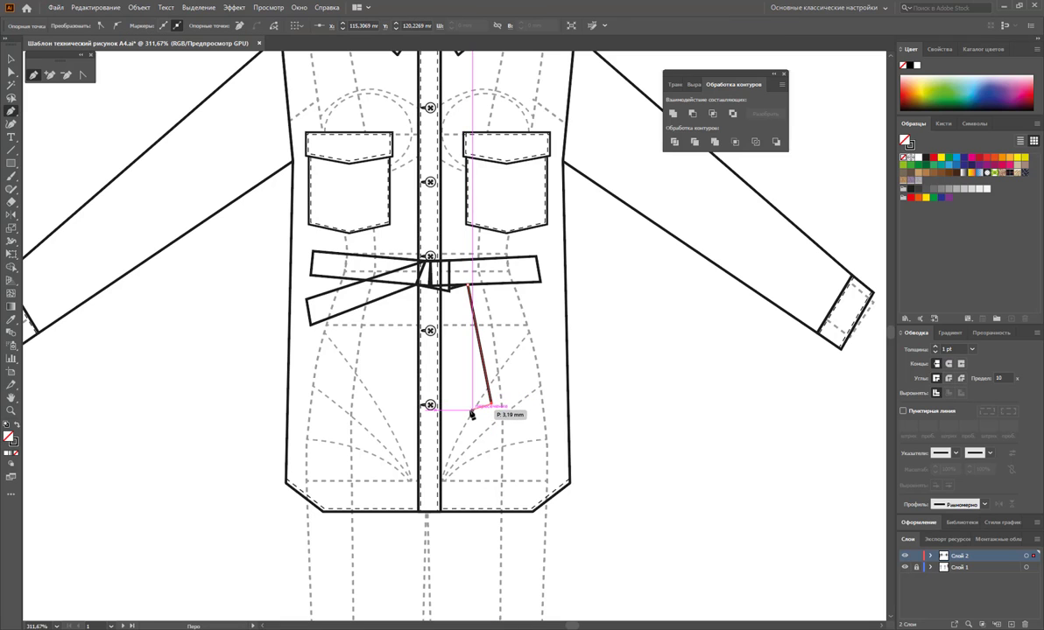
pyautogui.click(449, 289)
pyautogui.click(468, 287)
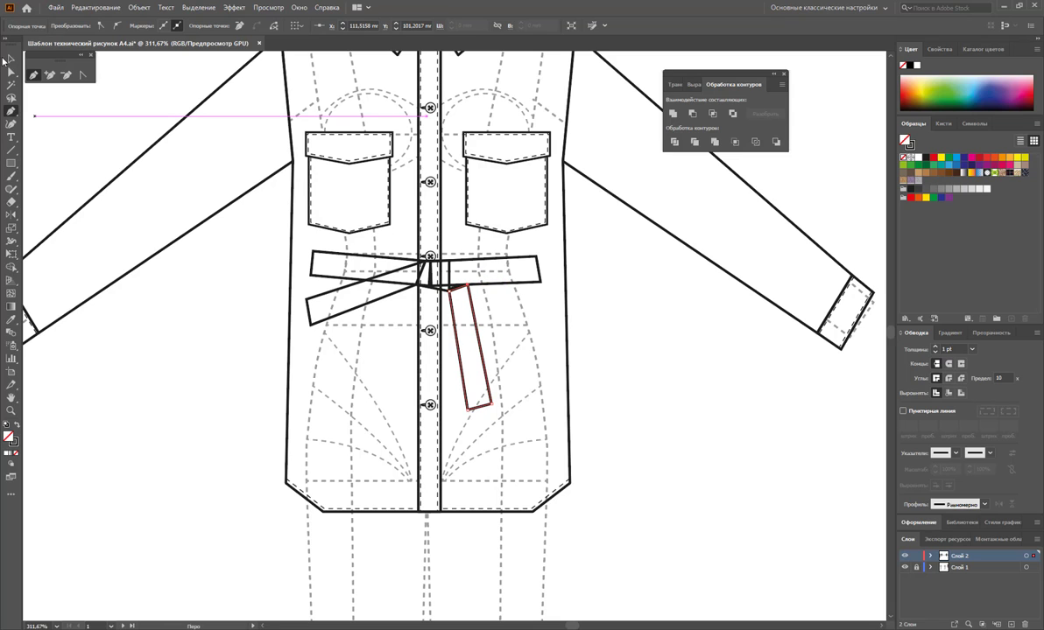
pyautogui.click(10, 59)
pyautogui.click(112, 249)
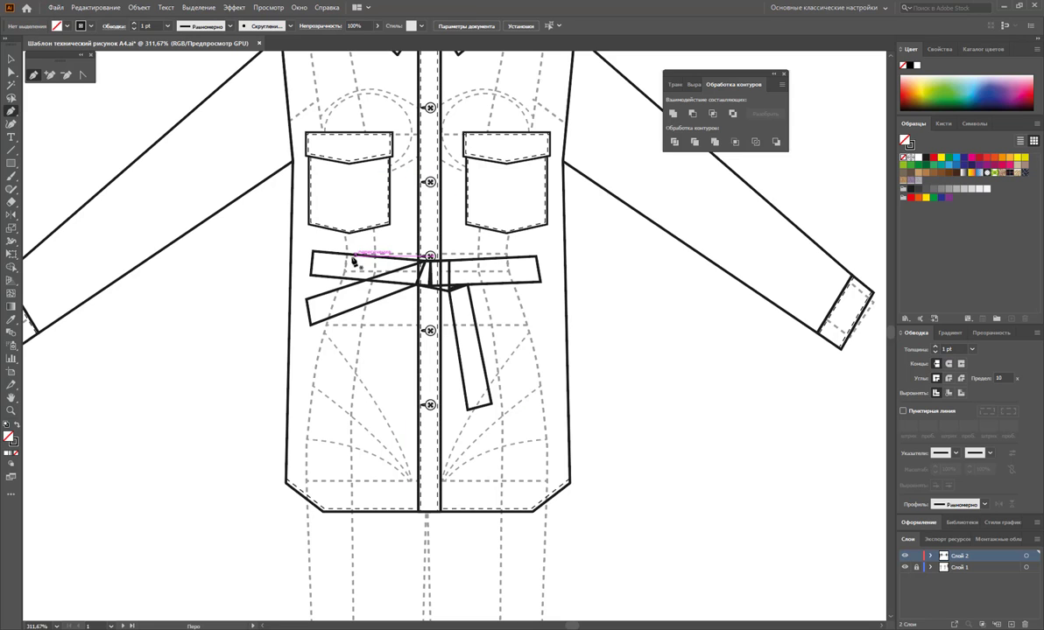
# Draw stitch lines inside the upper-left belt band.
pyautogui.click(312, 254)
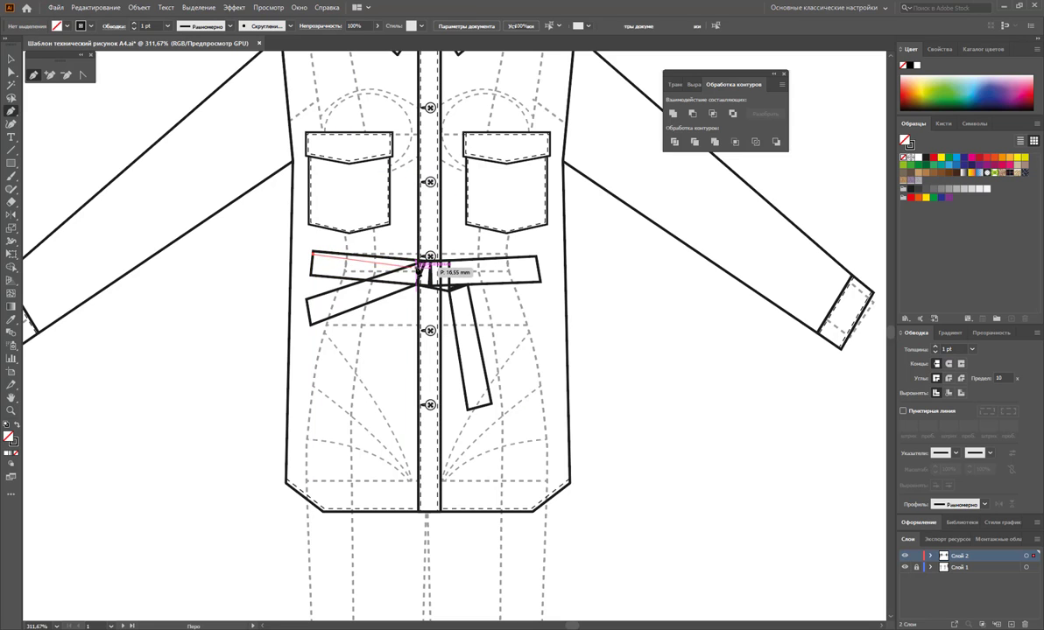
pyautogui.click(422, 263)
pyautogui.click(422, 262)
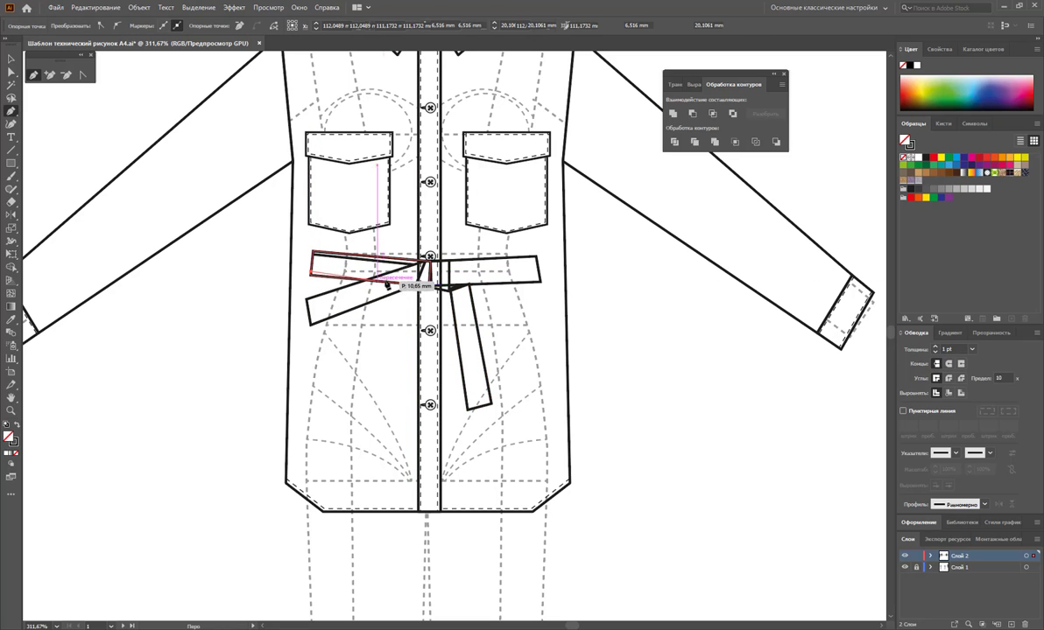
pyautogui.click(312, 277)
pyautogui.click(422, 262)
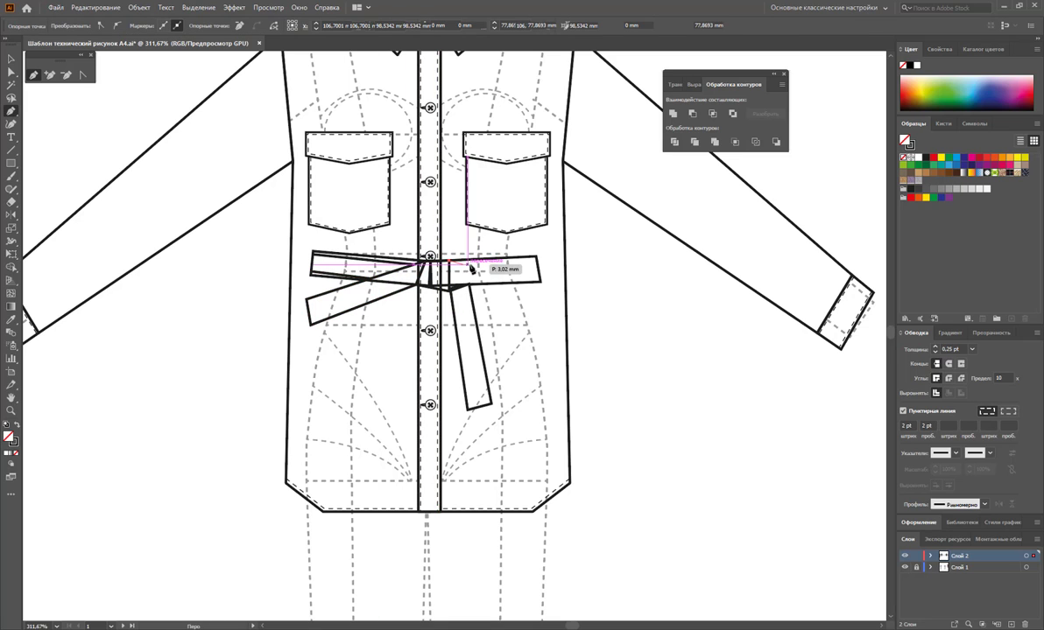
# Draw stitch lines along the top and bottom of the right belt band.
pyautogui.click(449, 263)
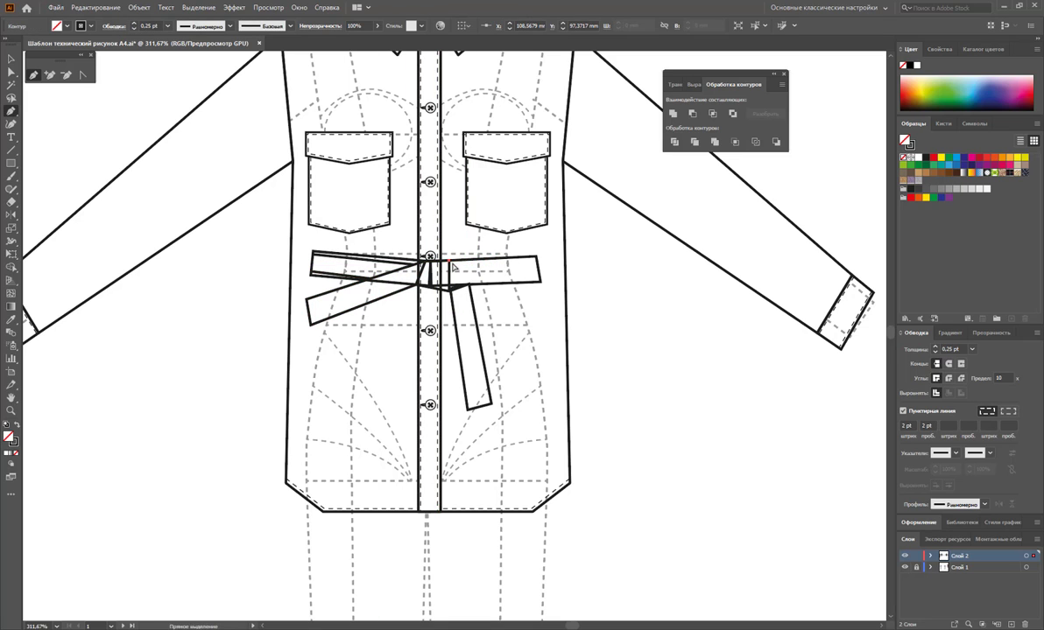
pyautogui.click(537, 257)
pyautogui.keyDown('ctrl'); pyautogui.click(605, 277); pyautogui.keyUp('ctrl')
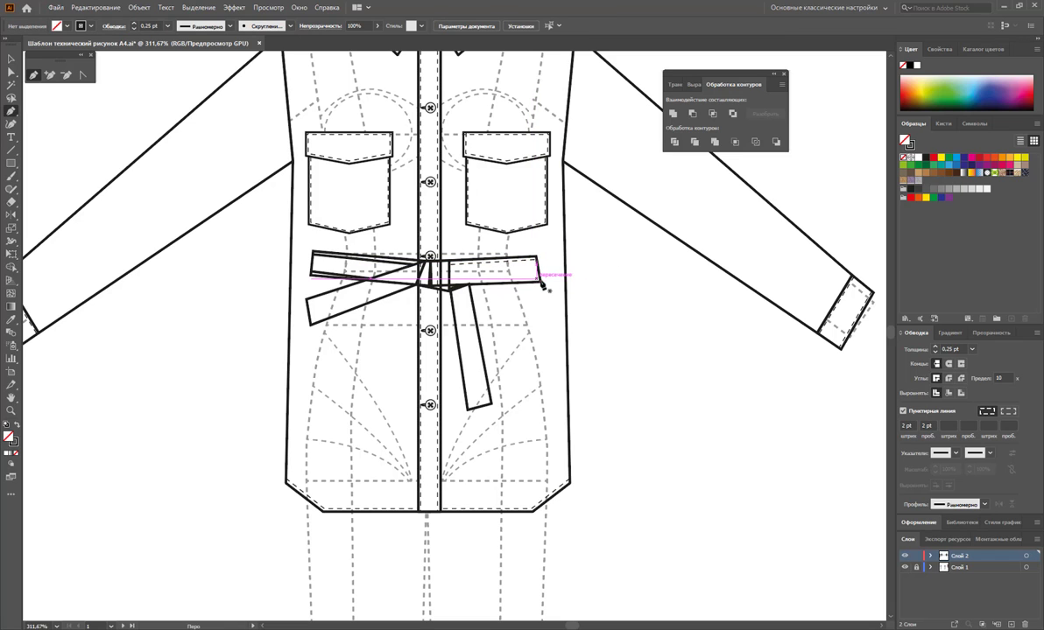
pyautogui.click(540, 281)
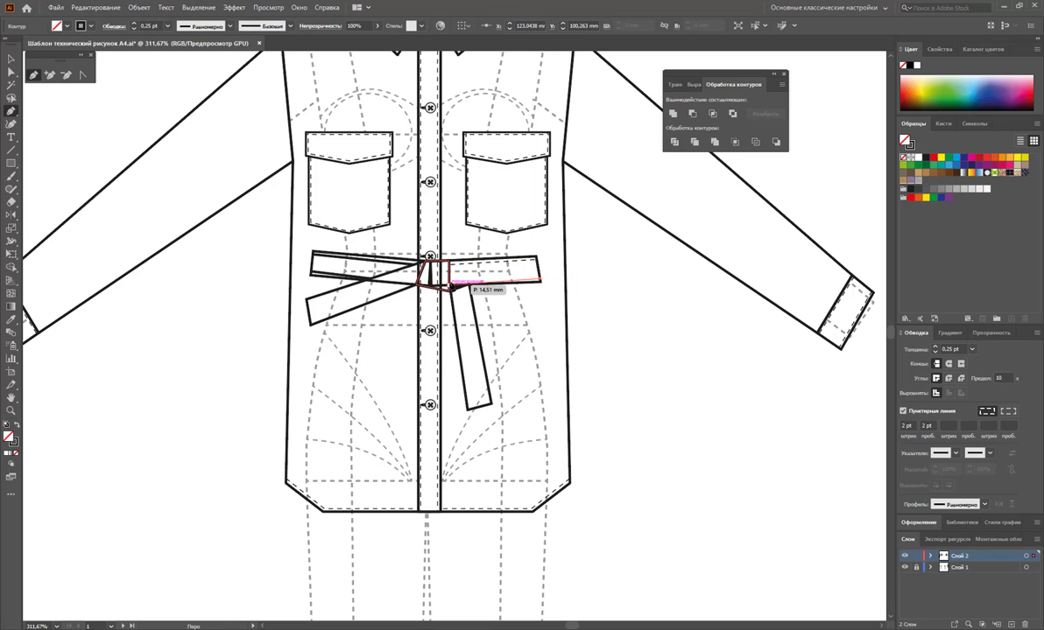
pyautogui.click(450, 283)
pyautogui.keyDown('ctrl'); pyautogui.click(621, 317); pyautogui.keyUp('ctrl')
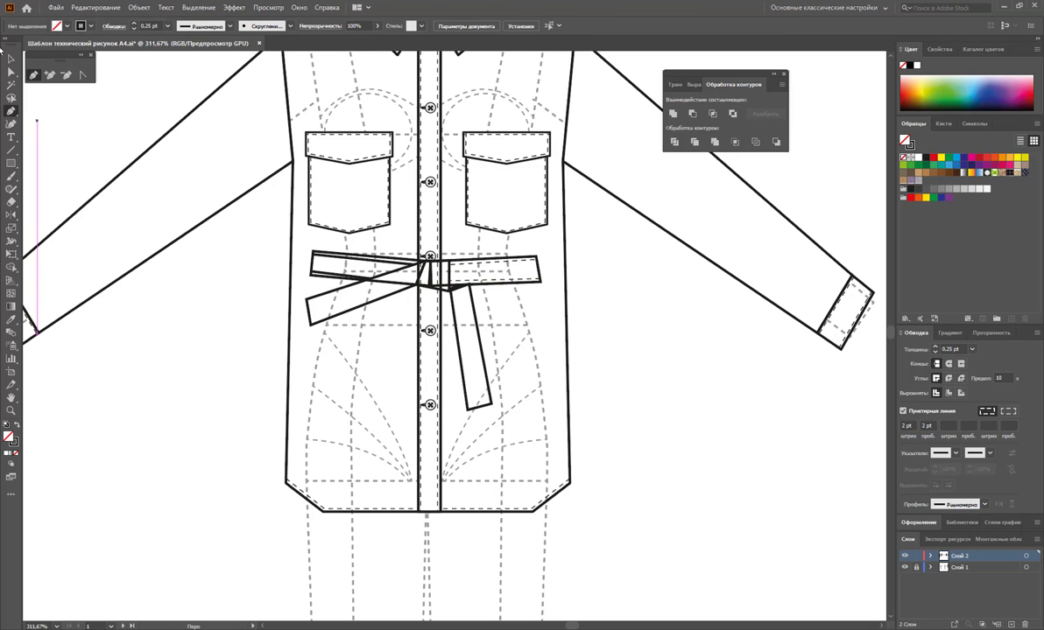
# Eyedropper the dashed 0.25 pt stitch style onto a stitch line.
pyautogui.click(11, 61)
pyautogui.click(343, 267)
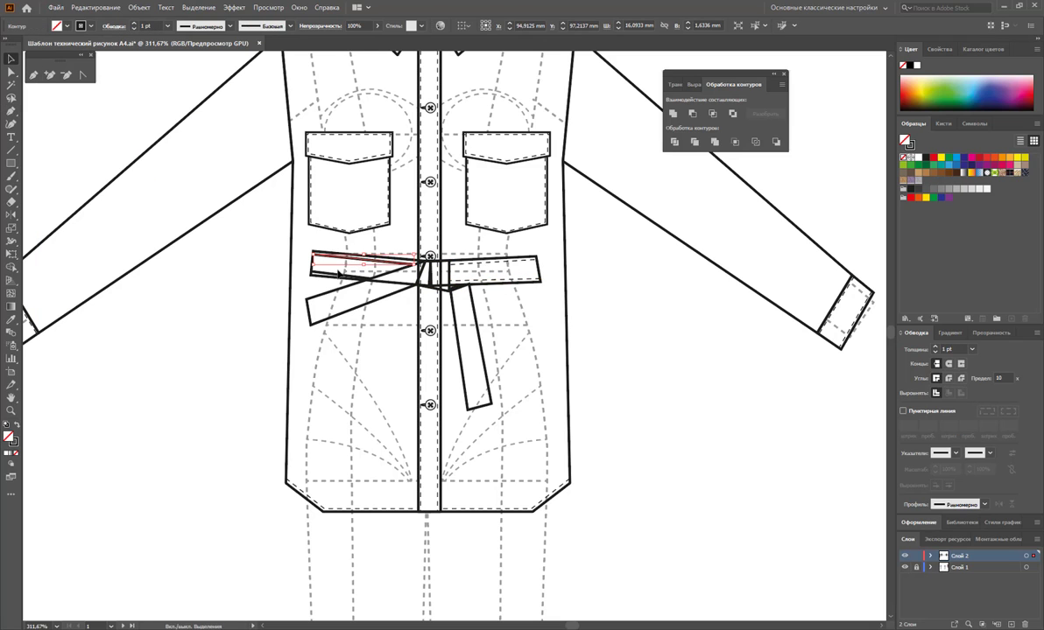
pyautogui.click(12, 322)
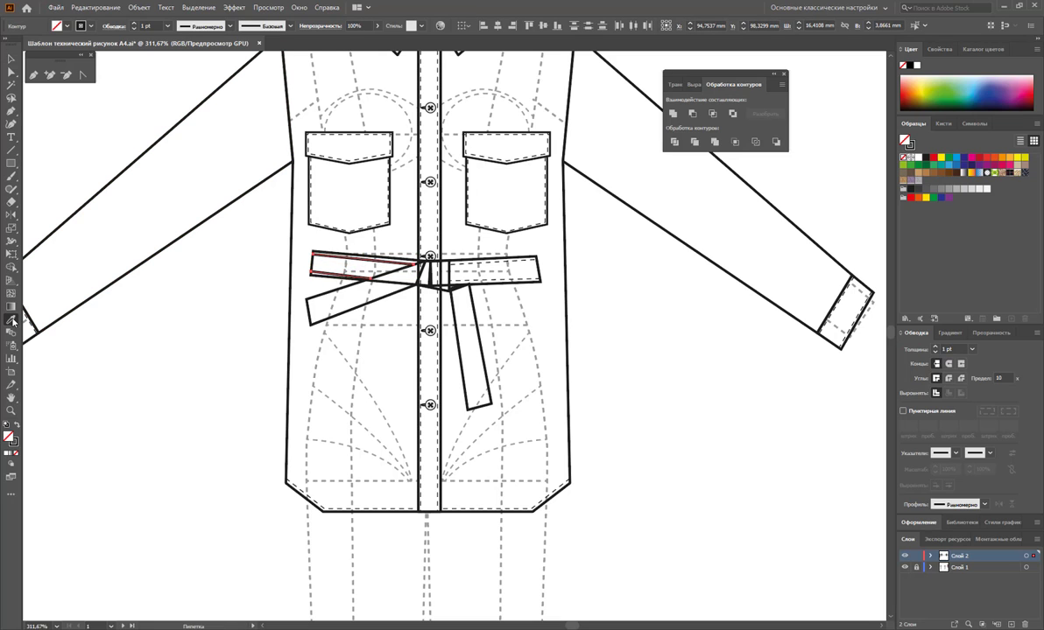
pyautogui.click(503, 264)
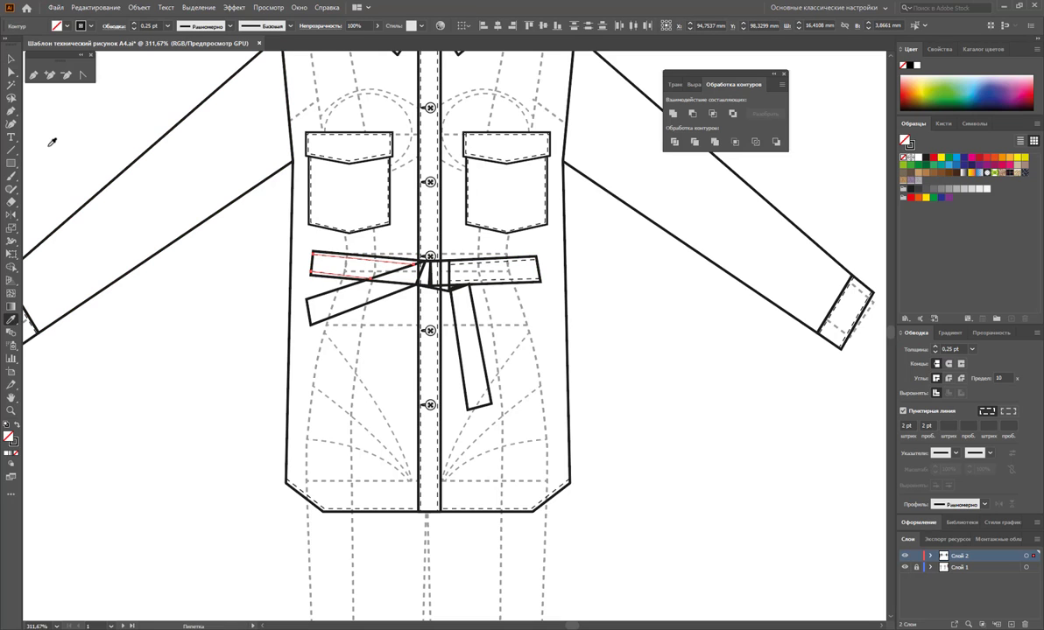
pyautogui.click(12, 60)
pyautogui.click(86, 362)
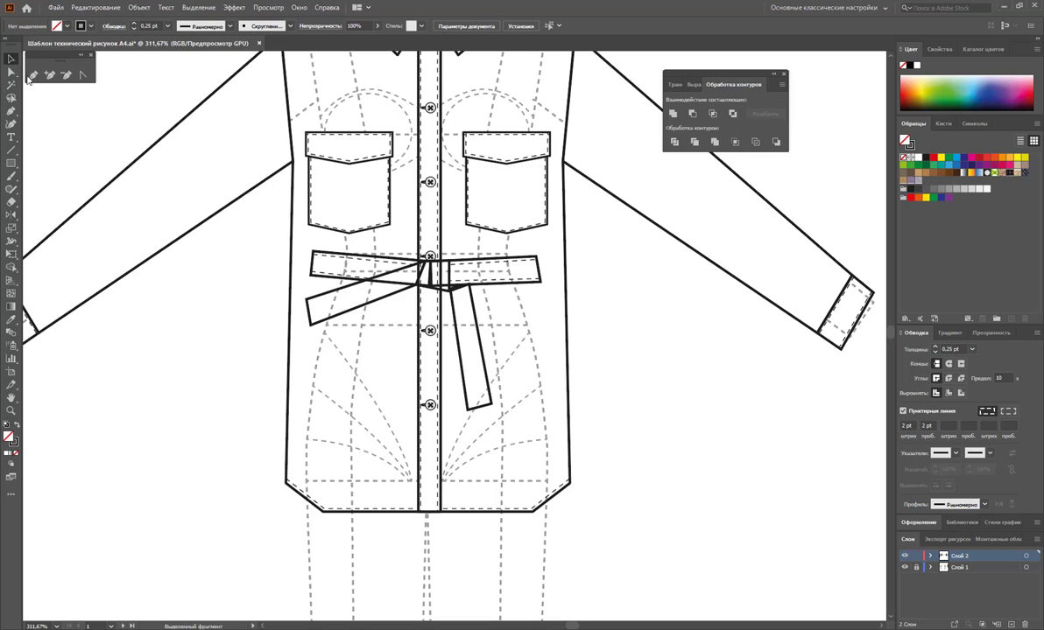
# Trace a stitch line around the lower-left belt tie end.
pyautogui.click(33, 75)
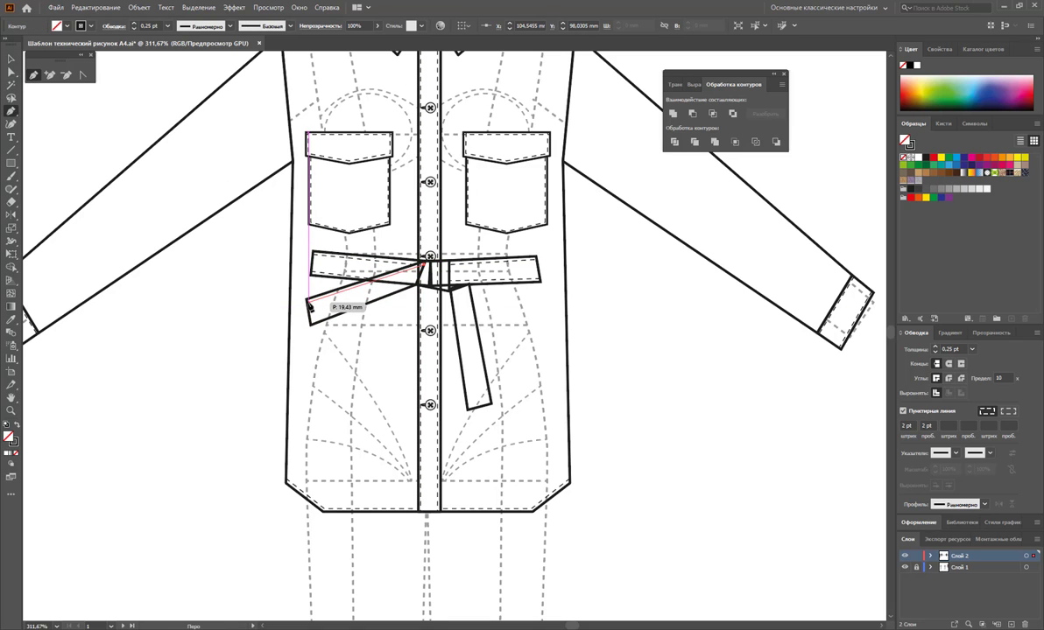
pyautogui.click(308, 303)
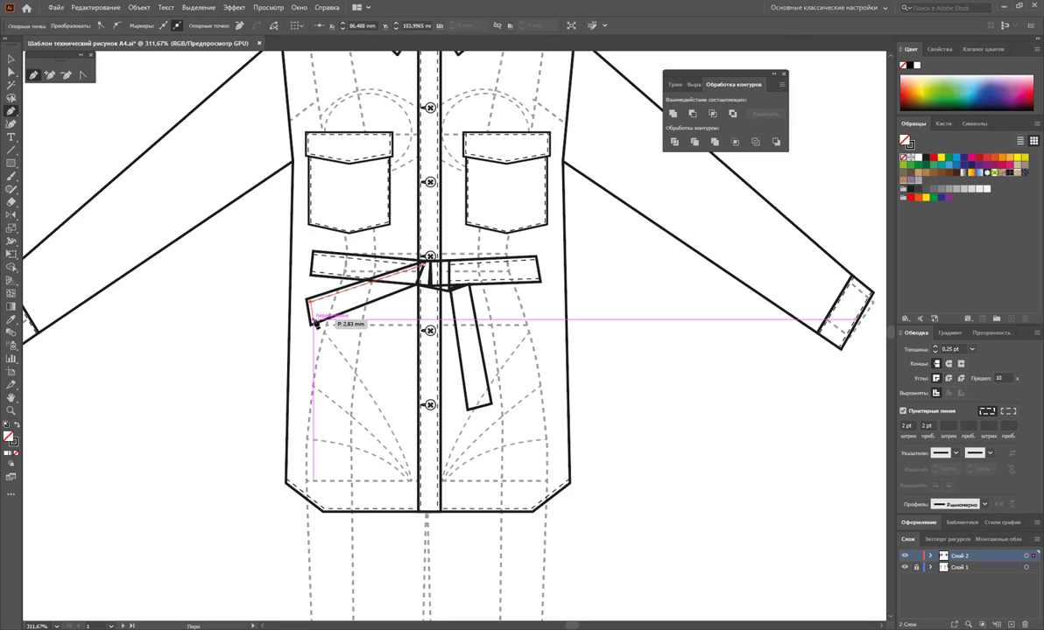
pyautogui.click(313, 323)
pyautogui.click(422, 286)
pyautogui.click(426, 263)
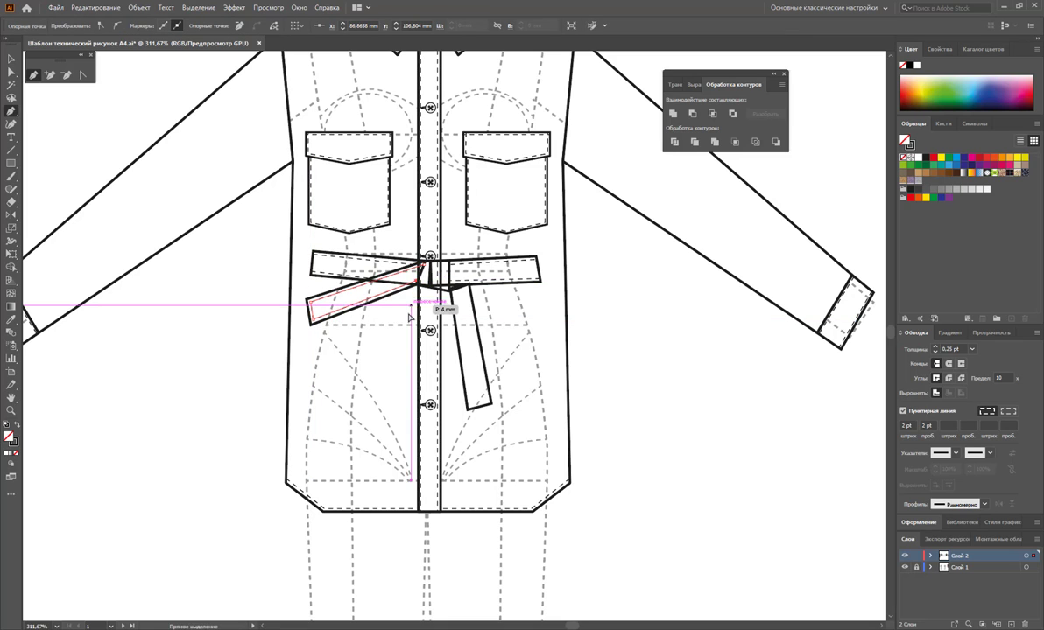
# Trace a stitch line around the hanging belt tie end.
pyautogui.keyDown('ctrl'); pyautogui.click(410, 317); pyautogui.keyUp('ctrl')
pyautogui.click(470, 282)
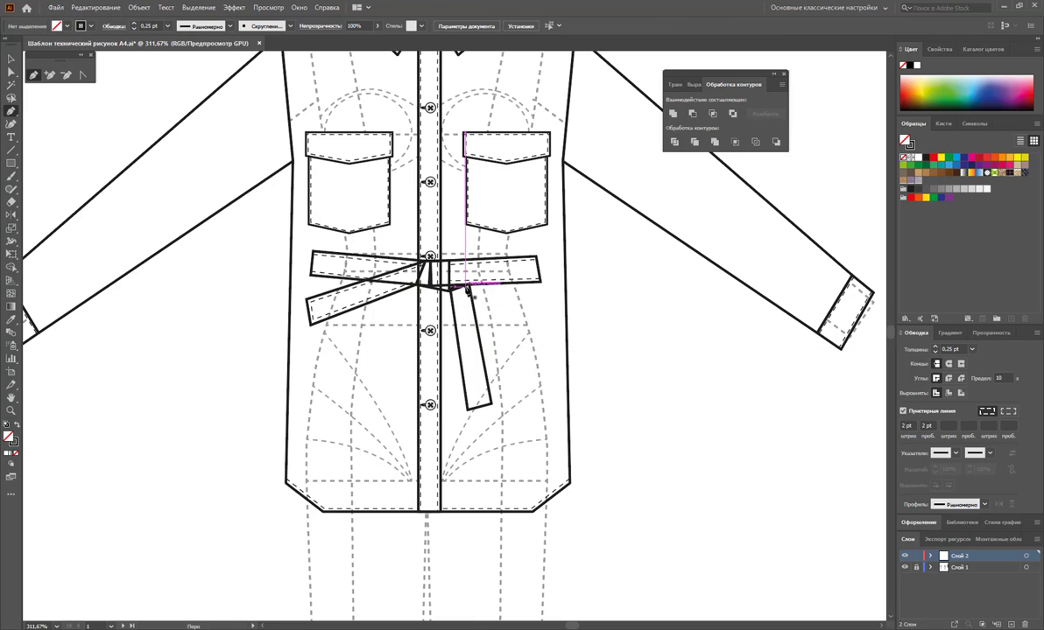
pyautogui.click(481, 400)
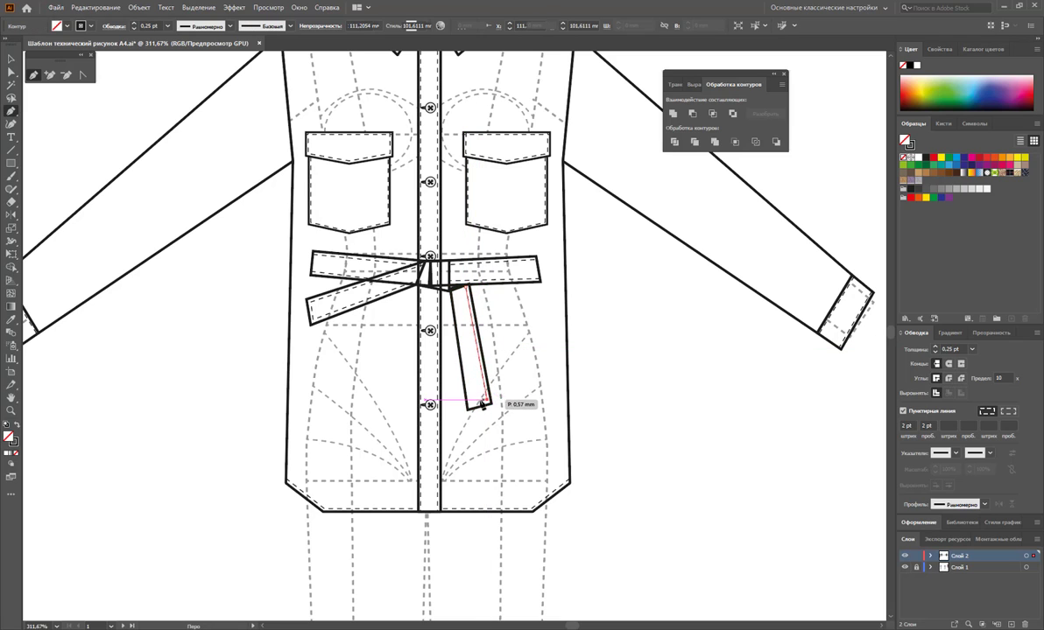
pyautogui.click(470, 408)
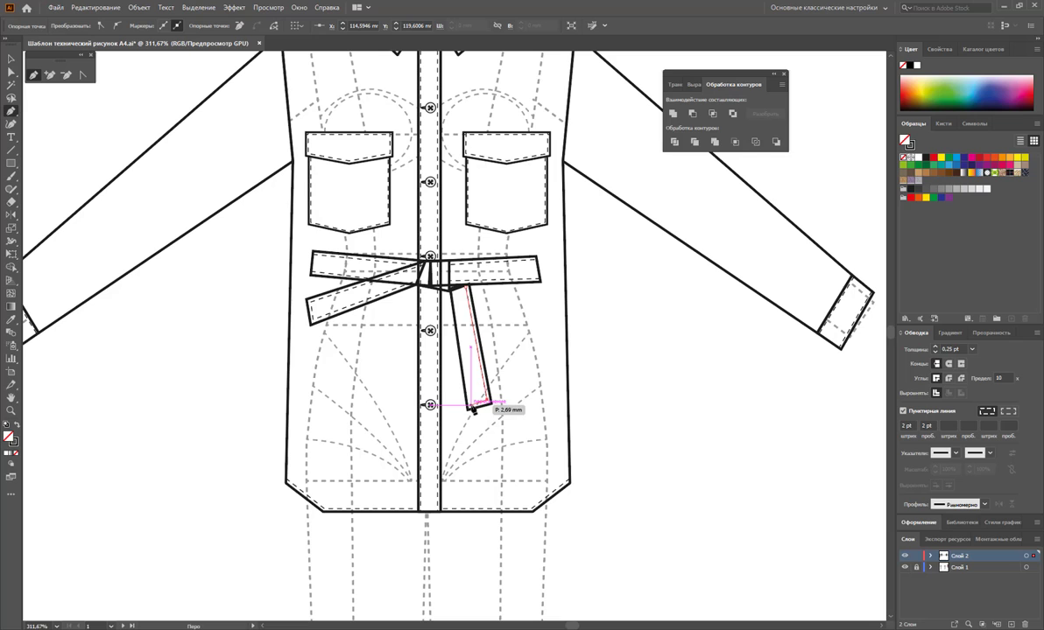
pyautogui.click(456, 296)
pyautogui.hotkey('ctrl', 'shift', 'a')
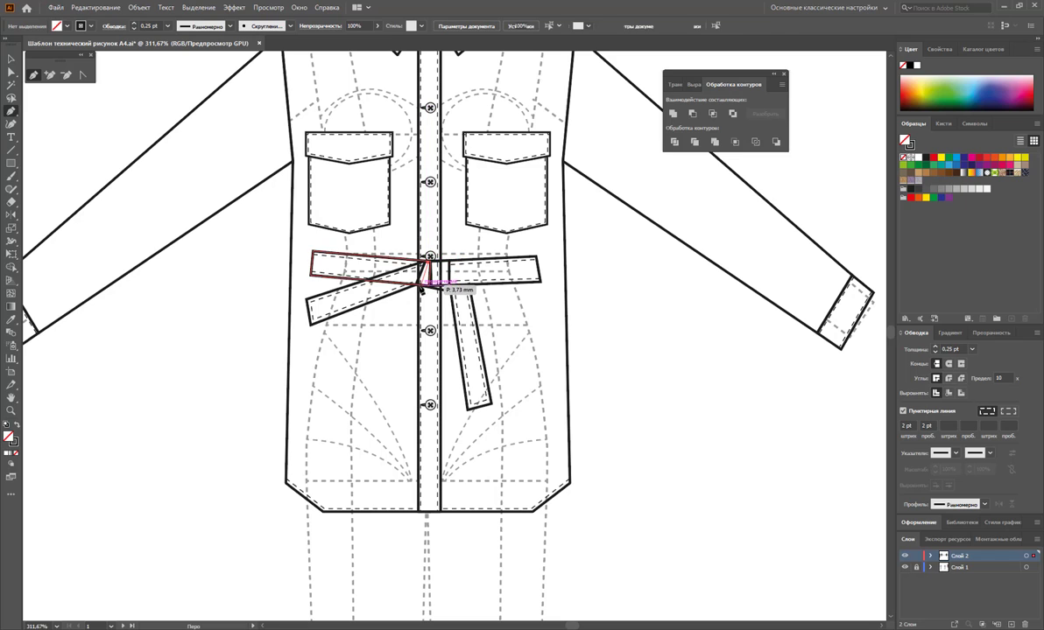
# Outline a small stitch rectangle around the buckle.
pyautogui.keyDown('ctrl'); pyautogui.click(441, 280); pyautogui.keyUp('ctrl')
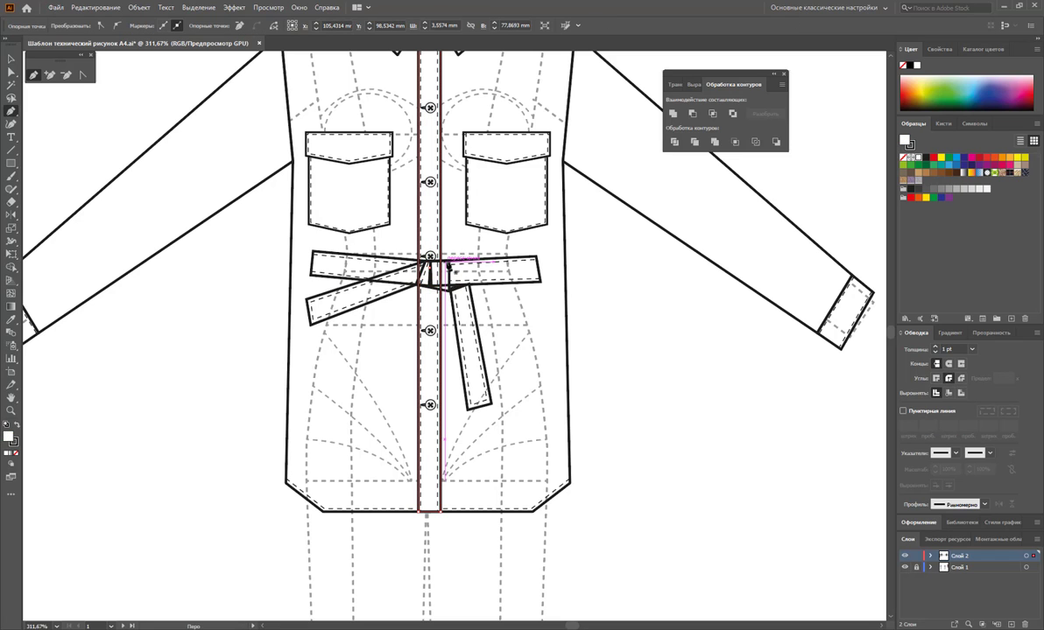
pyautogui.hotkey('ctrl', 'shift', 'a')
pyautogui.click(427, 261)
pyautogui.click(448, 261)
pyautogui.click(448, 287)
pyautogui.press('ctrl')
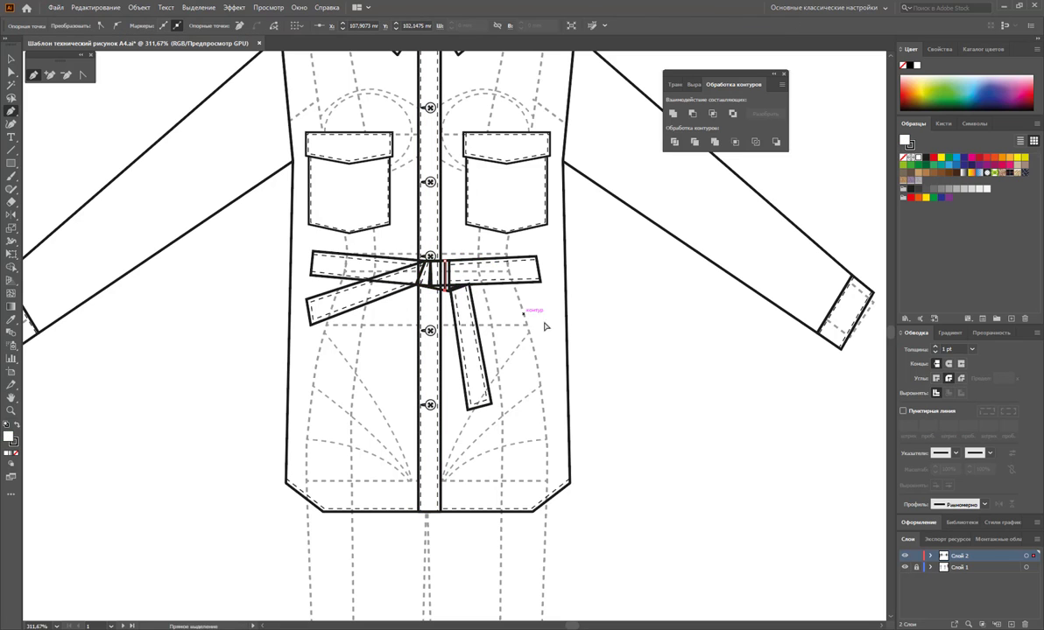
pyautogui.keyDown('ctrl'); pyautogui.click(487, 312); pyautogui.keyUp('ctrl')
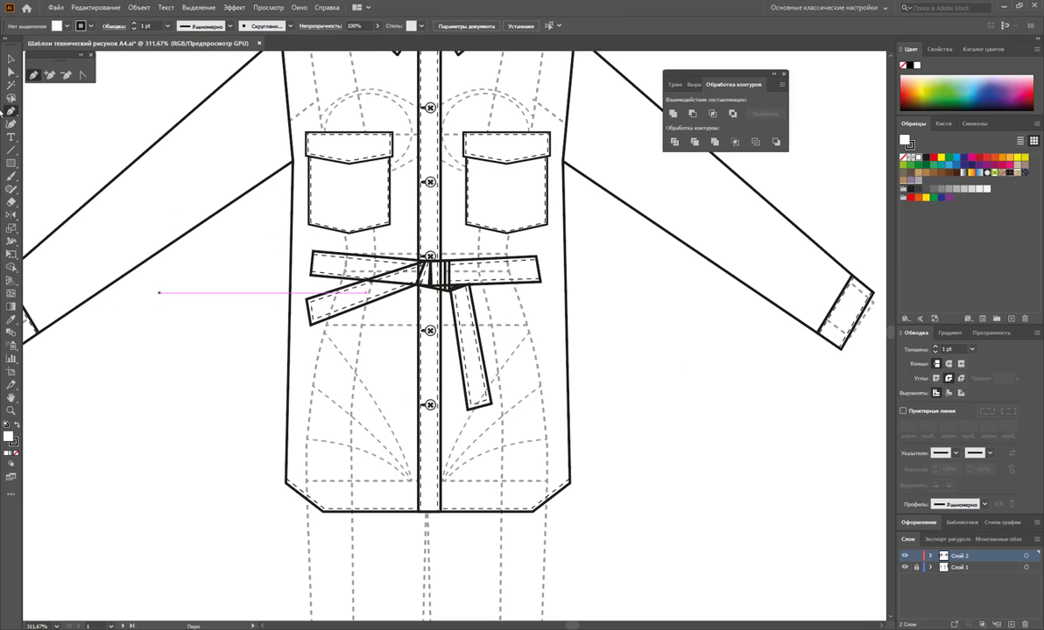
# Give the hanging end's stitch line the dashed 0.25 pt style with the Eyedropper.
pyautogui.click(12, 60)
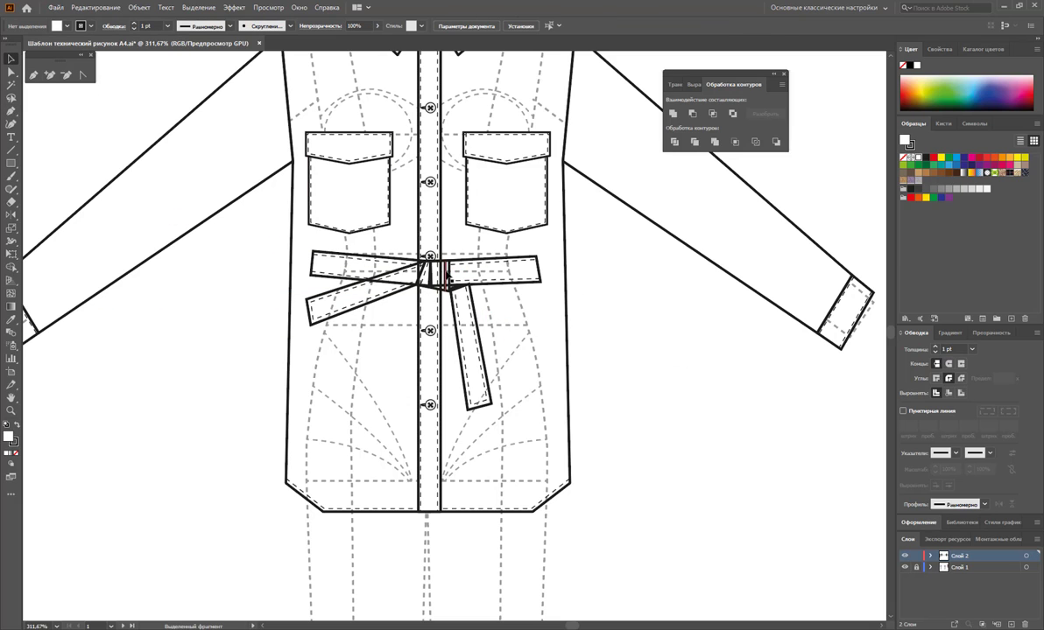
pyautogui.press('i')
pyautogui.keyDown('ctrl'); pyautogui.click(483, 351); pyautogui.keyUp('ctrl')
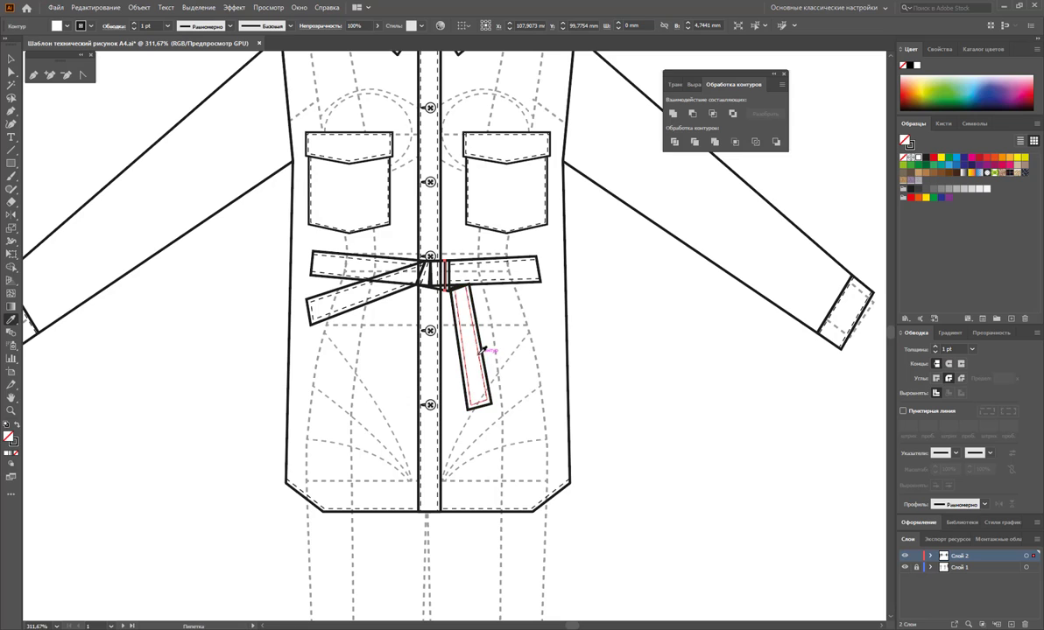
pyautogui.click(481, 352)
pyautogui.click(10, 58)
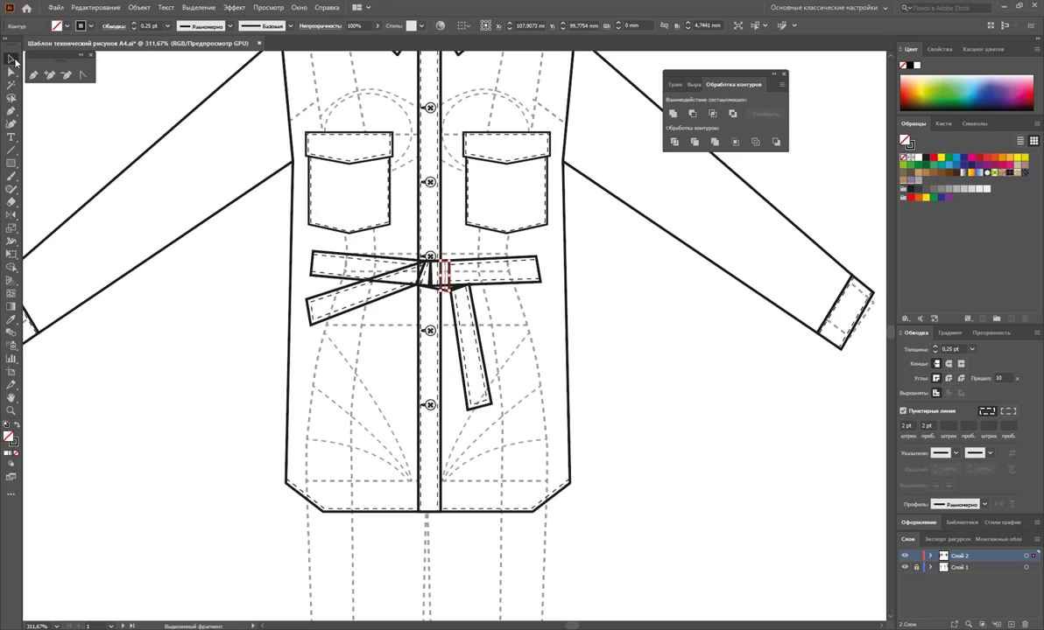
pyautogui.click(709, 347)
# Fill all four belt pieces white to hide the lines beneath.
pyautogui.click(539, 273)
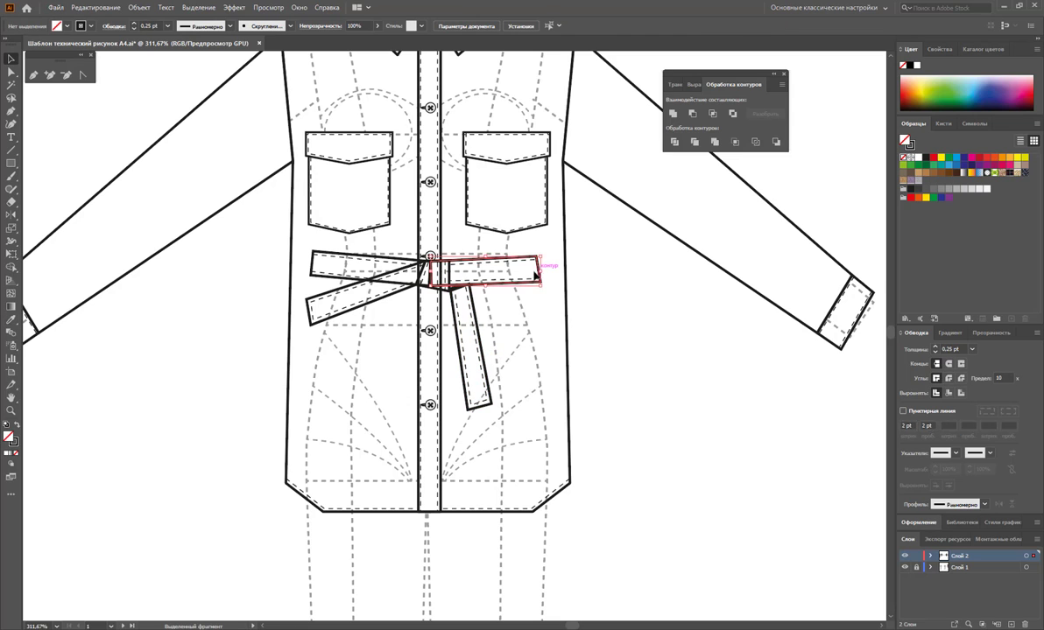
pyautogui.keyDown('shift'); pyautogui.click(312, 268); pyautogui.keyUp('shift')
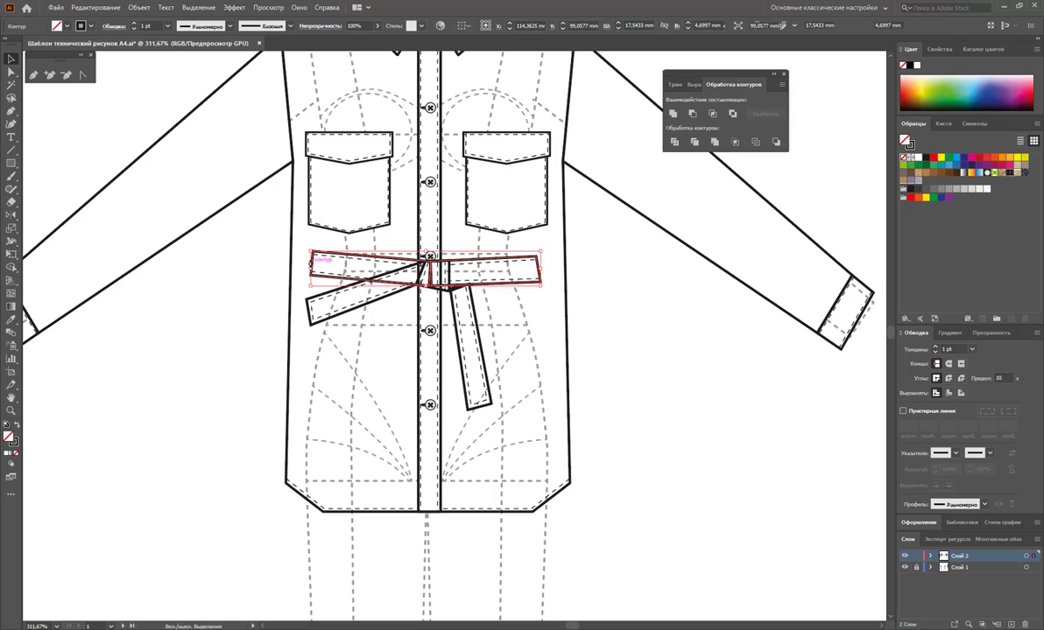
pyautogui.keyDown('shift'); pyautogui.click(311, 314); pyautogui.keyUp('shift')
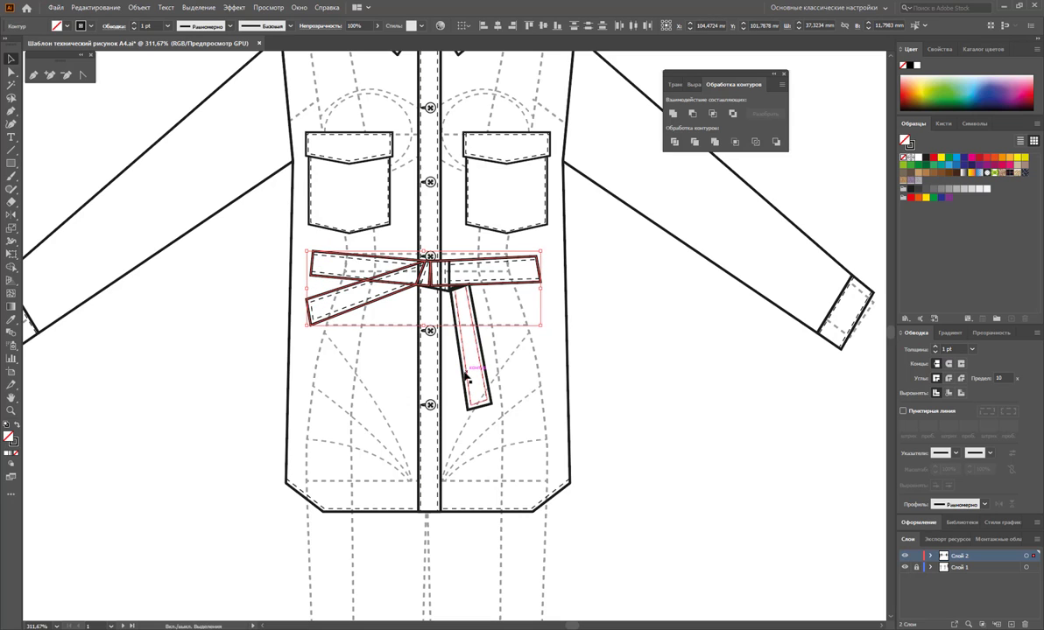
pyautogui.keyDown('shift'); pyautogui.click(466, 374); pyautogui.keyUp('shift')
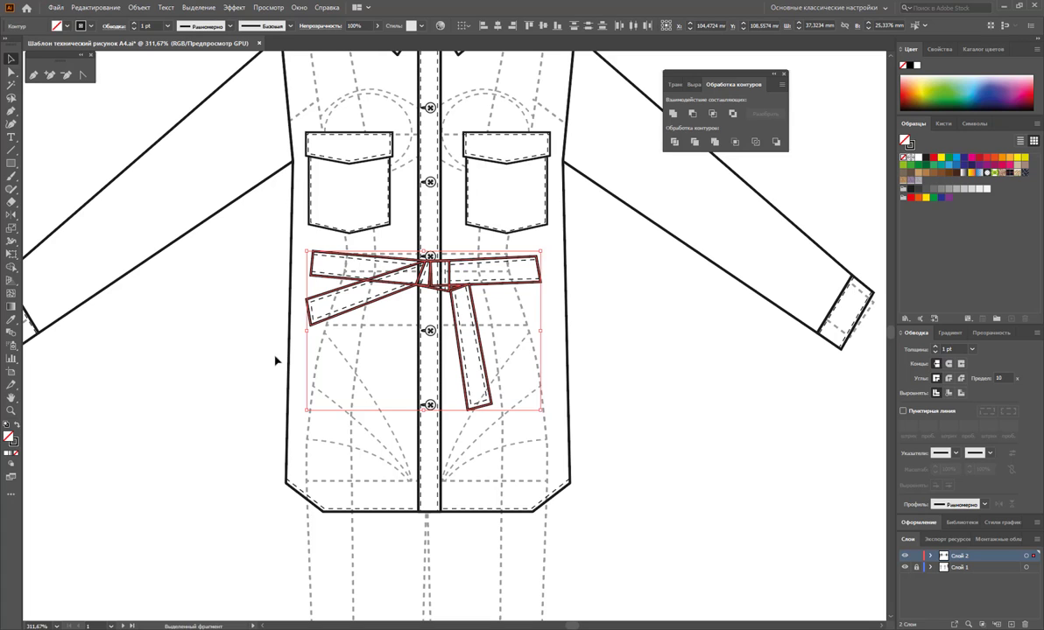
pyautogui.click(916, 158)
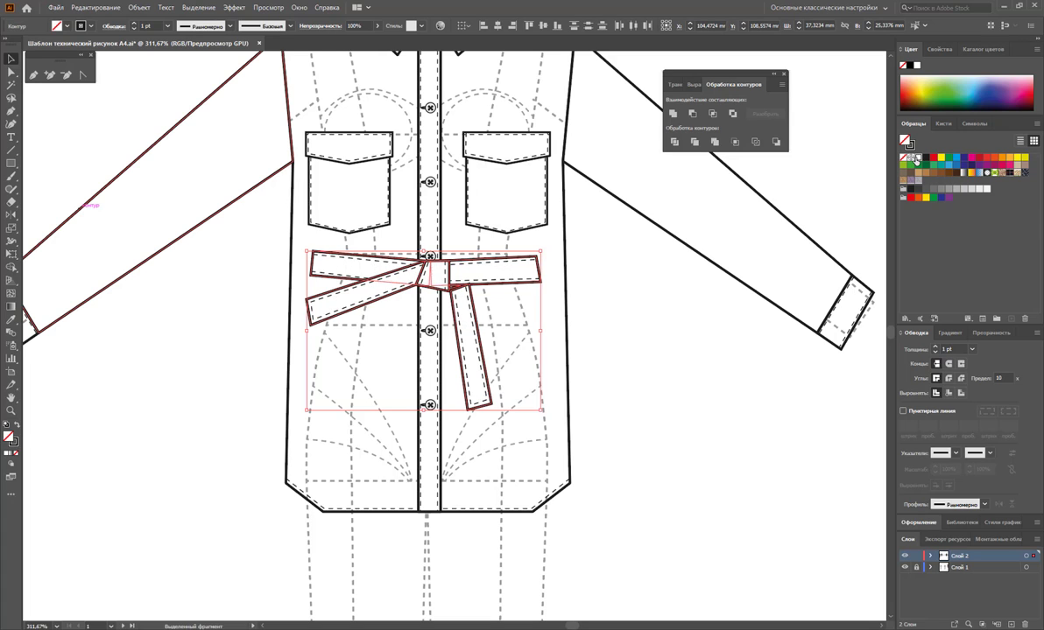
pyautogui.click(676, 334)
# Try black and then white fills on the shirt's front panels.
pyautogui.keyDown('alt'); pyautogui.click(410, 301); pyautogui.keyUp('alt')
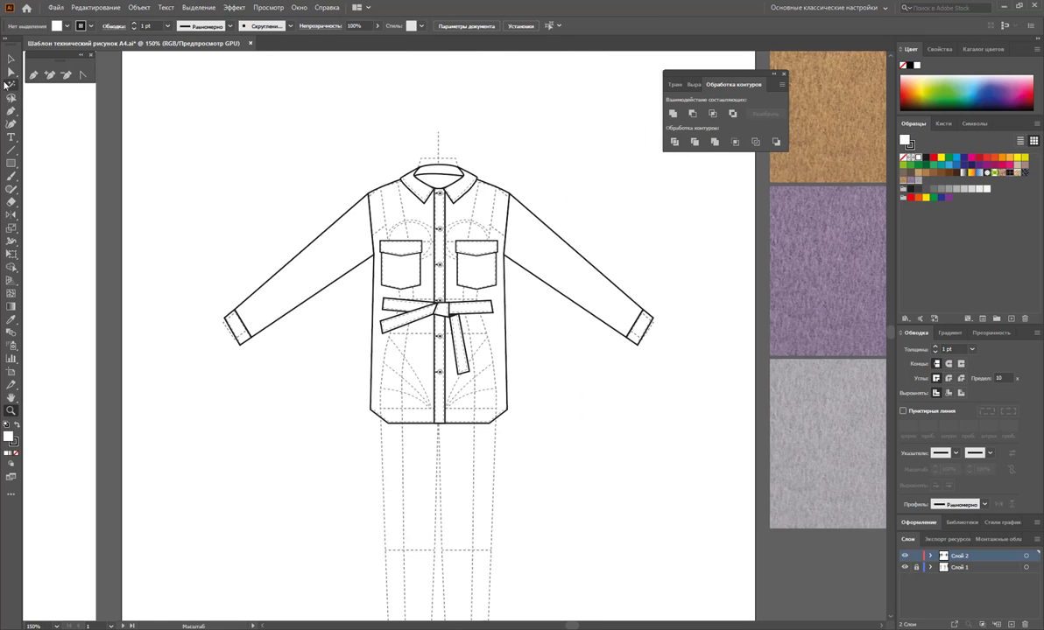
pyautogui.click(507, 357)
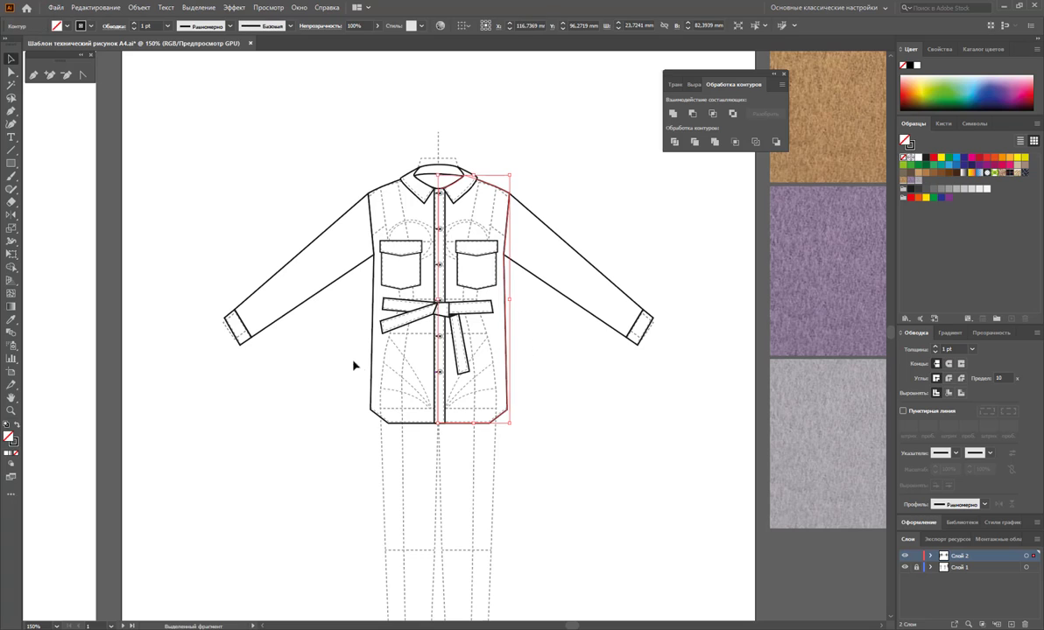
pyautogui.moveTo(377, 371); pyautogui.dragTo(432, 361)
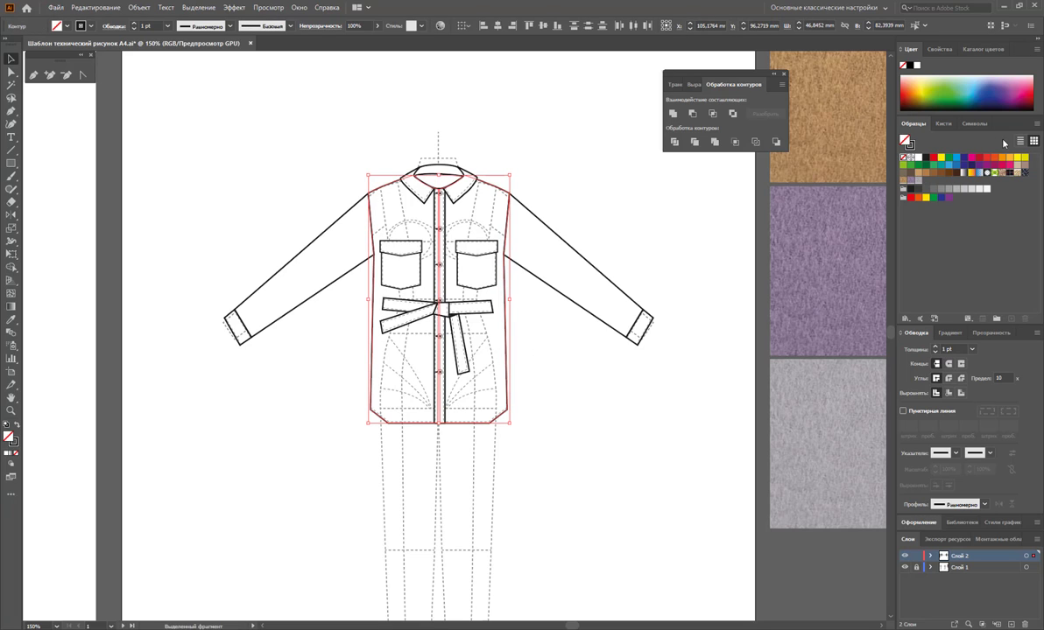
pyautogui.click(924, 159)
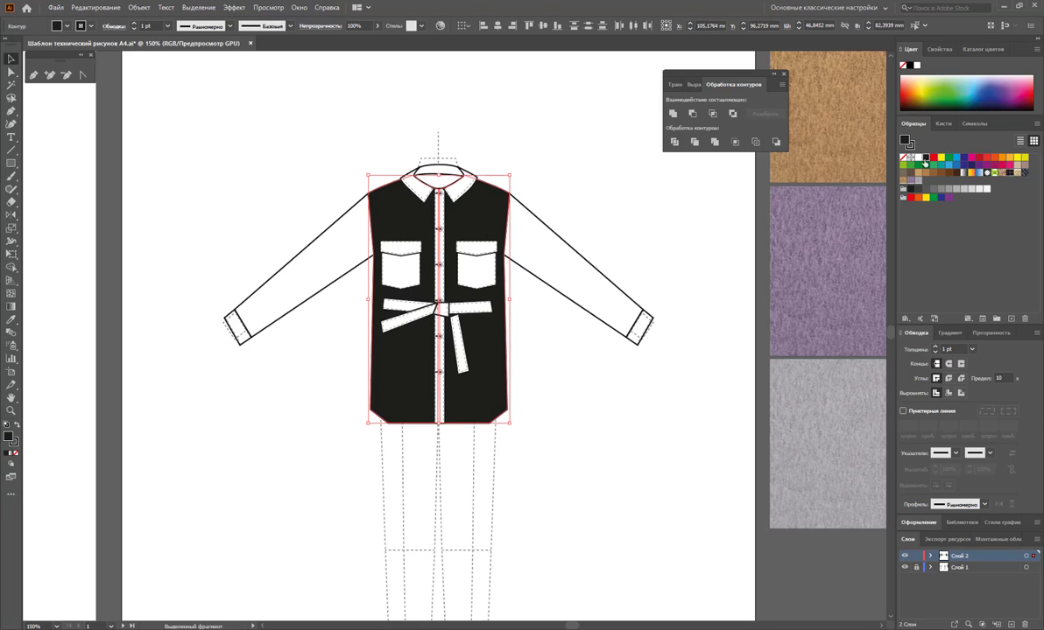
pyautogui.click(916, 160)
pyautogui.click(664, 398)
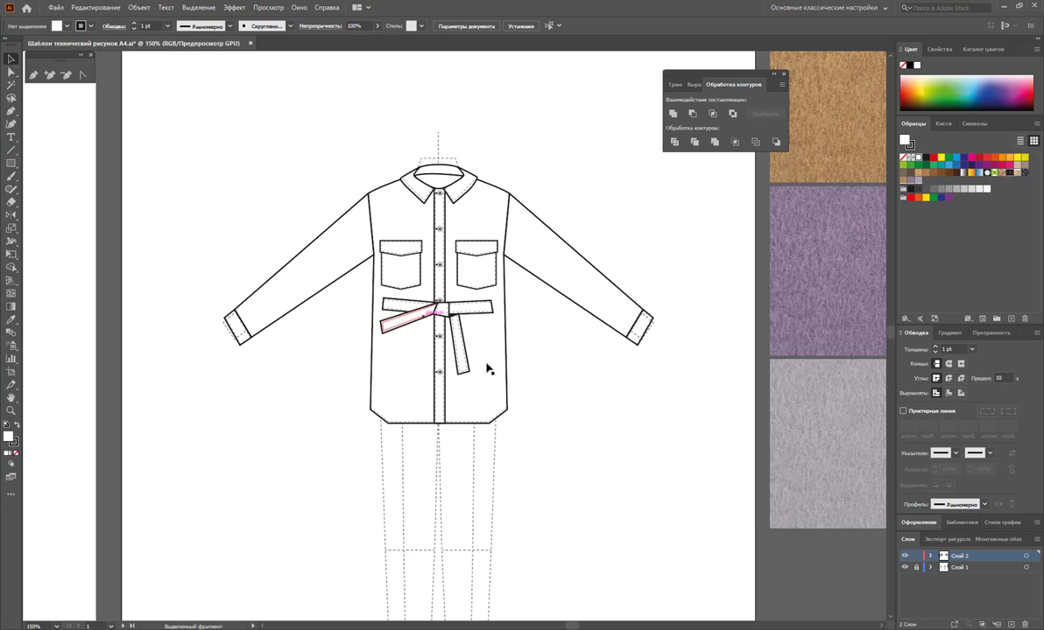
# Undo both fills to leave the body unfilled, then zoom in on the belt.
pyautogui.hotkey('ctrl', 'z')
pyautogui.hotkey('ctrl', 'z')
pyautogui.click(561, 385)
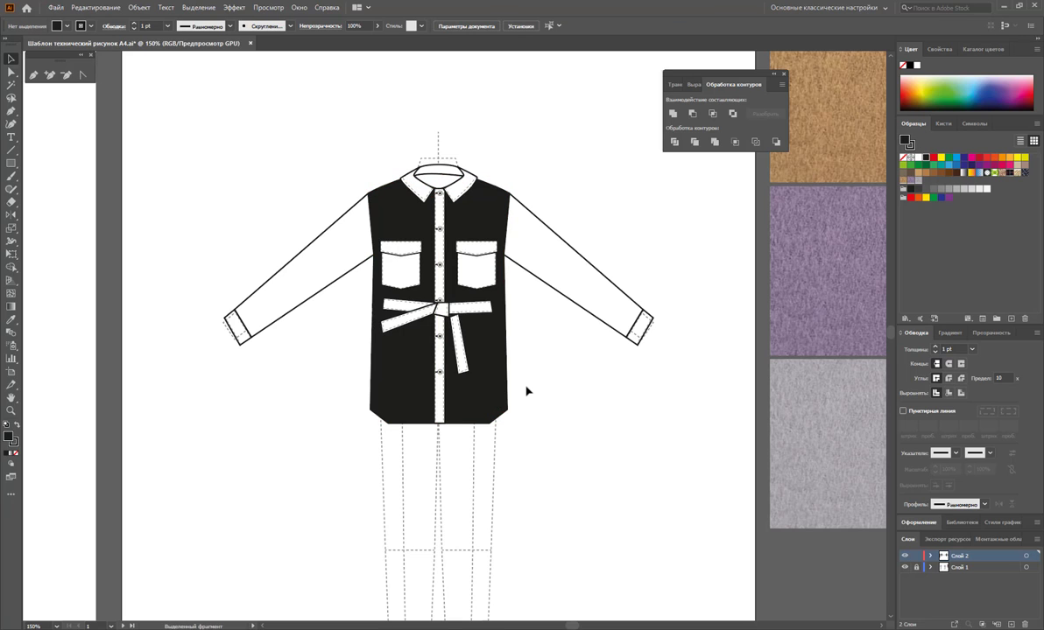
pyautogui.hotkey('ctrl', 'z')
pyautogui.click(592, 384)
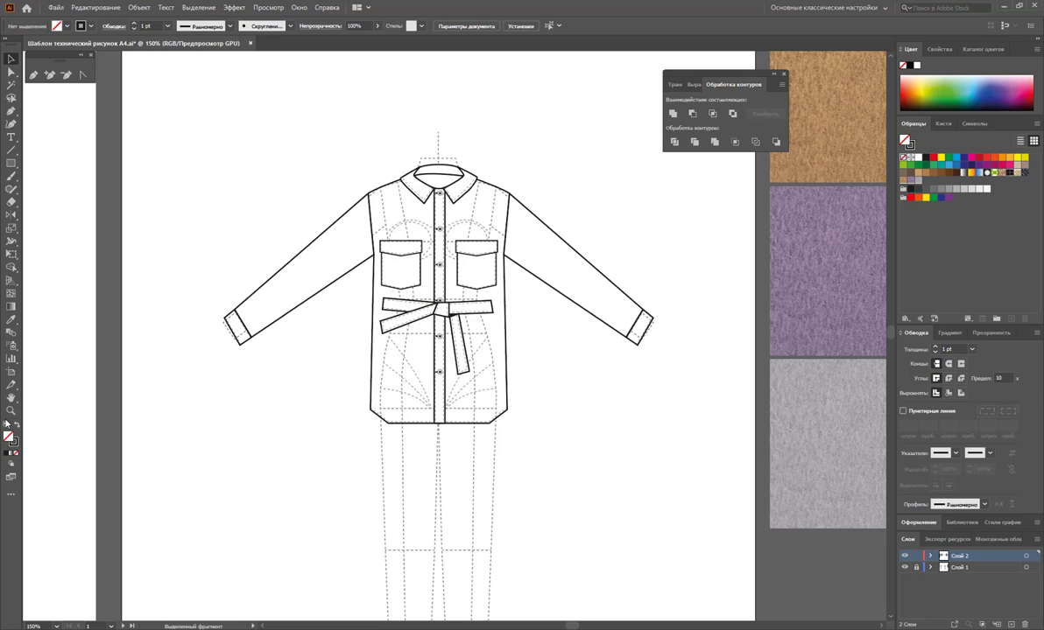
pyautogui.moveTo(442, 310); pyautogui.dragTo(583, 398)
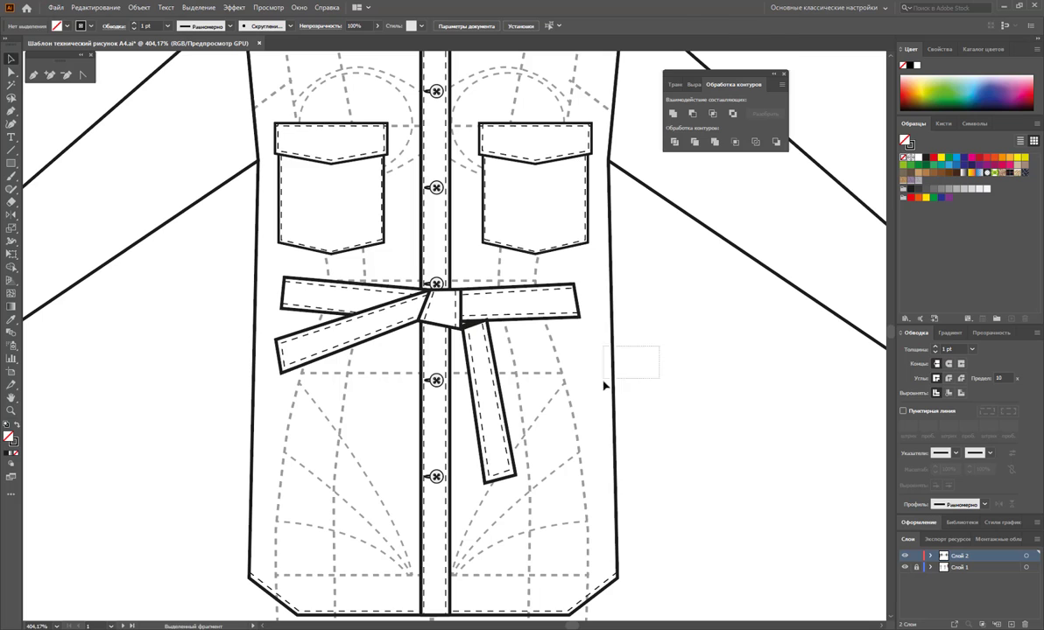
# Add an anchor on the right side seam at belt level and pull it inward.
pyautogui.click(603, 386)
pyautogui.click(33, 76)
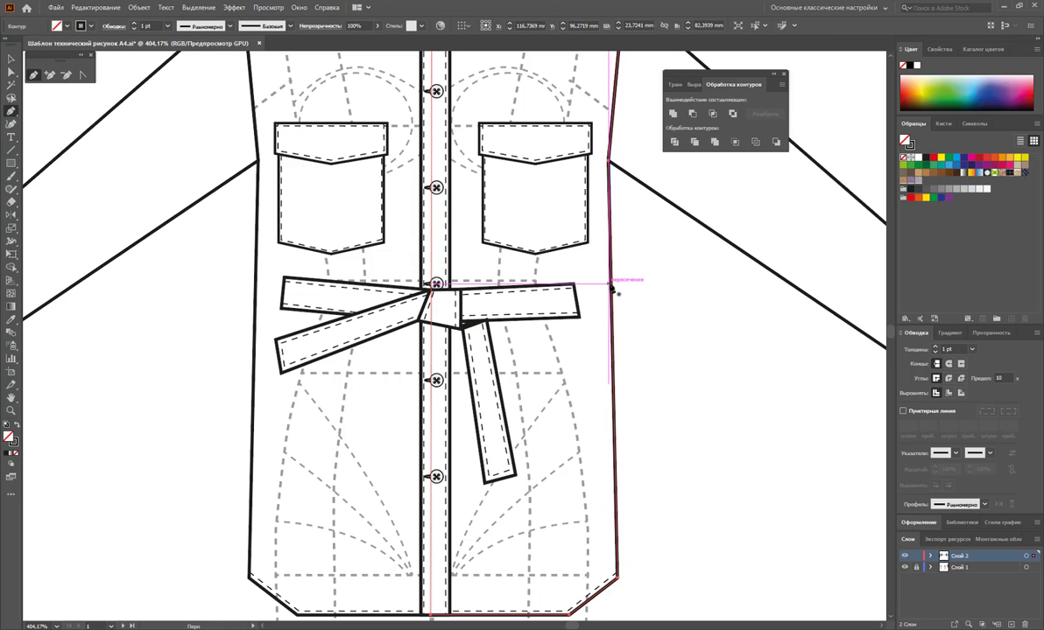
pyautogui.click(613, 287)
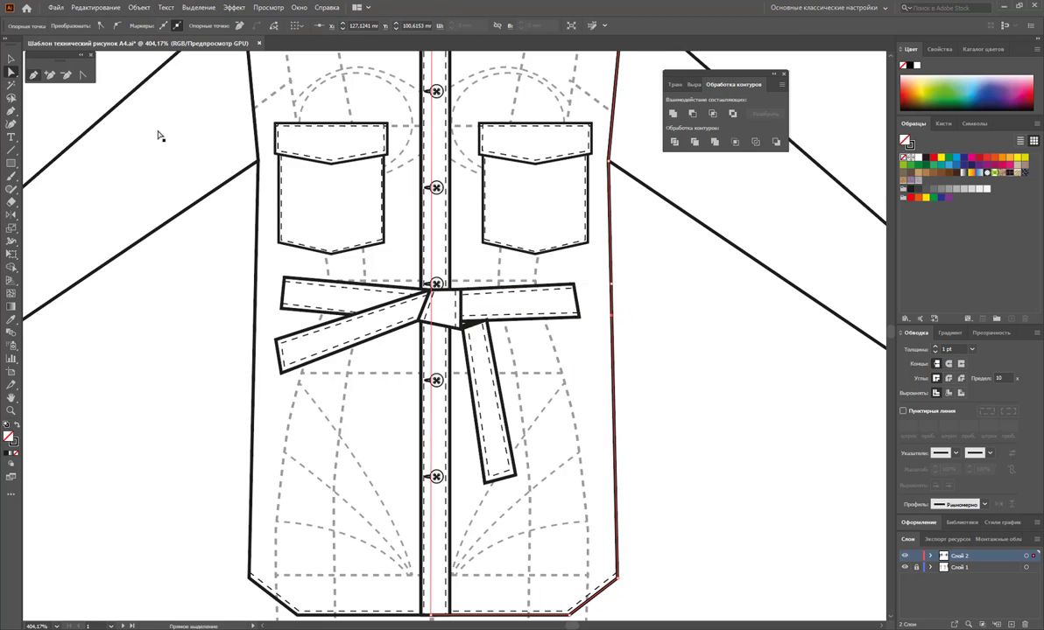
pyautogui.click(613, 288)
pyautogui.moveTo(613, 288); pyautogui.dragTo(575, 286)
pyautogui.moveTo(614, 320); pyautogui.dragTo(576, 317)
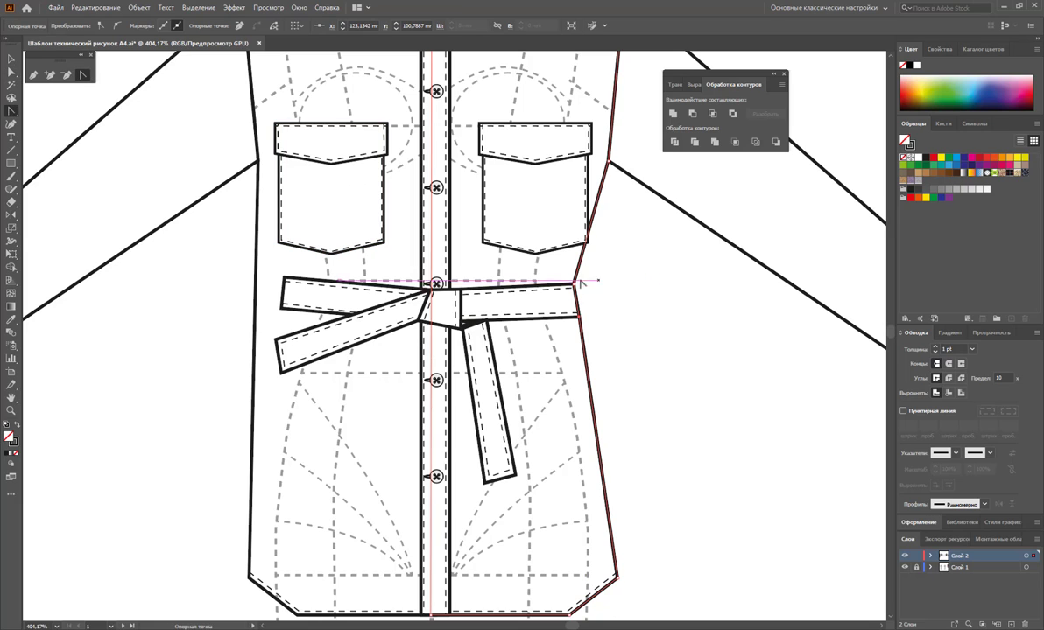
# Adjust the waist points so the right seam curves smoothly into the belt.
pyautogui.click(578, 290)
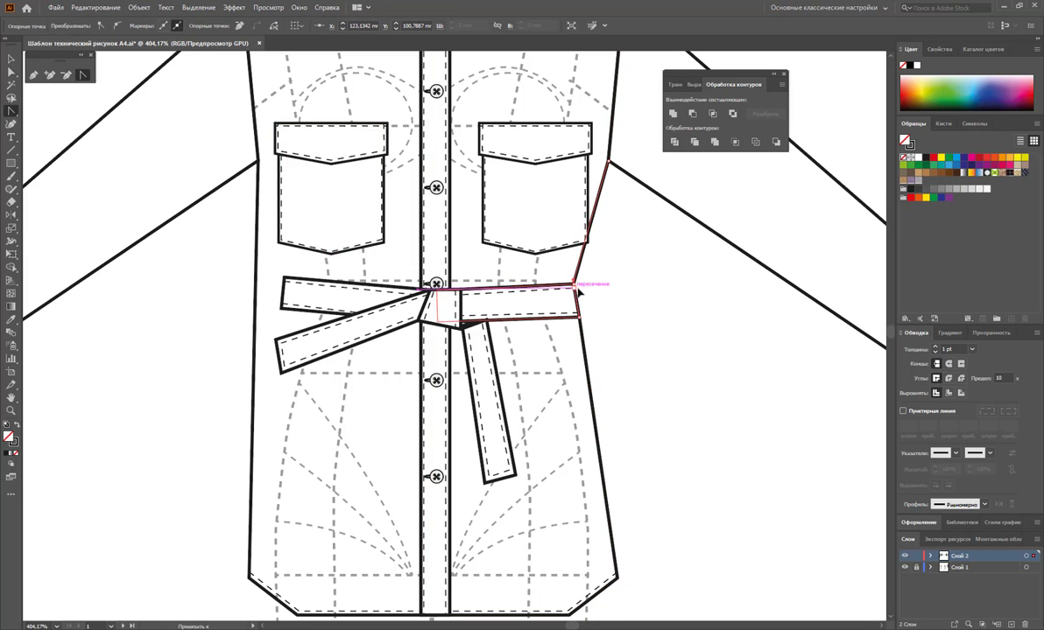
pyautogui.moveTo(578, 289); pyautogui.dragTo(616, 284)
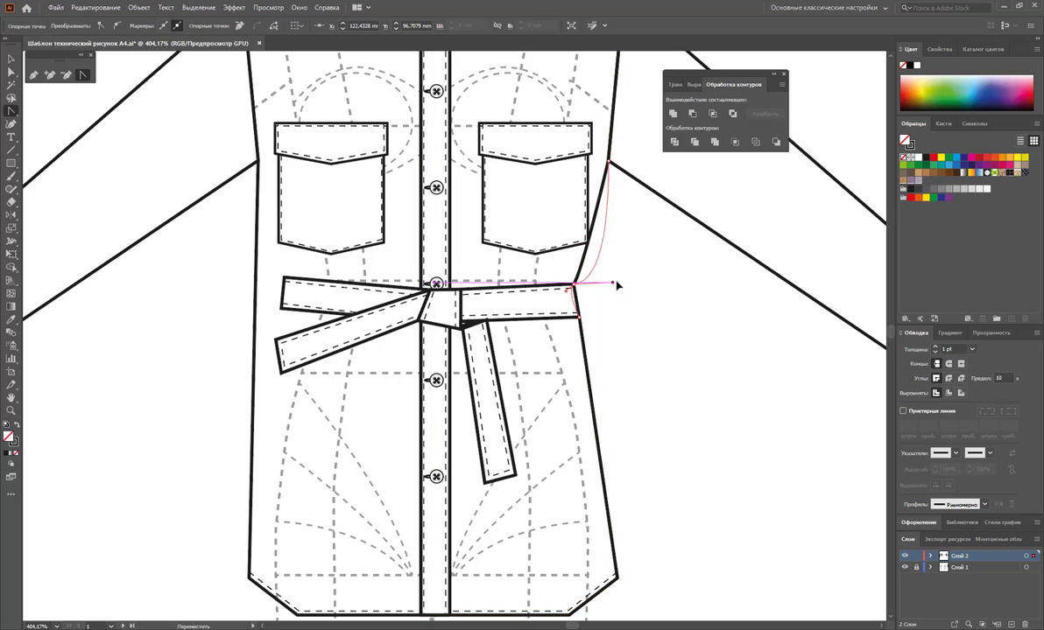
pyautogui.moveTo(616, 285); pyautogui.dragTo(619, 285)
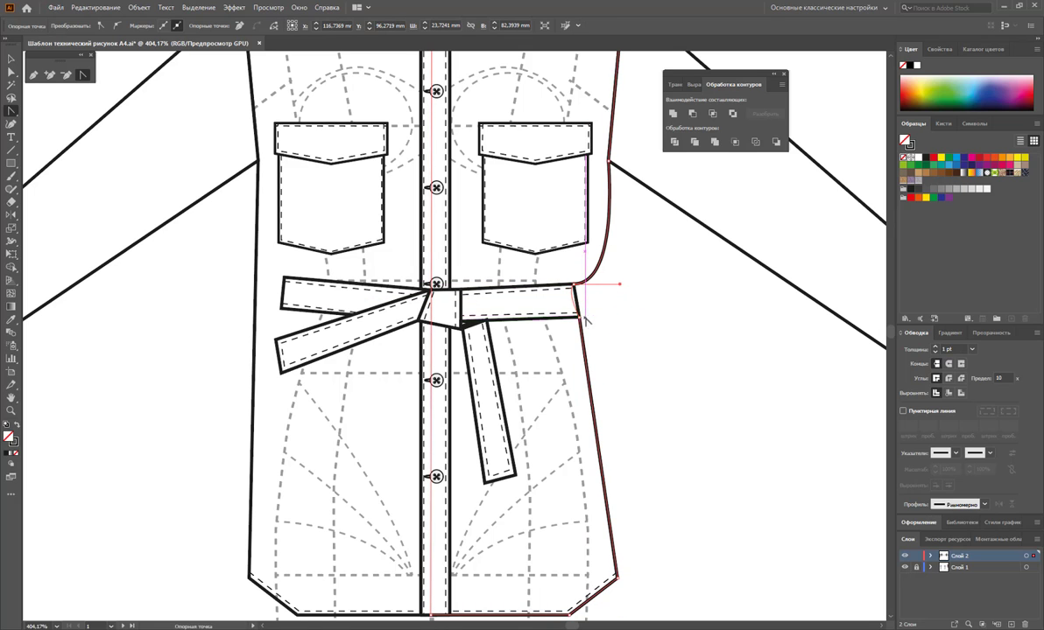
pyautogui.moveTo(579, 315)
pyautogui.mouseDown()
pyautogui.moveTo(602, 323)
pyautogui.moveTo(568, 289)
pyautogui.moveTo(618, 272)
pyautogui.moveTo(616, 263)
pyautogui.moveTo(608, 273)
pyautogui.mouseUp()
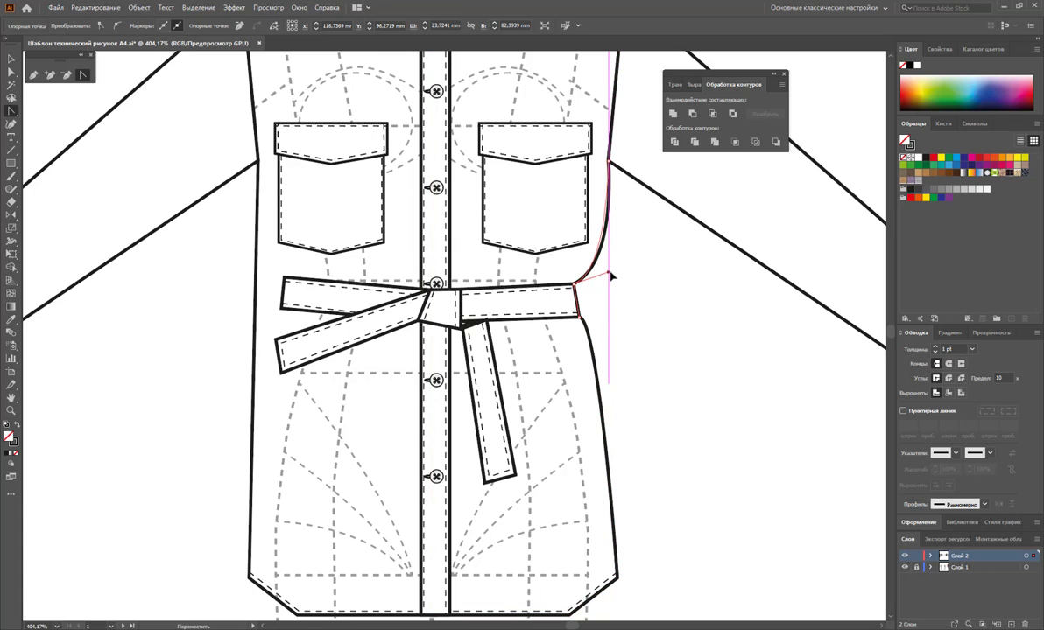
pyautogui.click(11, 58)
pyautogui.click(758, 390)
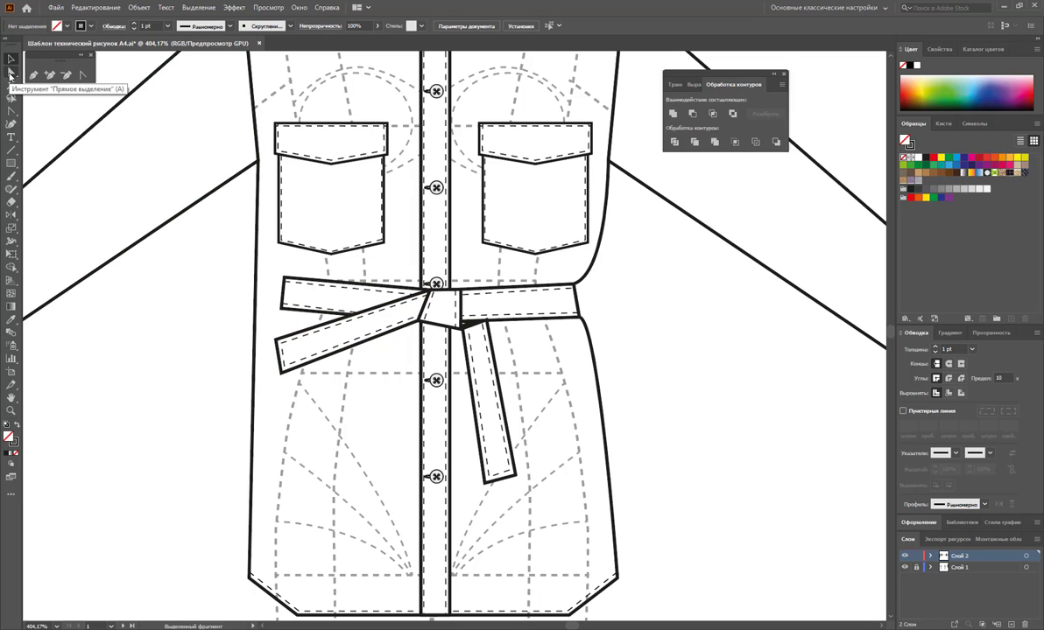
# Draw a short Pencil stroke on the left seam, then deselect the stray stroke.
pyautogui.click(34, 75)
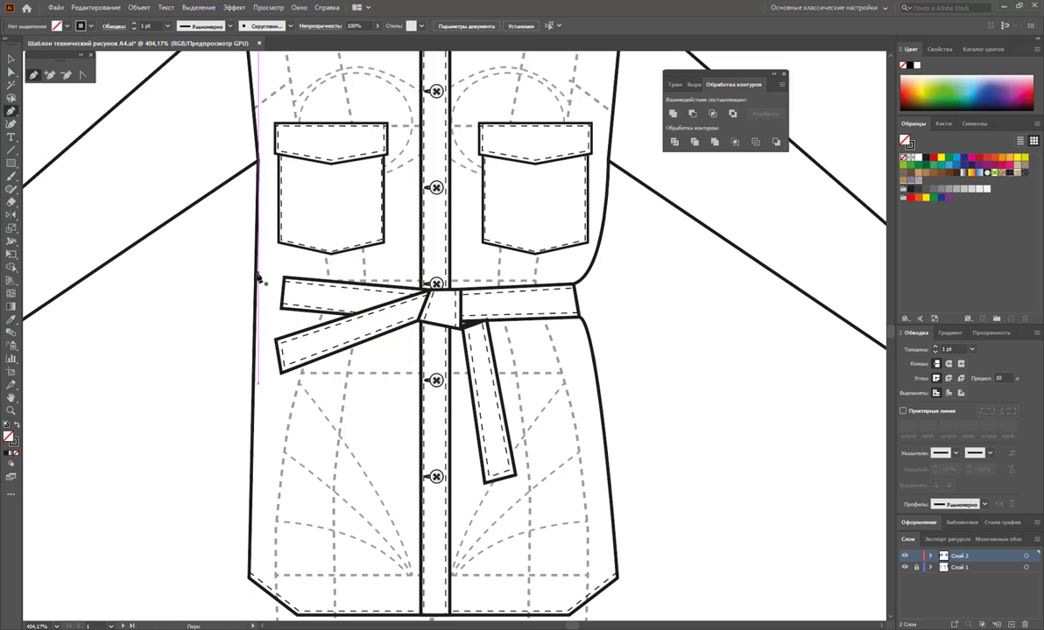
pyautogui.moveTo(258, 278); pyautogui.dragTo(254, 305)
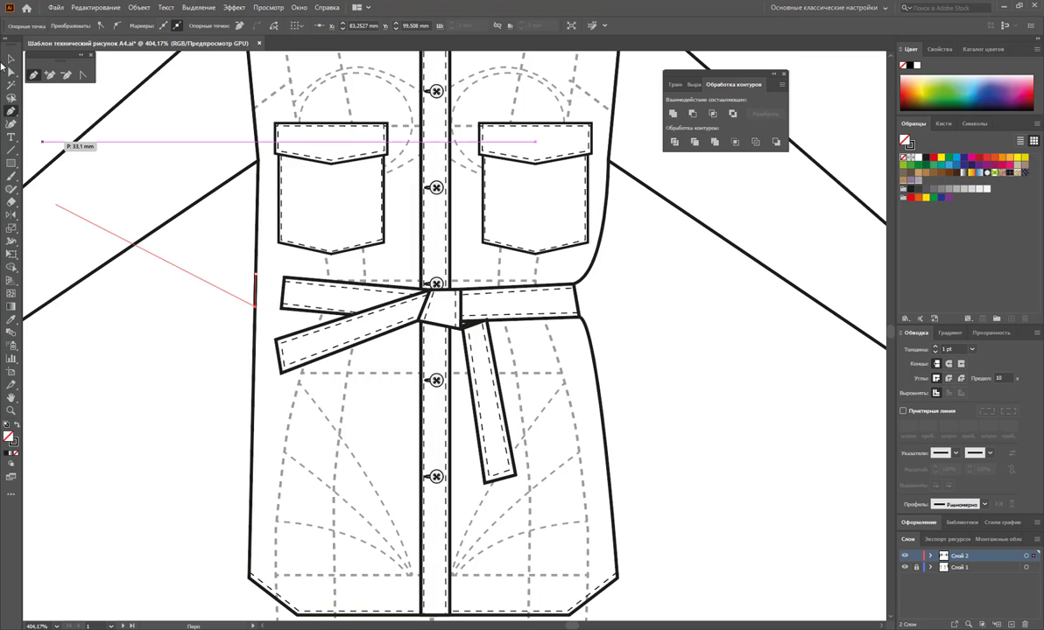
pyautogui.click(12, 72)
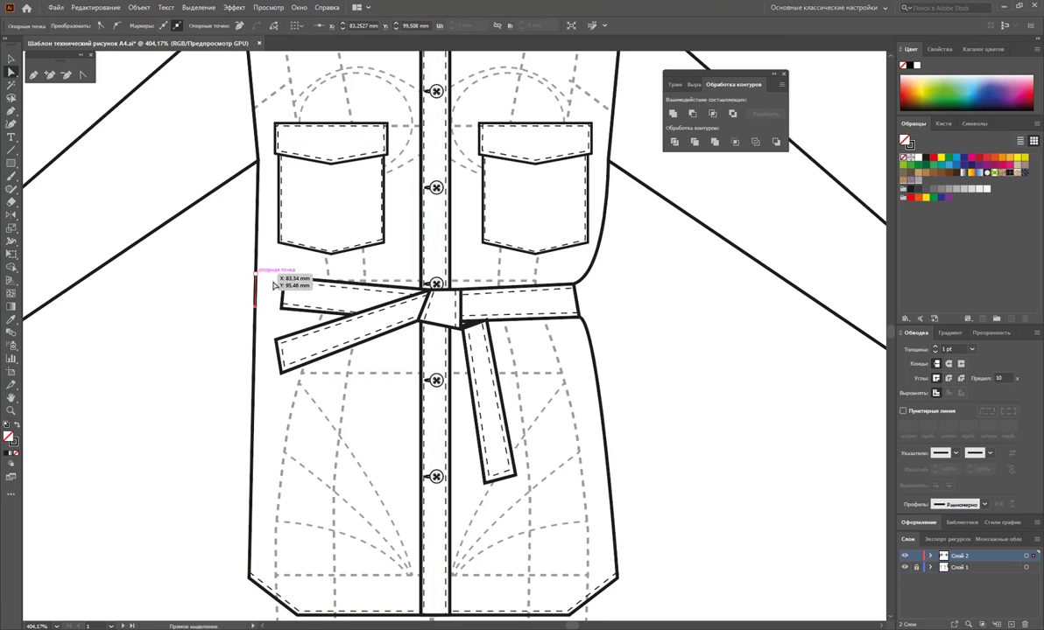
pyautogui.click(147, 204)
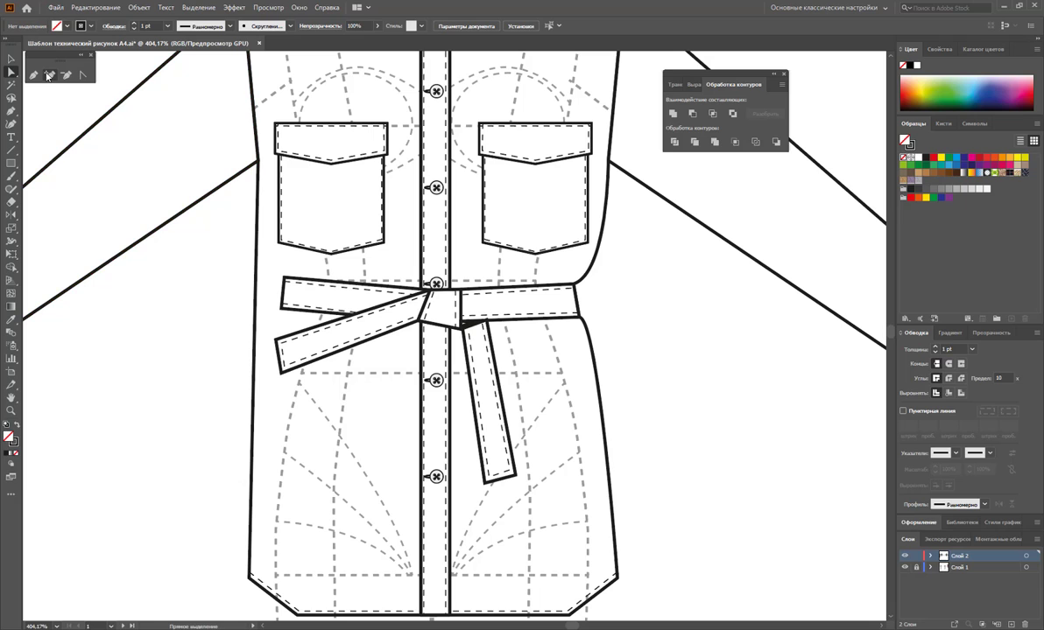
# Add a left-seam anchor at belt level, move it to the belt corner and curve it inward.
pyautogui.click(48, 76)
pyautogui.click(256, 321)
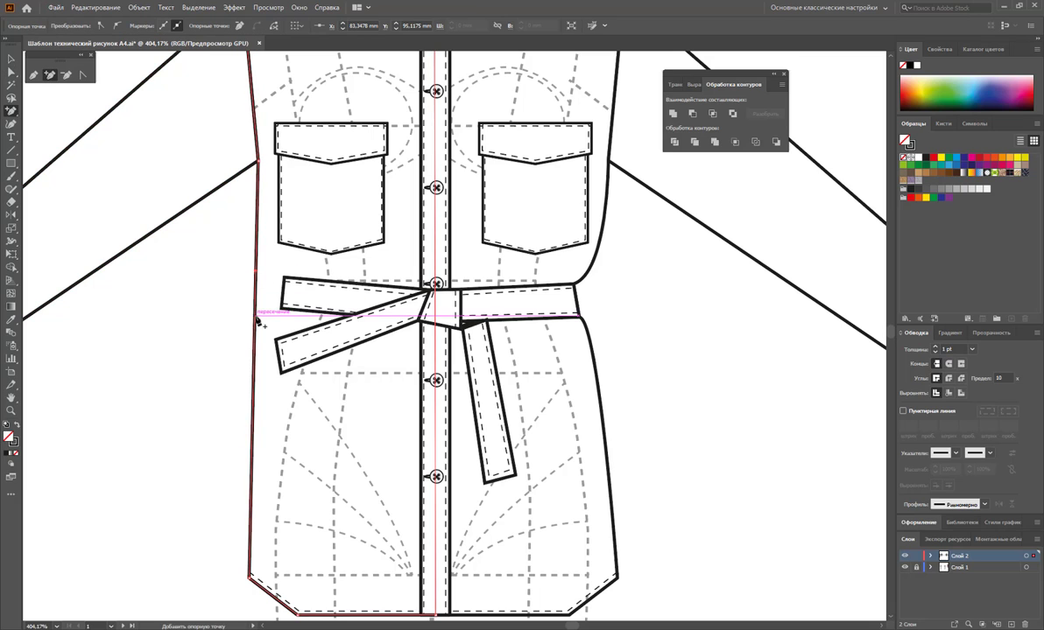
pyautogui.click(255, 301)
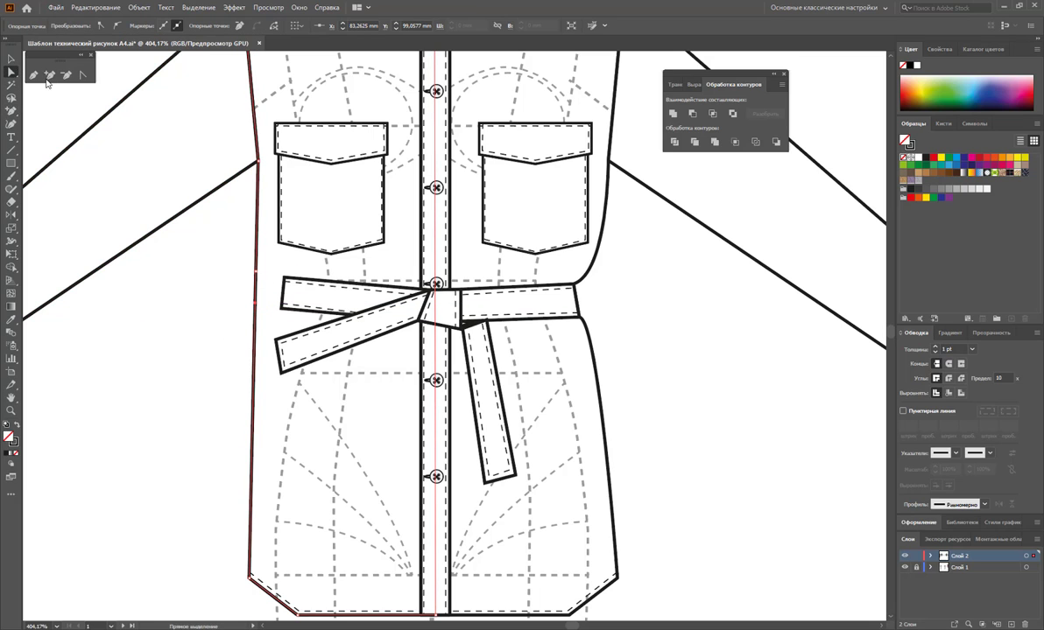
pyautogui.moveTo(258, 272)
pyautogui.mouseDown()
pyautogui.moveTo(282, 277)
pyautogui.moveTo(281, 308)
pyautogui.mouseUp()
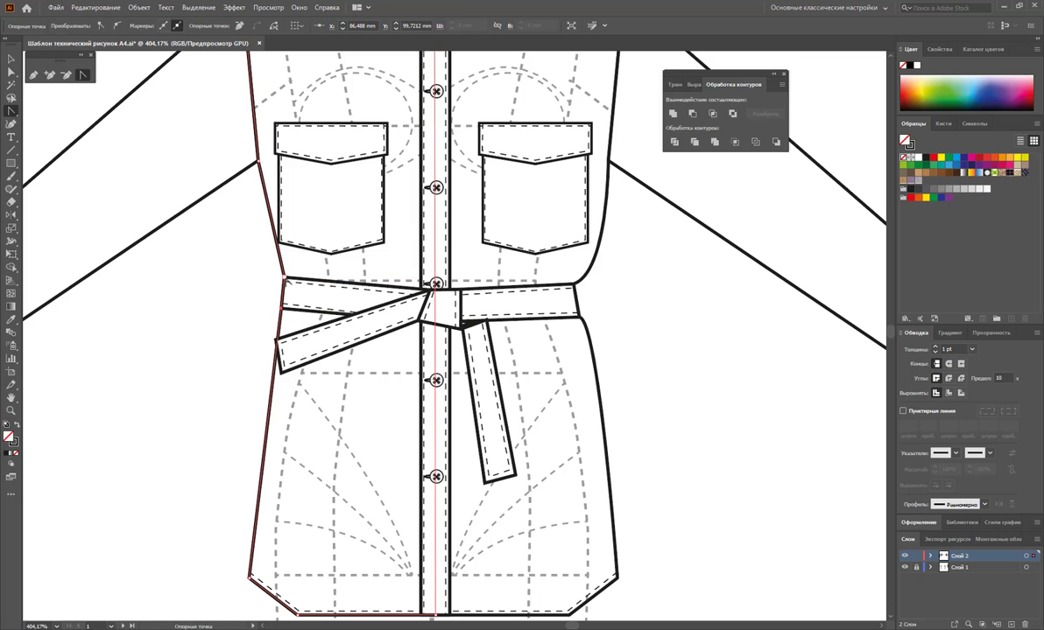
pyautogui.moveTo(282, 277)
pyautogui.mouseDown()
pyautogui.moveTo(306, 277)
pyautogui.moveTo(270, 317)
pyautogui.mouseUp()
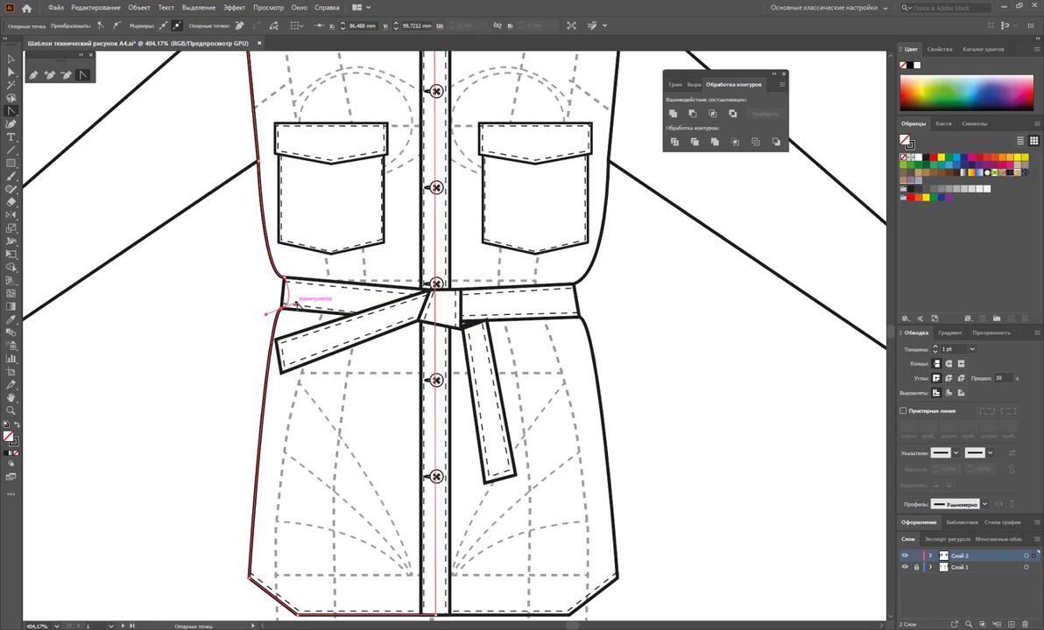
pyautogui.click(13, 61)
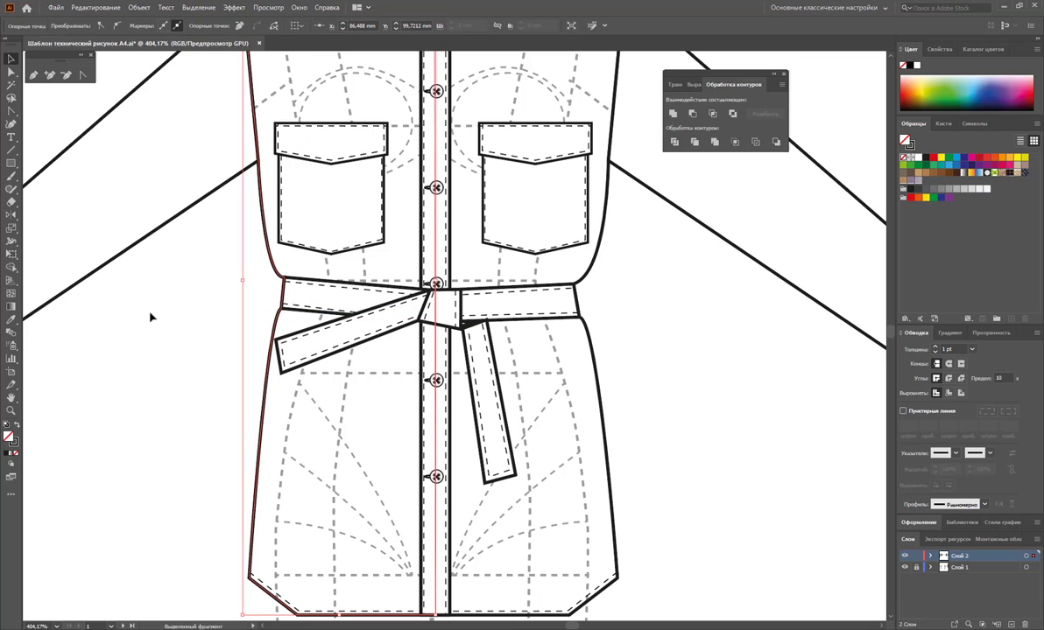
pyautogui.click(312, 352)
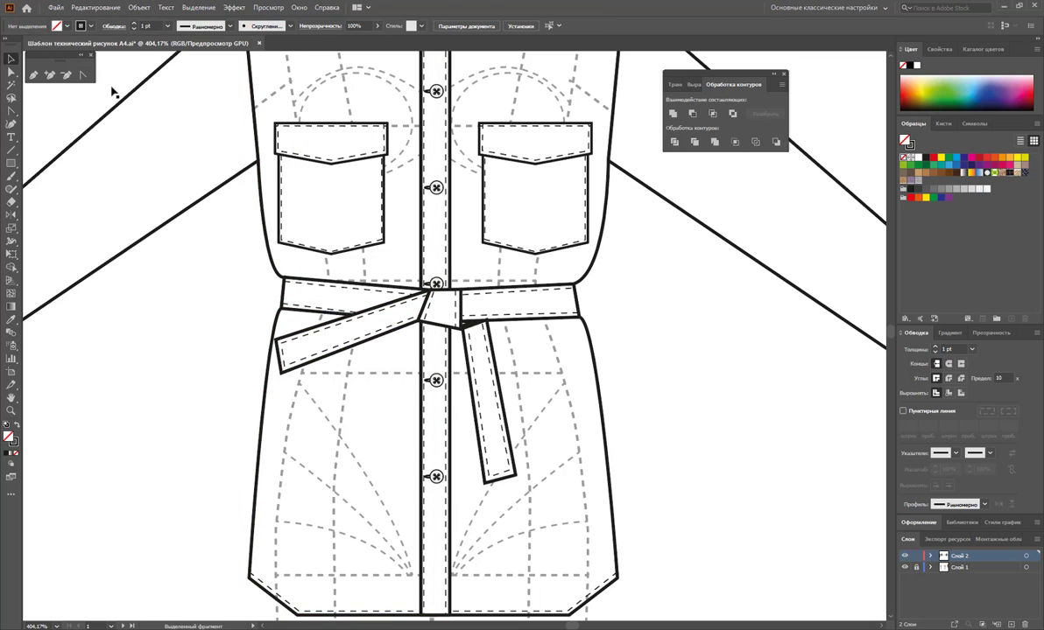
pyautogui.click(33, 75)
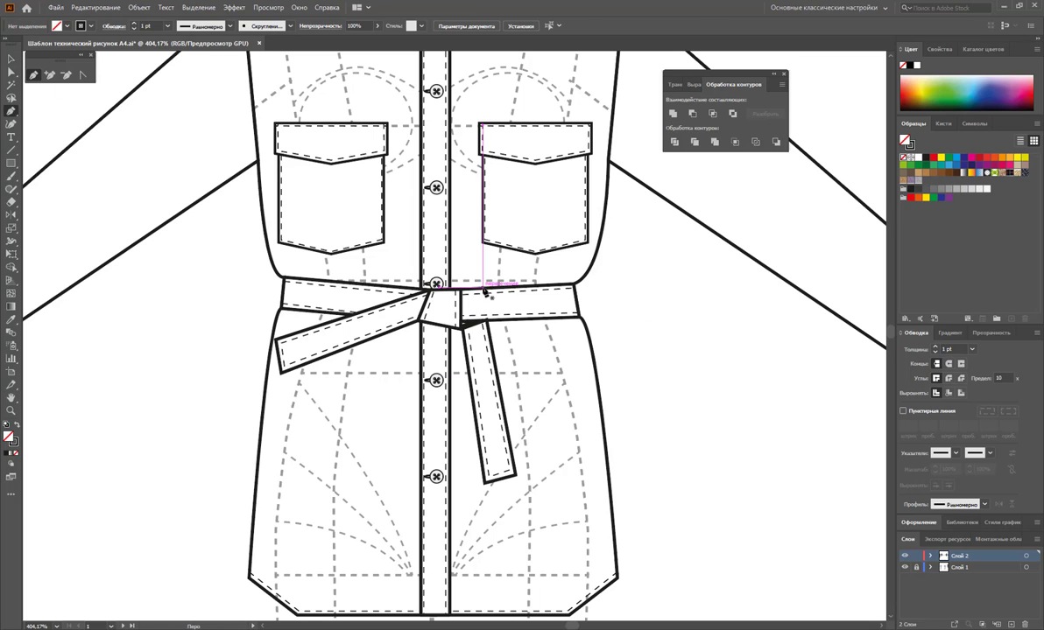
# Draw zigzag gather lines above the belt on the right and left sides.
pyautogui.moveTo(482, 286)
pyautogui.mouseDown()
pyautogui.moveTo(548, 272)
pyautogui.moveTo(574, 285)
pyautogui.mouseUp()
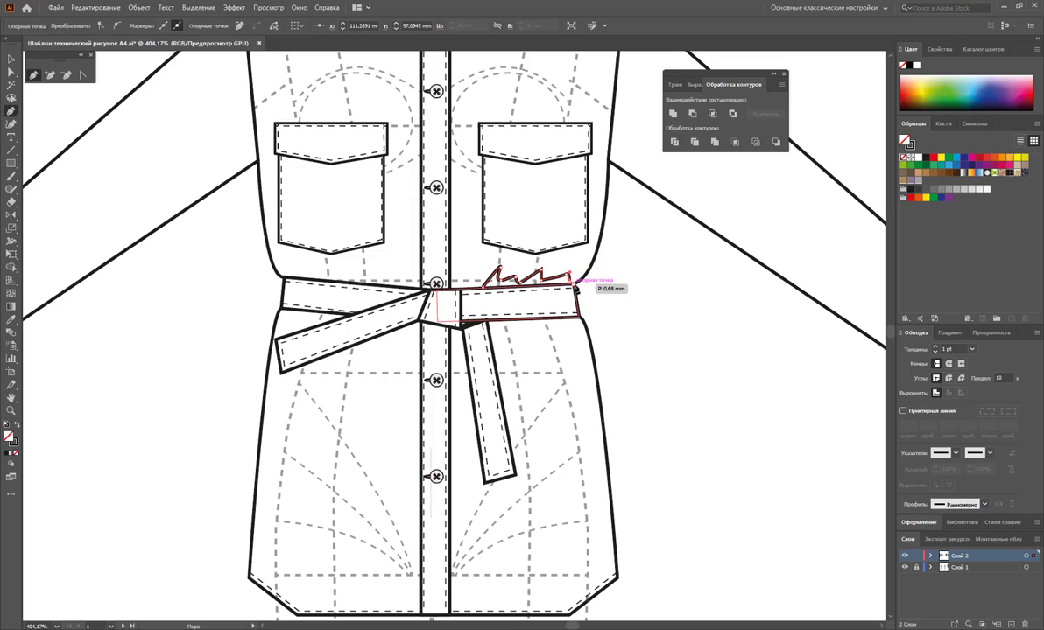
pyautogui.moveTo(484, 282); pyautogui.dragTo(291, 282)
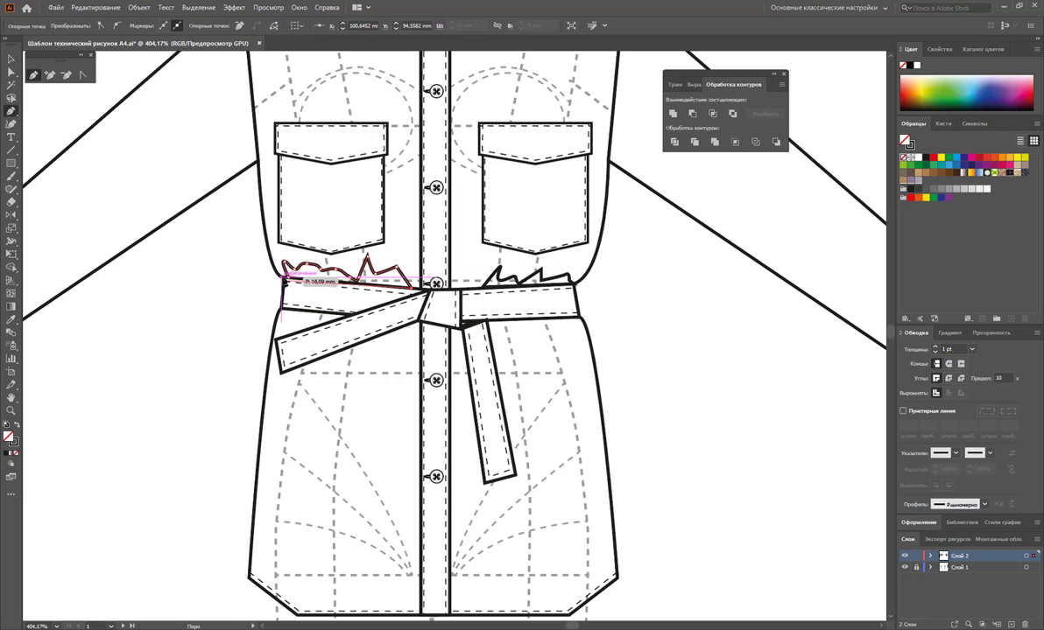
pyautogui.moveTo(291, 282); pyautogui.dragTo(283, 279)
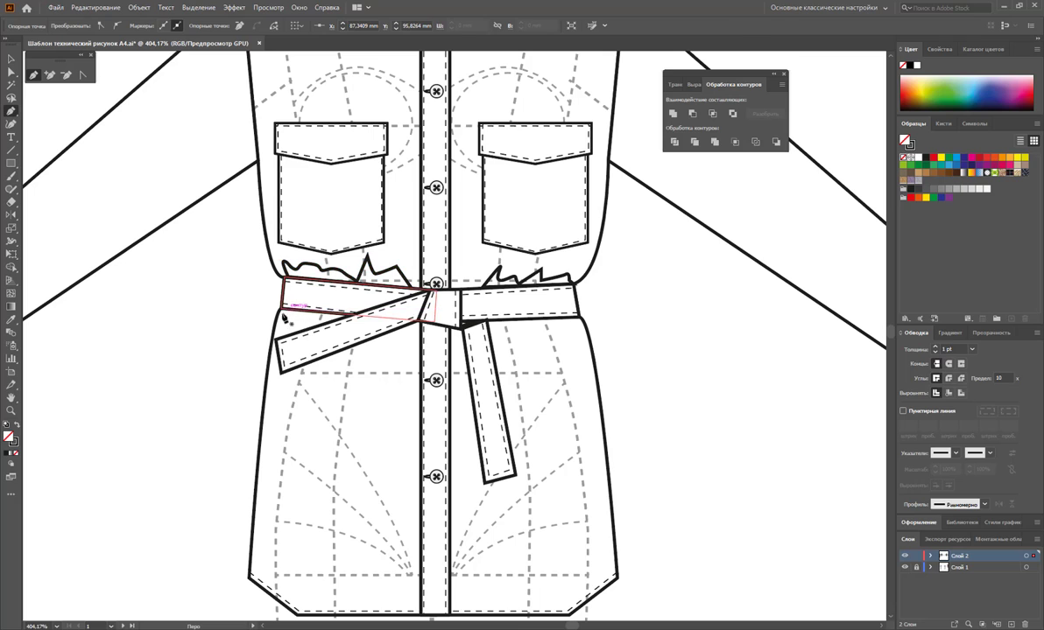
# Draw wavy gather lines beneath the belt on the left and right sides.
pyautogui.moveTo(285, 325); pyautogui.dragTo(350, 319)
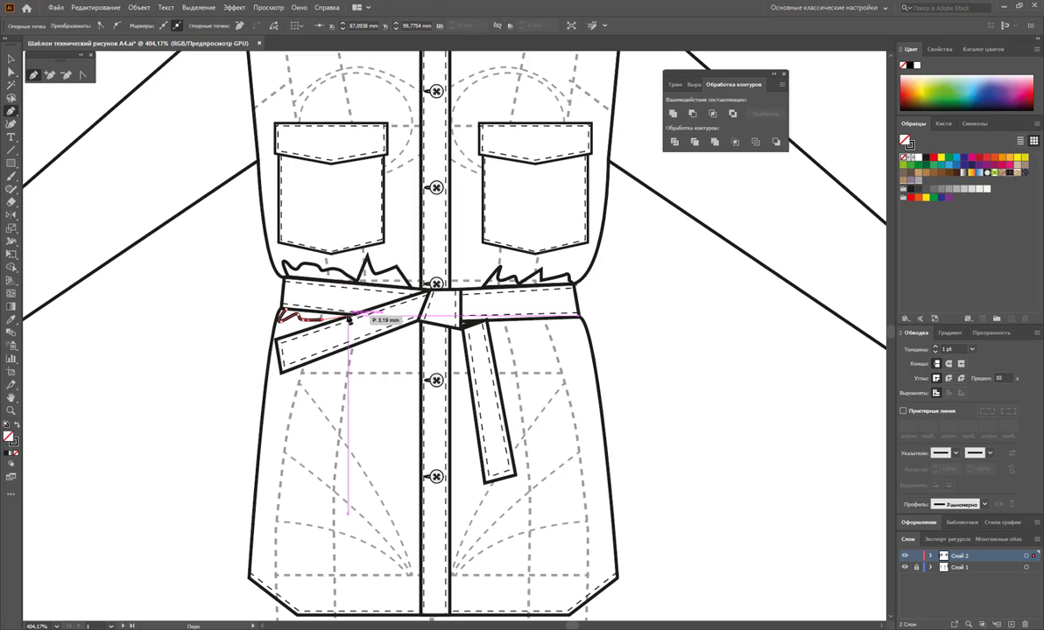
pyautogui.moveTo(350, 319); pyautogui.dragTo(285, 317)
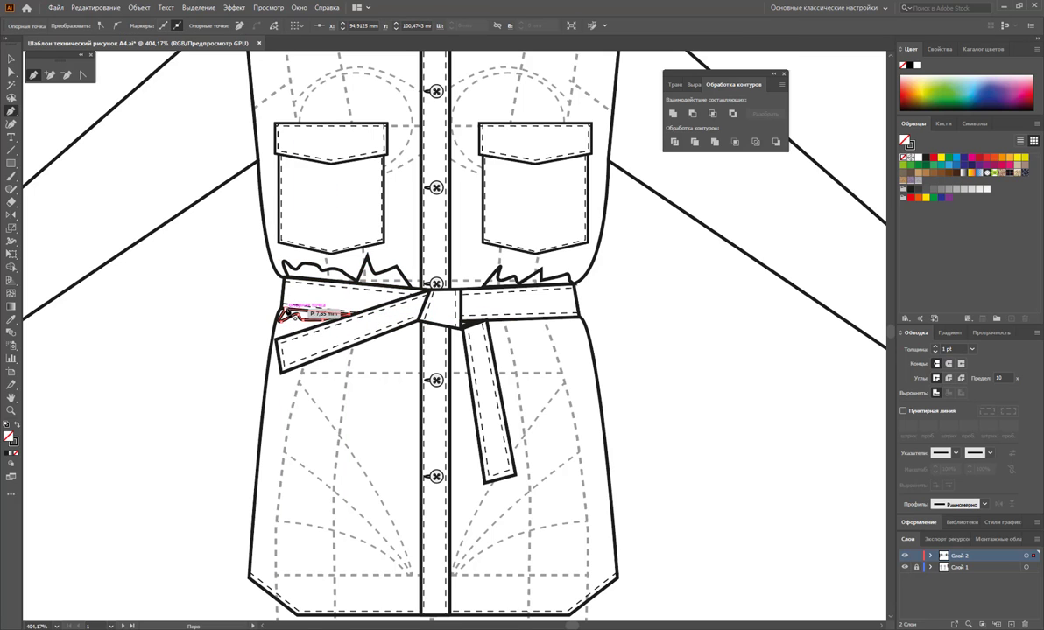
pyautogui.click(486, 323)
pyautogui.click(575, 318)
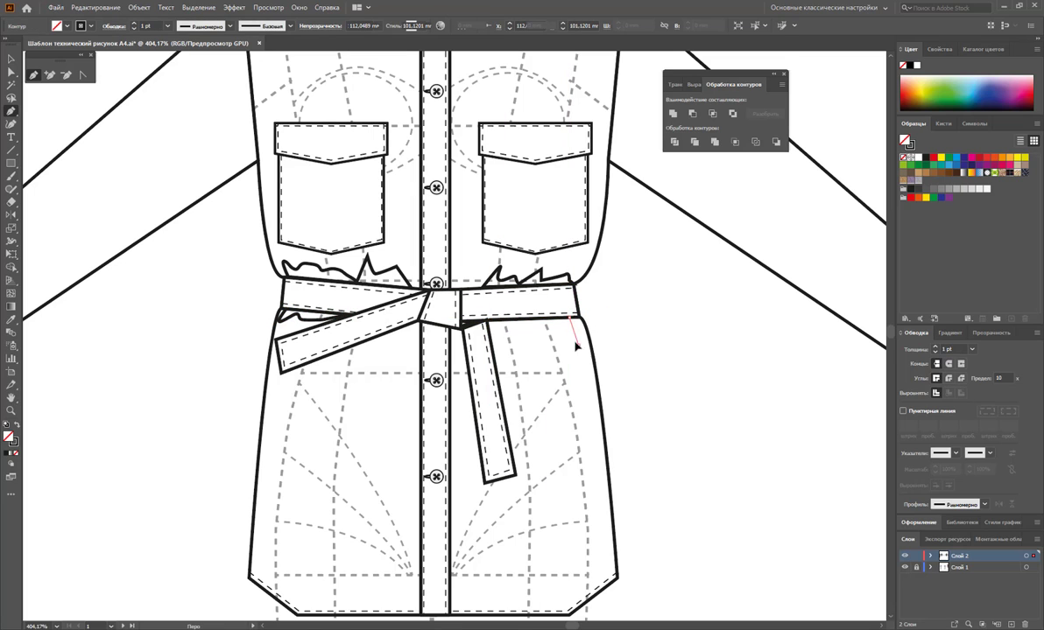
pyautogui.click(578, 342)
pyautogui.moveTo(555, 329); pyautogui.dragTo(493, 326)
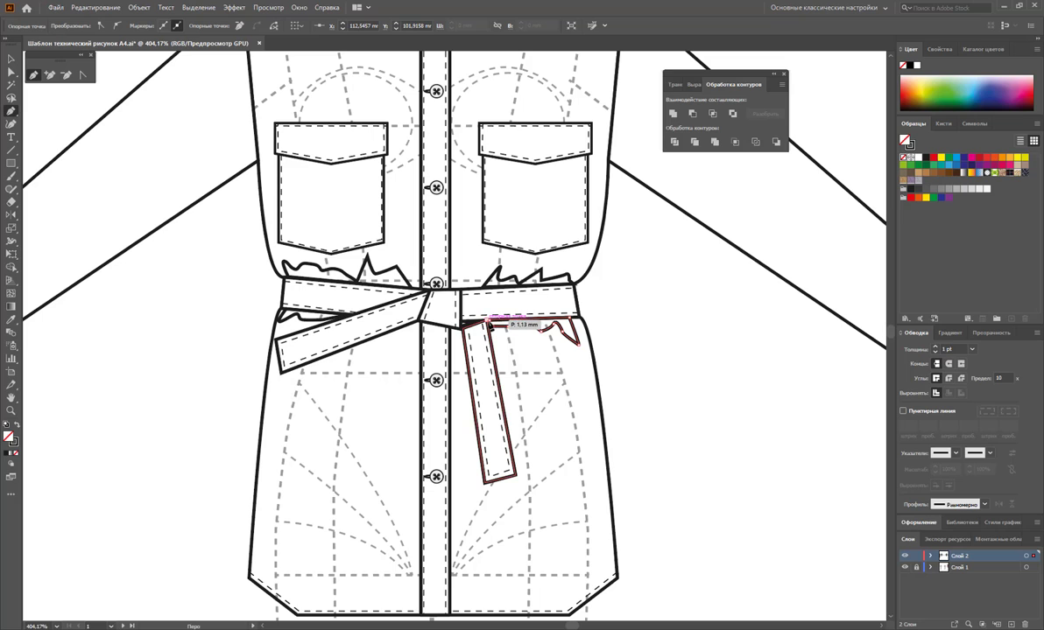
pyautogui.press('v')
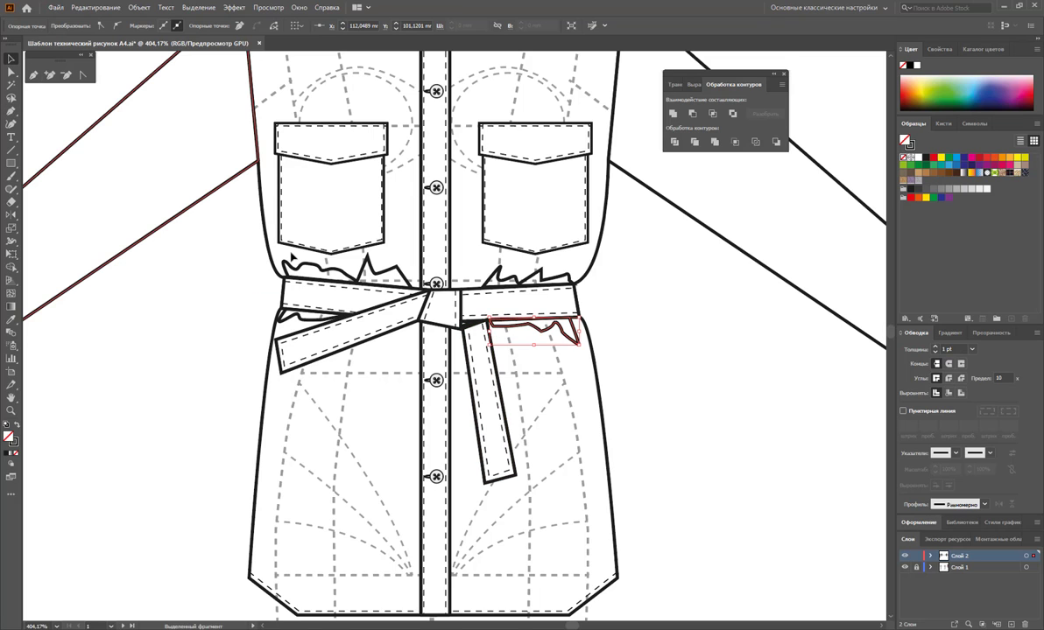
pyautogui.keyDown('shift'); pyautogui.click(294, 313); pyautogui.keyUp('shift')
# Make the four belt ruffles solid black with no stroke at about 10% opacity.
pyautogui.keyDown('shift'); pyautogui.click(368, 263); pyautogui.keyUp('shift')
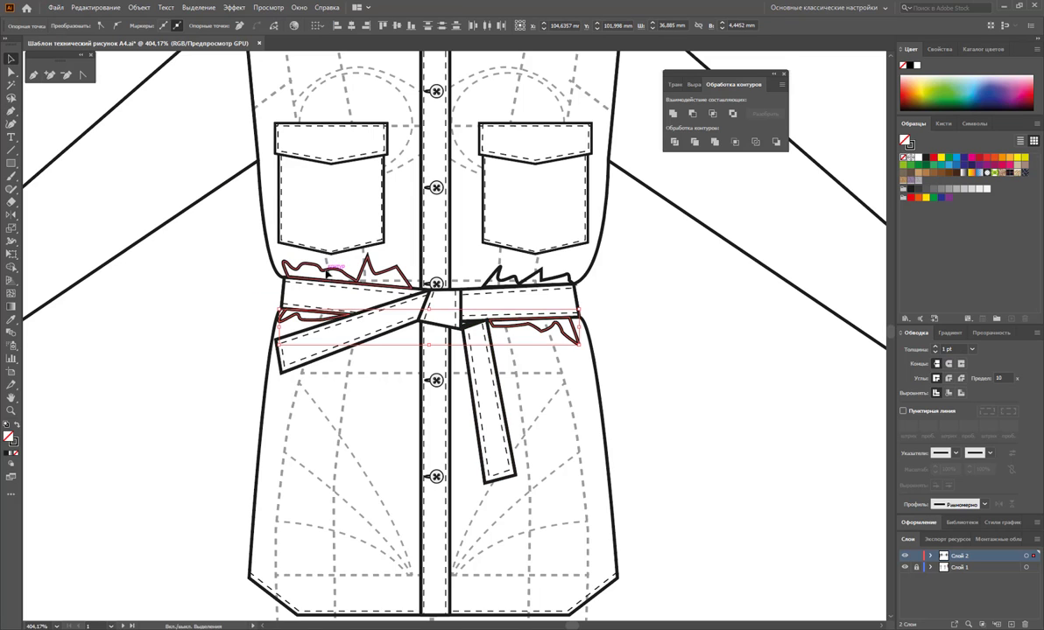
pyautogui.keyDown('shift'); pyautogui.click(522, 282); pyautogui.keyUp('shift')
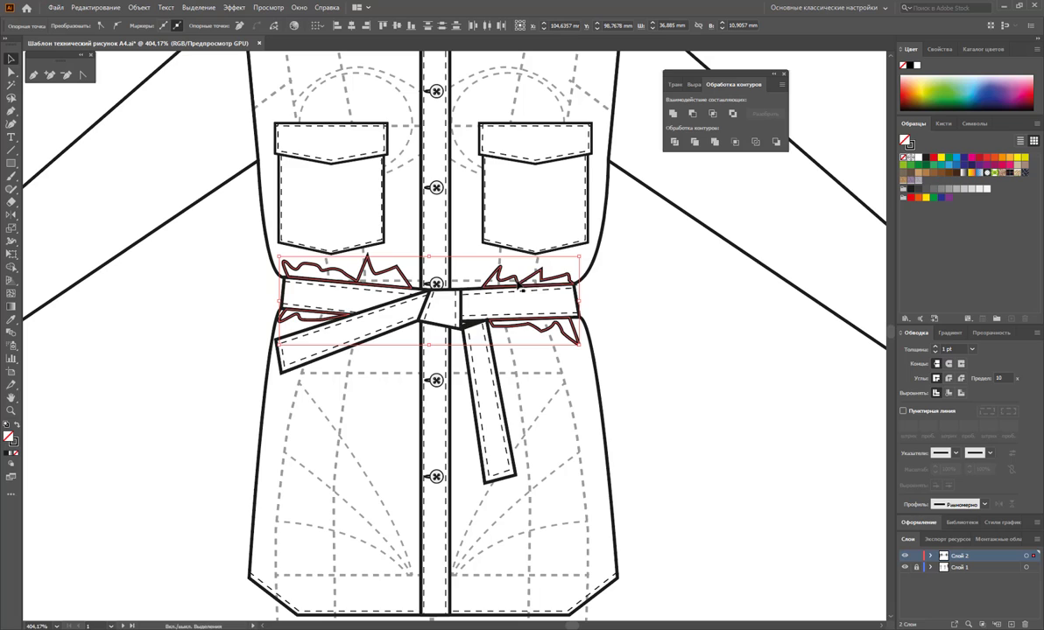
pyautogui.click(18, 426)
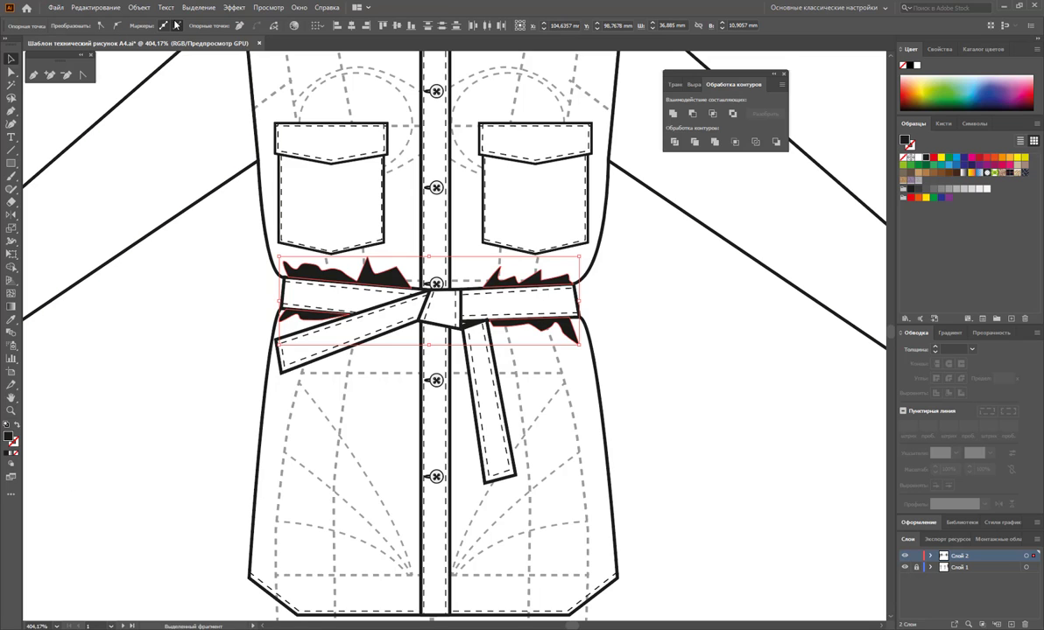
pyautogui.click(142, 348)
pyautogui.click(361, 266)
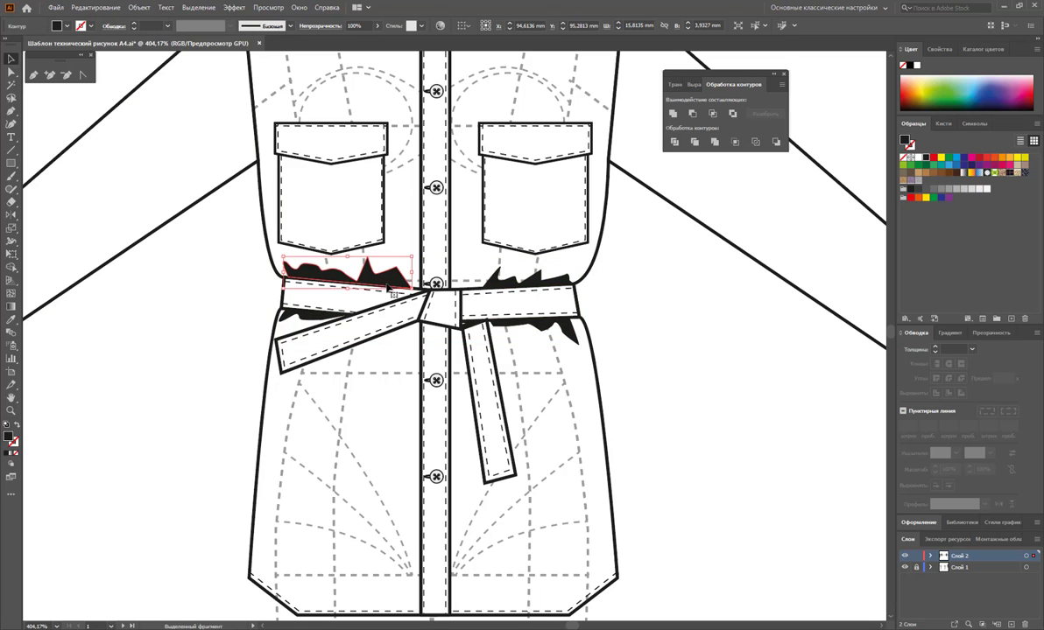
pyautogui.keyDown('shift'); pyautogui.click(311, 321); pyautogui.keyUp('shift')
pyautogui.keyDown('shift'); pyautogui.click(496, 283); pyautogui.keyUp('shift')
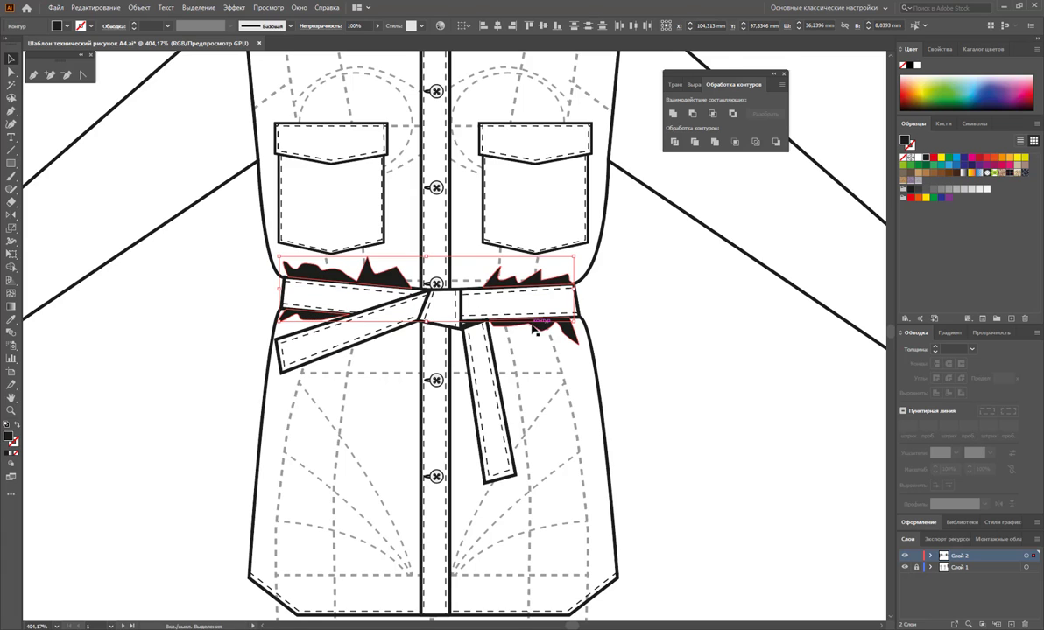
pyautogui.keyDown('shift'); pyautogui.click(545, 327); pyautogui.keyUp('shift')
pyautogui.click(377, 26)
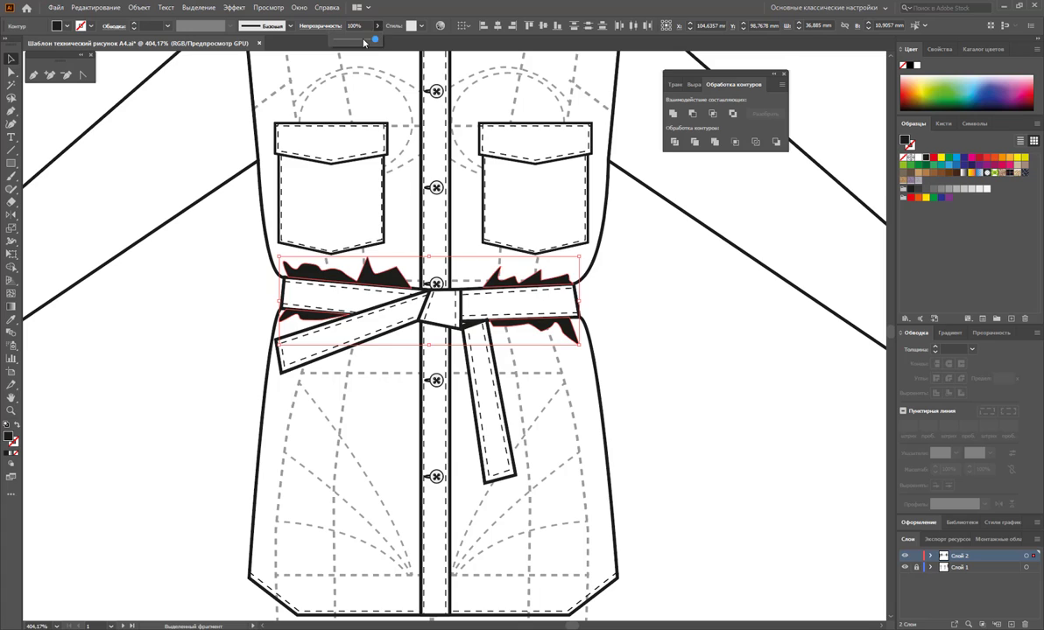
pyautogui.moveTo(359, 41); pyautogui.dragTo(350, 41)
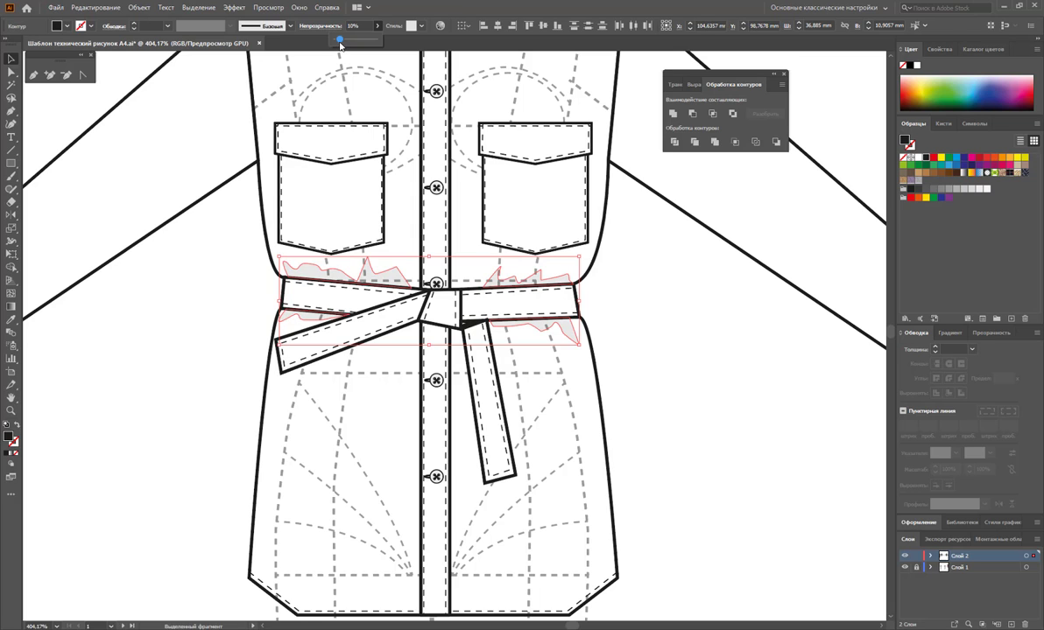
# Give the dress outline a white fill to hide the guide lines, then zoom out.
pyautogui.click(680, 296)
pyautogui.click(546, 239)
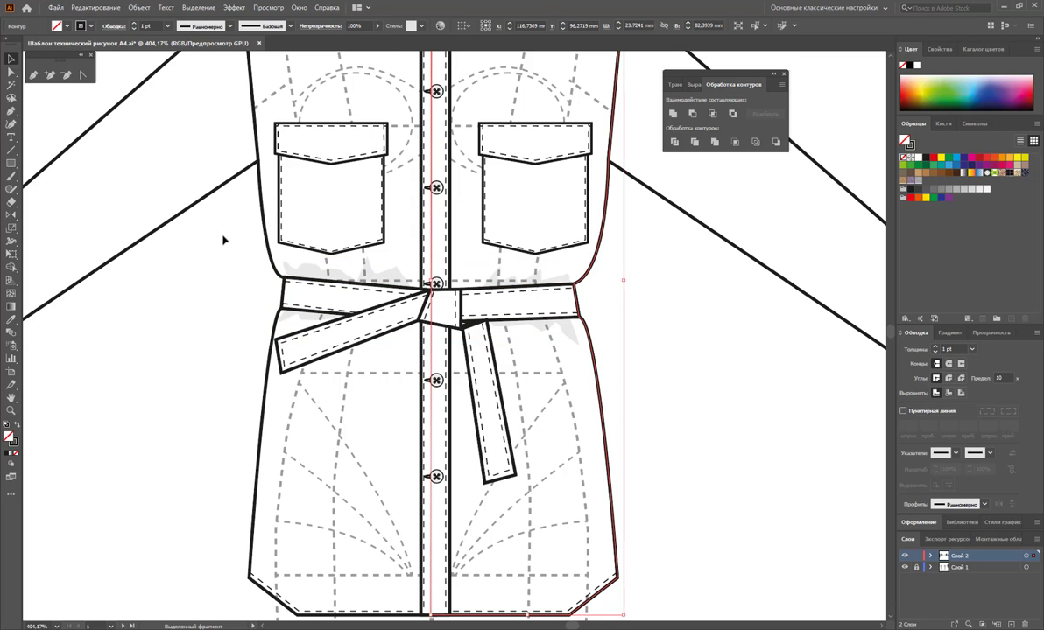
pyautogui.keyDown('shift'); pyautogui.click(261, 241); pyautogui.keyUp('shift')
pyautogui.press('d')
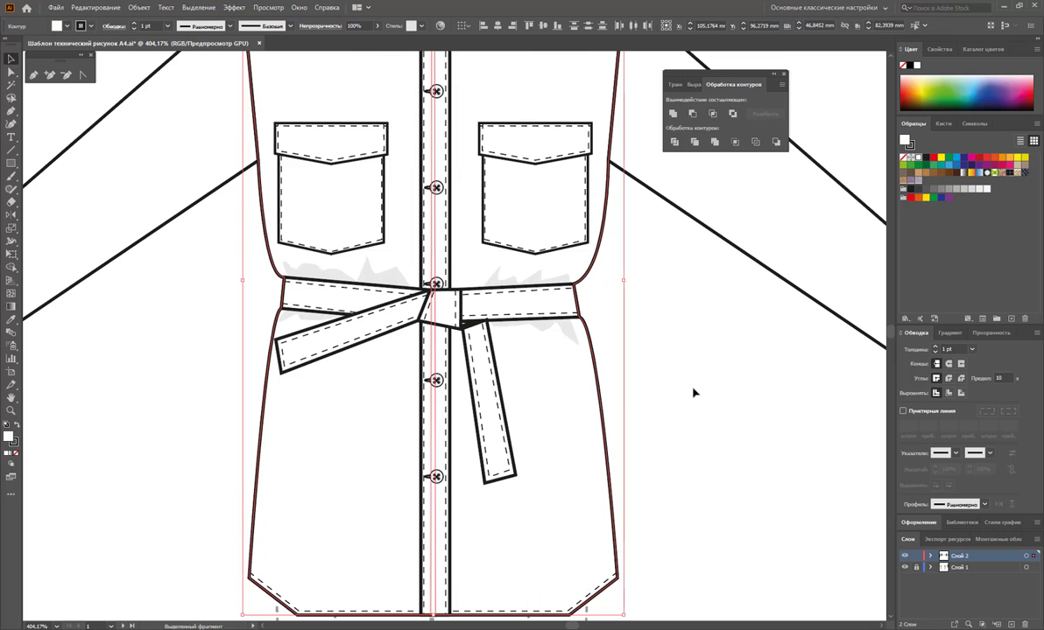
pyautogui.click(692, 393)
pyautogui.press('z')
pyautogui.keyDown('alt'); pyautogui.click(403, 344); pyautogui.keyUp('alt')
# Zoom in on the belt and nudge the lasso-selected left body-edge anchors inward.
pyautogui.keyDown('alt'); pyautogui.click(426, 374); pyautogui.keyUp('alt')
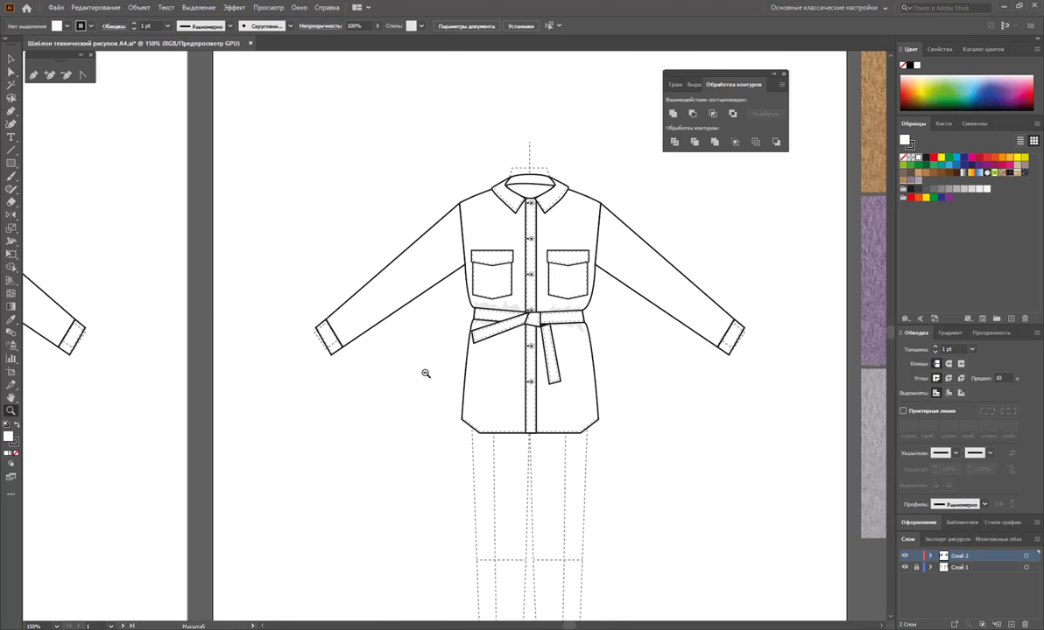
pyautogui.keyDown('alt'); pyautogui.click(417, 366); pyautogui.keyUp('alt')
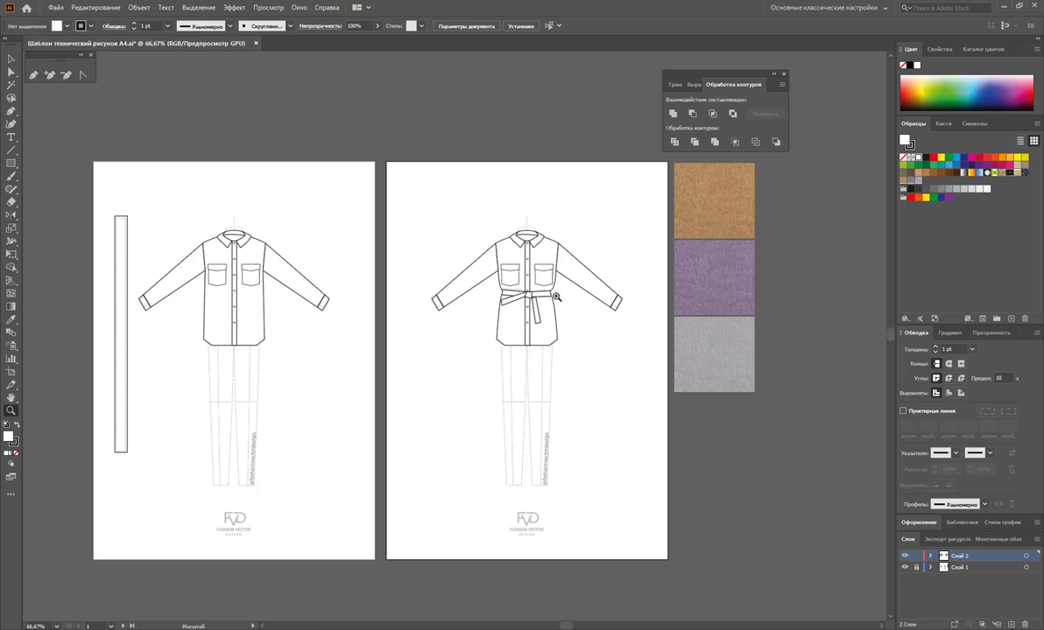
pyautogui.moveTo(556, 298); pyautogui.dragTo(575, 421)
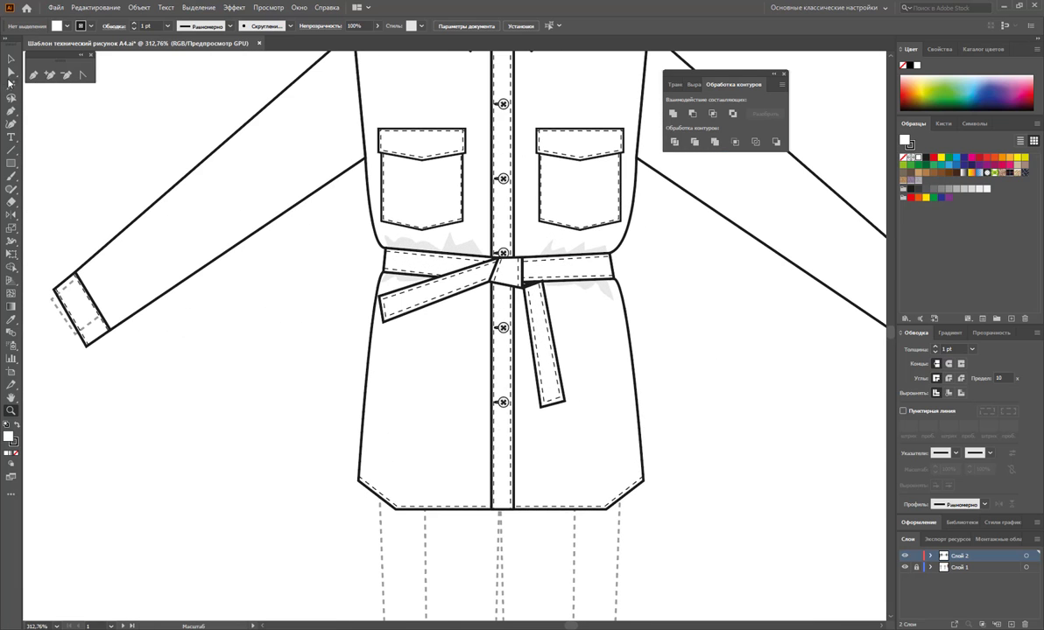
pyautogui.click(13, 100)
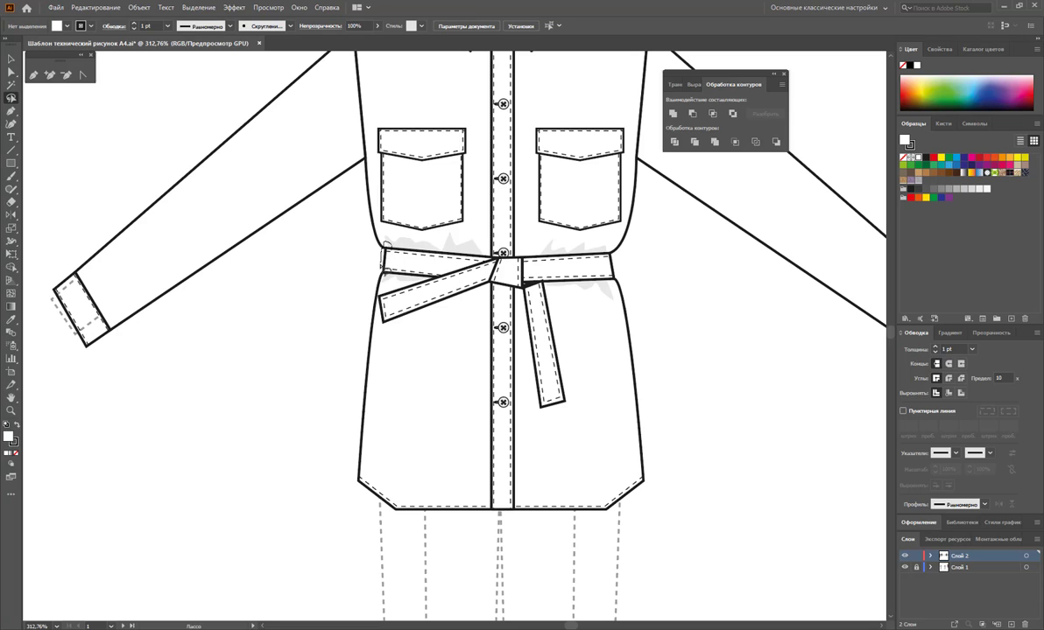
pyautogui.moveTo(393, 253); pyautogui.dragTo(488, 272)
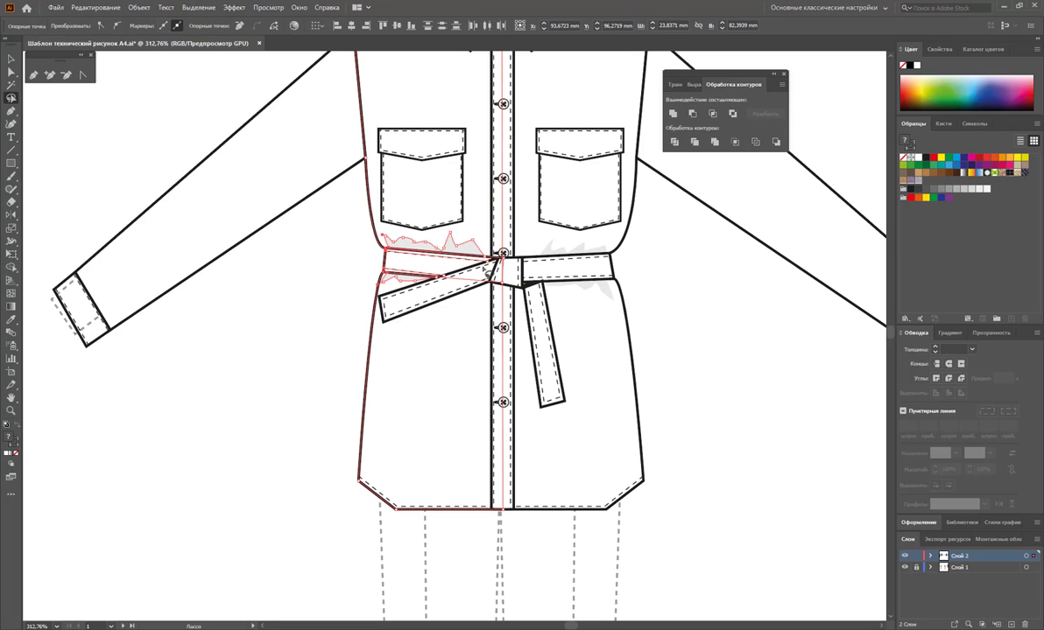
pyautogui.press('Right')
pyautogui.press('Right')
pyautogui.press('Right')
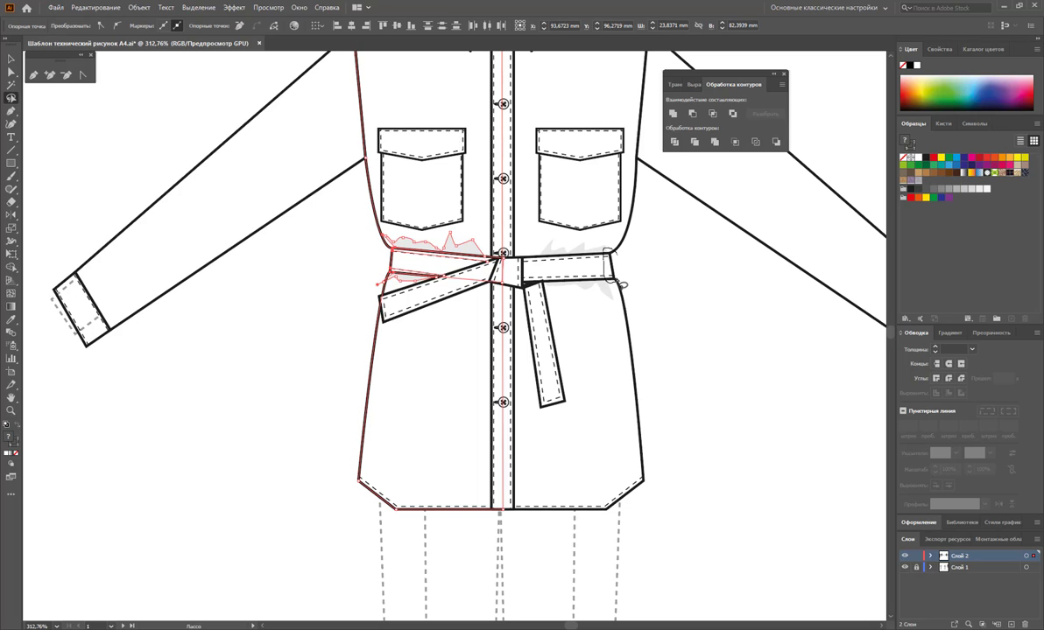
# Pull the right and left outline anchors near the belt inward with Direct Selection.
pyautogui.moveTo(622, 262); pyautogui.dragTo(618, 261)
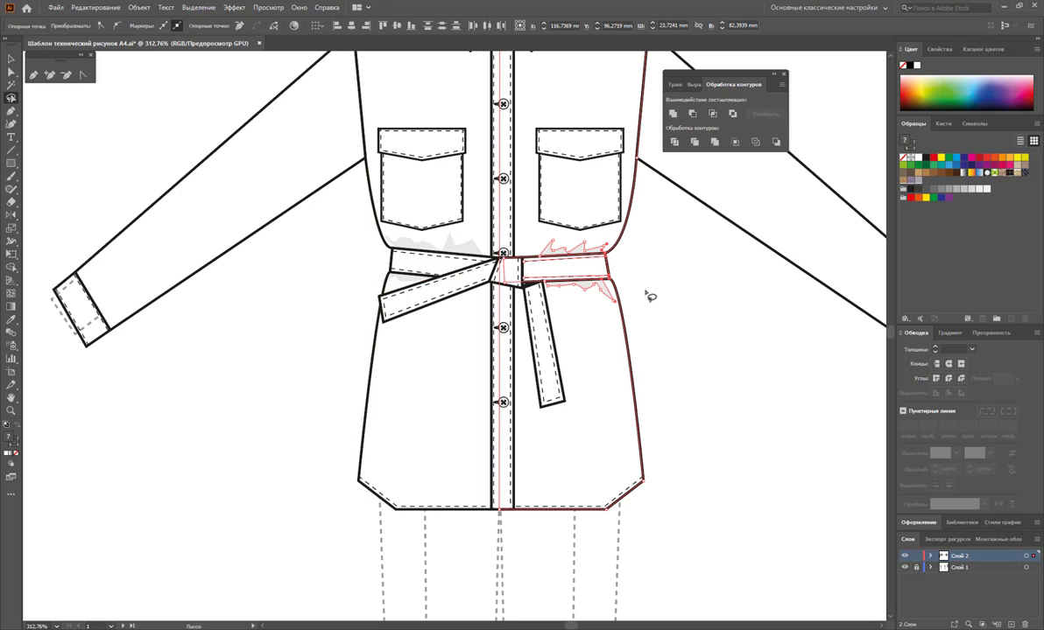
pyautogui.press('a')
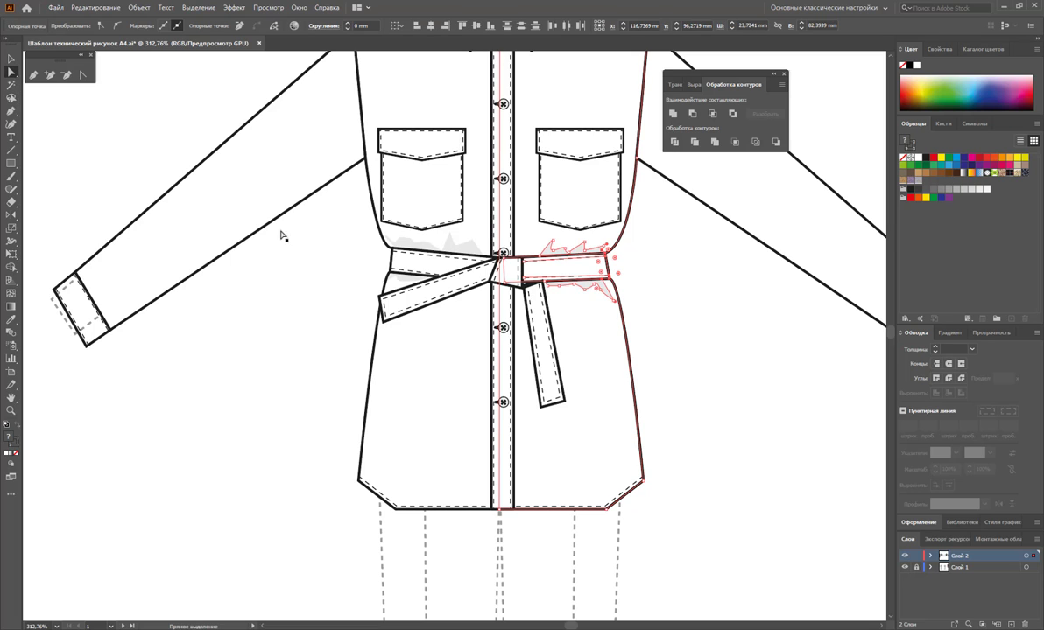
pyautogui.click(623, 345)
pyautogui.moveTo(611, 282)
pyautogui.mouseDown()
pyautogui.moveTo(640, 289)
pyautogui.moveTo(633, 275)
pyautogui.mouseUp()
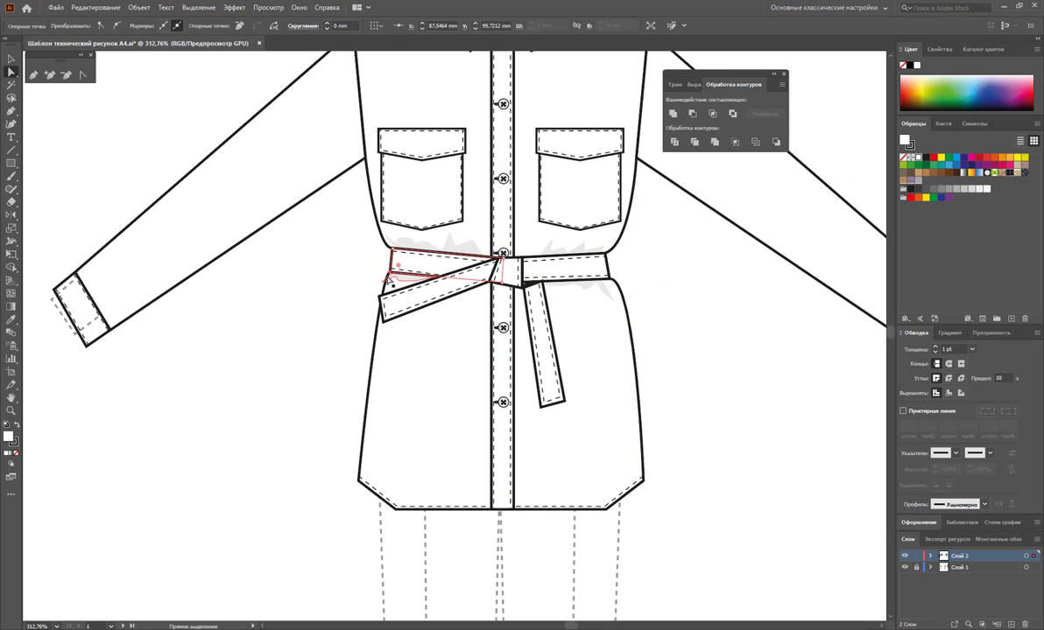
pyautogui.moveTo(396, 278)
pyautogui.mouseDown()
pyautogui.moveTo(382, 267)
pyautogui.moveTo(368, 279)
pyautogui.moveTo(376, 253)
pyautogui.mouseUp()
pyautogui.click(387, 290)
pyautogui.click(378, 277)
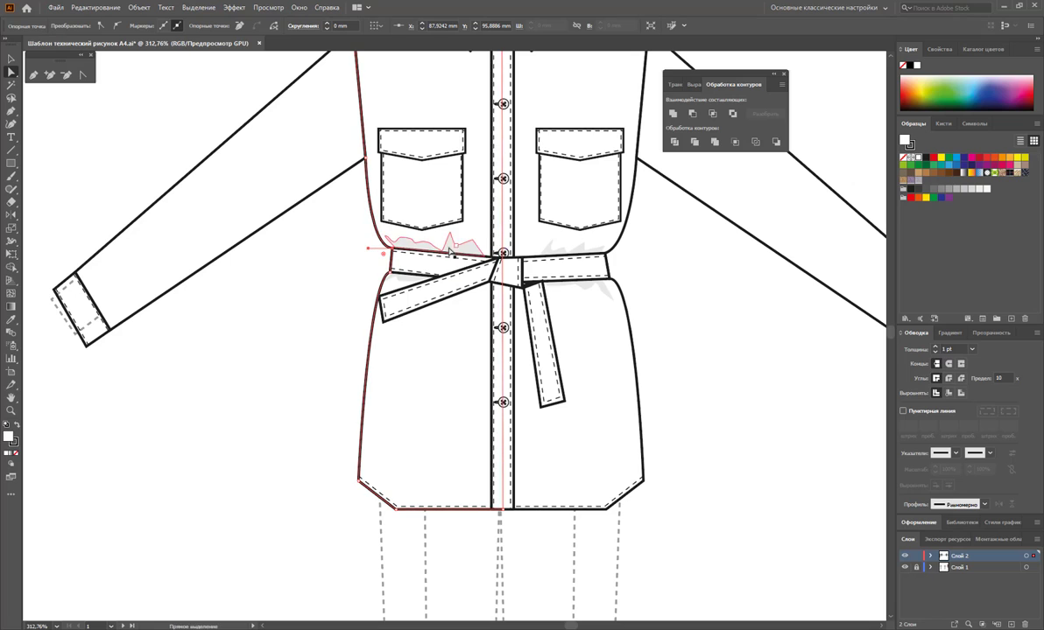
pyautogui.click(619, 247)
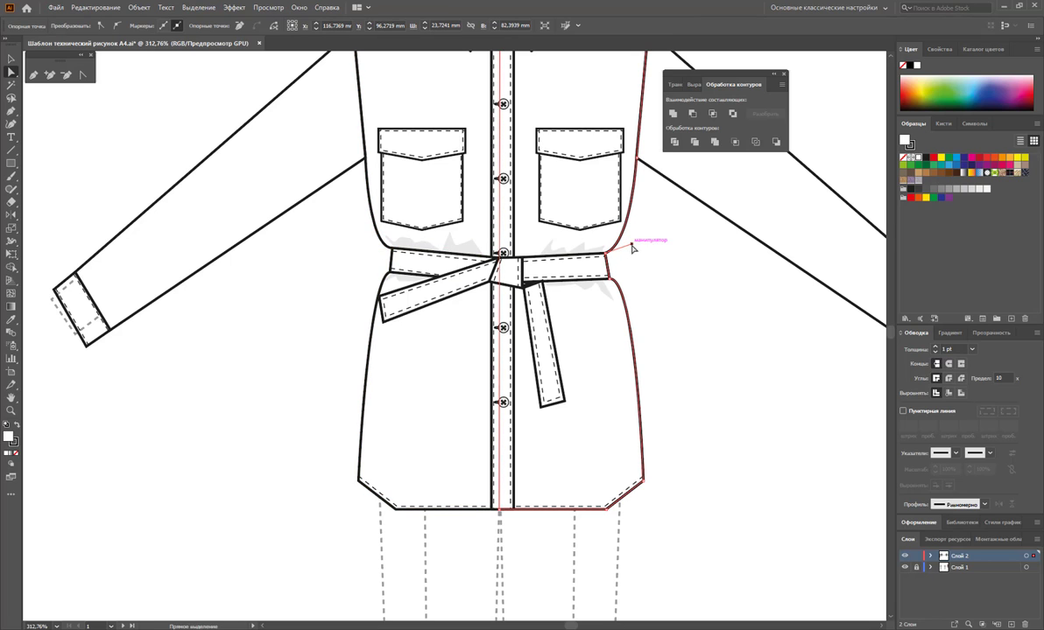
pyautogui.click(663, 285)
pyautogui.press('z')
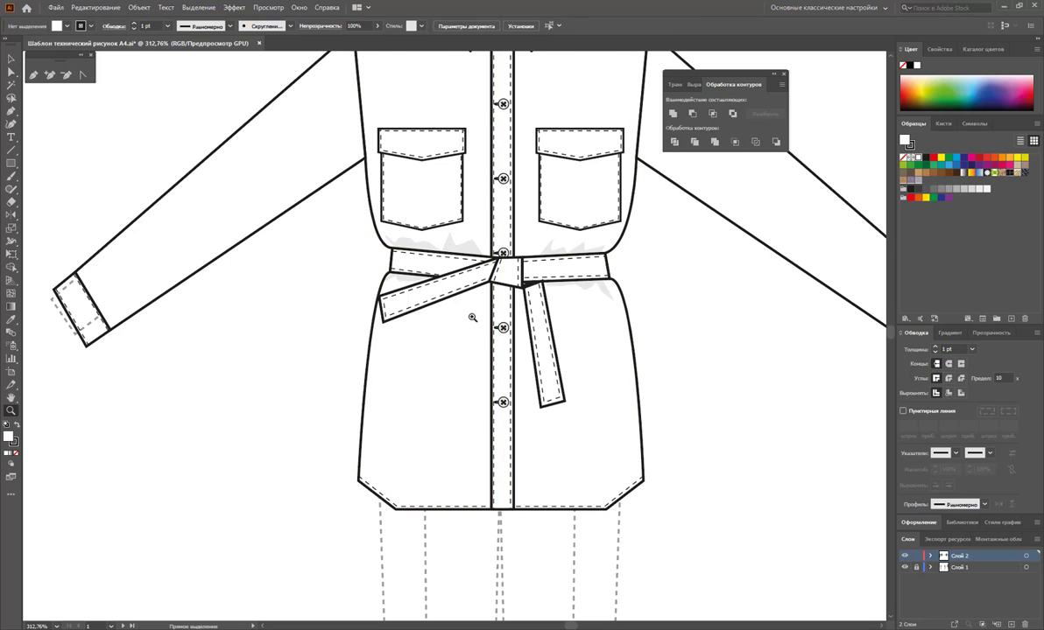
pyautogui.keyDown('alt'); pyautogui.click(473, 314); pyautogui.keyUp('alt')
# Zoom out and marquee-select the whole belted shirt drawing.
pyautogui.keyDown('alt'); pyautogui.click(488, 387); pyautogui.keyUp('alt')
pyautogui.keyDown('alt'); pyautogui.click(395, 379); pyautogui.keyUp('alt')
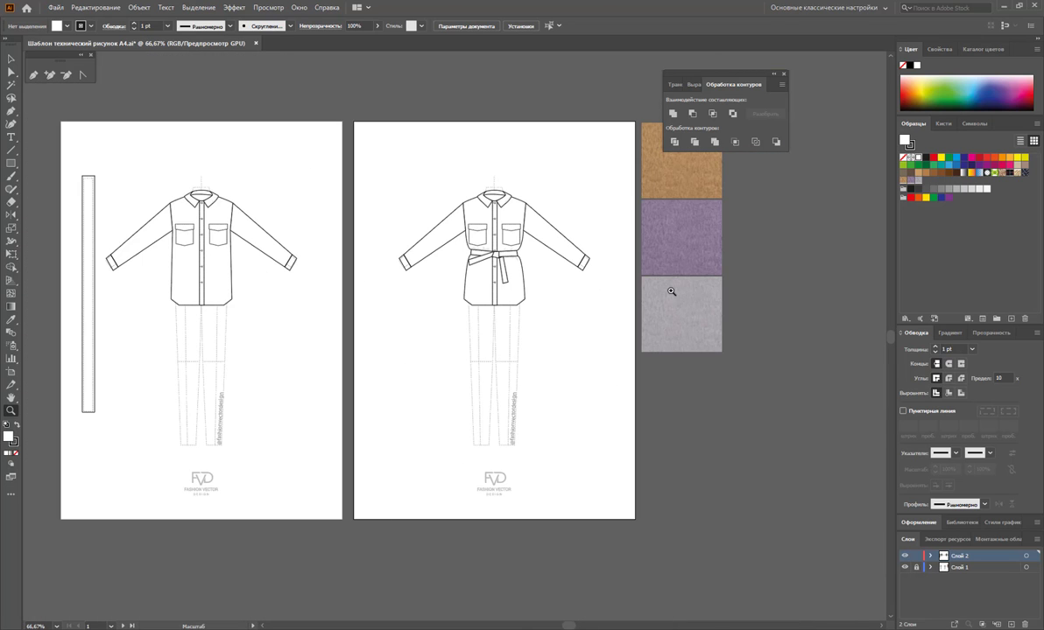
pyautogui.scroll(1, 645, 480)
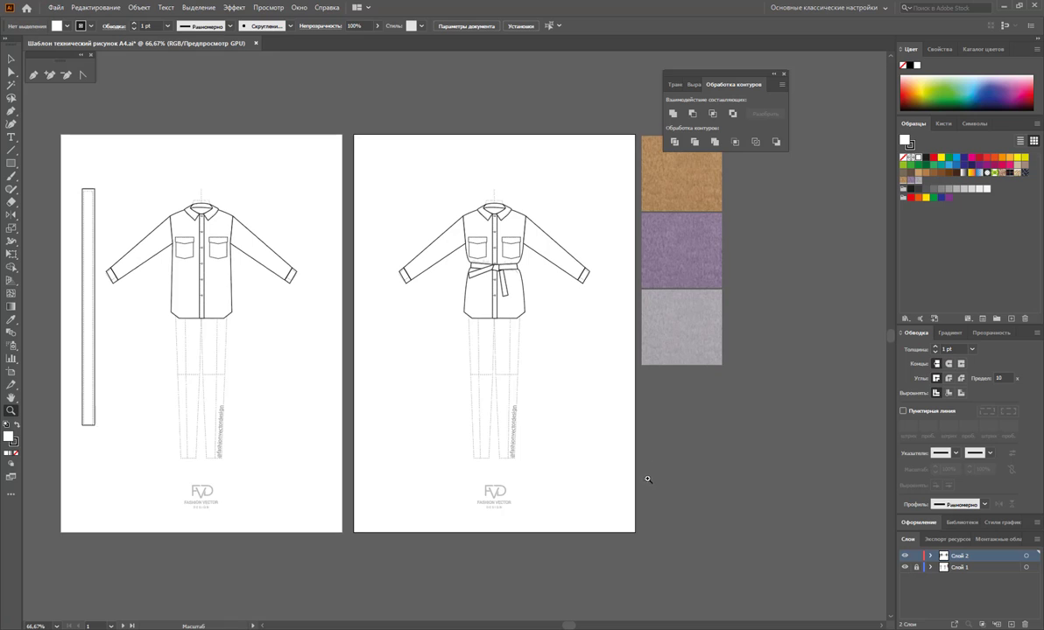
pyautogui.scroll(1, 645, 480)
pyautogui.press('v')
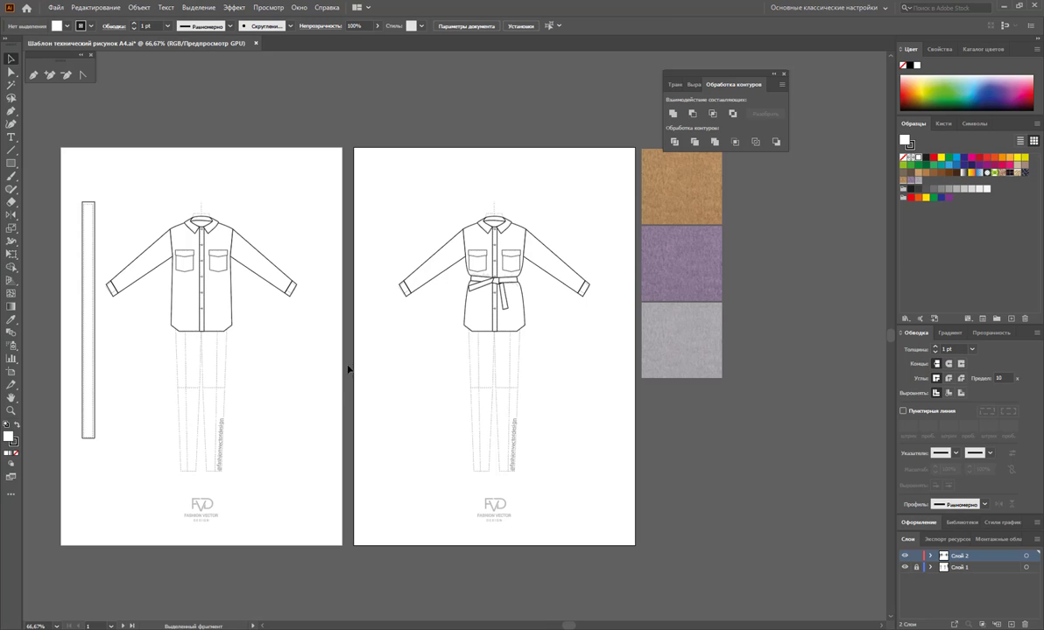
pyautogui.moveTo(319, 186); pyautogui.dragTo(107, 338)
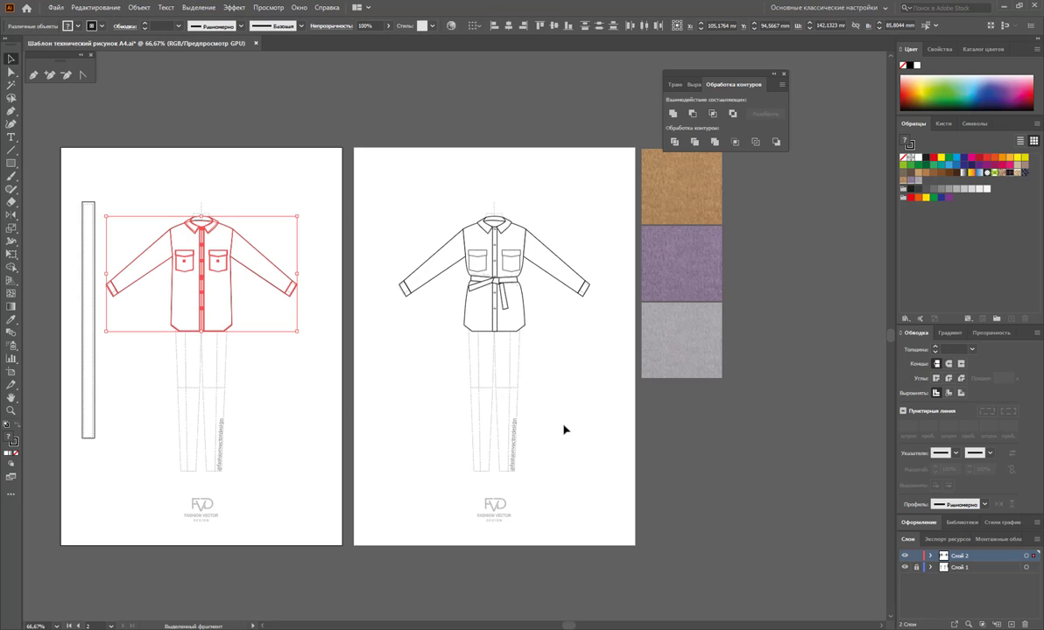
pyautogui.moveTo(602, 204); pyautogui.dragTo(385, 350)
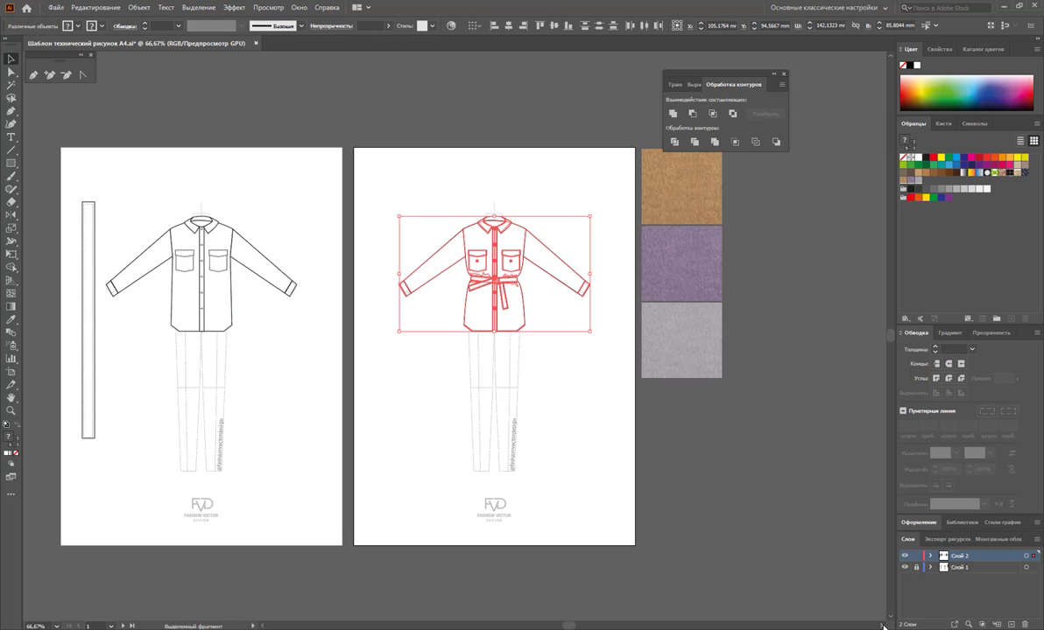
# Place a copy of the belted shirt beside the fabric swatches and zoom in on it.
pyautogui.hscroll(2, 883, 627)
pyautogui.hscroll(2, 882, 627)
pyautogui.hscroll(2, 883, 627)
pyautogui.hscroll(2, 882, 627)
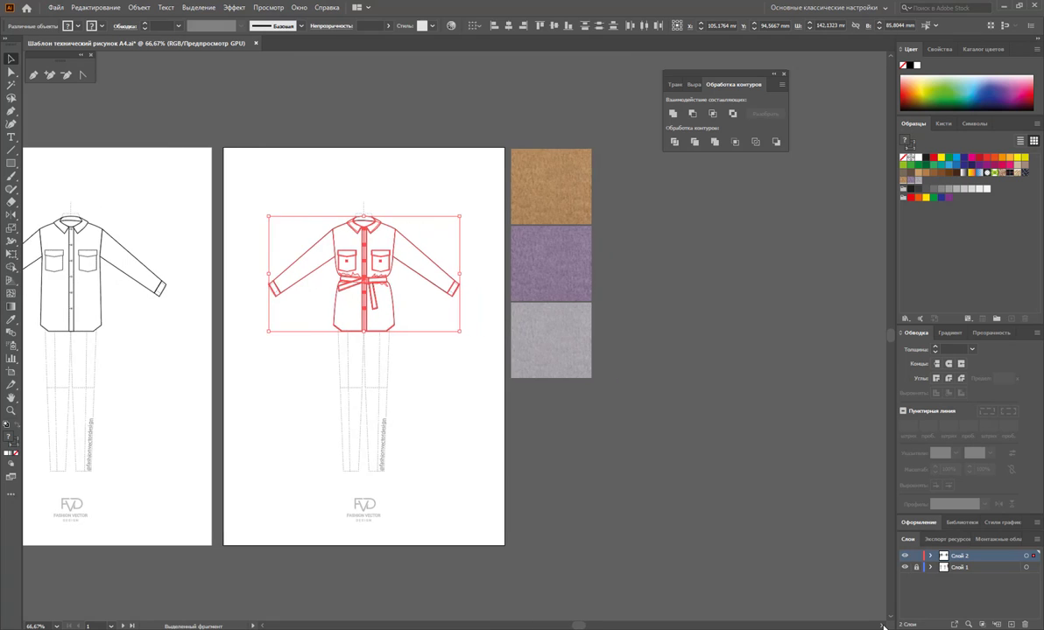
pyautogui.hscroll(2, 882, 626)
pyautogui.hscroll(2, 876, 625)
pyautogui.moveTo(297, 288); pyautogui.dragTo(636, 231)
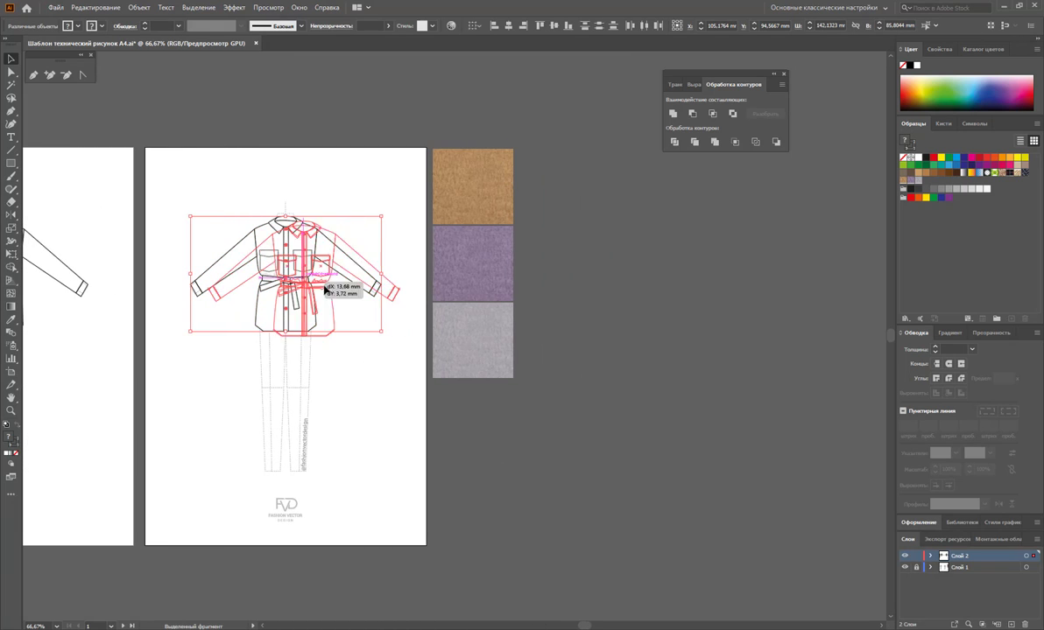
pyautogui.click(683, 377)
pyautogui.click(13, 411)
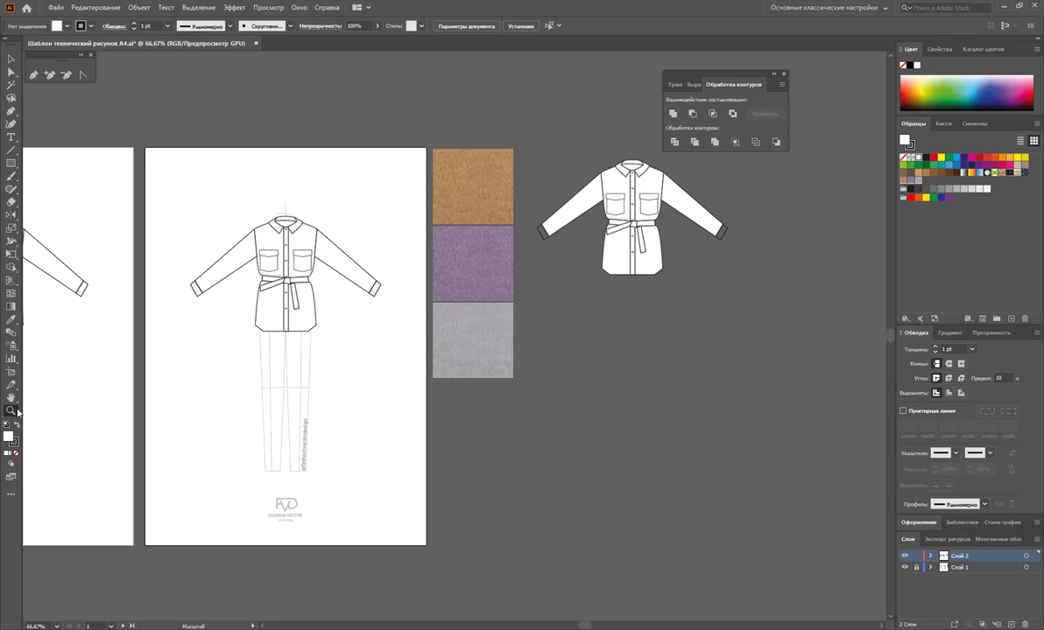
pyautogui.moveTo(693, 229); pyautogui.dragTo(560, 338)
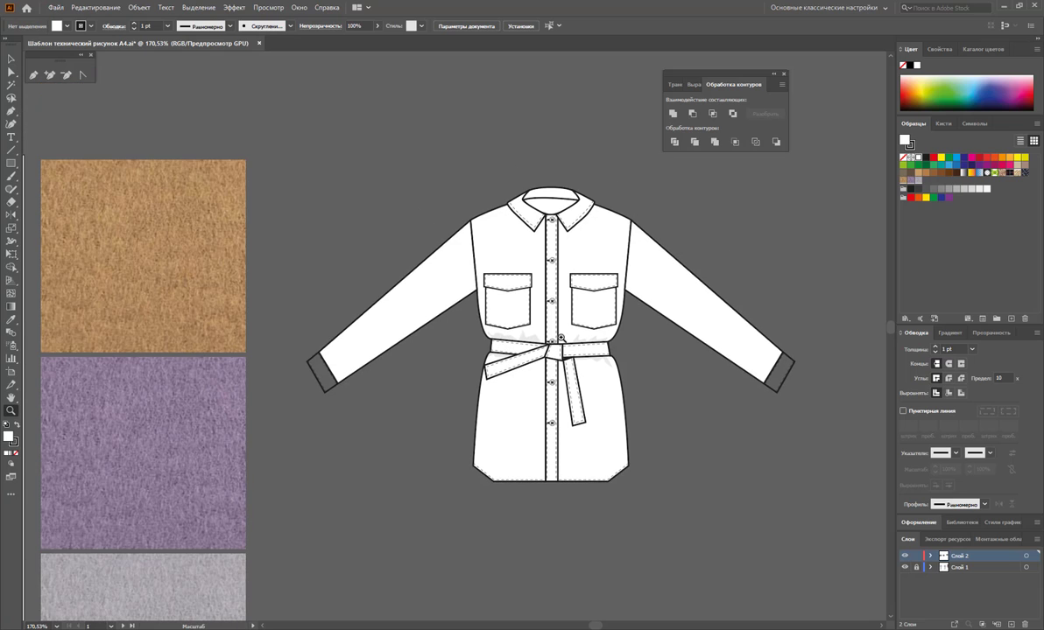
pyautogui.click(12, 58)
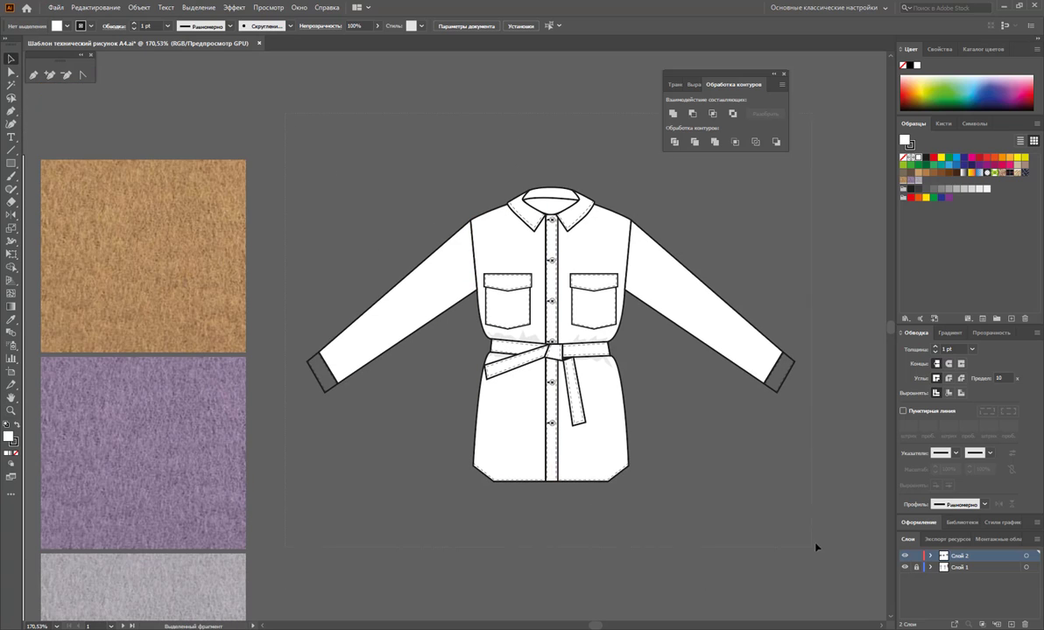
pyautogui.hotkey('ctrl', 'a')
# Group the copied shirt and fill its white parts with the tan fabric texture.
pyautogui.rightClick(640, 361)
pyautogui.click(683, 443)
pyautogui.doubleClick(703, 302)
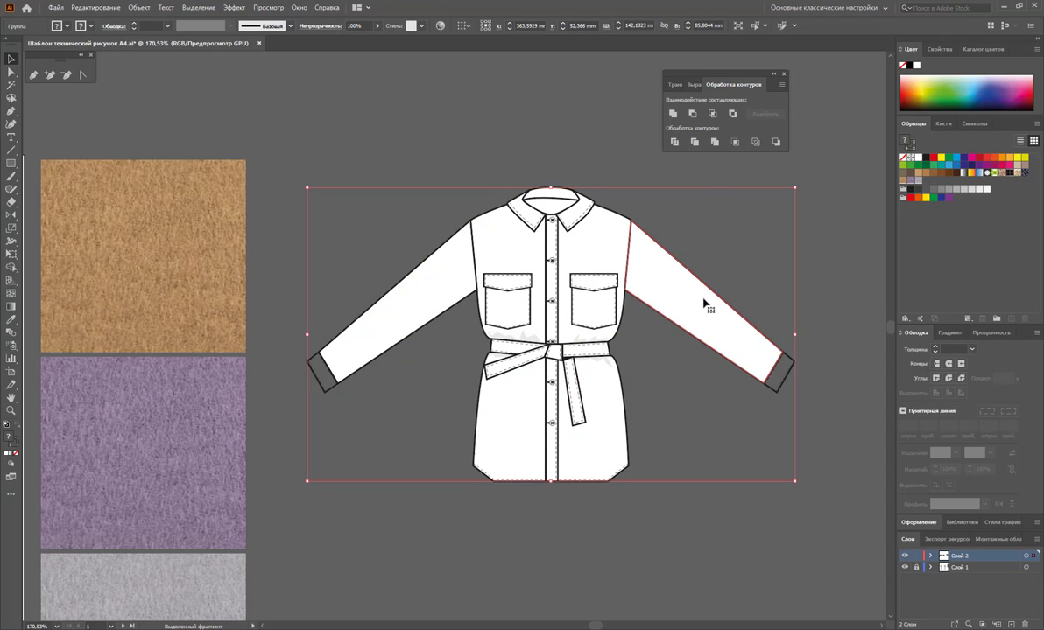
pyautogui.click(11, 85)
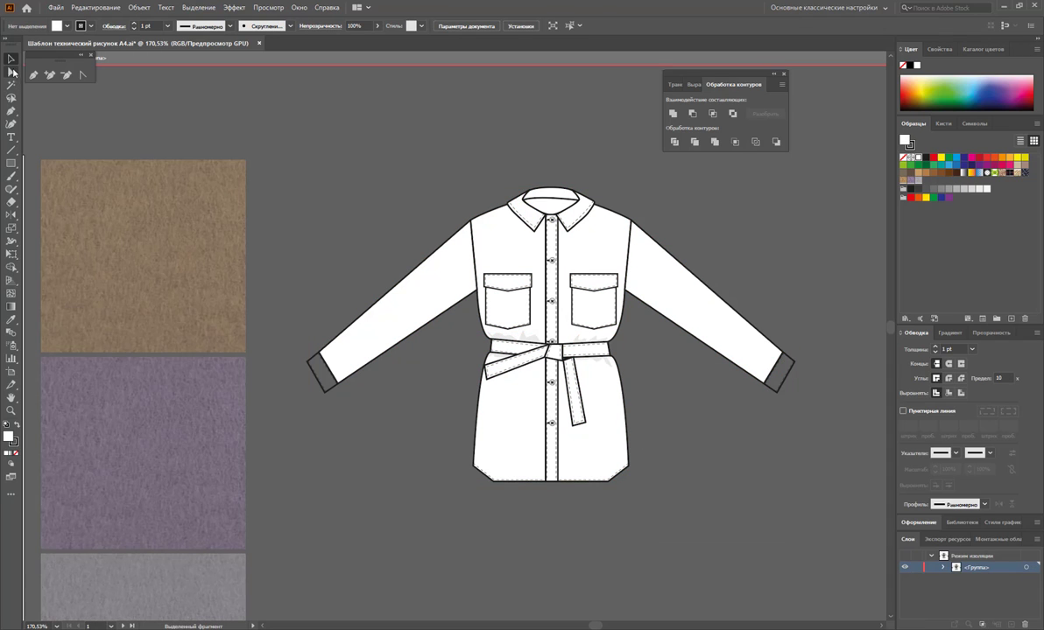
pyautogui.click(415, 272)
pyautogui.click(903, 180)
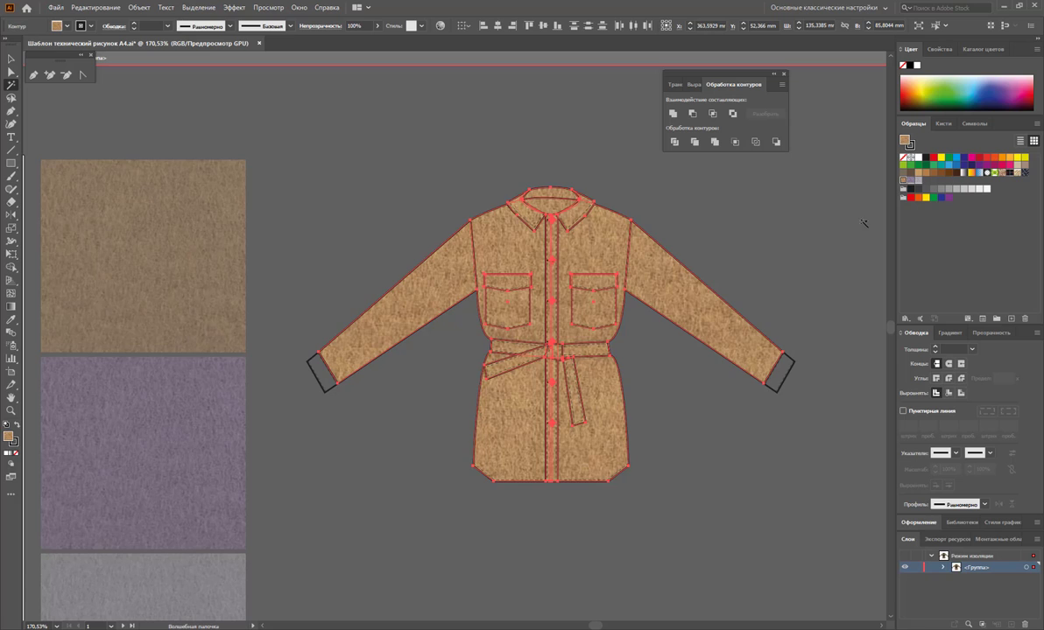
# Apply the shirt's tan fabric fill to both cuffs with the Eyedropper.
pyautogui.click(12, 73)
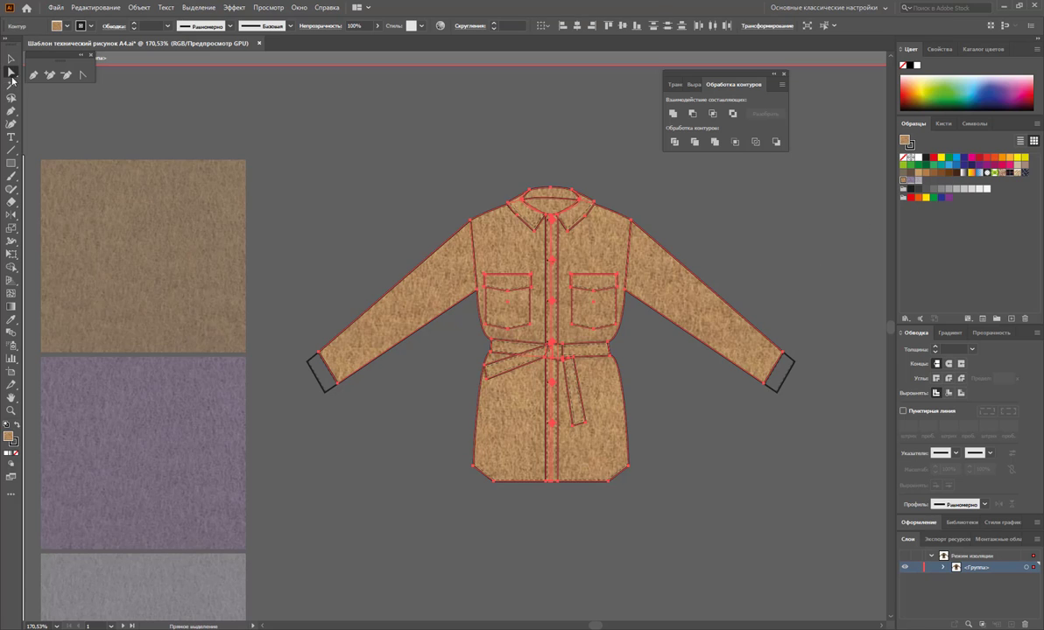
pyautogui.click(352, 514)
pyautogui.click(317, 372)
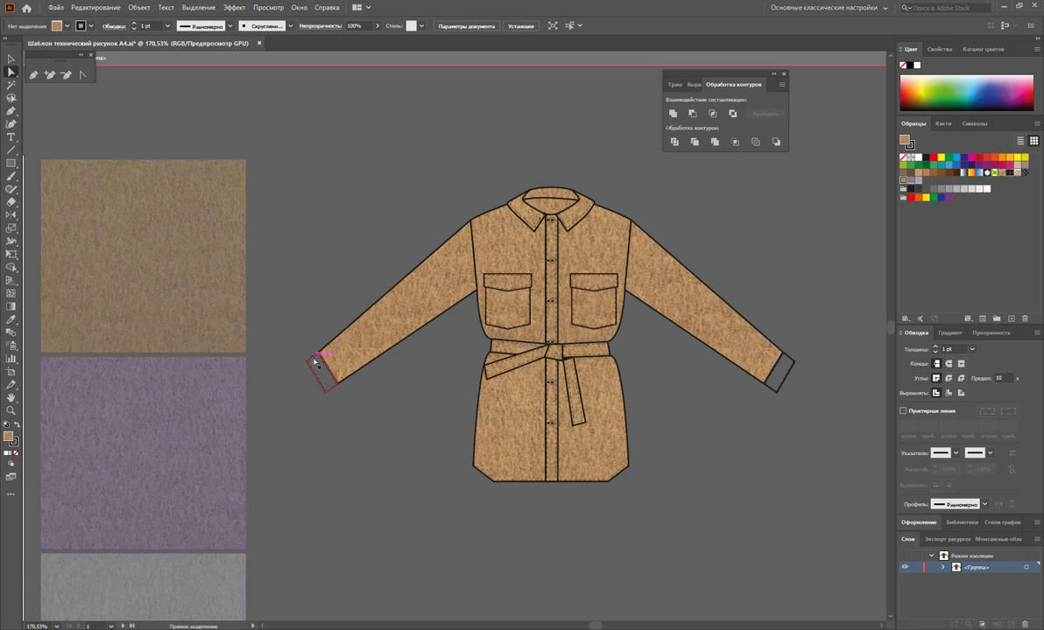
pyautogui.keyDown('shift'); pyautogui.click(783, 369); pyautogui.keyUp('shift')
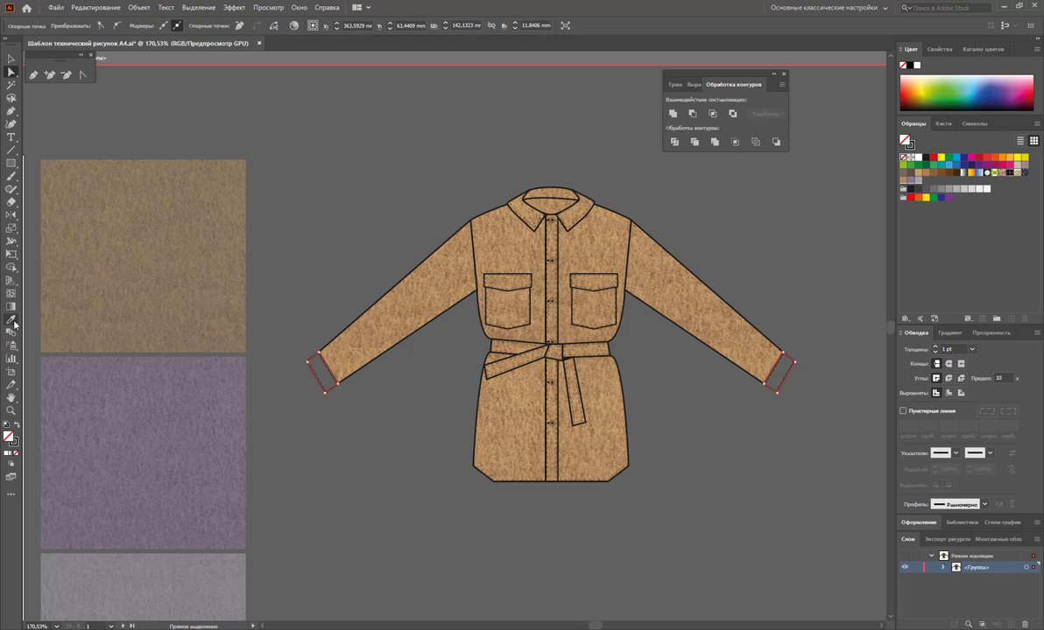
pyautogui.click(11, 319)
pyautogui.click(371, 312)
pyautogui.click(11, 58)
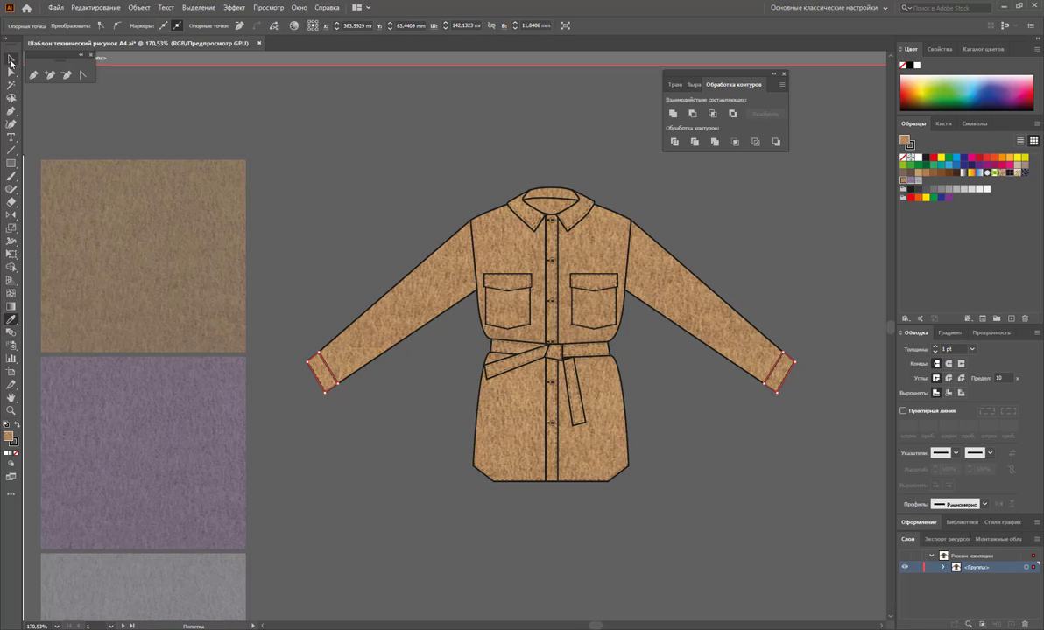
pyautogui.click(296, 150)
pyautogui.click(10, 410)
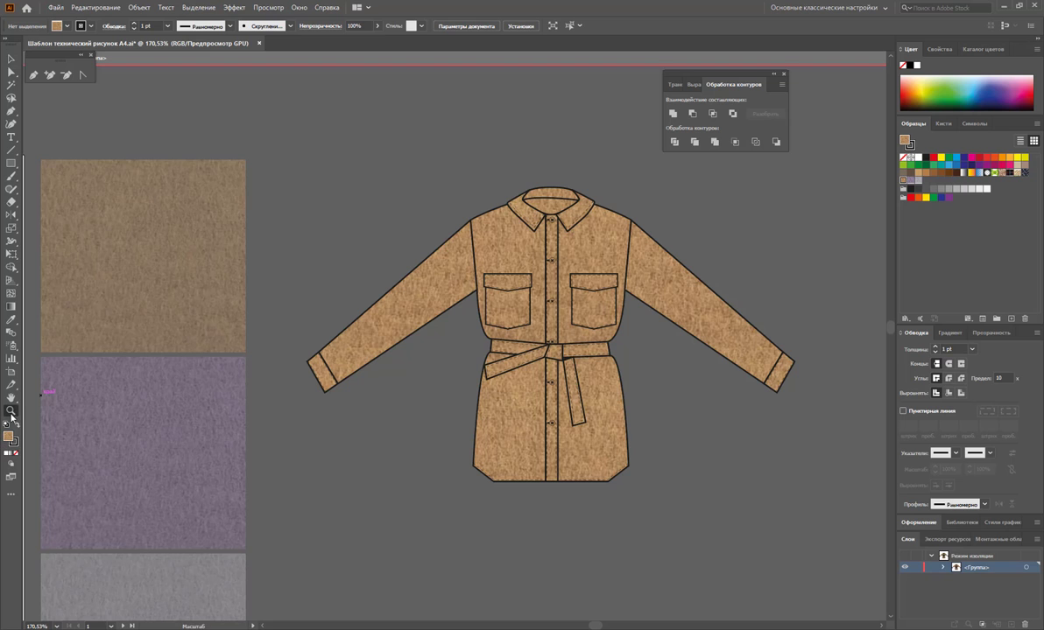
# Give all five placket buttons a solid darker brown fill, then zoom back out.
pyautogui.moveTo(570, 275); pyautogui.dragTo(717, 351)
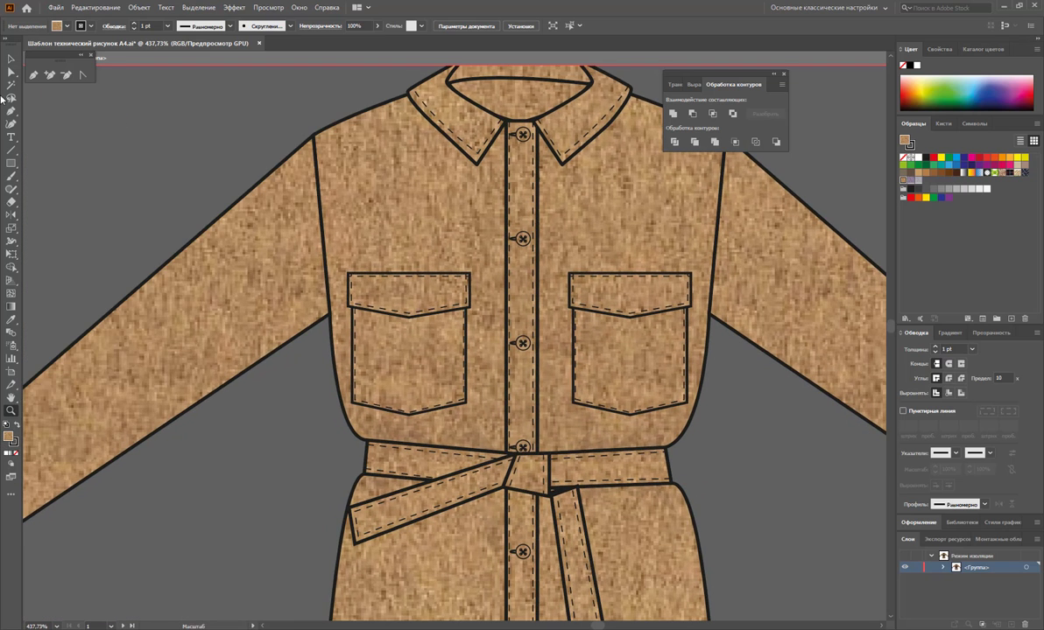
pyautogui.click(12, 72)
pyautogui.click(523, 136)
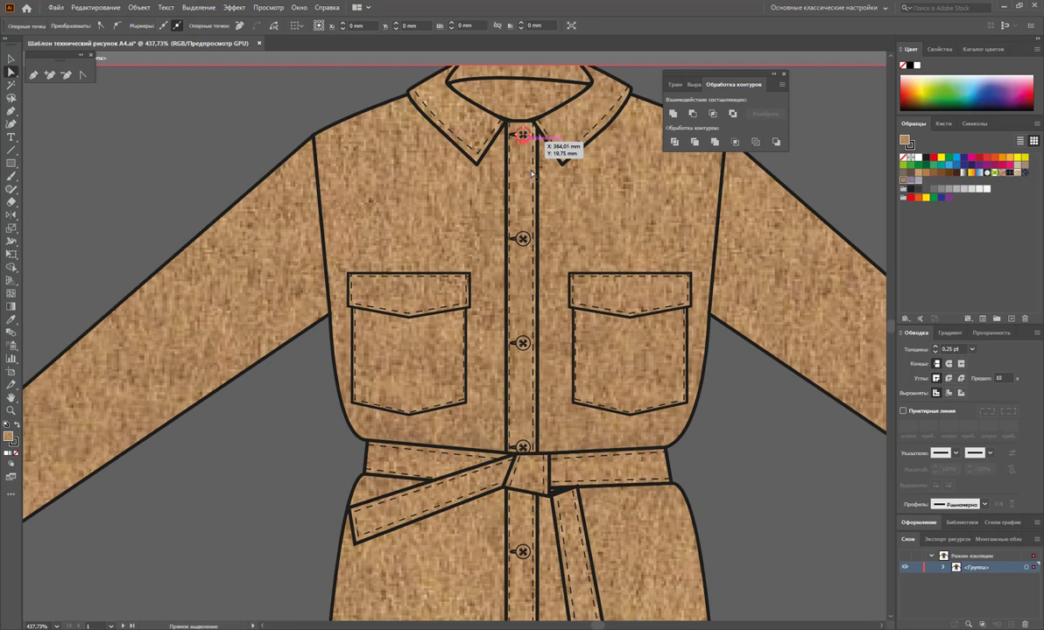
pyautogui.moveTo(523, 136); pyautogui.dragTo(524, 242)
pyautogui.scroll(-3, 555, 241)
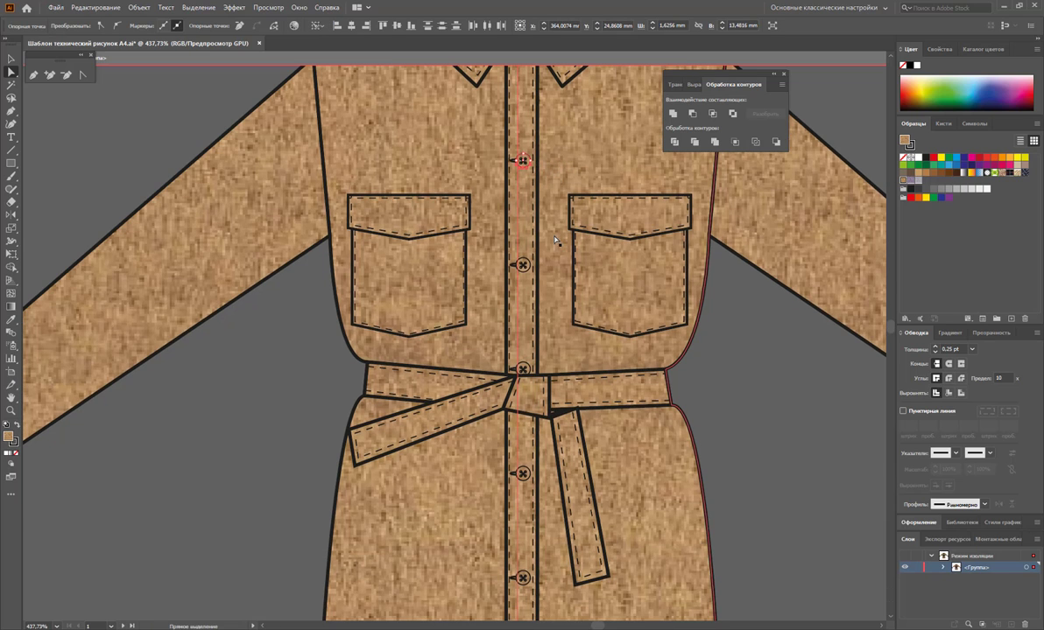
pyautogui.keyDown('shift'); pyautogui.click(523, 264); pyautogui.keyUp('shift')
pyautogui.scroll(-3, 525, 271)
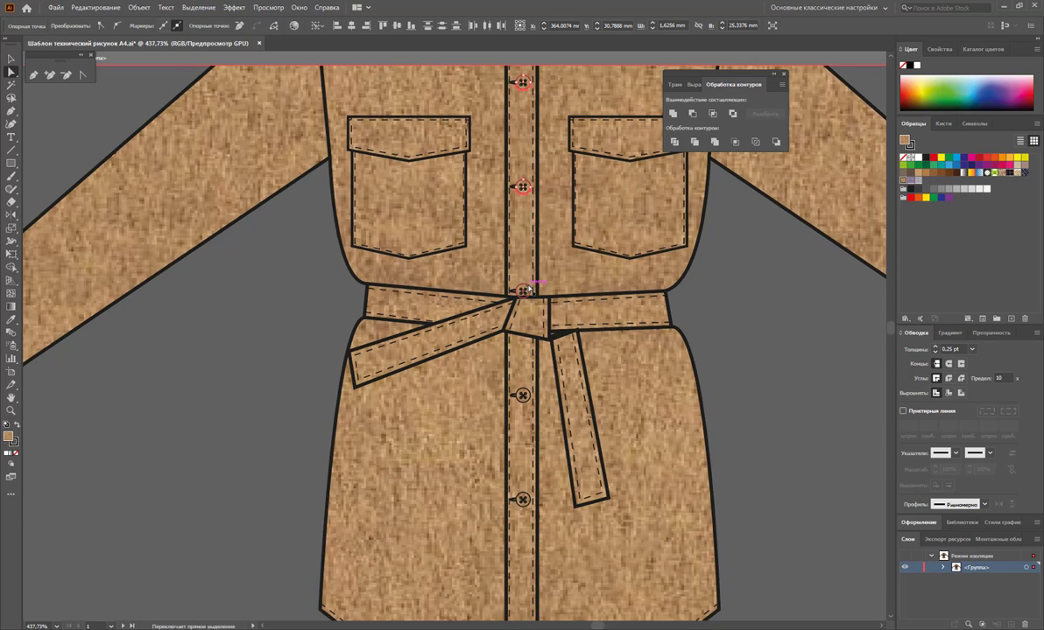
pyautogui.keyDown('shift'); pyautogui.click(522, 396); pyautogui.keyUp('shift')
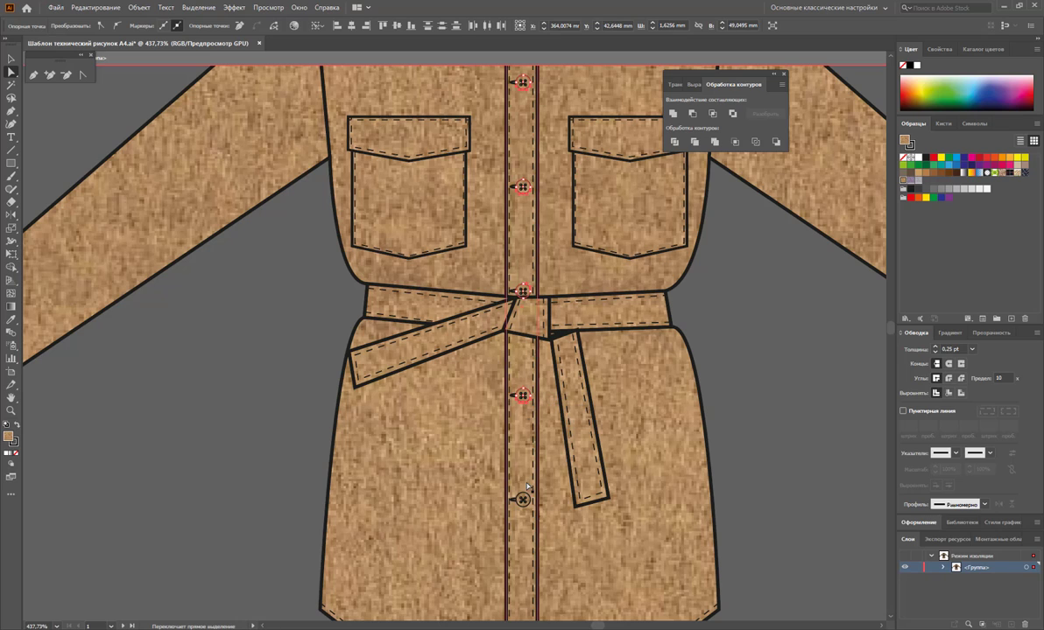
pyautogui.keyDown('shift'); pyautogui.click(523, 500); pyautogui.keyUp('shift')
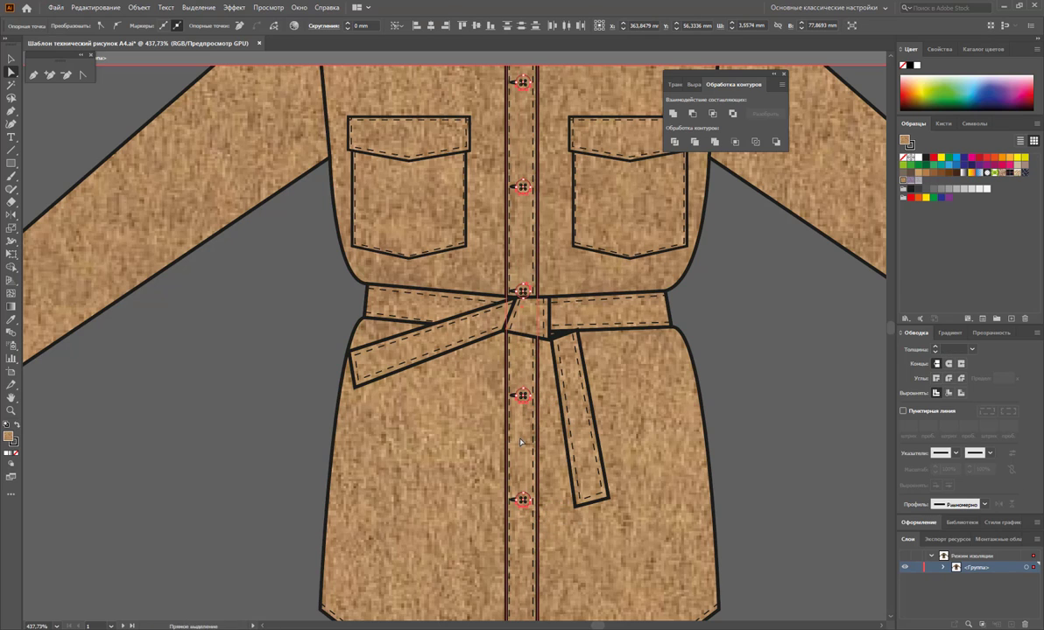
pyautogui.click(506, 410)
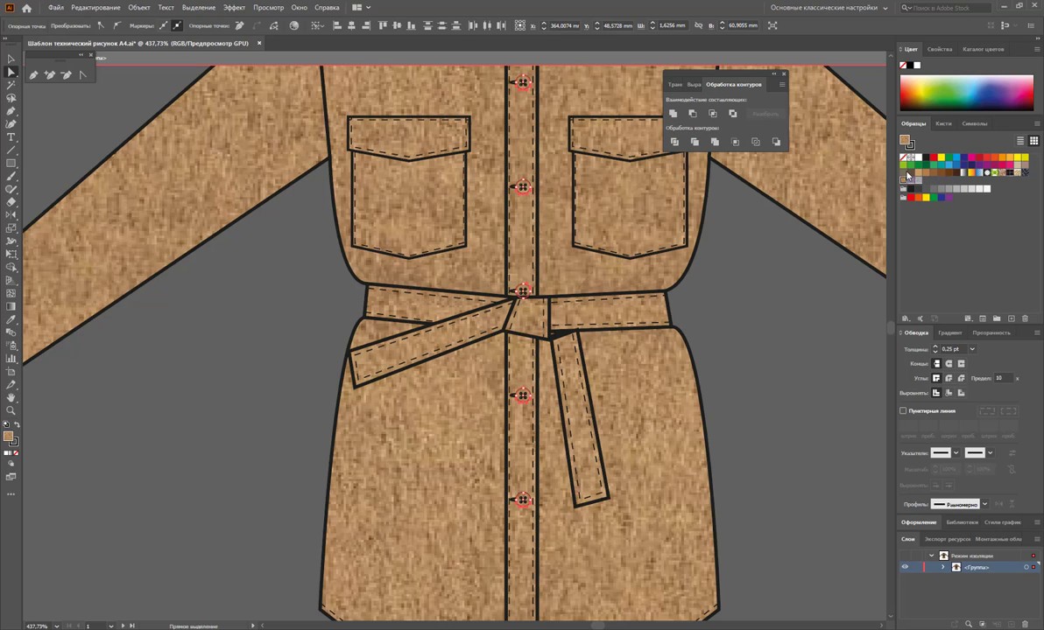
pyautogui.click(731, 347)
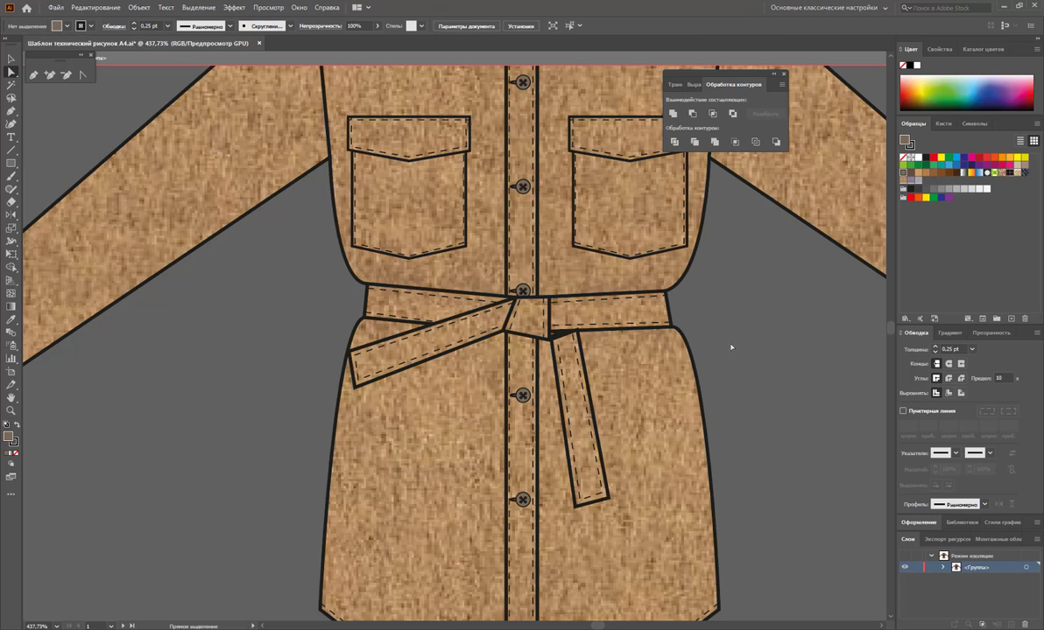
pyautogui.hotkey('ctrl', '-')
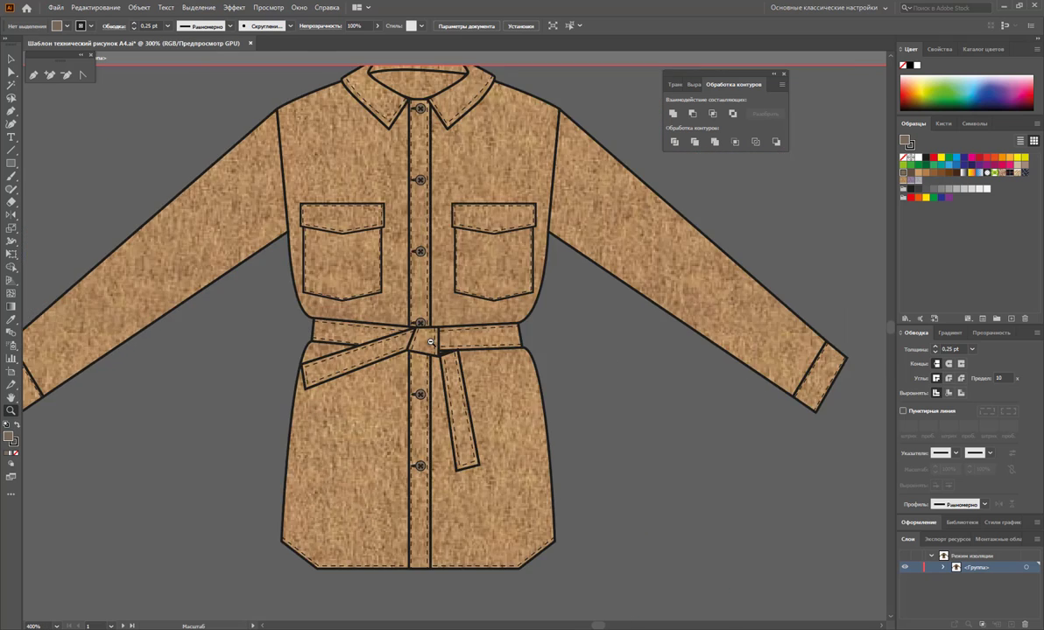
pyautogui.keyDown('alt'); pyautogui.click(403, 336); pyautogui.keyUp('alt')
# Check the belt pieces' opacity (13%), deselect, and exit the isolated shirt group.
pyautogui.keyDown('alt'); pyautogui.click(393, 343); pyautogui.keyUp('alt')
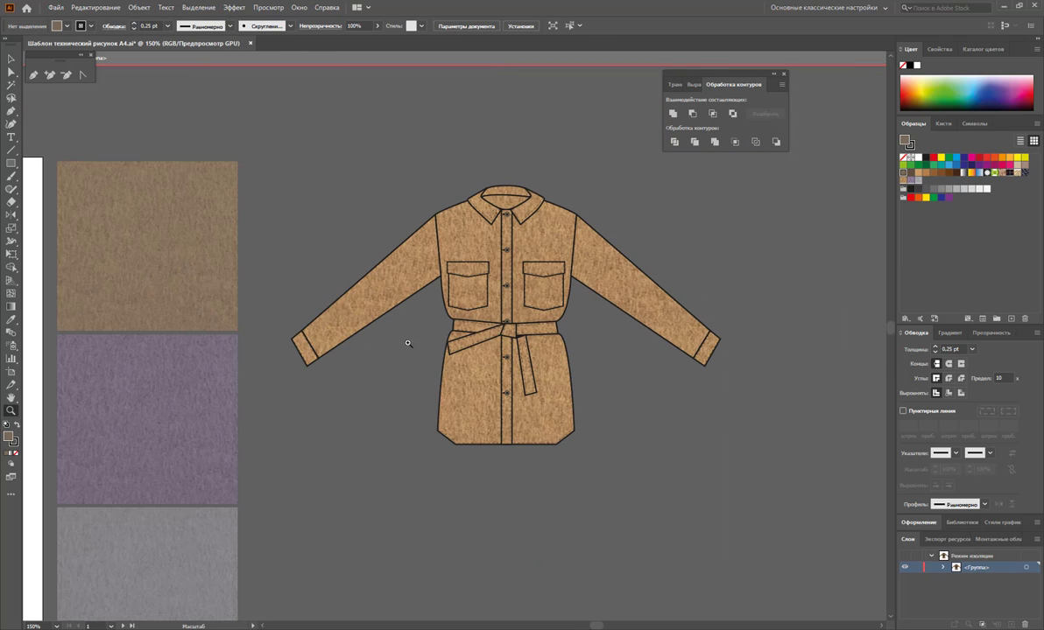
pyautogui.click(11, 59)
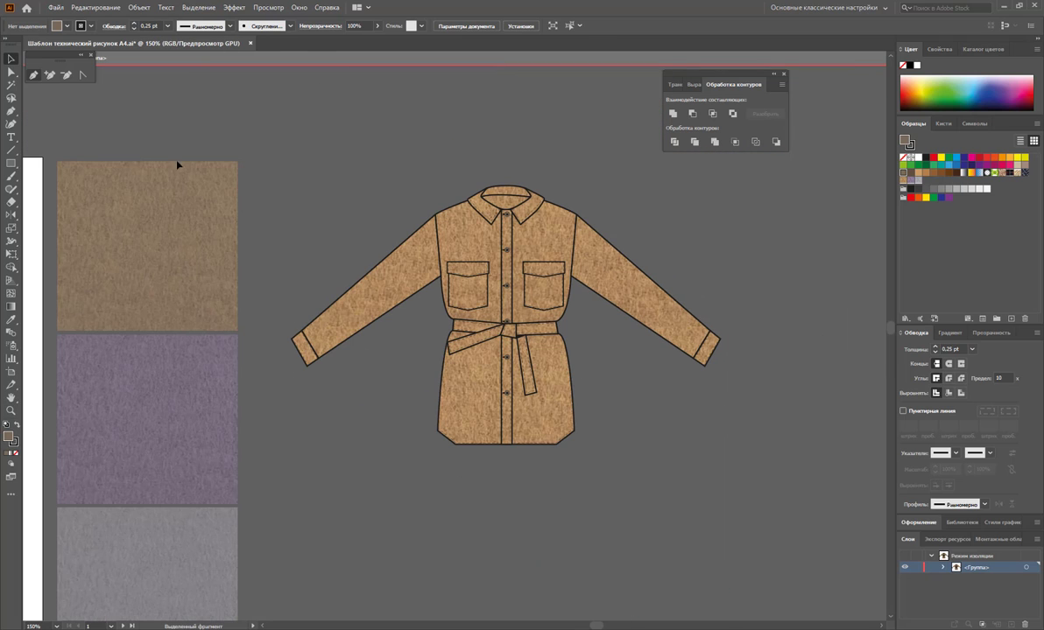
pyautogui.click(486, 321)
pyautogui.keyDown('shift'); pyautogui.click(537, 324); pyautogui.keyUp('shift')
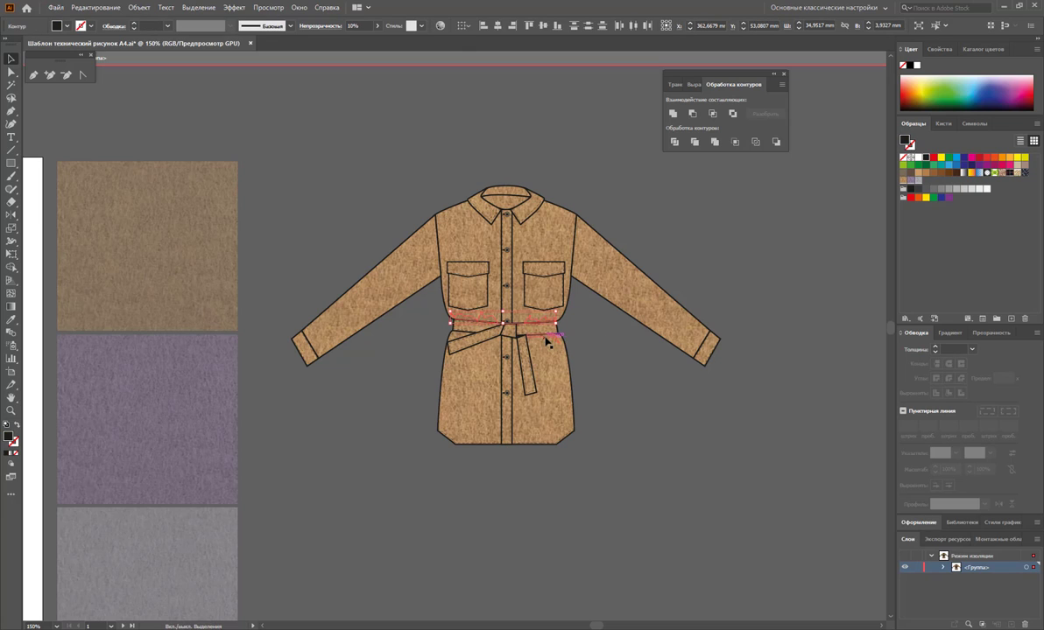
pyautogui.keyDown('shift'); pyautogui.click(508, 327); pyautogui.keyUp('shift')
pyautogui.keyDown('shift'); pyautogui.click(461, 341); pyautogui.keyUp('shift')
pyautogui.click(378, 26)
pyautogui.click(648, 331)
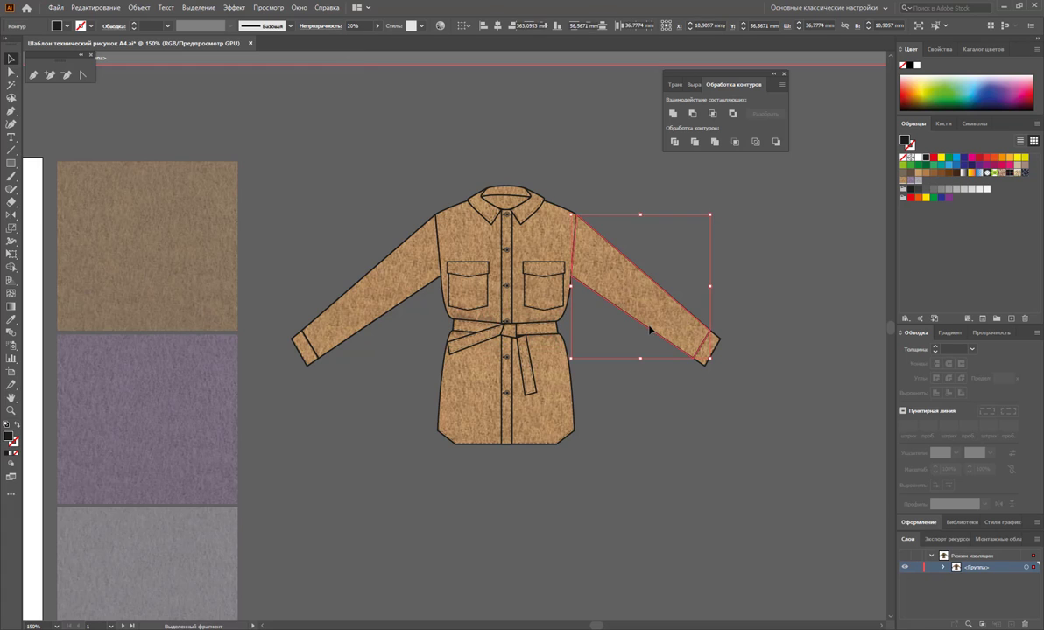
pyautogui.click(688, 444)
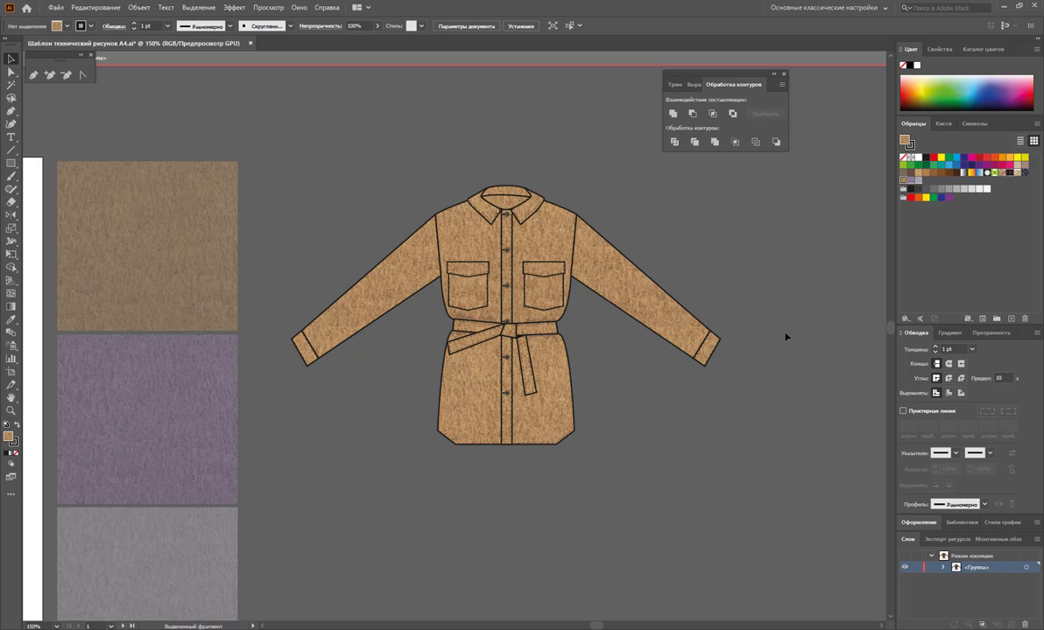
pyautogui.doubleClick(645, 454)
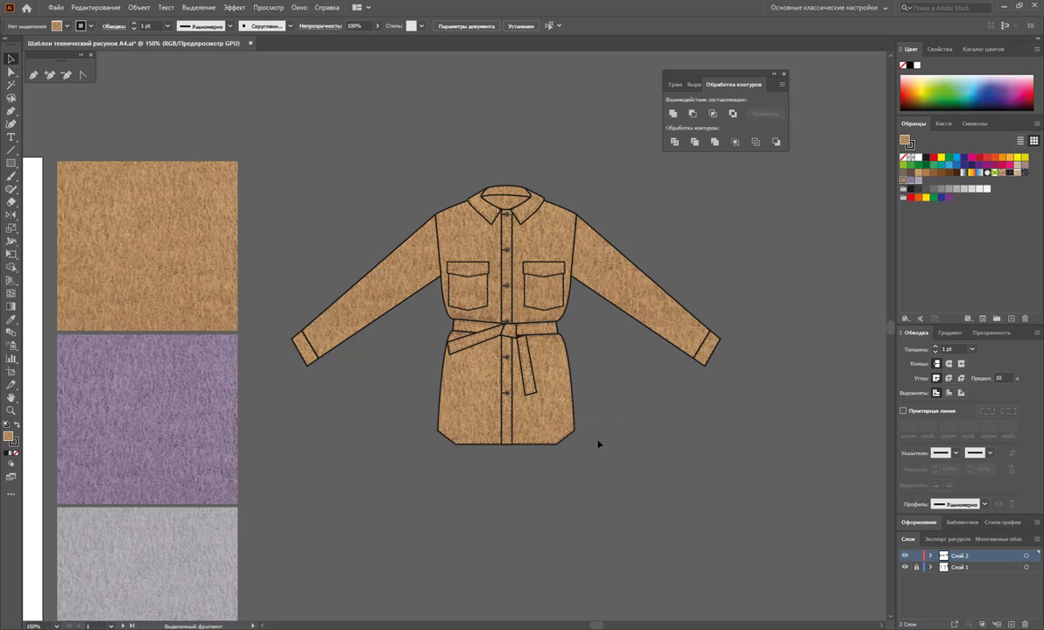
# Draw a new artboard around the tan dress.
pyautogui.press('z')
pyautogui.keyDown('alt'); pyautogui.click(491, 443); pyautogui.keyUp('alt')
pyautogui.keyDown('alt'); pyautogui.click(444, 383); pyautogui.keyUp('alt')
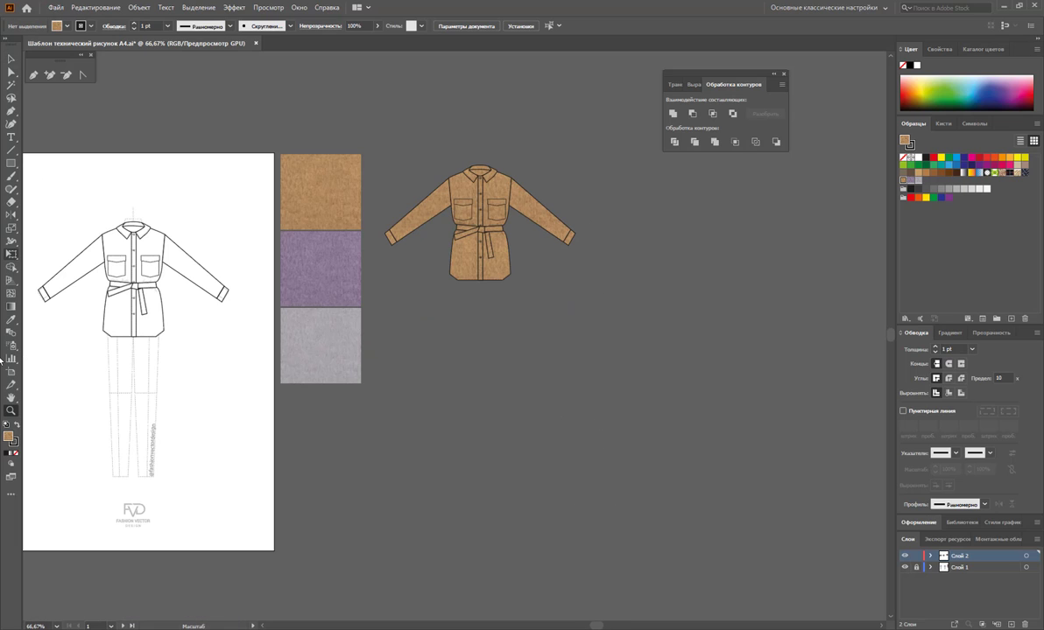
pyautogui.click(12, 371)
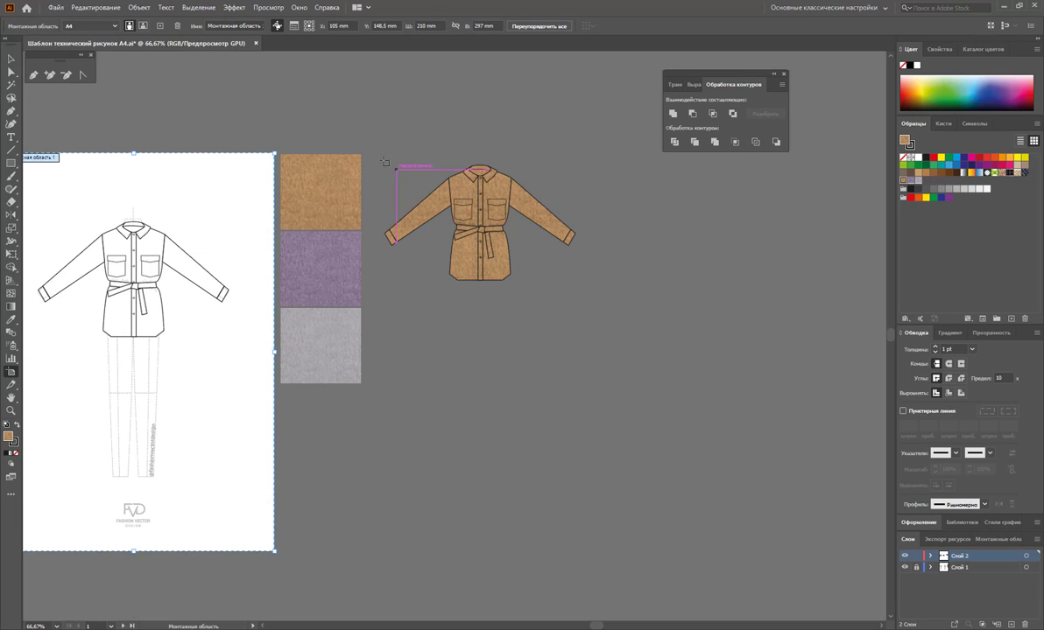
pyautogui.moveTo(373, 153); pyautogui.dragTo(703, 482)
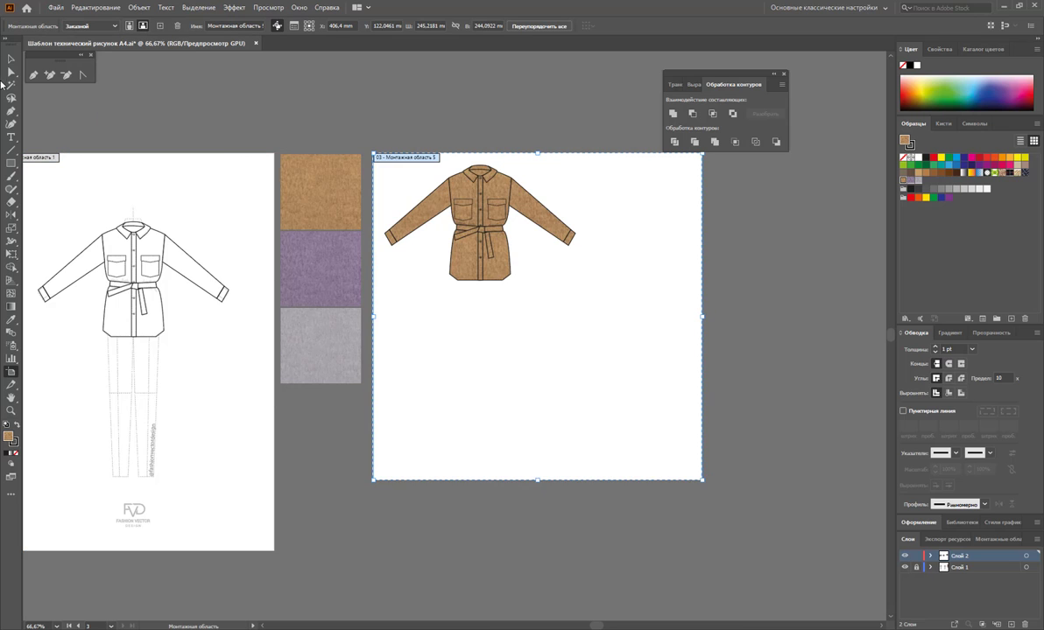
pyautogui.press('v')
# Duplicate the dress onto the new artboard and fill the copy with the purple texture.
pyautogui.moveTo(594, 268); pyautogui.dragTo(373, 167)
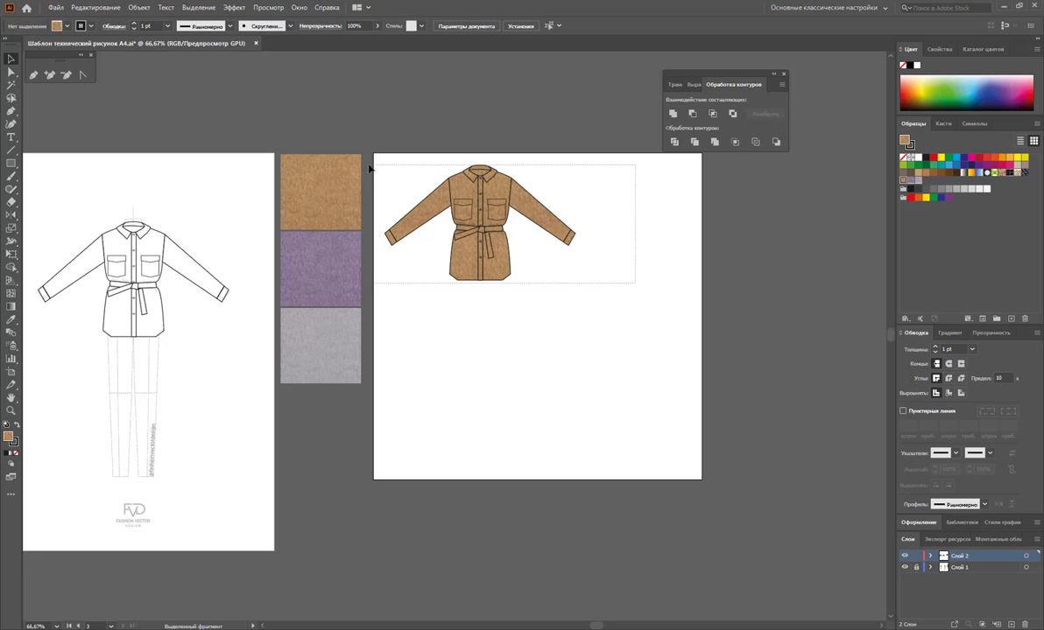
pyautogui.moveTo(486, 219)
pyautogui.mouseDown()
pyautogui.moveTo(543, 327)
pyautogui.moveTo(600, 315)
pyautogui.mouseUp()
pyautogui.click(553, 410)
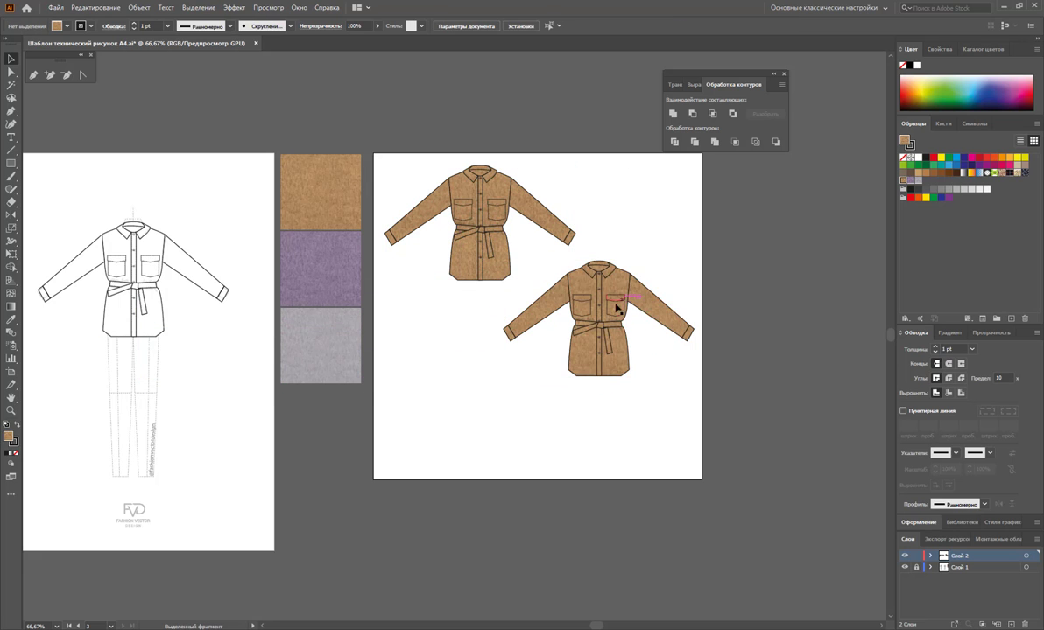
pyautogui.doubleClick(599, 310)
pyautogui.click(12, 85)
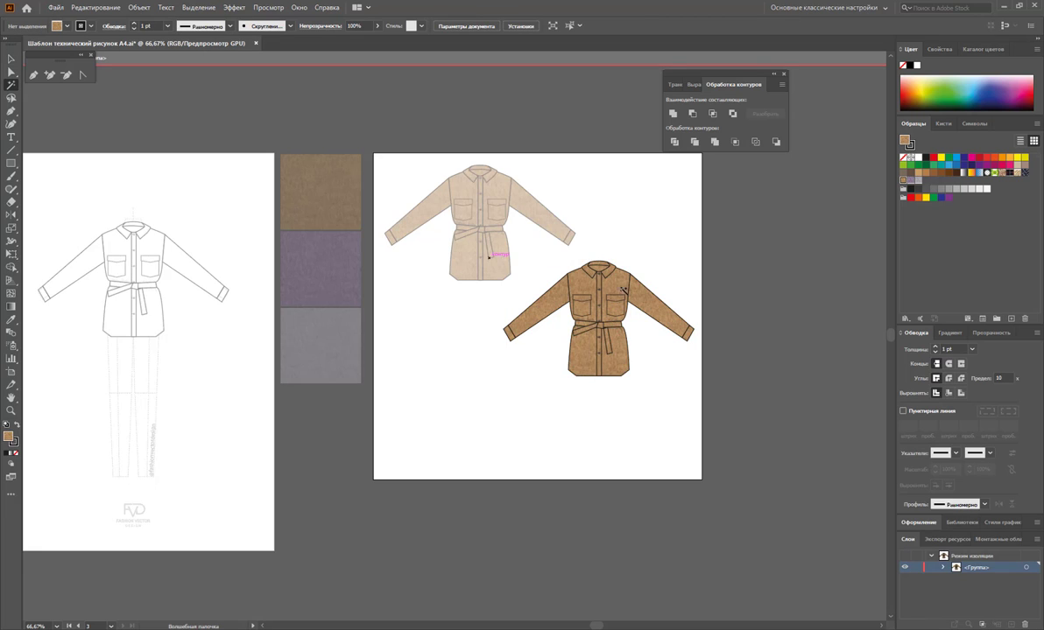
pyautogui.click(613, 289)
pyautogui.click(911, 179)
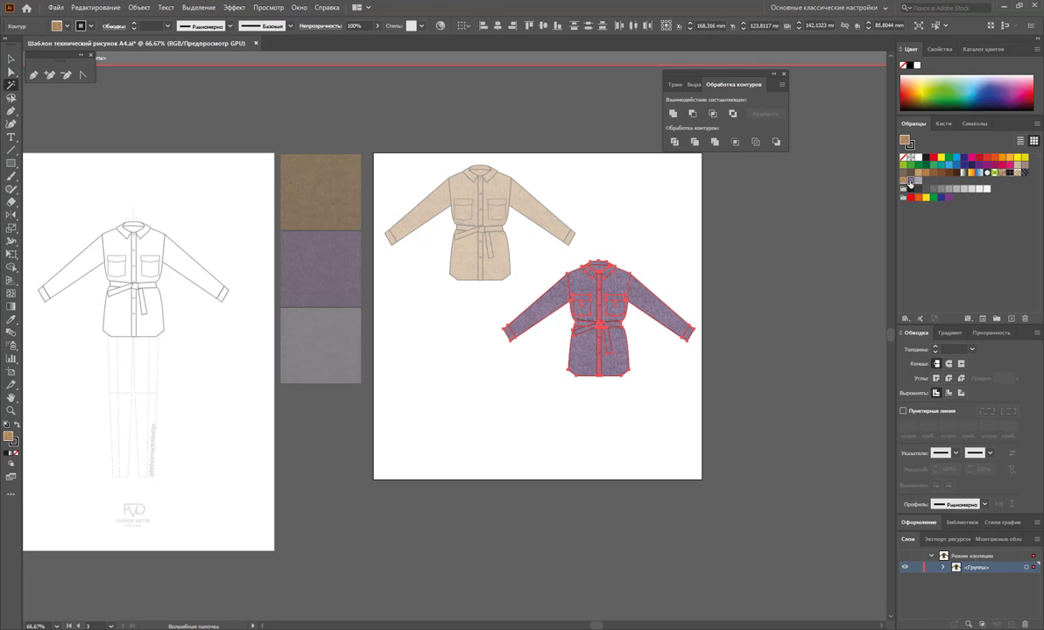
pyautogui.click(10, 59)
pyautogui.click(503, 433)
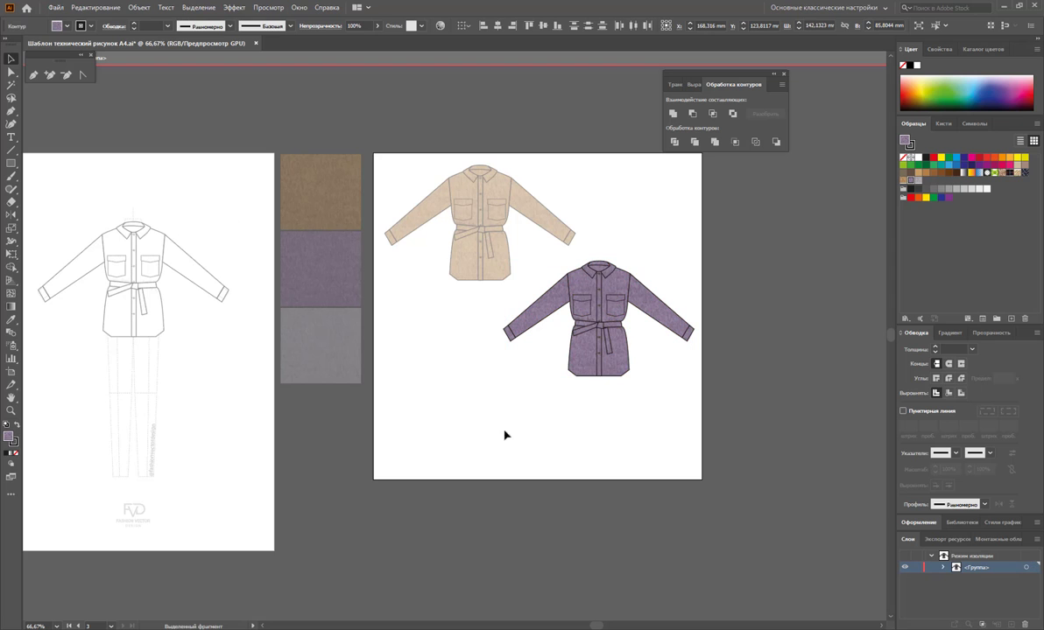
# Zoom in on the purple jacket and recolour its brown buttons dark navy #403F5B.
pyautogui.click(11, 411)
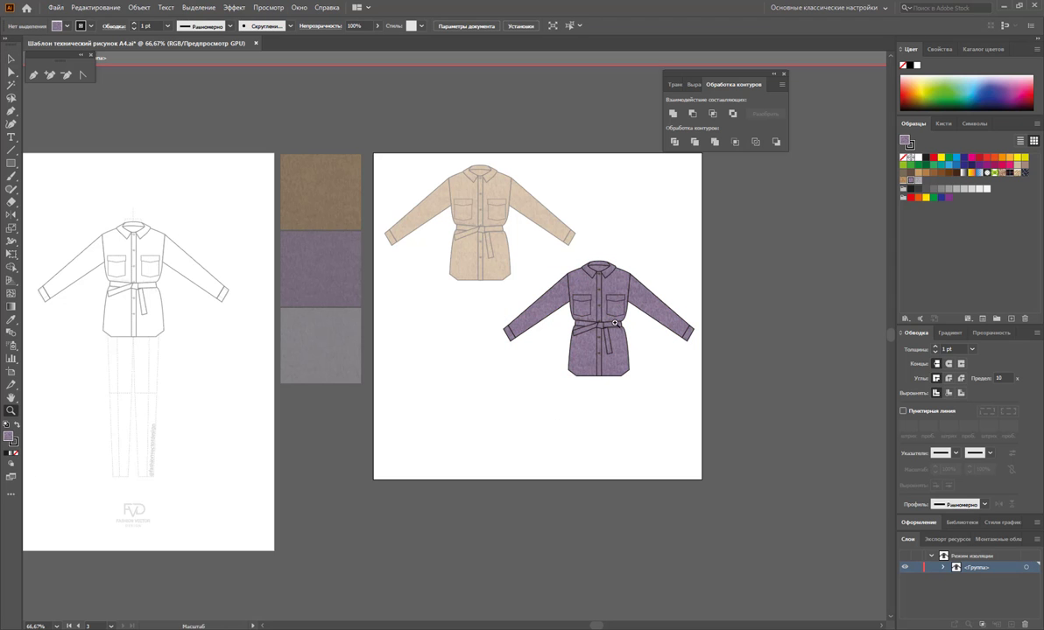
pyautogui.moveTo(573, 302)
pyautogui.mouseDown()
pyautogui.moveTo(817, 379)
pyautogui.moveTo(707, 322)
pyautogui.mouseUp()
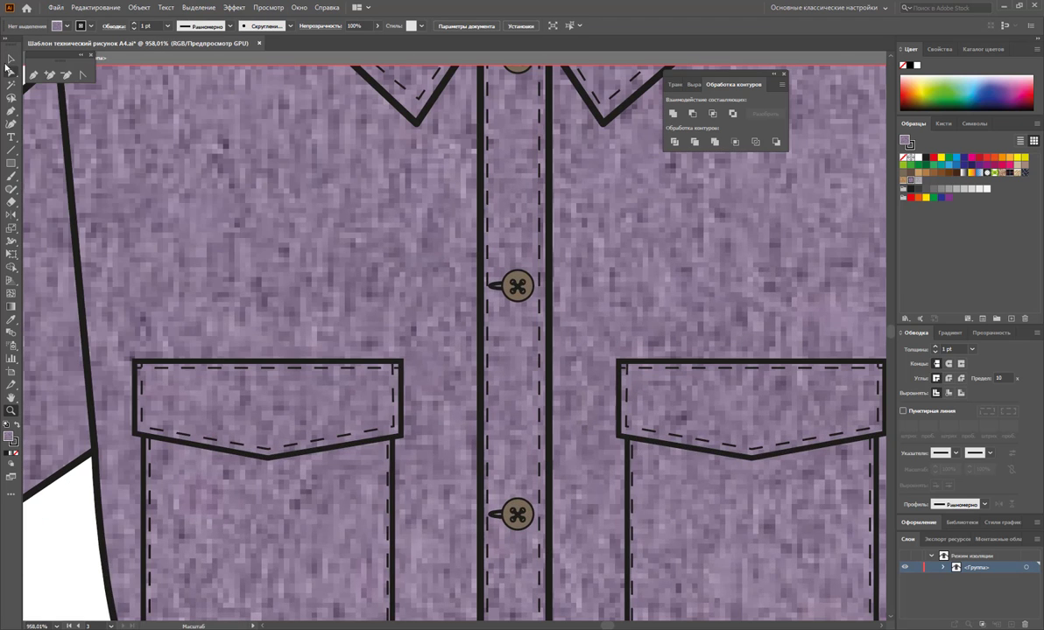
pyautogui.press('y')
pyautogui.click(515, 282)
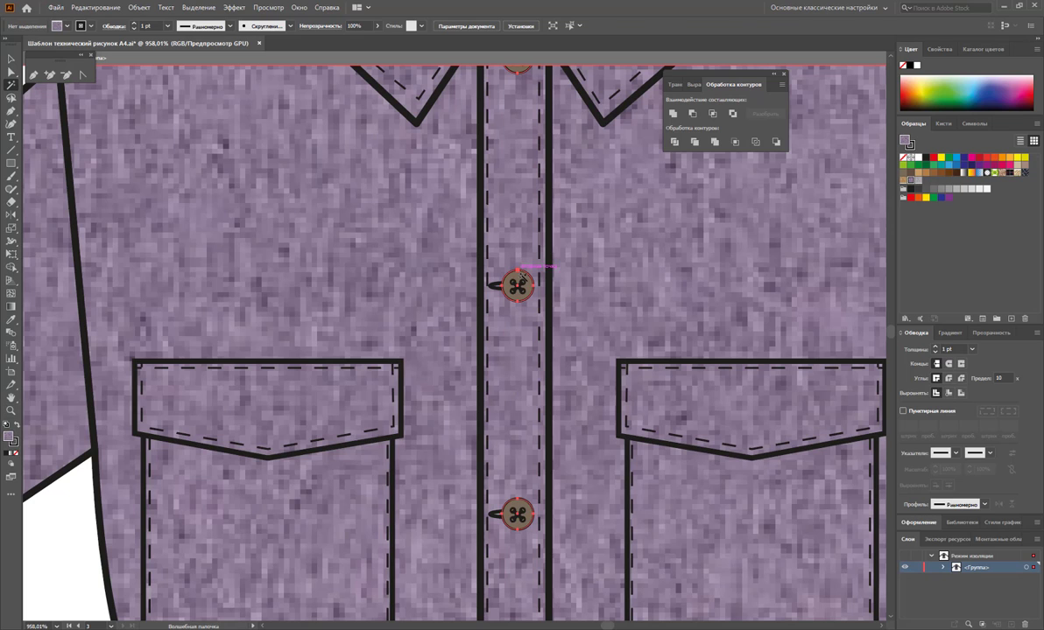
pyautogui.click(970, 165)
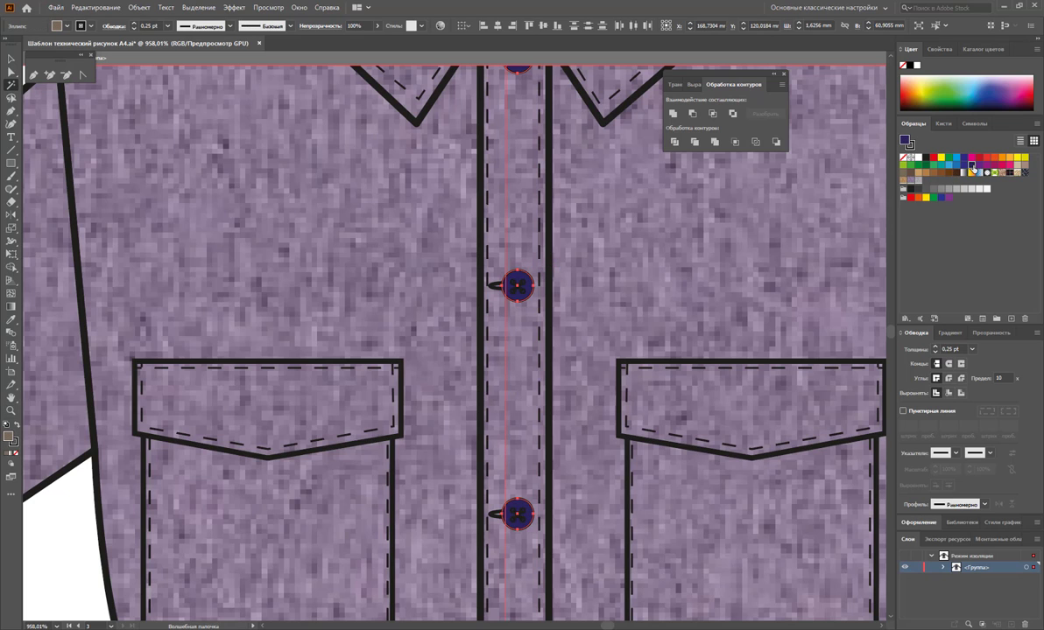
pyautogui.doubleClick(8, 435)
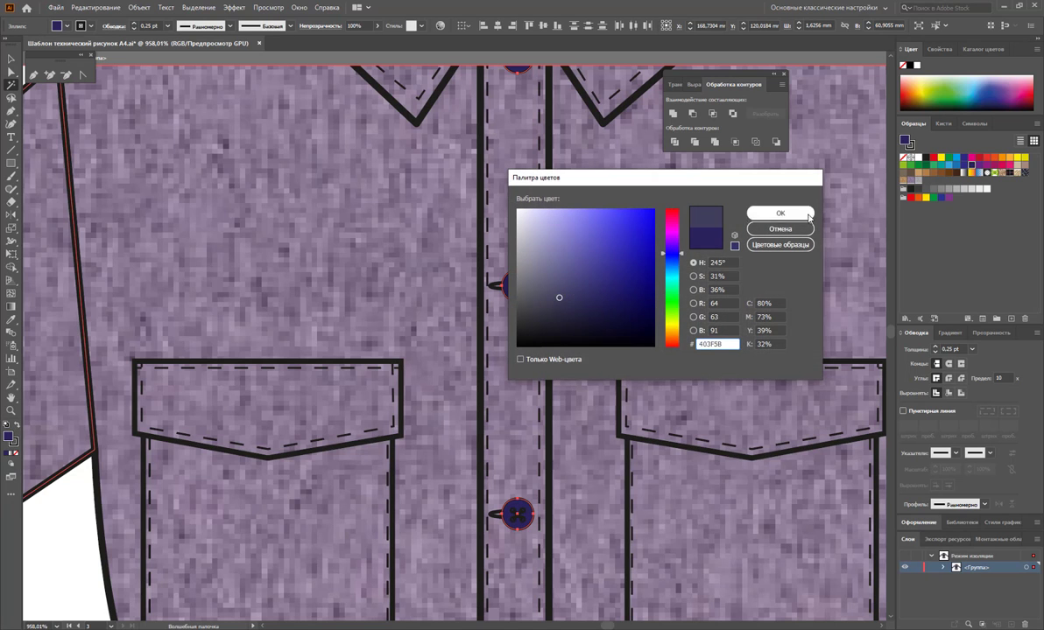
pyautogui.click(775, 213)
# Deselect, exit the jacket's isolation mode and zoom out to show both jackets.
pyautogui.click(12, 58)
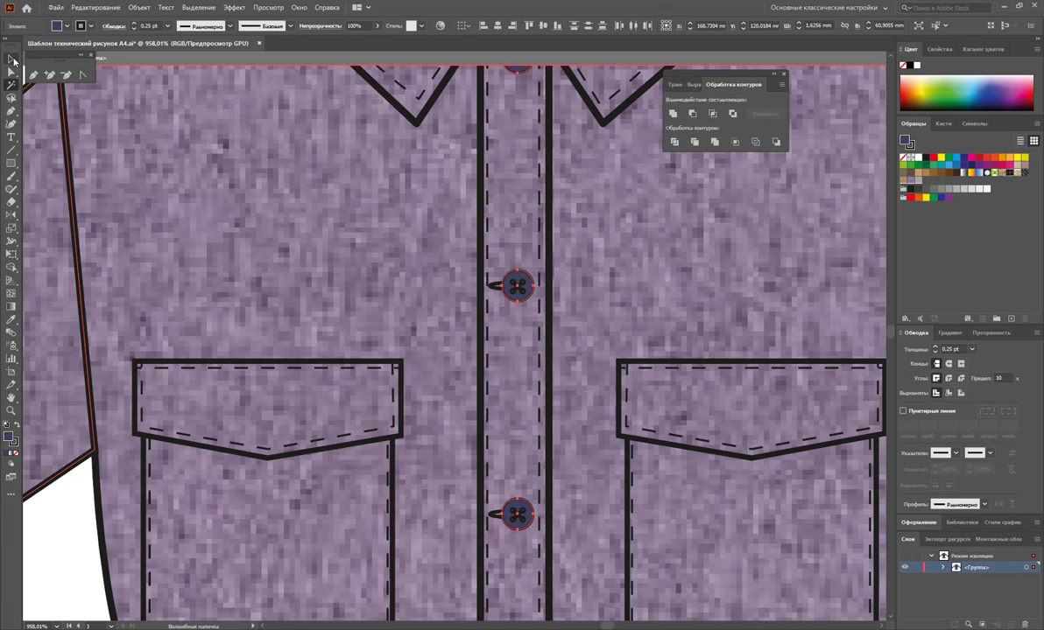
pyautogui.doubleClick(68, 512)
pyautogui.press('z')
pyautogui.keyDown('alt'); pyautogui.click(373, 449); pyautogui.keyUp('alt')
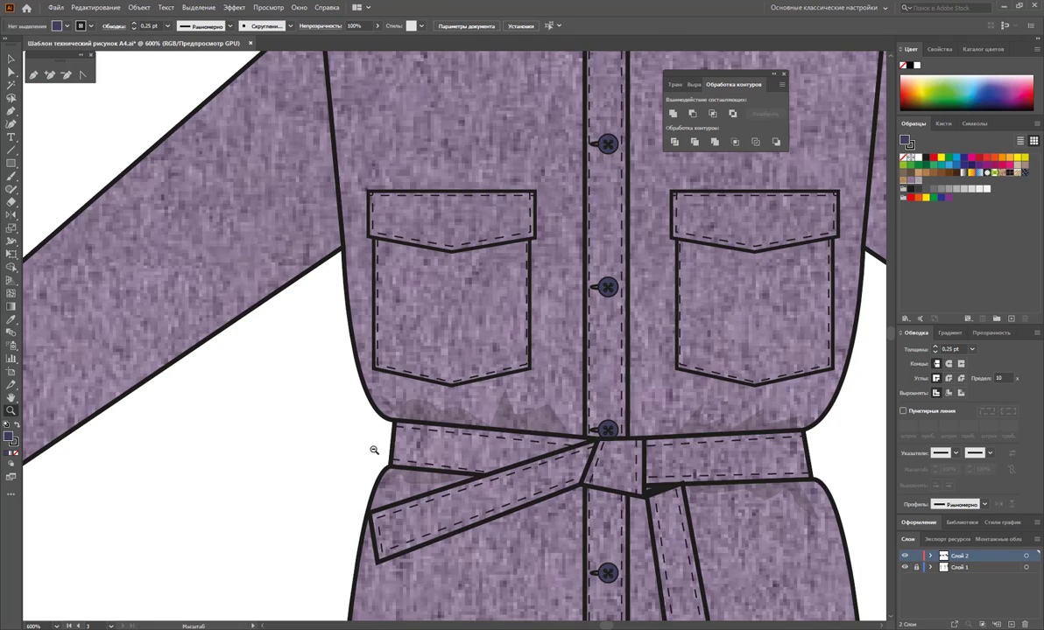
pyautogui.keyDown('alt'); pyautogui.click(381, 308); pyautogui.keyUp('alt')
# Place a copy of the purple jacket at the lower left of the artboard.
pyautogui.scroll(2, 385, 308)
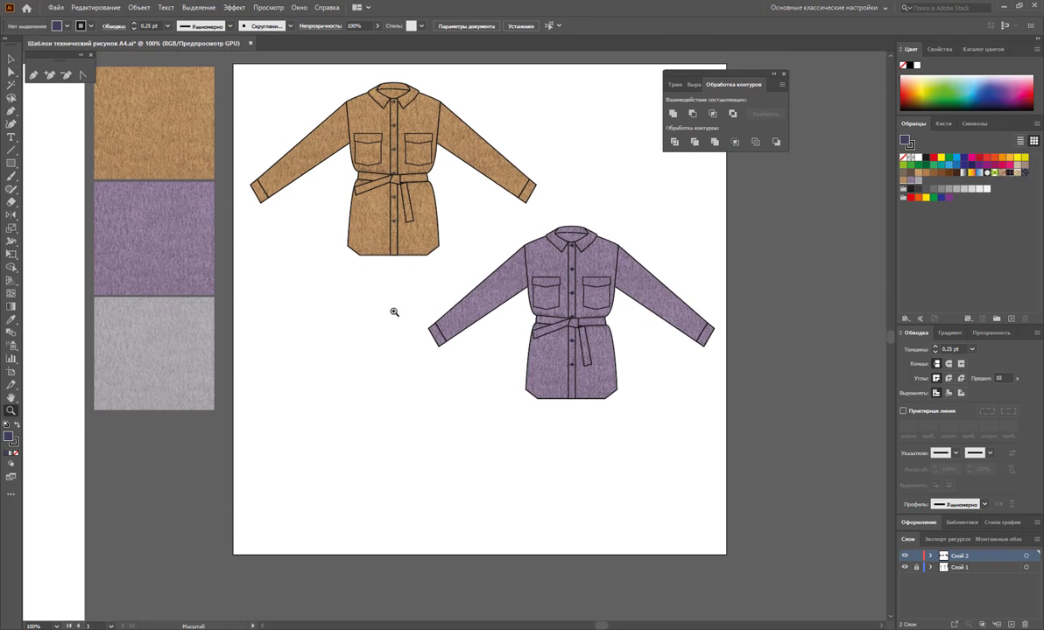
pyautogui.press('v')
pyautogui.moveTo(578, 317)
pyautogui.mouseDown()
pyautogui.moveTo(398, 436)
pyautogui.moveTo(396, 450)
pyautogui.mouseUp()
pyautogui.click(661, 476)
pyautogui.click(621, 443)
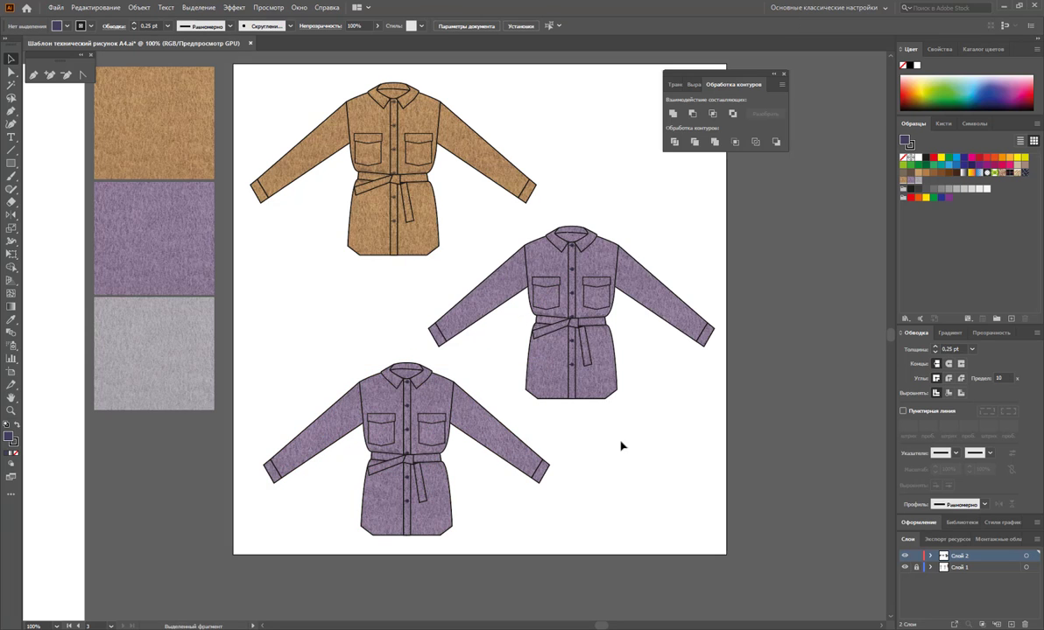
# In isolation mode, change the copy's purple fabric to the grey texture, then exit isolation.
pyautogui.doubleClick(405, 418)
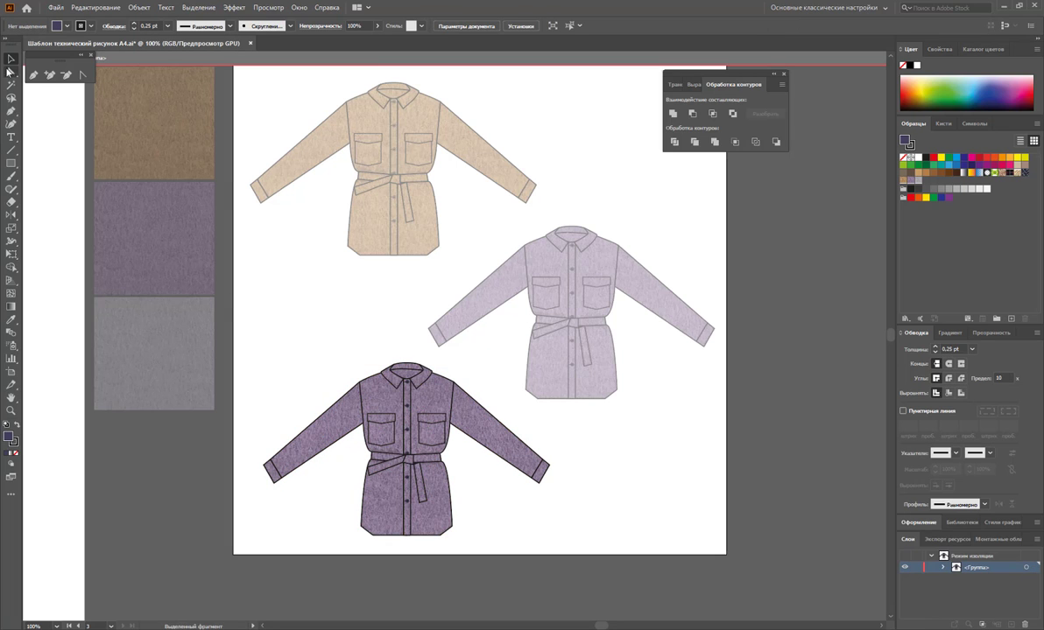
pyautogui.press('y')
pyautogui.click(444, 421)
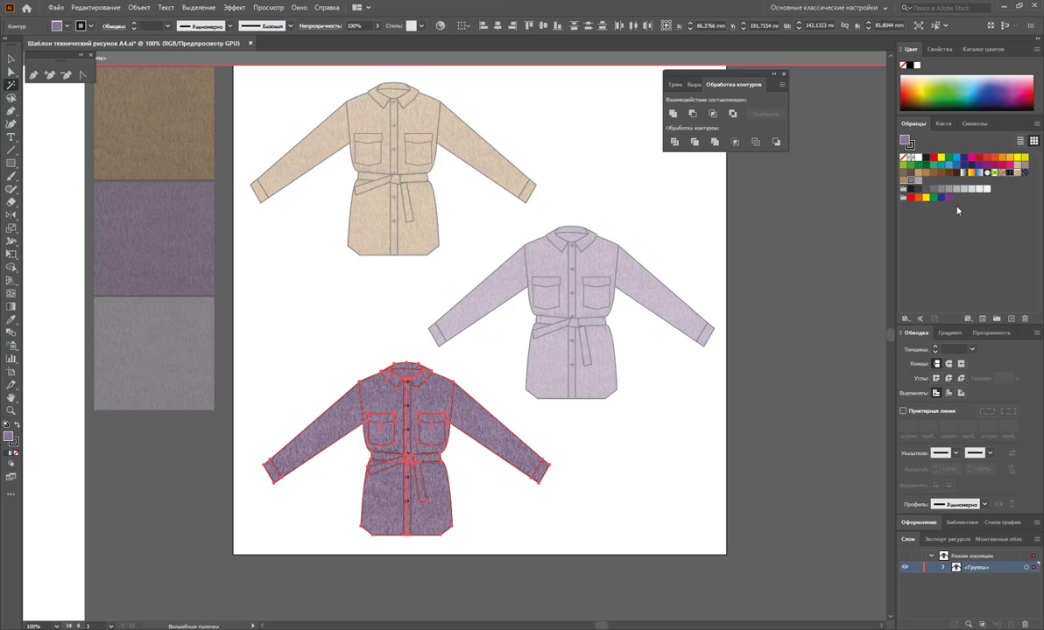
pyautogui.click(916, 184)
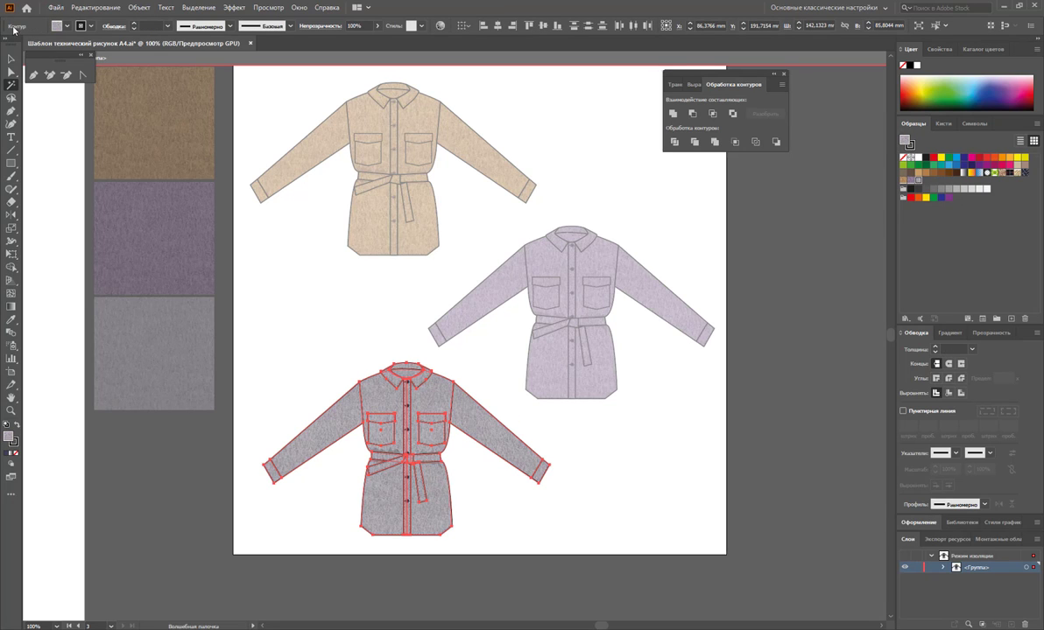
pyautogui.press('v')
pyautogui.click(668, 564)
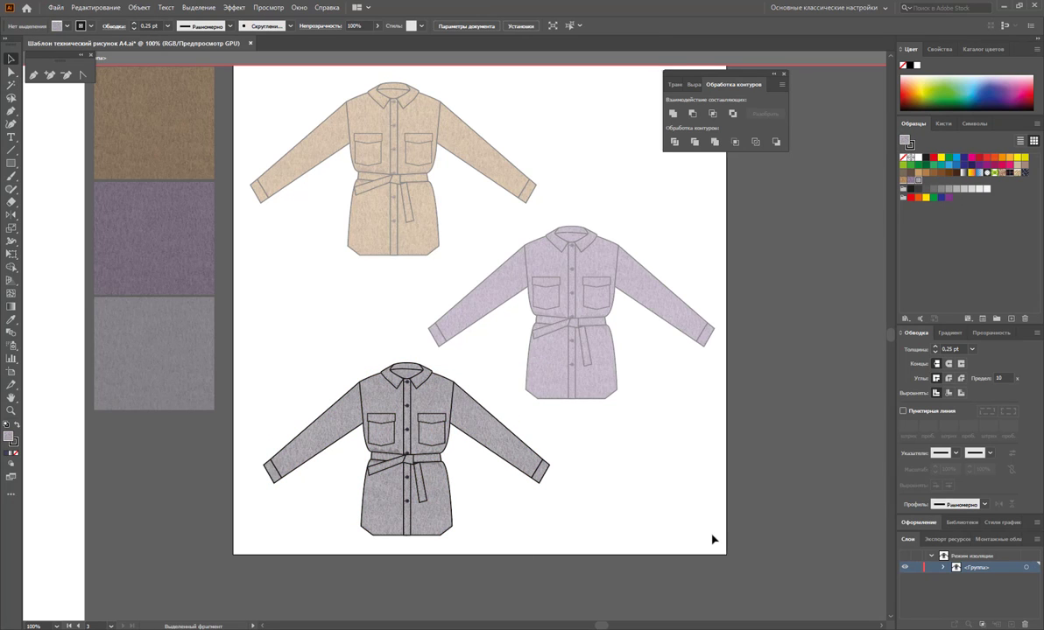
pyautogui.doubleClick(625, 441)
pyautogui.press('z')
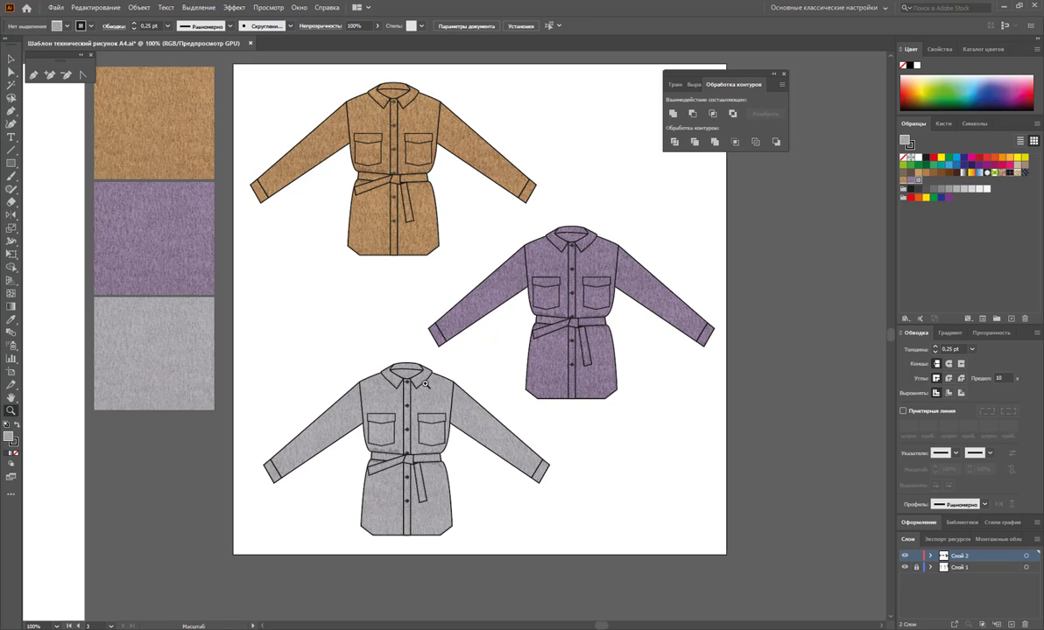
pyautogui.keyDown('alt'); pyautogui.click(373, 352); pyautogui.keyUp('alt')
pyautogui.keyDown('alt'); pyautogui.click(373, 352); pyautogui.keyUp('alt')
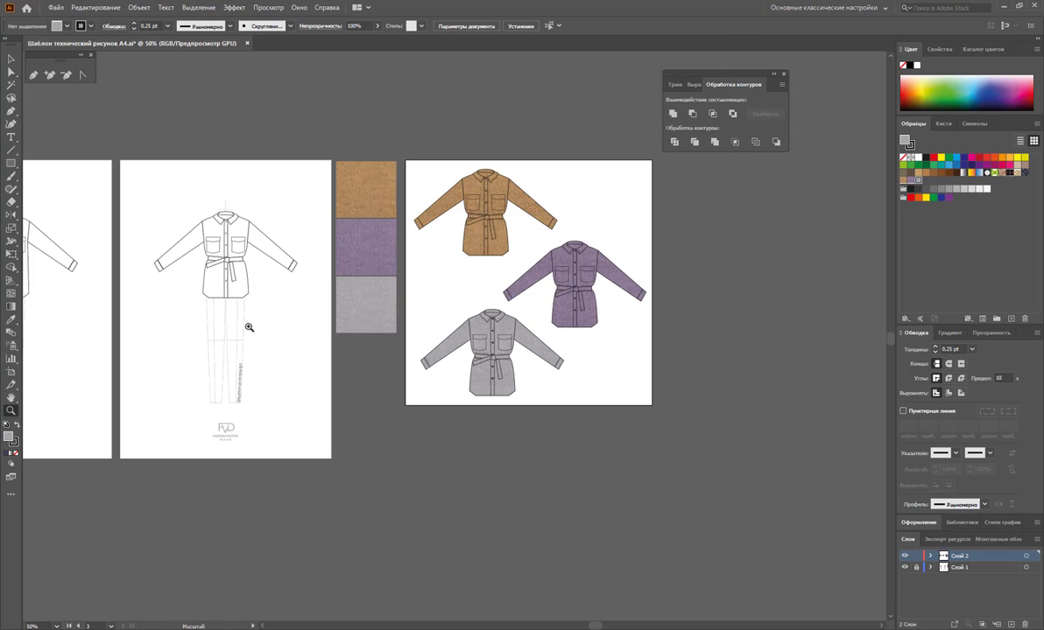
pyautogui.moveTo(593, 624); pyautogui.dragTo(576, 625)
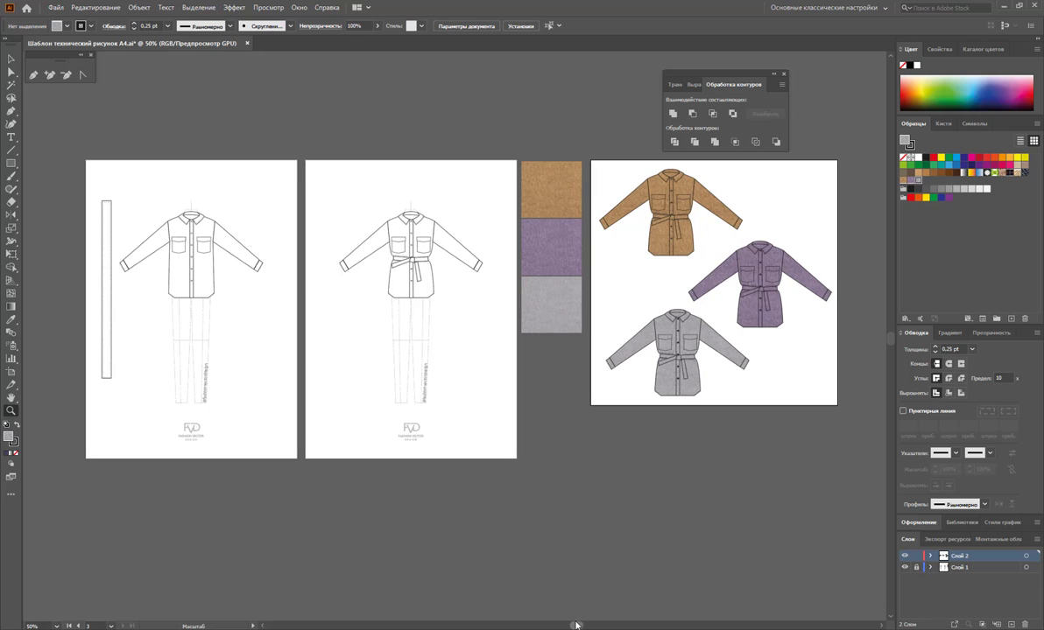
pyautogui.moveTo(745, 271); pyautogui.dragTo(823, 360)
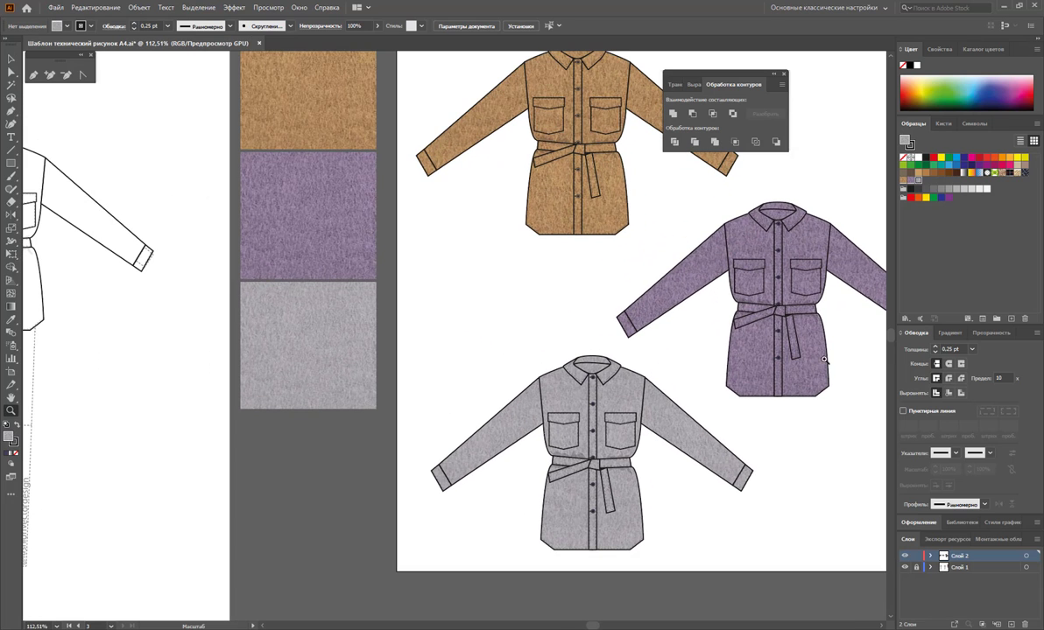
pyautogui.click(785, 73)
pyautogui.scroll(1, 553, 322)
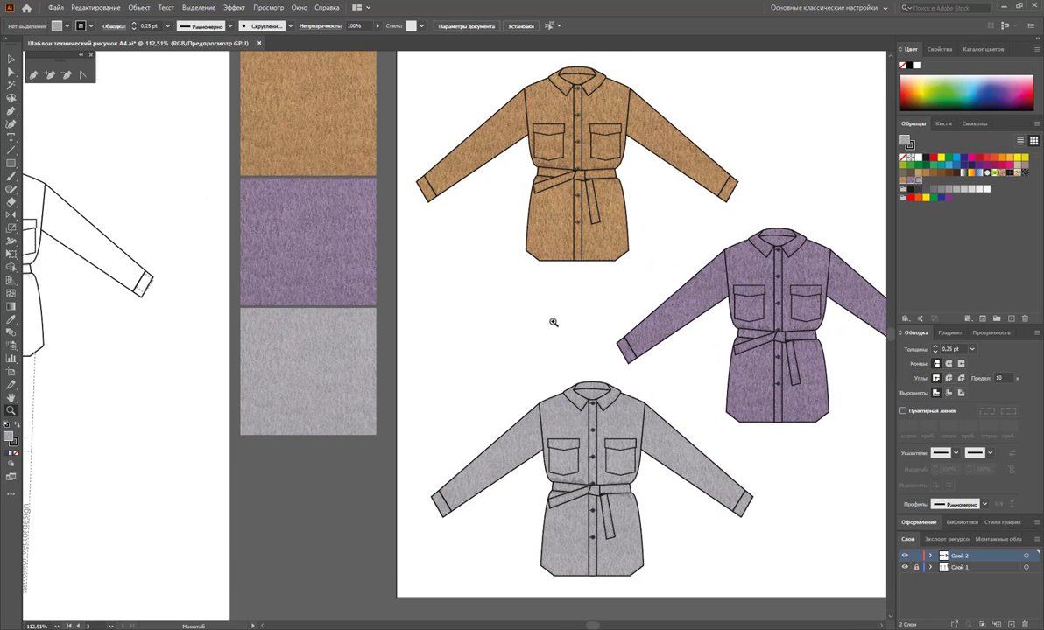
pyautogui.moveTo(260, 383); pyautogui.dragTo(179, 335)
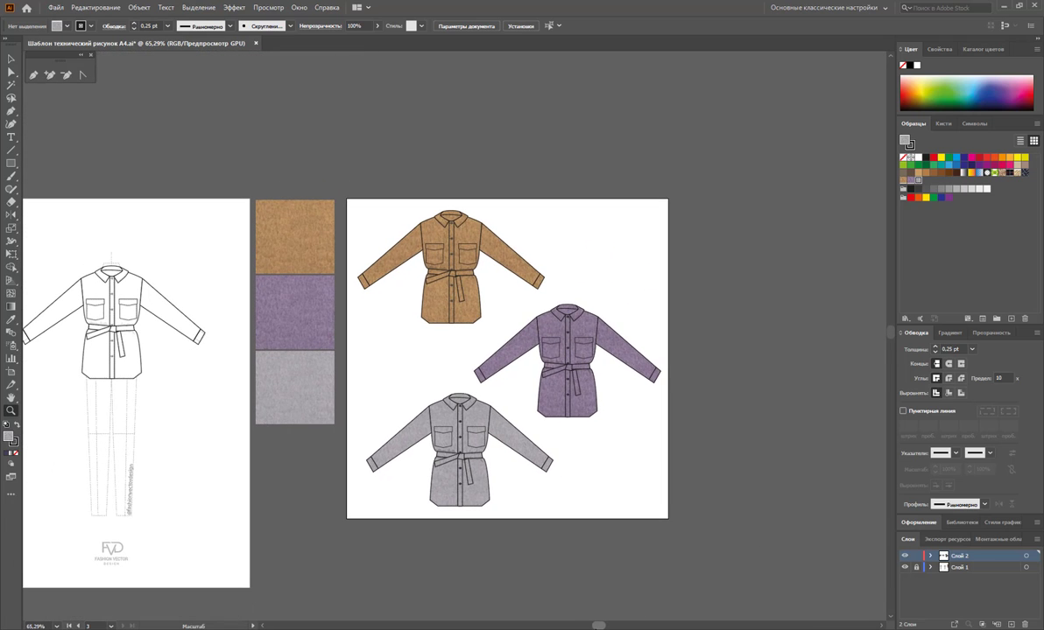
pyautogui.hscroll(-5, 350, 386)
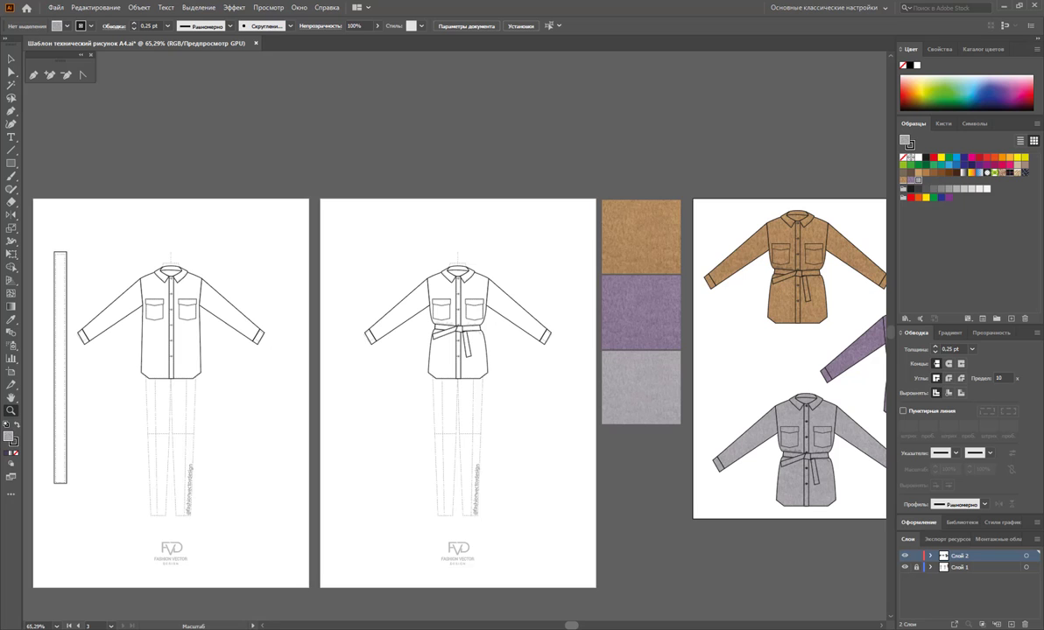
pyautogui.moveTo(562, 531); pyautogui.dragTo(543, 508)
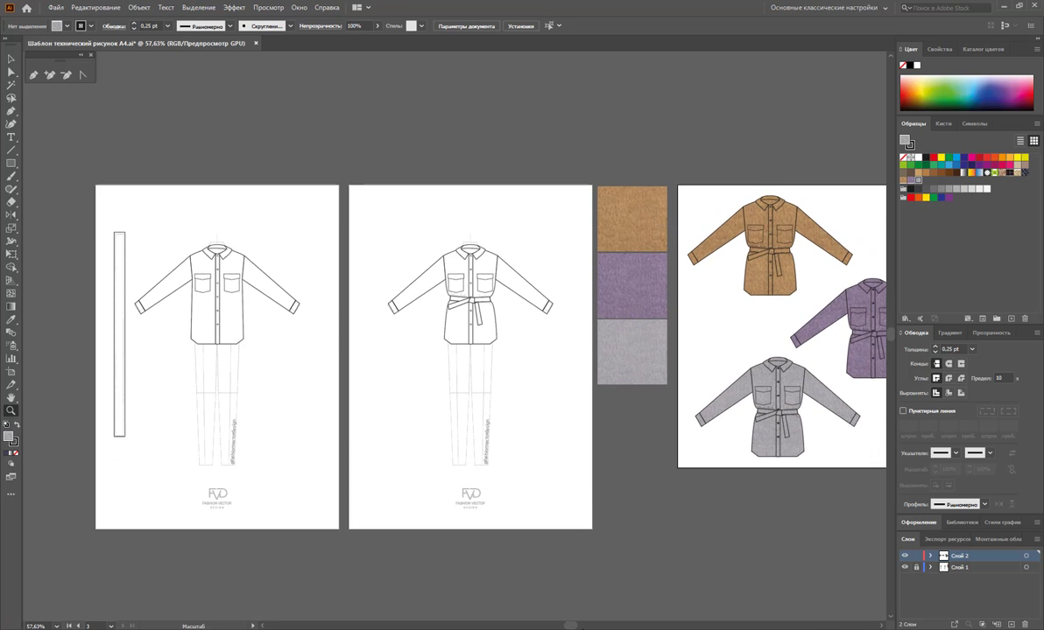
pyautogui.moveTo(569, 627); pyautogui.dragTo(575, 627)
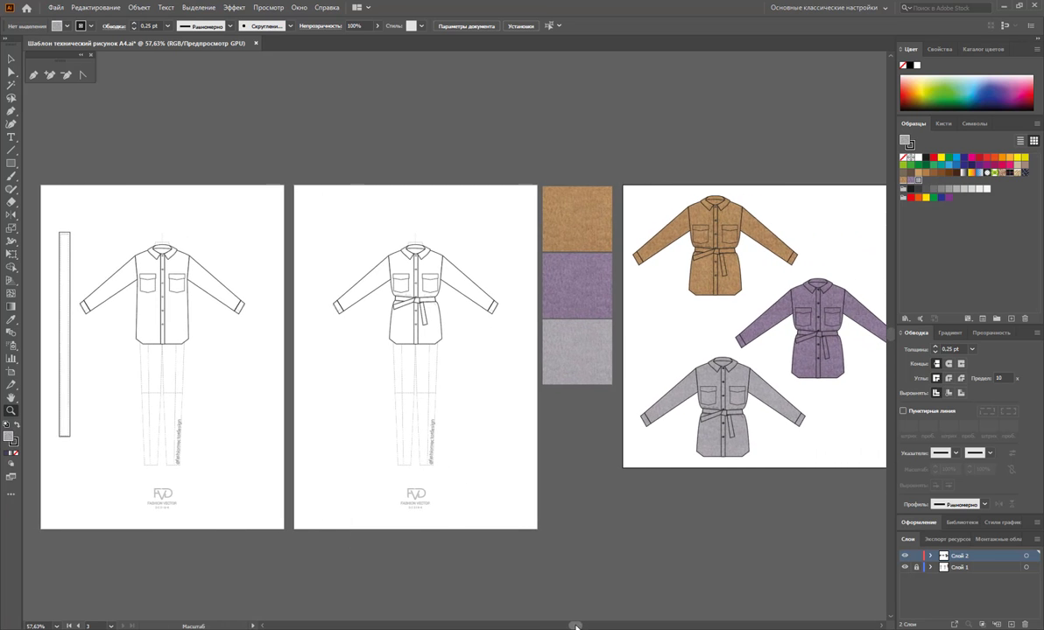
pyautogui.scroll(-1, 578, 440)
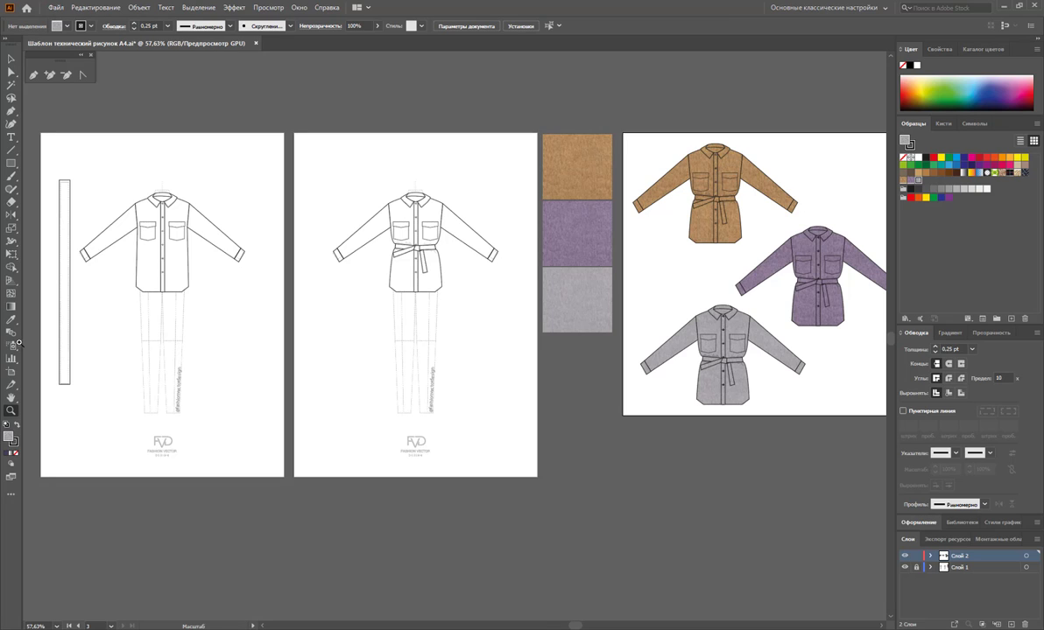
pyautogui.click(10, 59)
pyautogui.click(442, 291)
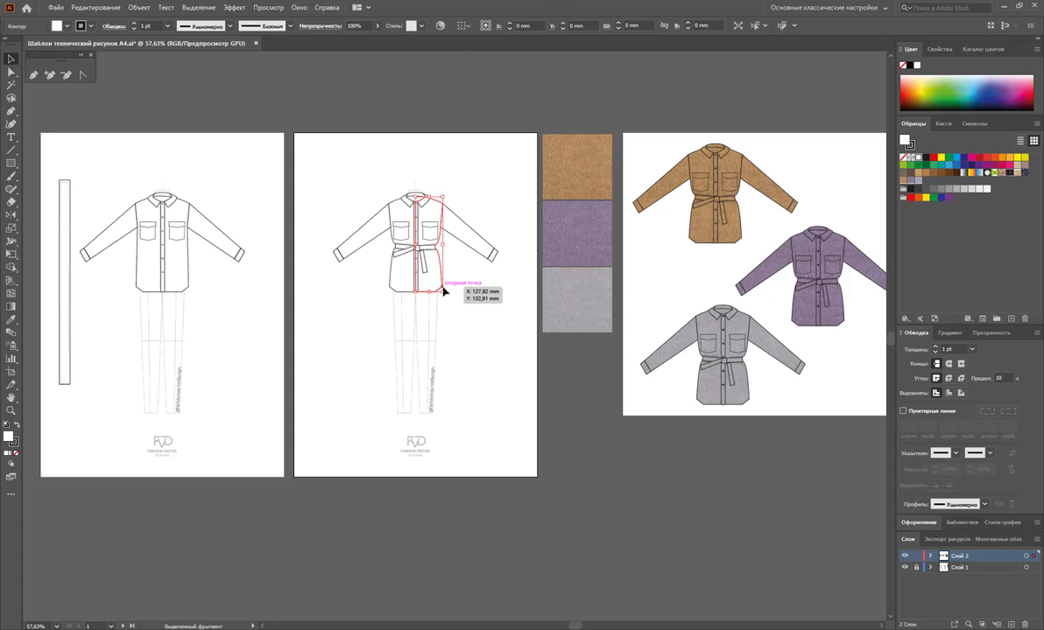
# Fill the selected belted shirt with solid white to hide the dashed guides.
pyautogui.click(11, 453)
pyautogui.click(16, 454)
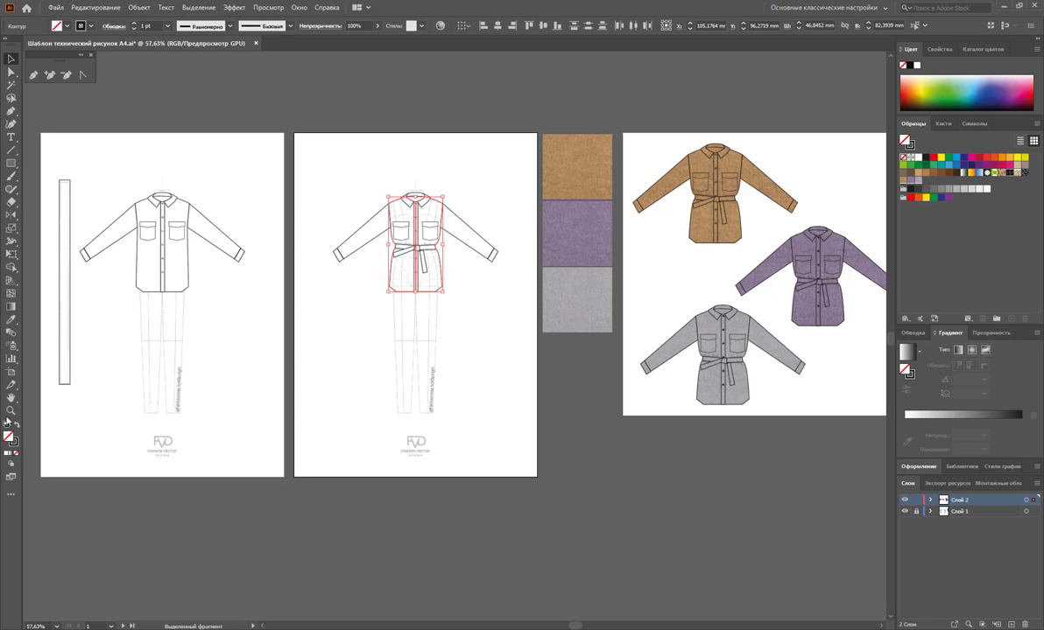
pyautogui.click(11, 411)
pyautogui.moveTo(409, 264); pyautogui.dragTo(609, 398)
pyautogui.moveTo(413, 300); pyautogui.dragTo(487, 296)
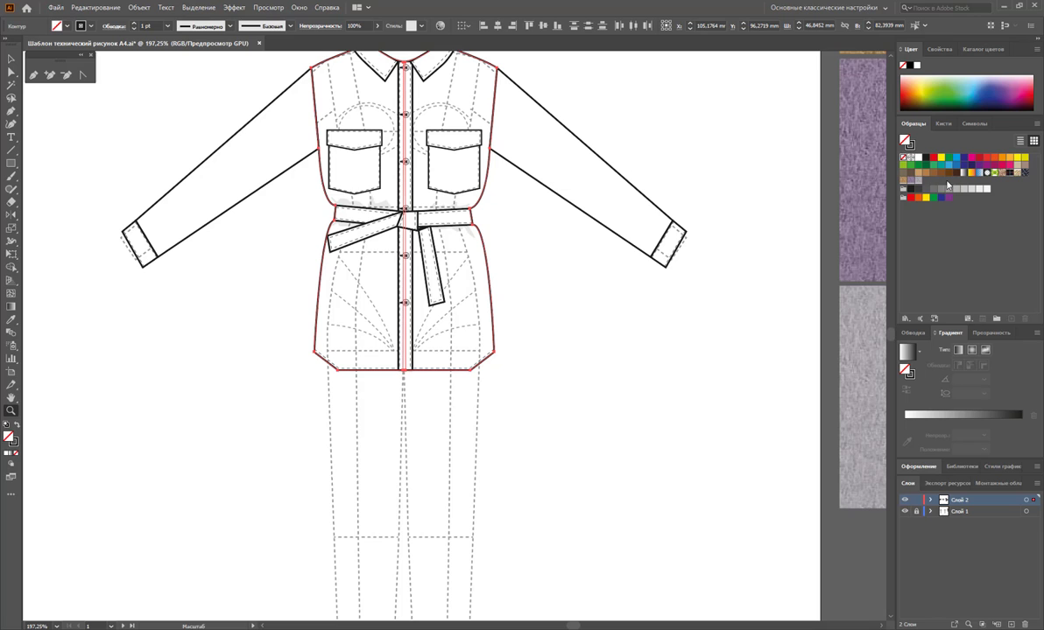
pyautogui.click(916, 159)
# Deselect the shirt and zoom out to show all artboards and the coloured jackets.
pyautogui.click(11, 58)
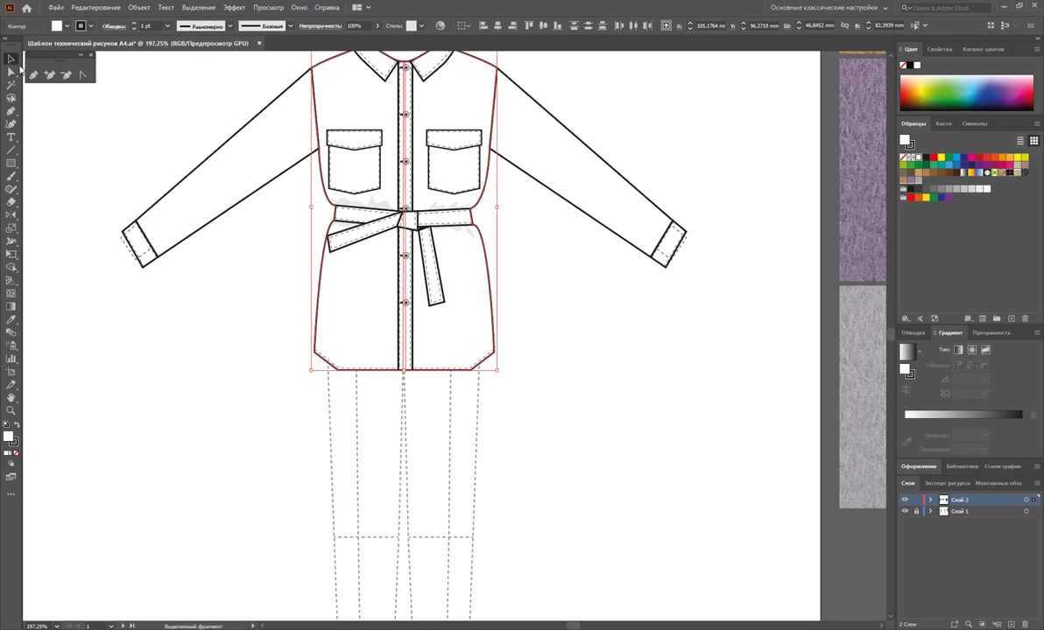
pyautogui.click(601, 374)
pyautogui.press('z')
pyautogui.keyDown('alt'); pyautogui.click(568, 454); pyautogui.keyUp('alt')
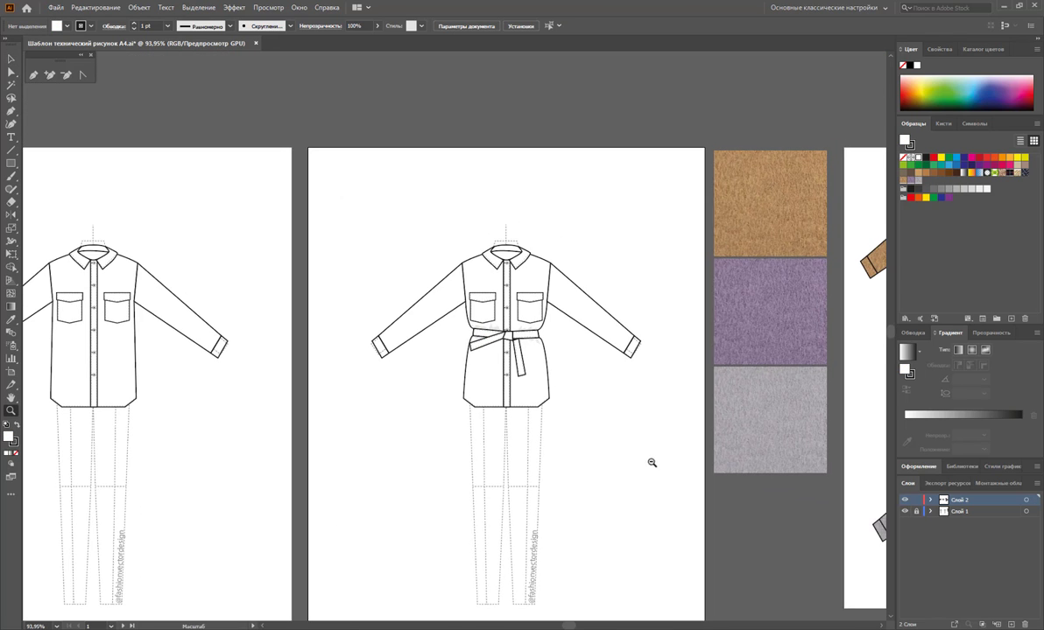
pyautogui.keyDown('alt'); pyautogui.click(653, 464); pyautogui.keyUp('alt')
pyautogui.keyDown('alt'); pyautogui.click(601, 436); pyautogui.keyUp('alt')
pyautogui.scroll(-3, 590, 420)
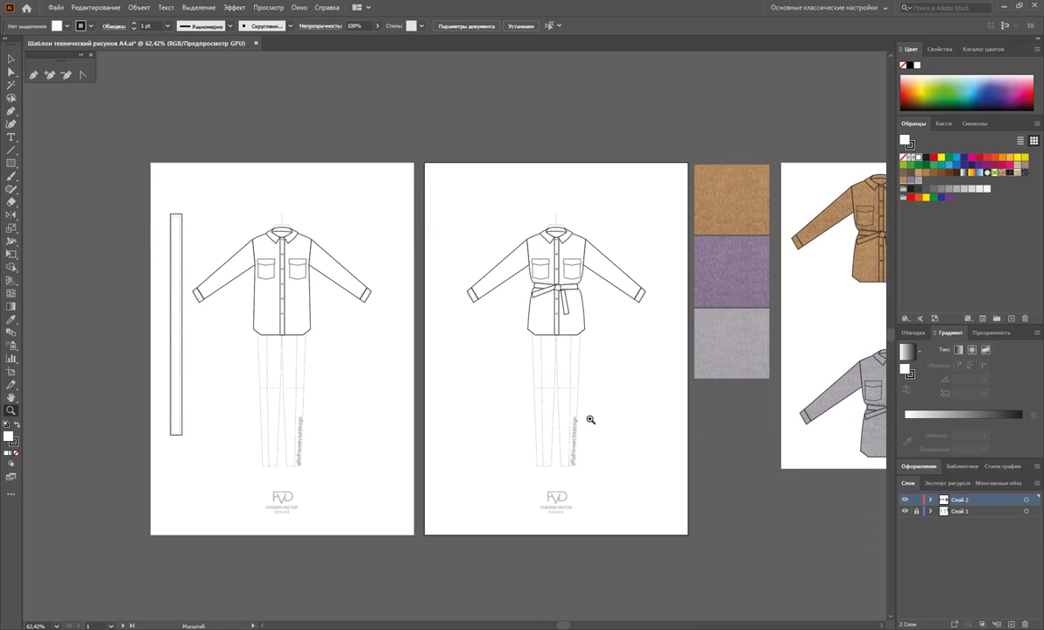
pyautogui.scroll(-1, 569, 414)
pyautogui.hscroll(5, 883, 627)
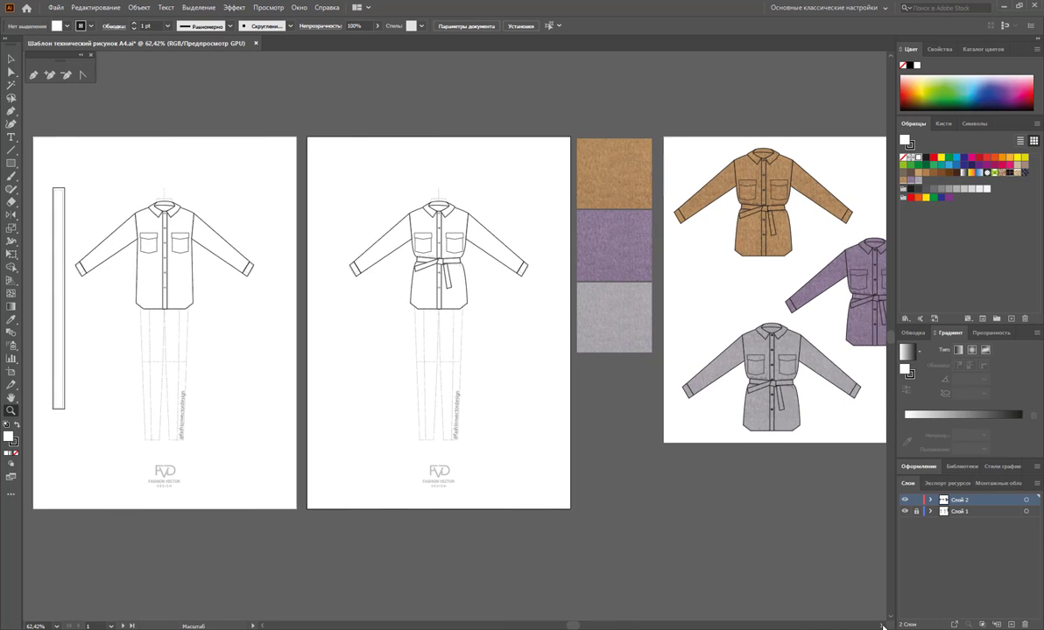